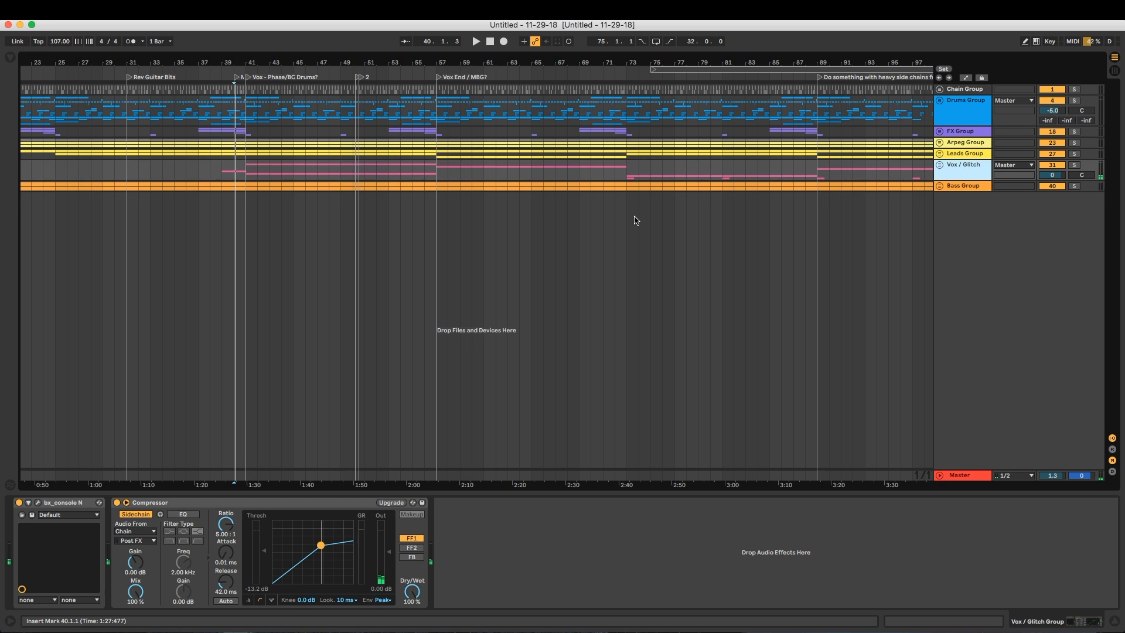
# Set the Master track volume to 0 dB
pyautogui.click(1060, 476)
pyautogui.write('0')
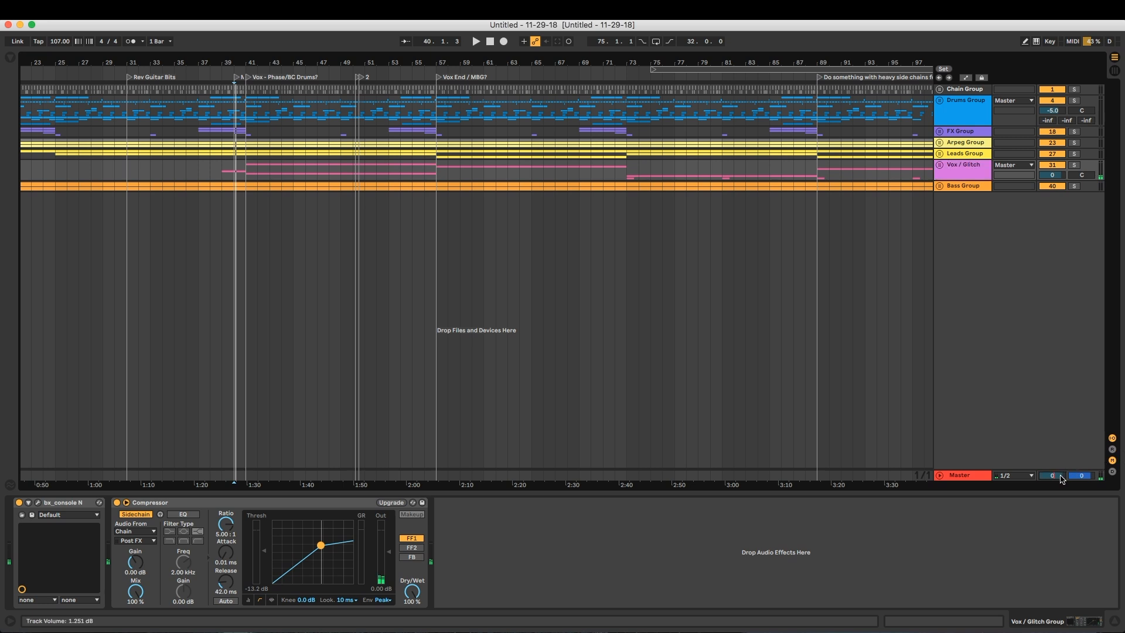
pyautogui.click(552, 384)
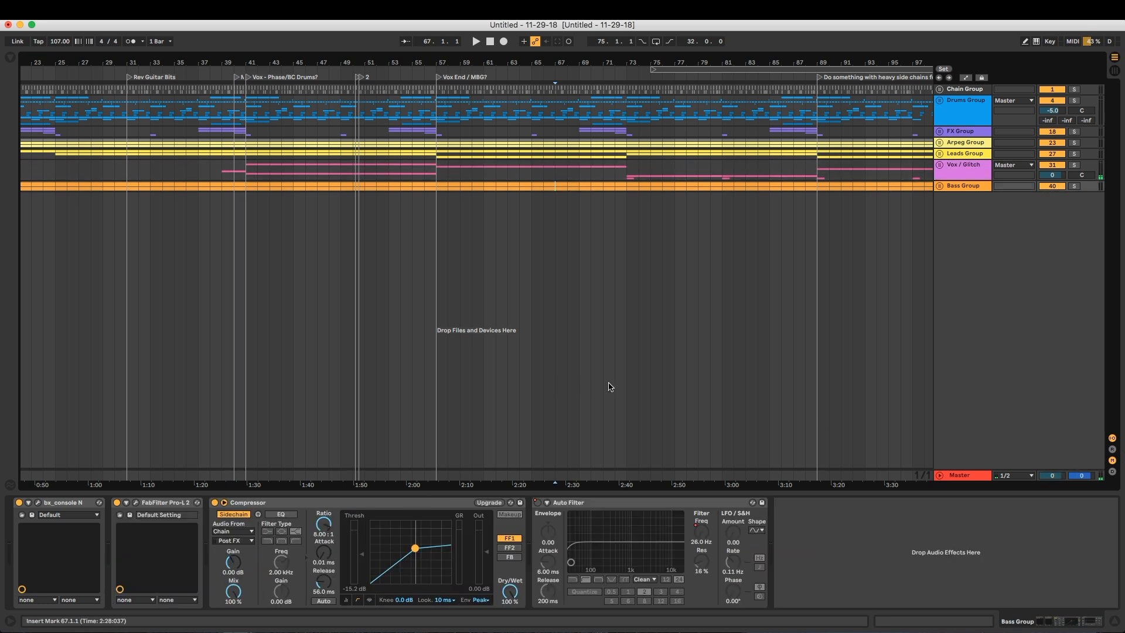
# Insert FabFilter Pro-MB from the Processing collection on the Leads Group track
pyautogui.click(964, 154)
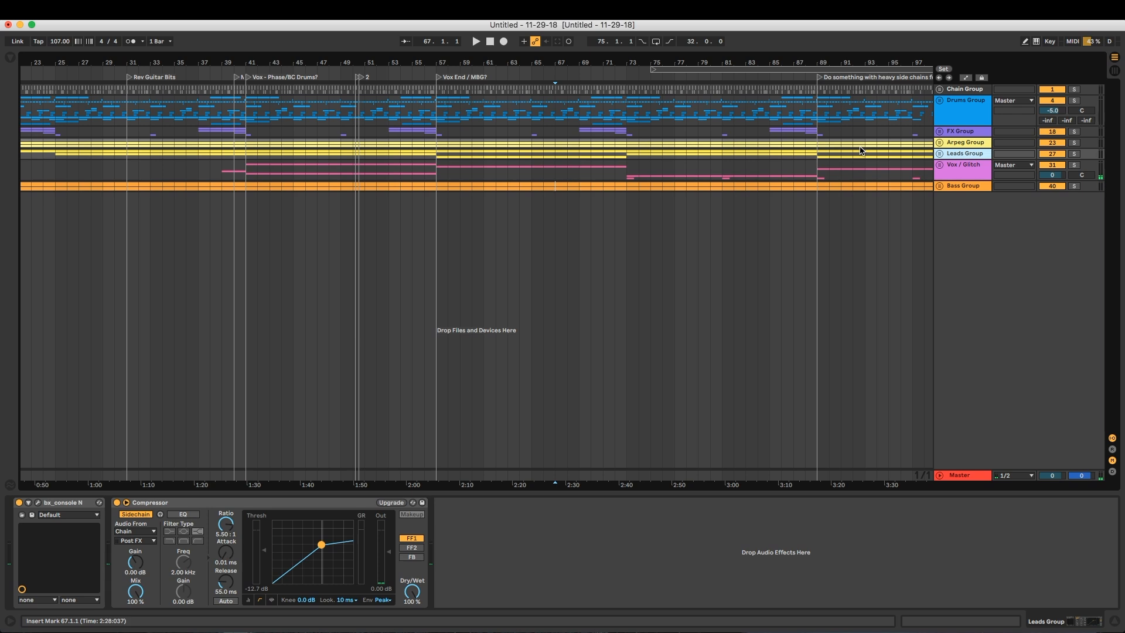
pyautogui.click(10, 57)
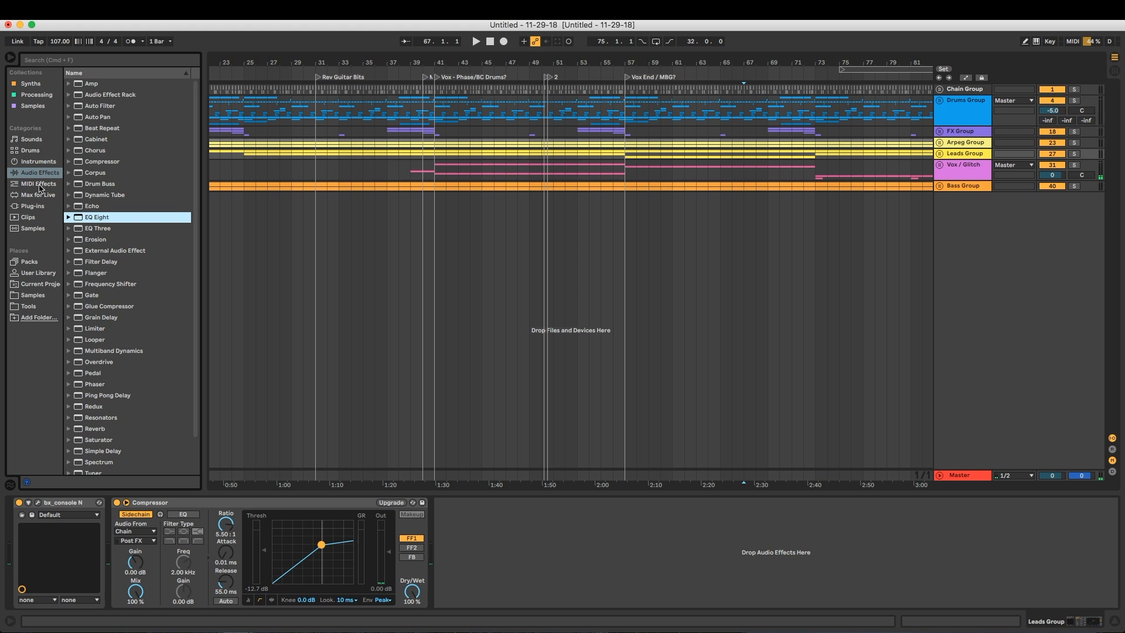
pyautogui.click(42, 205)
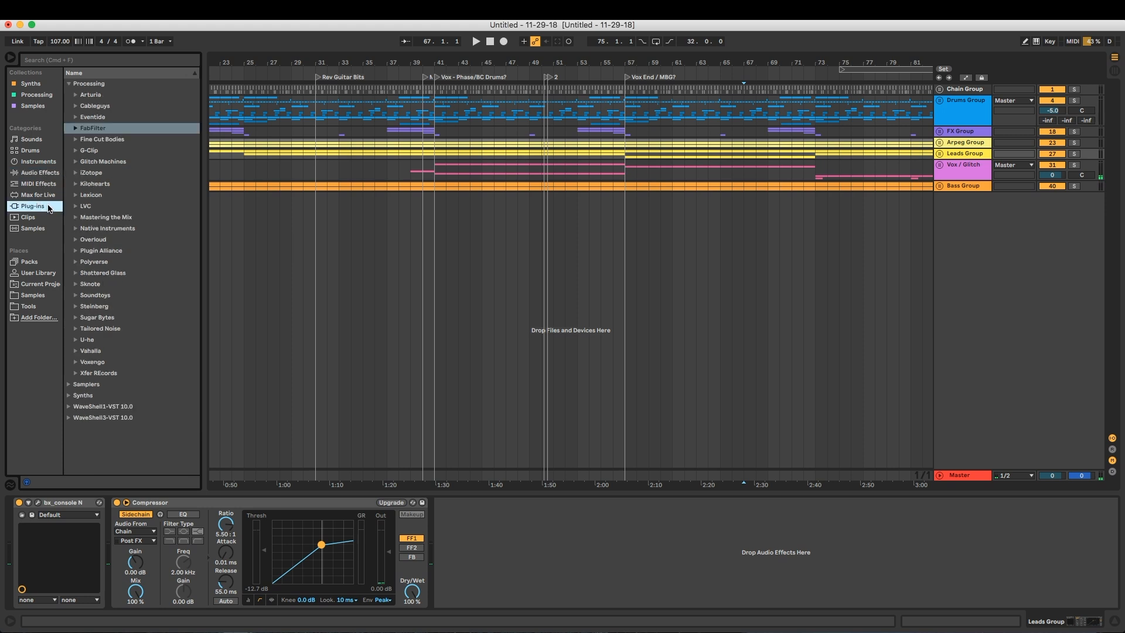
pyautogui.click(75, 129)
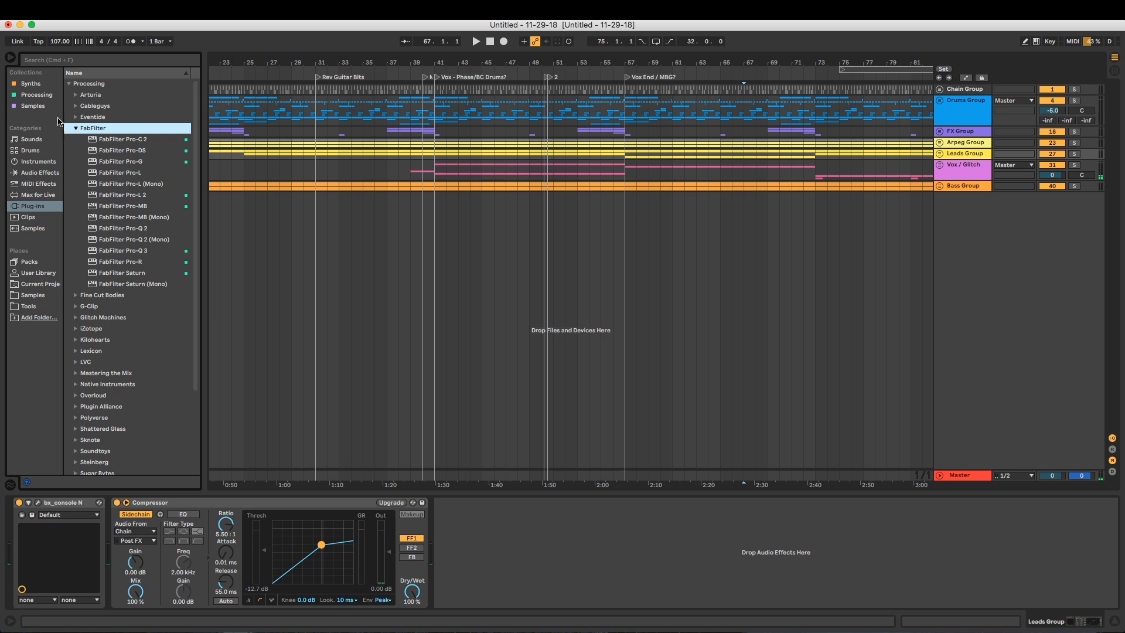
pyautogui.click(38, 94)
pyautogui.scroll(-3, 103, 347)
pyautogui.click(116, 374)
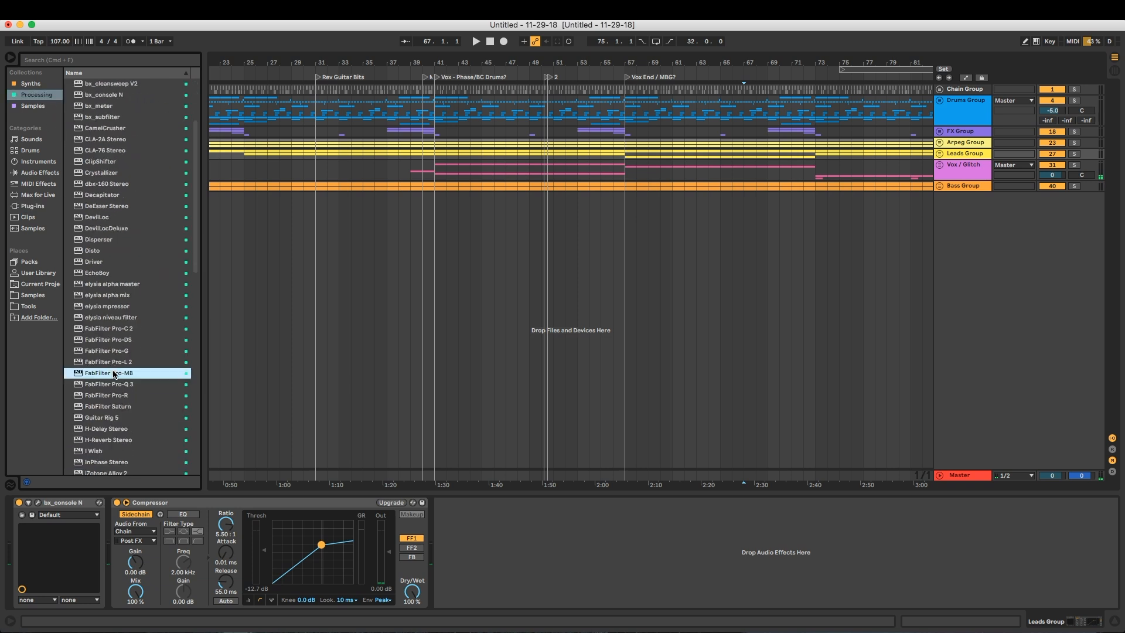
pyautogui.press('Return')
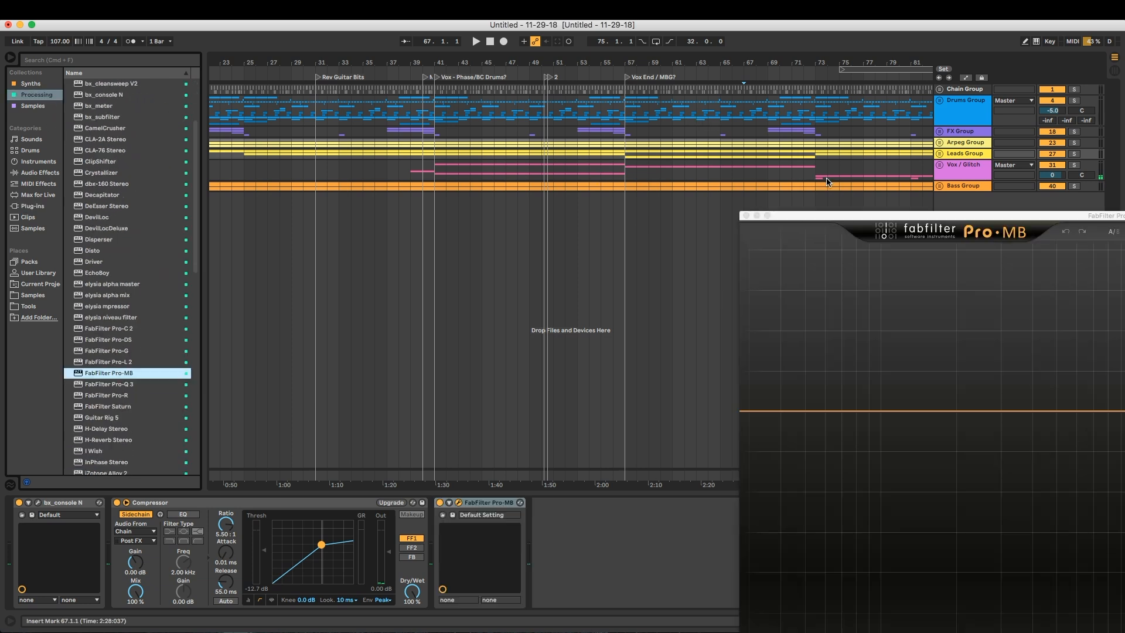
# Reposition and close the Pro-MB window, and delete the plug-in from the Leads Group
pyautogui.moveTo(893, 218); pyautogui.dragTo(369, 81)
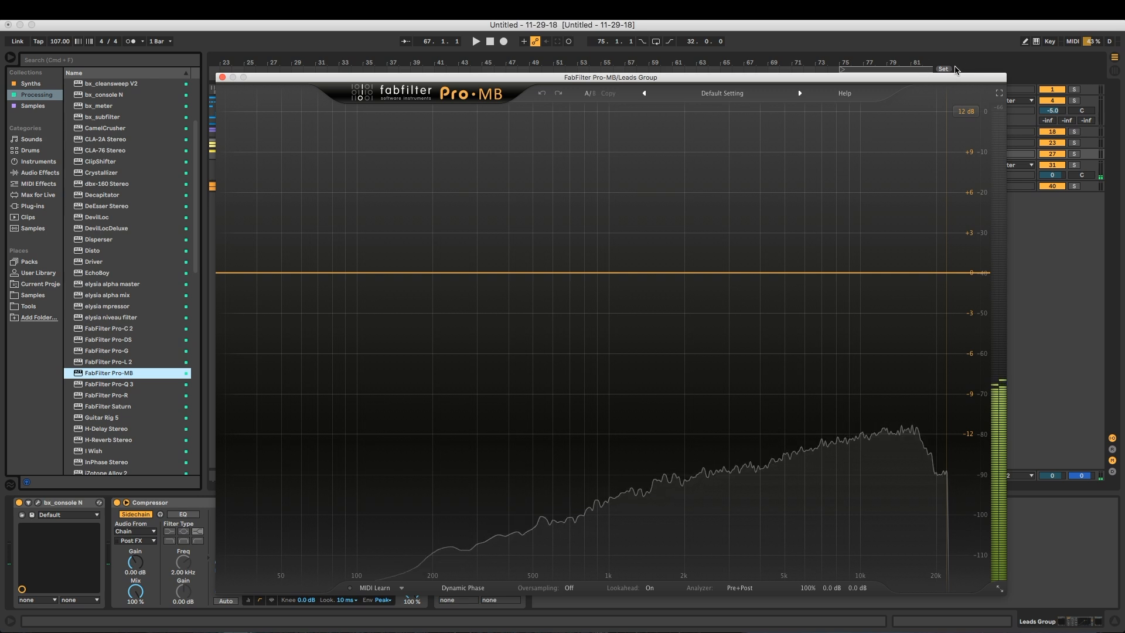
pyautogui.moveTo(935, 75); pyautogui.dragTo(922, 73)
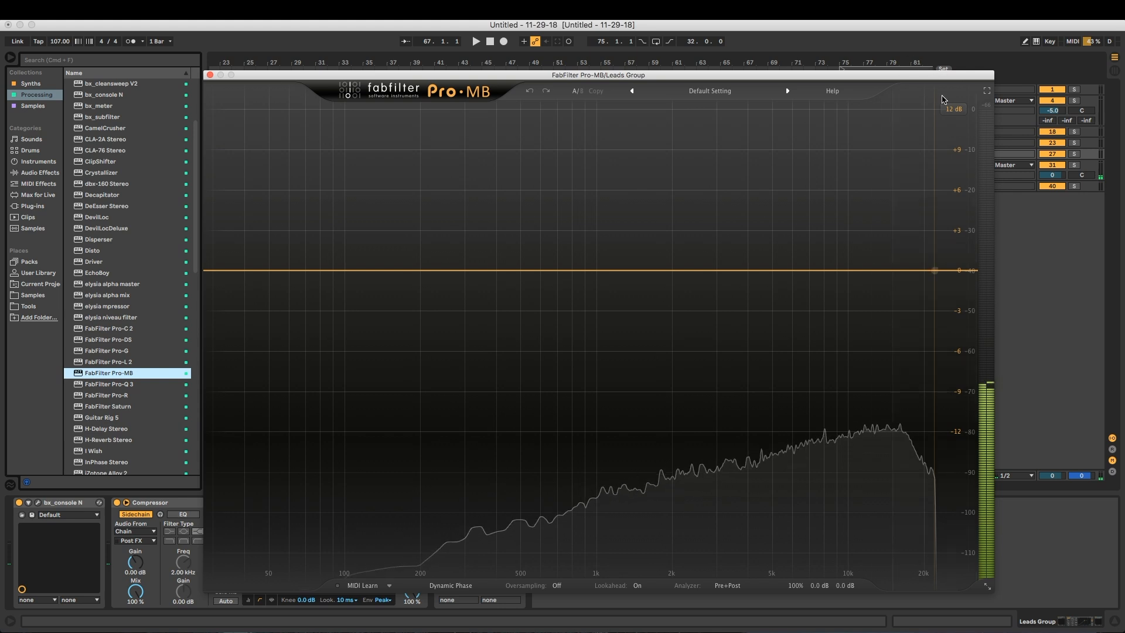
pyautogui.moveTo(958, 75); pyautogui.dragTo(906, 77)
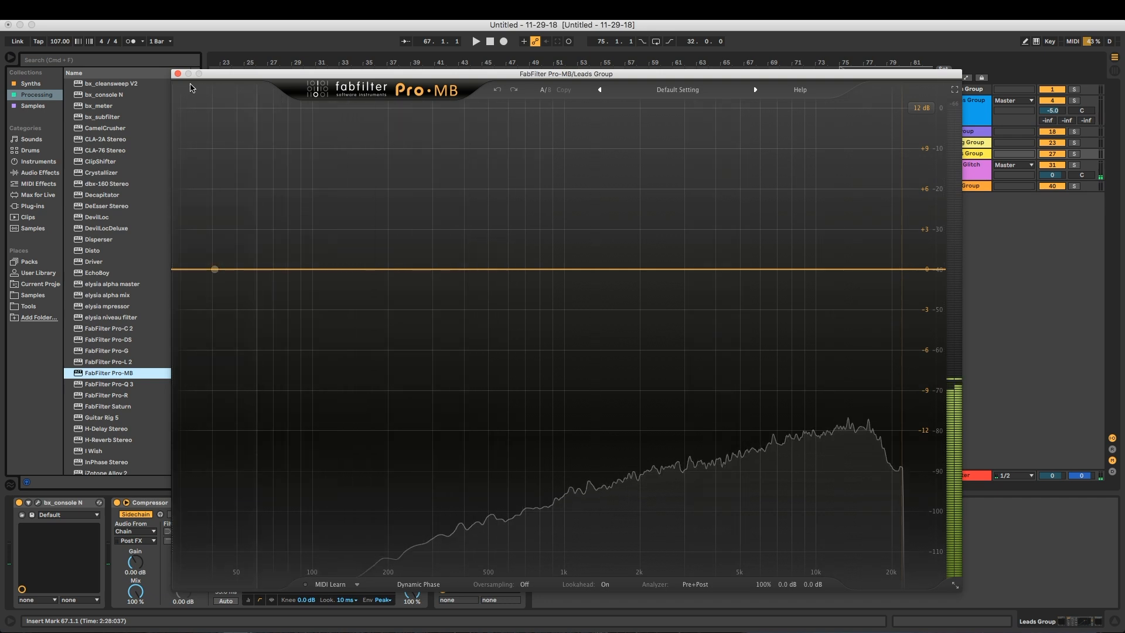
pyautogui.click(178, 75)
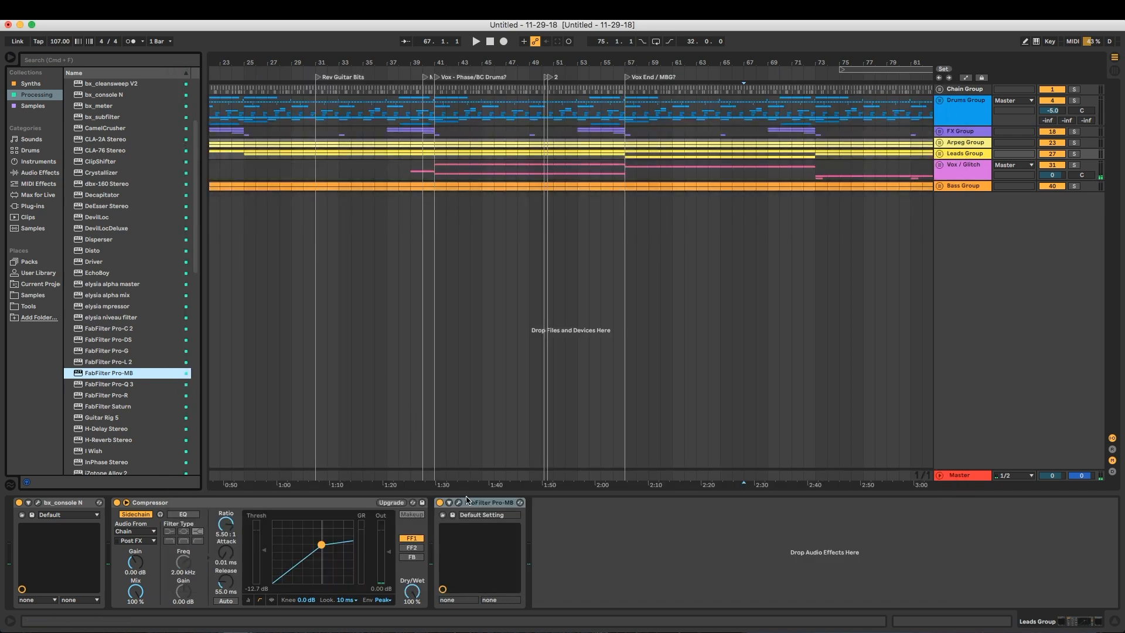
pyautogui.click(477, 503)
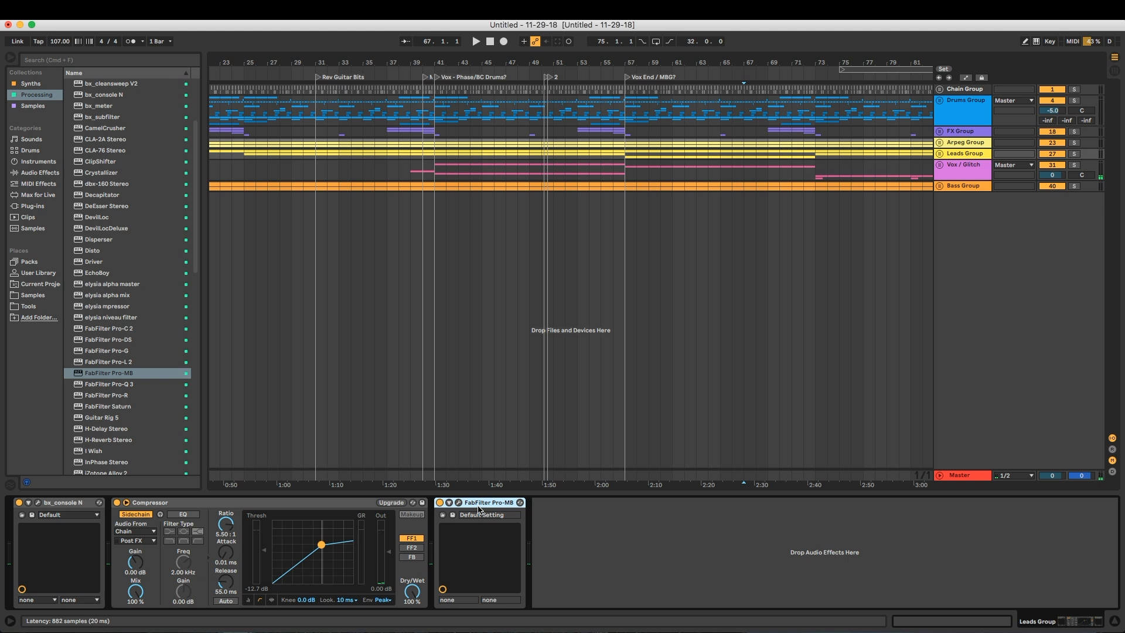
pyautogui.press('Delete')
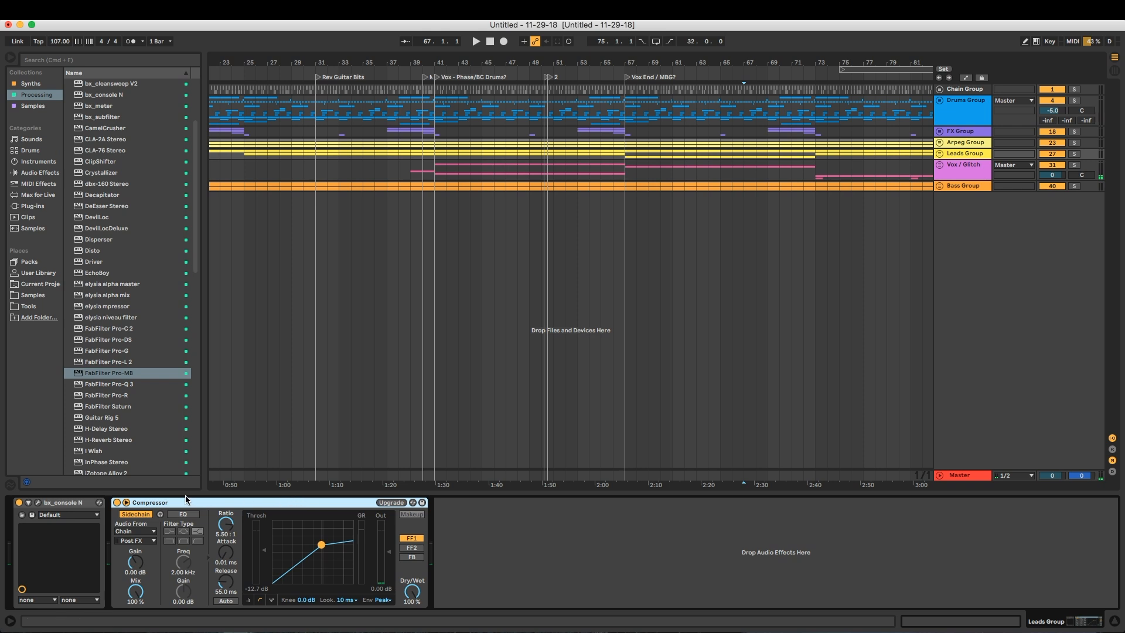
# Play the arrangement from bar 40 and solo the Leads Group
pyautogui.click(424, 169)
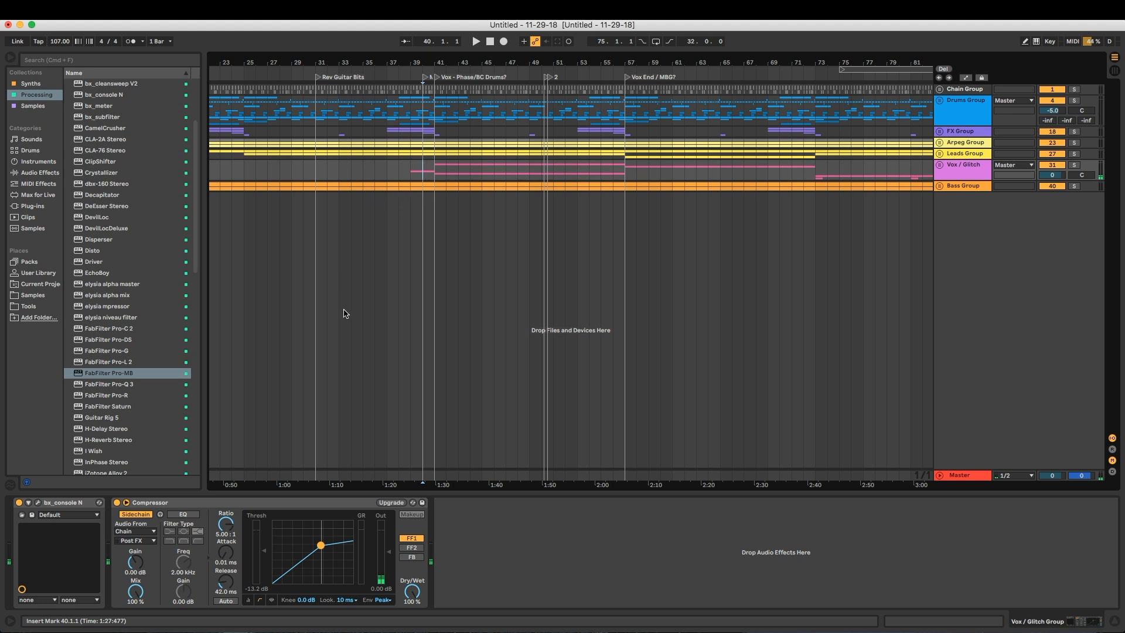
pyautogui.press('space')
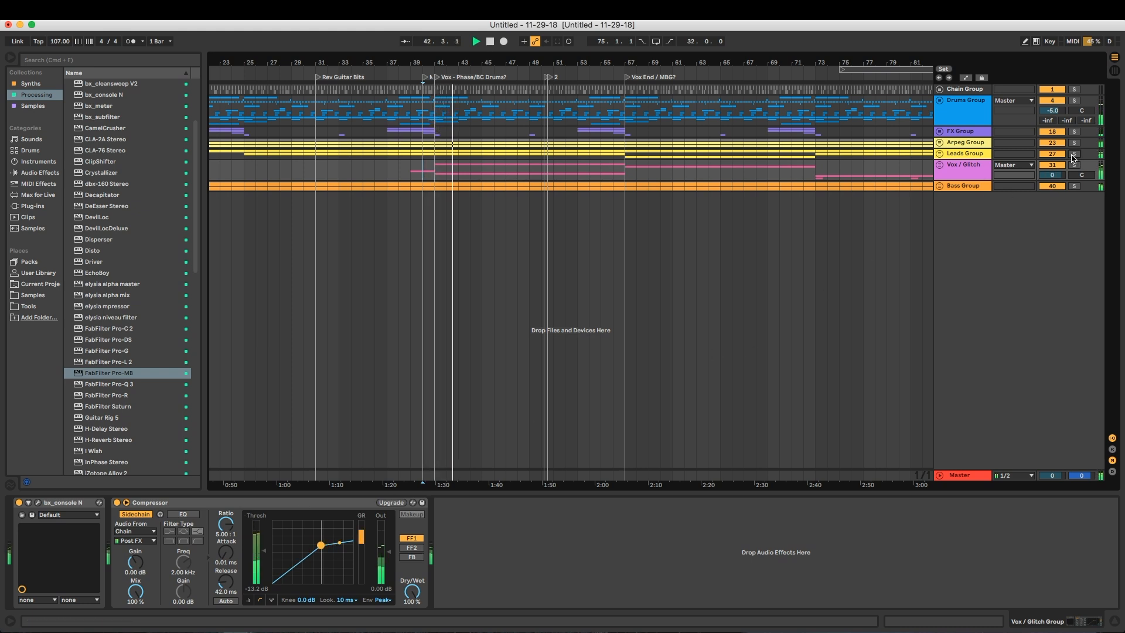
pyautogui.click(973, 154)
pyautogui.press('s')
# Lower the Leads Group compressor's threshold to about -45.5 dB and play it with the Drums Group soloed as well
pyautogui.moveTo(265, 549); pyautogui.dragTo(258, 579)
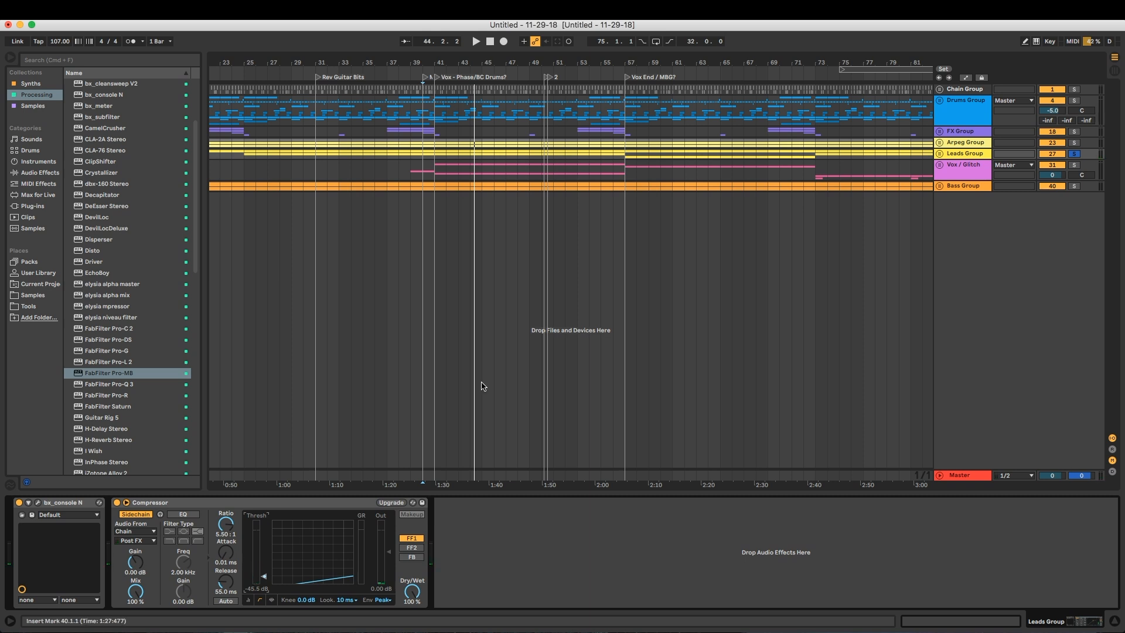
pyautogui.click(1073, 100)
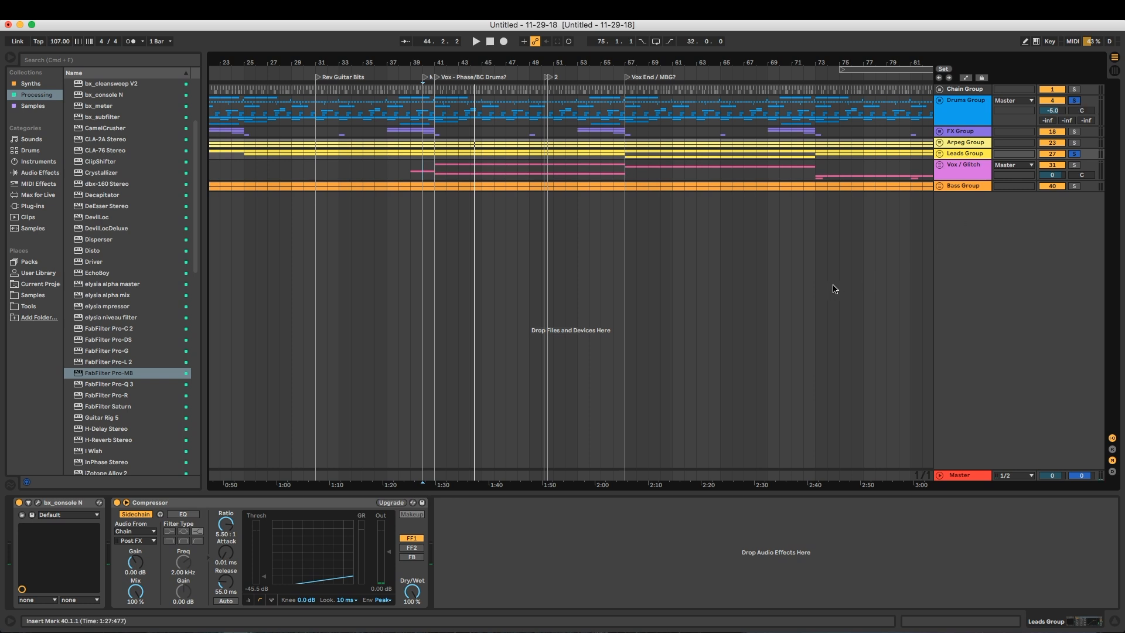
pyautogui.press('space')
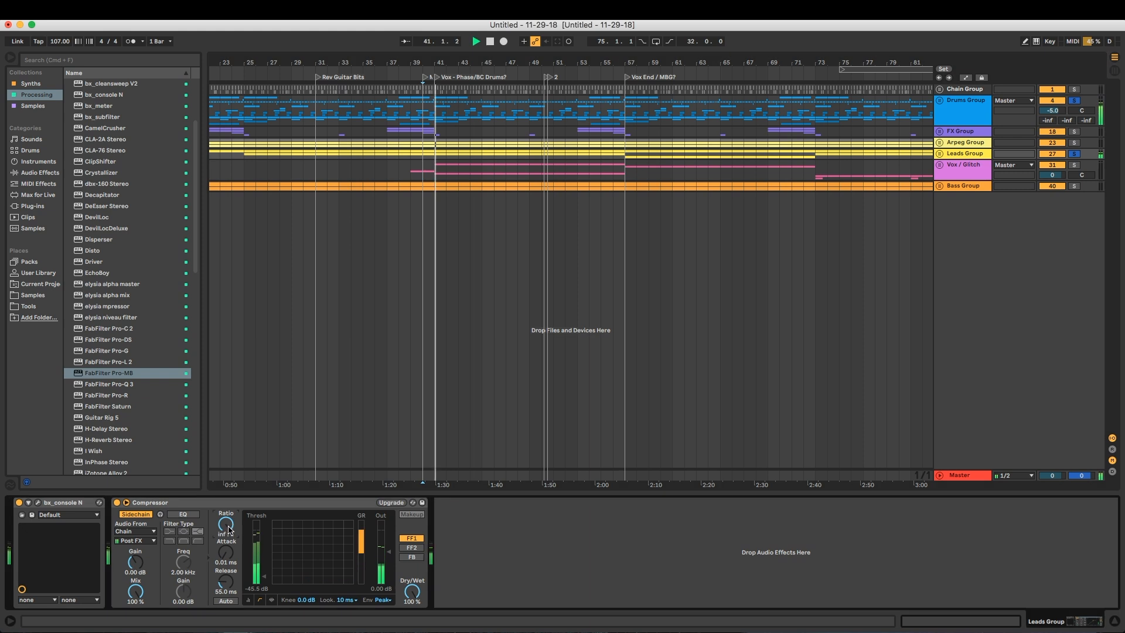
# Try raising the compressor's ratio to infinity, stop playback, and undo the ratio and threshold changes
pyautogui.moveTo(229, 542); pyautogui.dragTo(230, 533)
pyautogui.press('space')
pyautogui.press('super+z')
pyautogui.press('super+z')
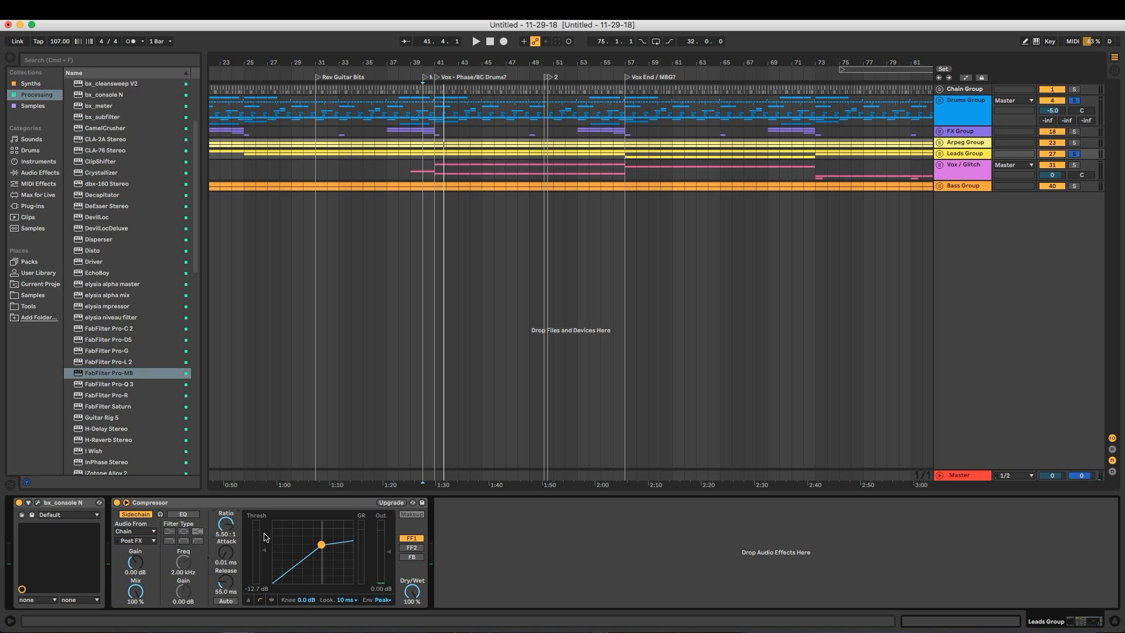
# Insert FabFilter Pro-MB after the Leads Group compressor and reposition its window for viewing
pyautogui.click(236, 512)
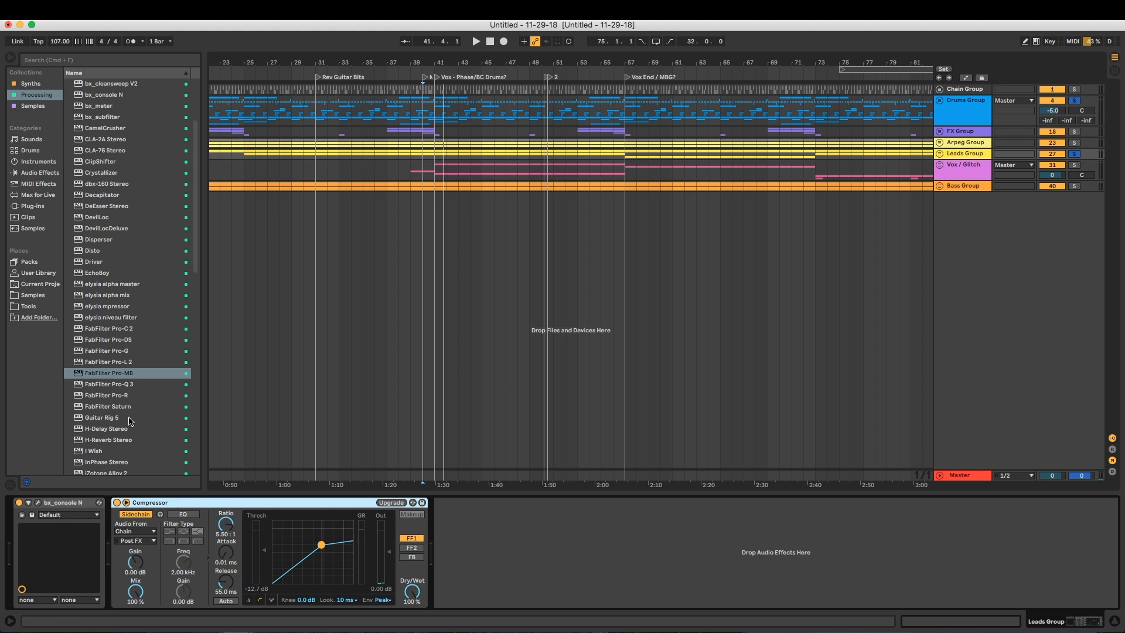
pyautogui.moveTo(104, 374); pyautogui.dragTo(331, 362)
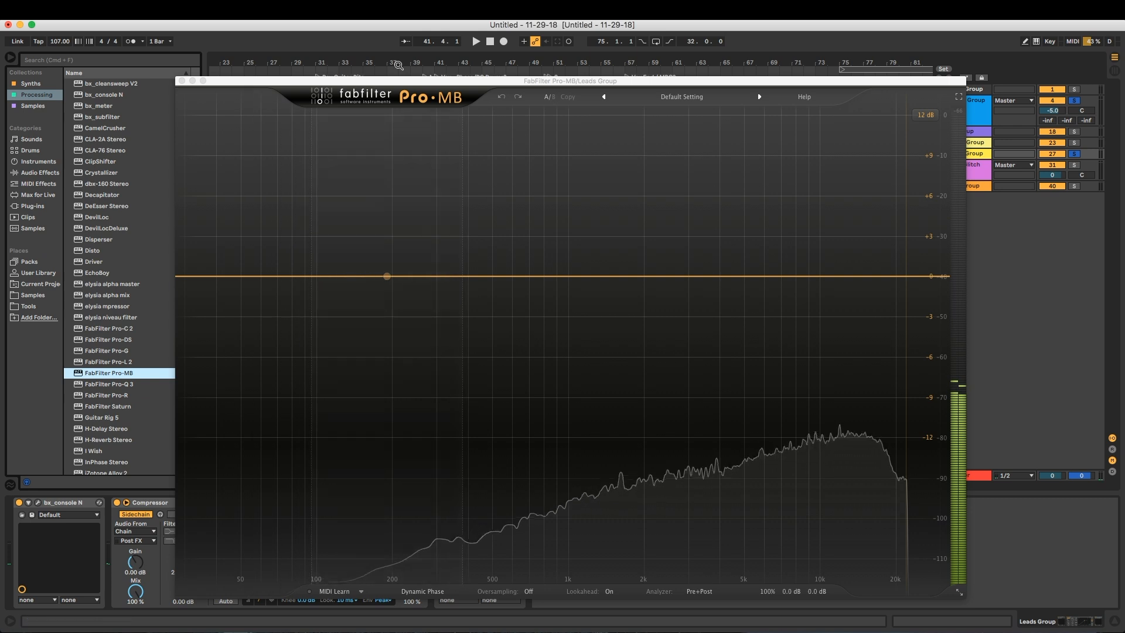
pyautogui.moveTo(370, 75); pyautogui.dragTo(473, 70)
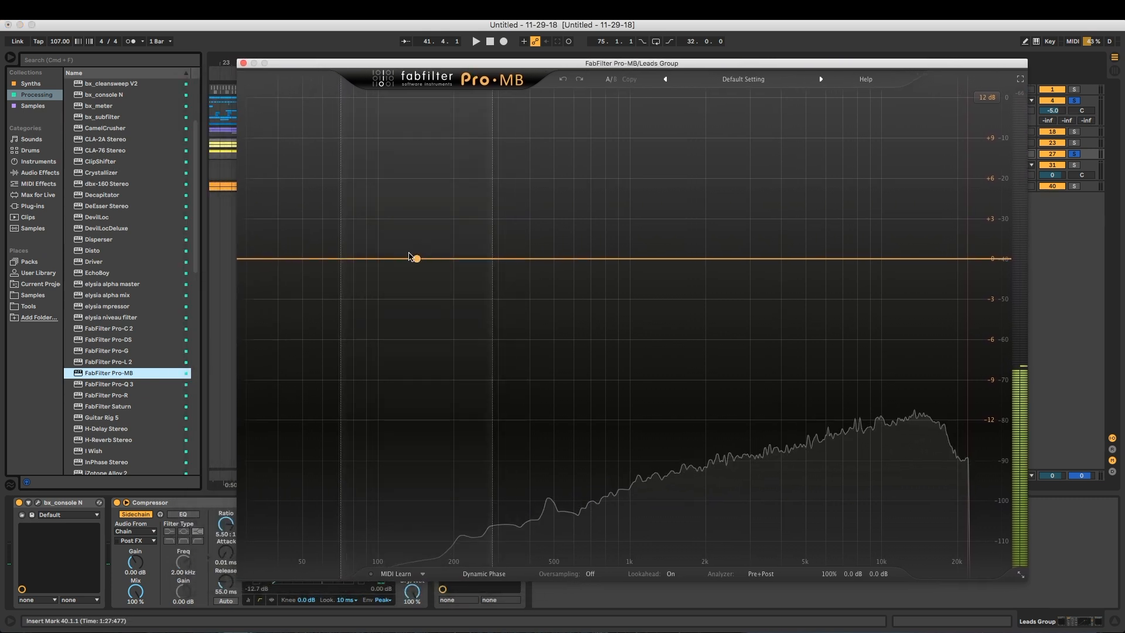
# Add a low compression band in Pro-MB reaching up to about 115 Hz
pyautogui.click(320, 258)
pyautogui.moveTo(337, 244); pyautogui.dragTo(312, 244)
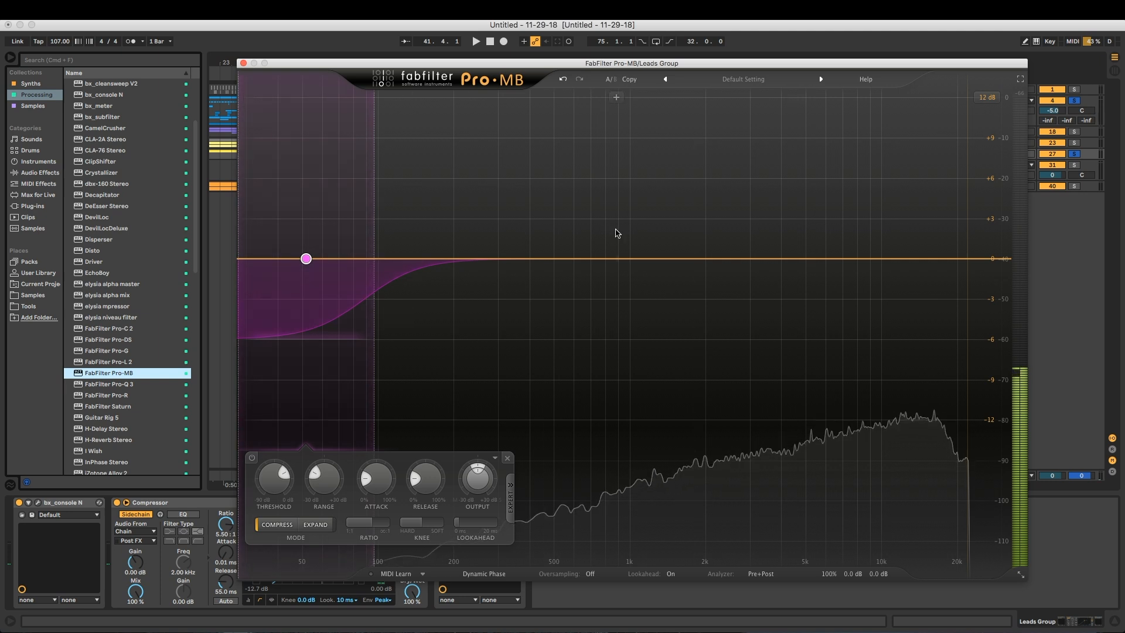
pyautogui.moveTo(377, 195)
pyautogui.mouseDown()
pyautogui.moveTo(449, 196)
pyautogui.moveTo(393, 195)
pyautogui.mouseUp()
# Add a high band in Pro-MB from about 3.5 kHz upward and extend the low band to about 180 Hz
pyautogui.doubleClick(689, 202)
pyautogui.moveTo(767, 205); pyautogui.dragTo(1009, 196)
pyautogui.moveTo(616, 184); pyautogui.dragTo(768, 193)
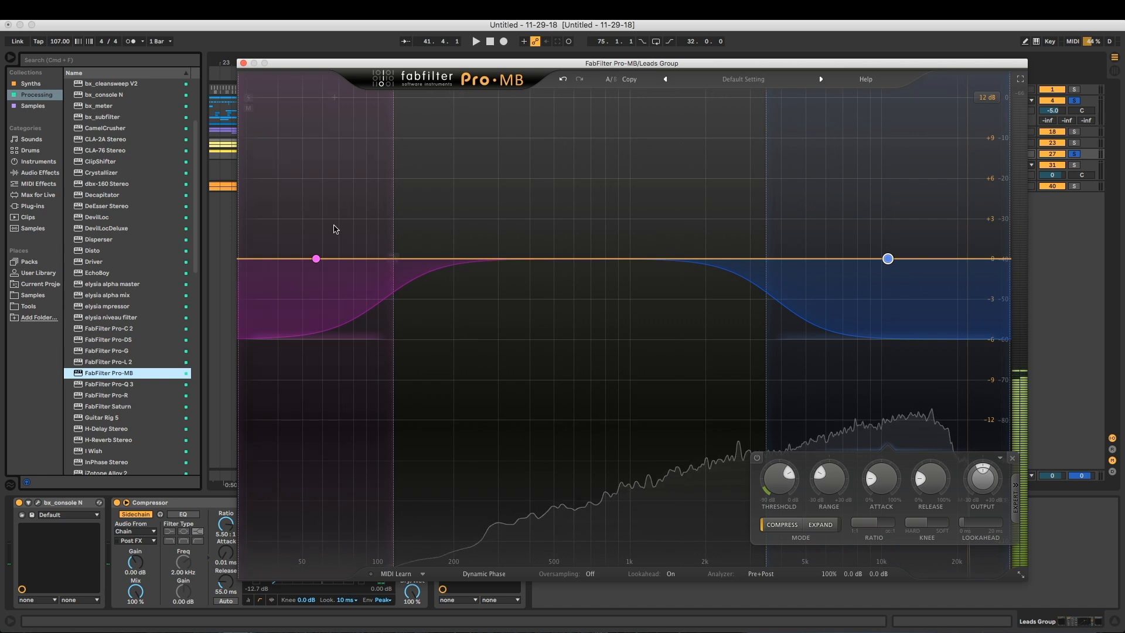
pyautogui.moveTo(391, 201); pyautogui.dragTo(440, 201)
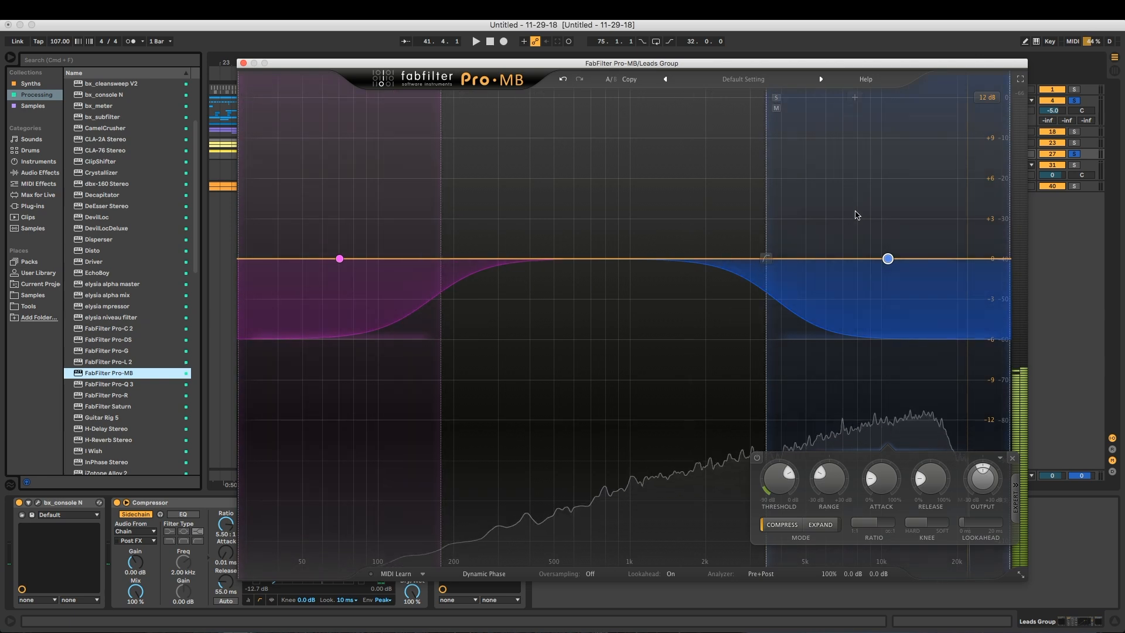
# Close the multiband plug-in's window and remove FabFilter Pro-MB from the Leads Group device chain
pyautogui.click(243, 62)
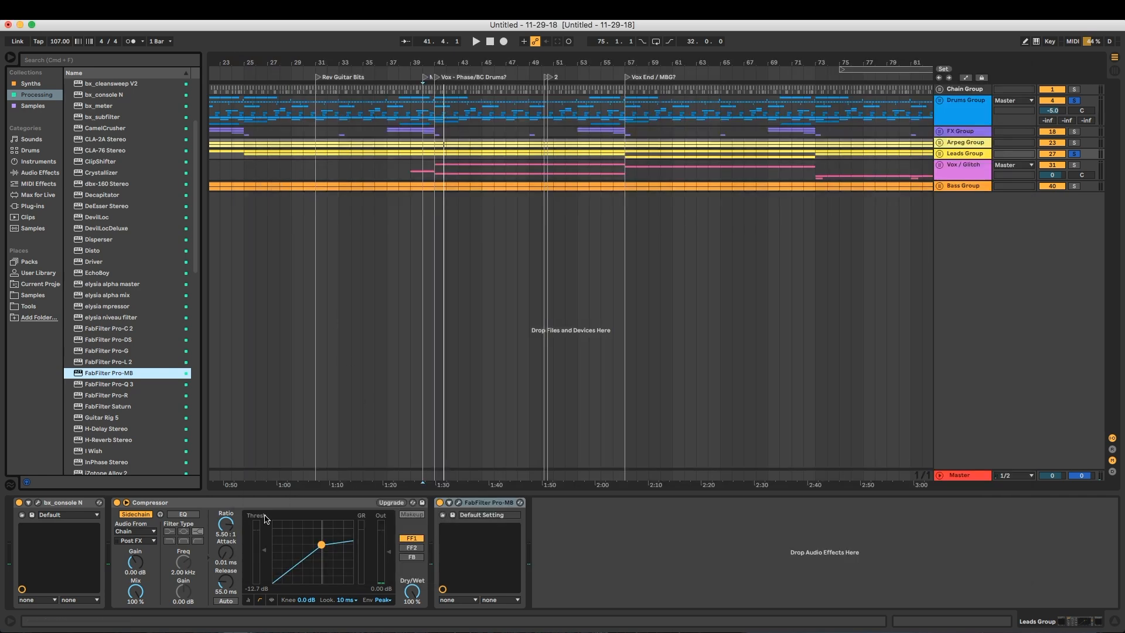
pyautogui.click(132, 502)
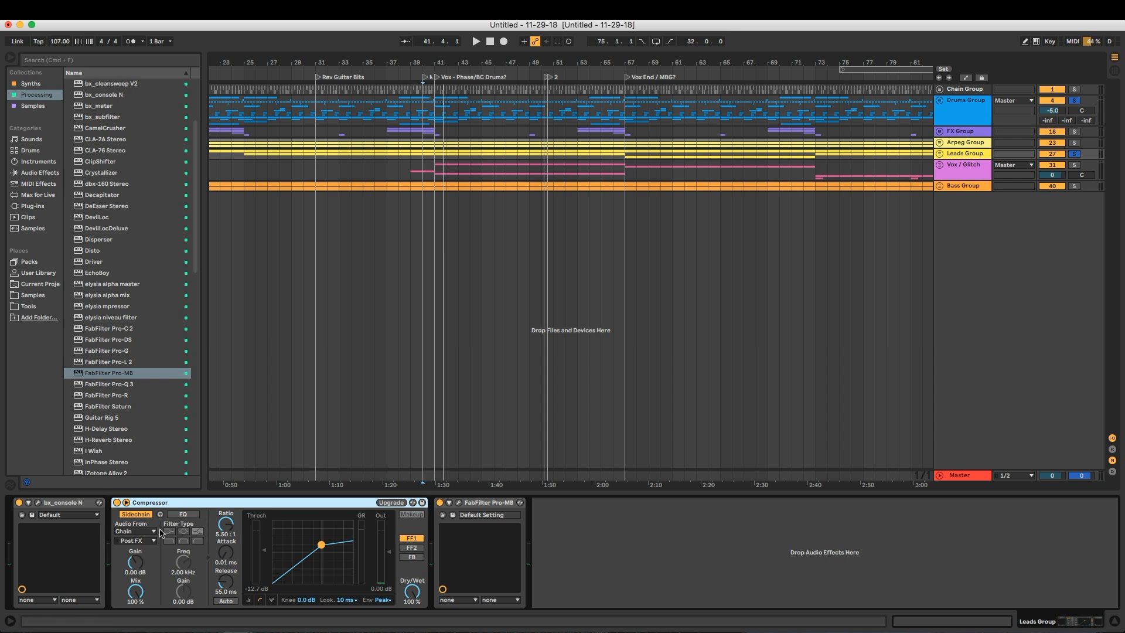
pyautogui.click(477, 504)
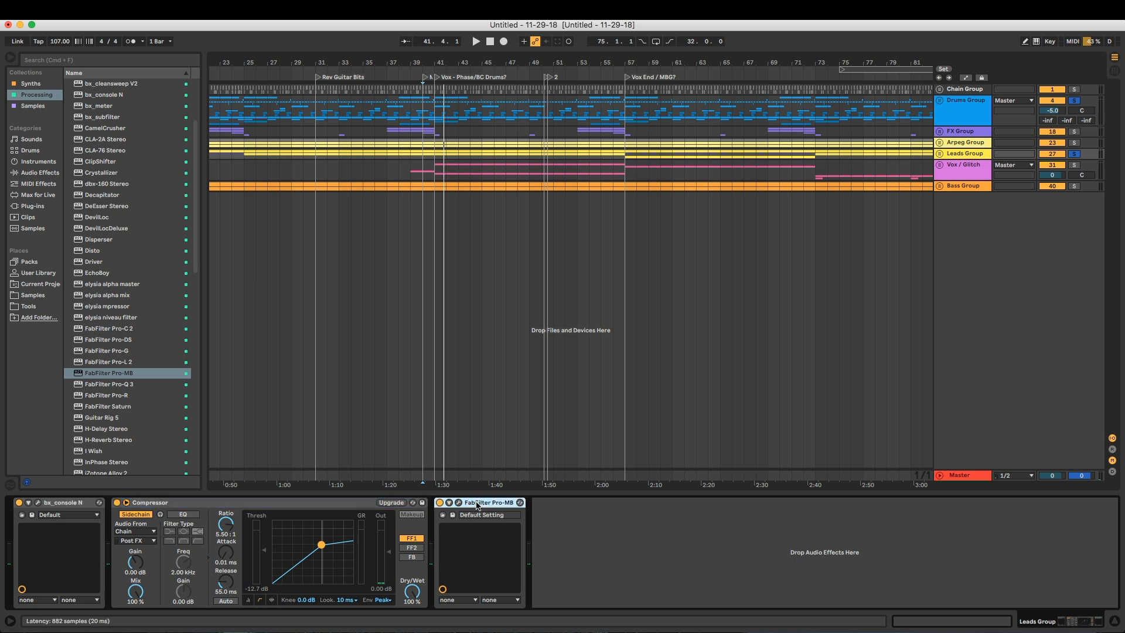
pyautogui.press('Delete')
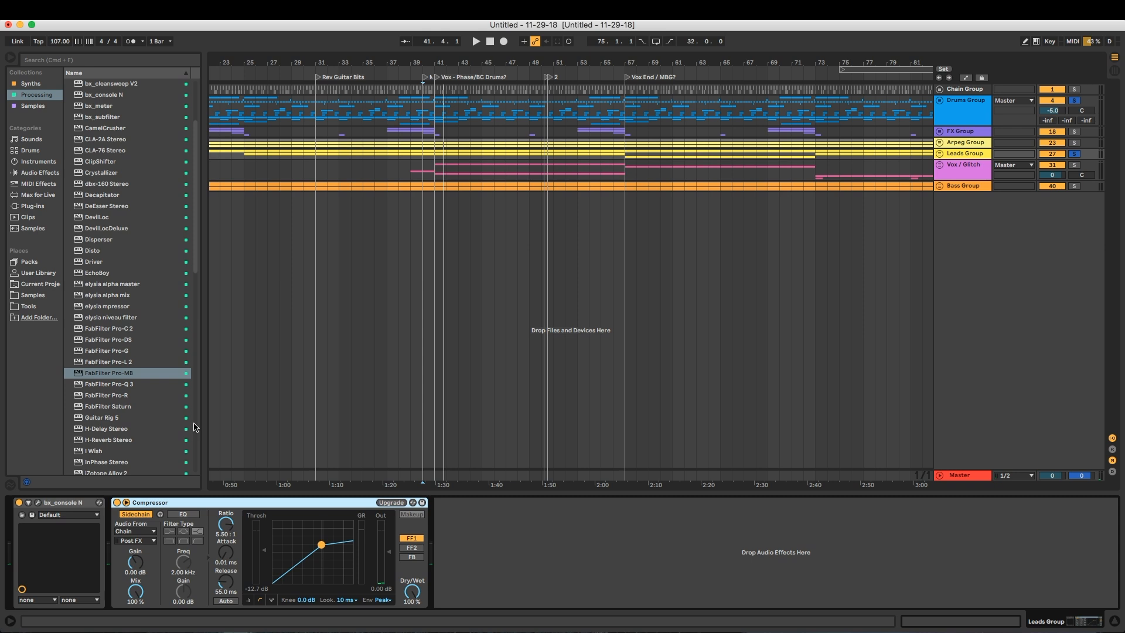
# Loop the four bars from bar 25 to bar 29 and start playback
pyautogui.hscroll(-10, 234, 258)
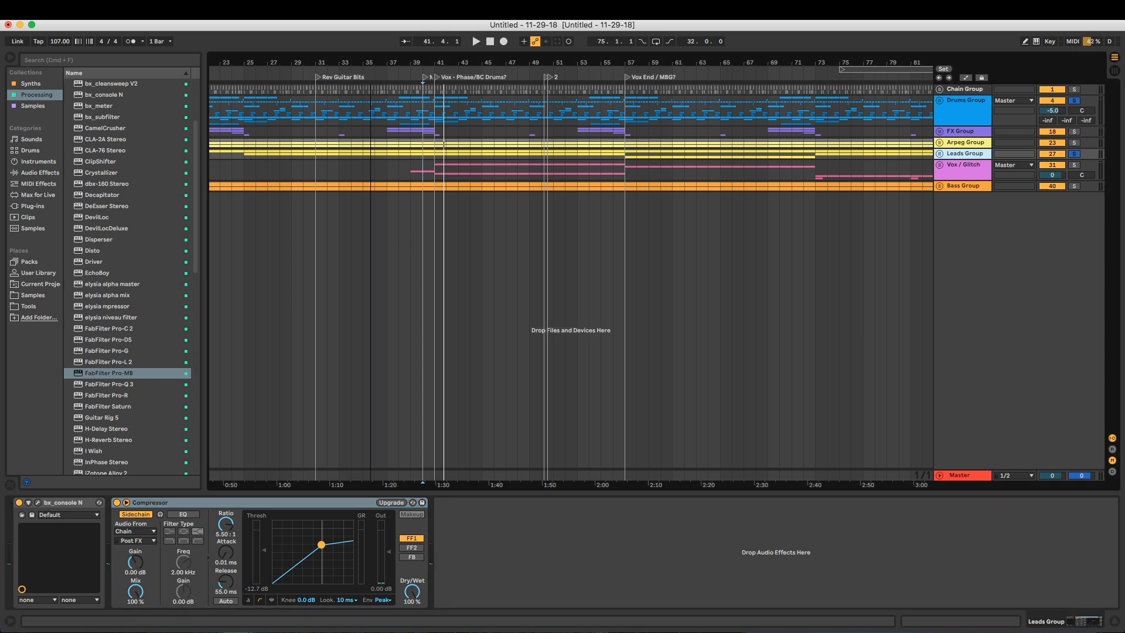
pyautogui.scroll(5, 496, 163)
pyautogui.click(364, 162)
pyautogui.moveTo(365, 162); pyautogui.dragTo(403, 171)
pyautogui.press('super+l')
pyautogui.press('space')
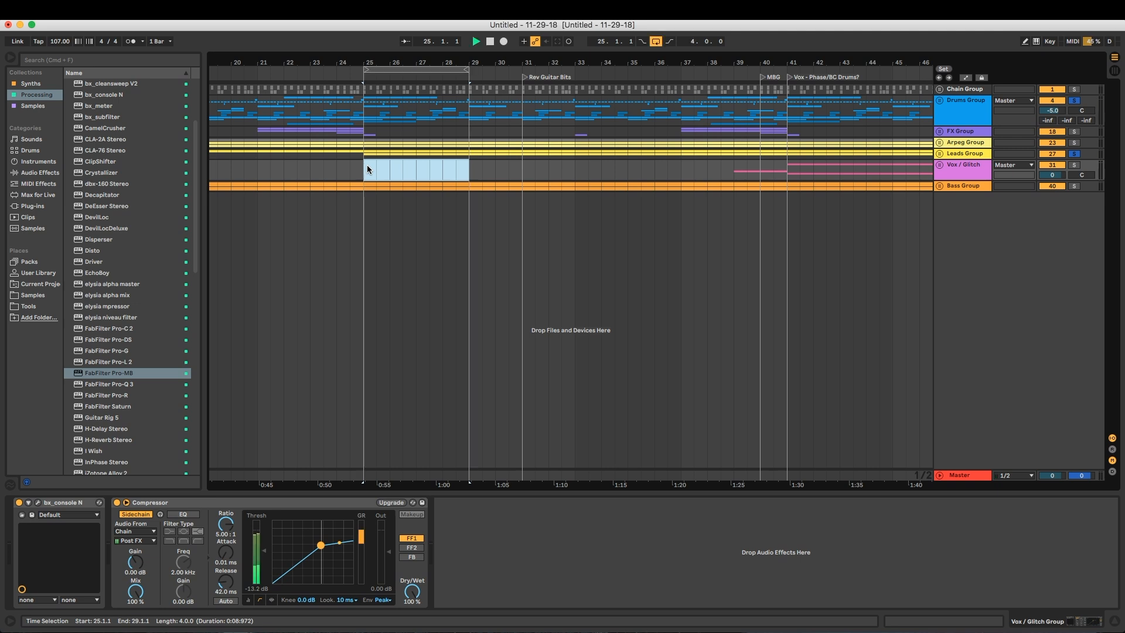
# Clear the existing solos, unfold the Leads Group to show its tracks, and solo only the Leads Group
pyautogui.click(1078, 153)
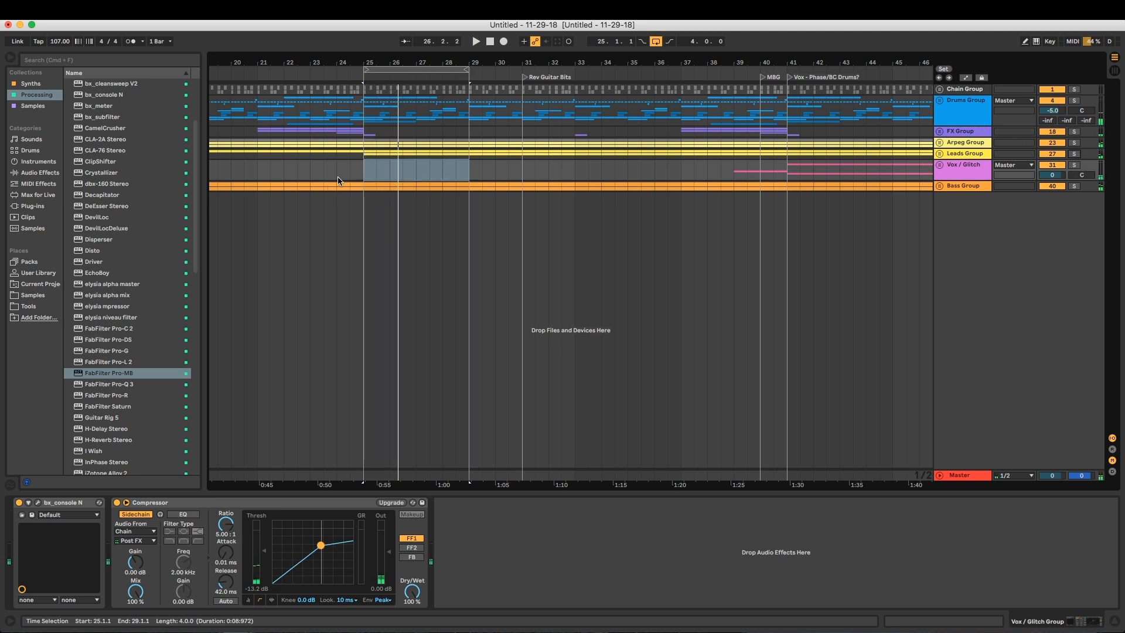
pyautogui.click(940, 155)
pyautogui.click(940, 155)
pyautogui.click(1074, 153)
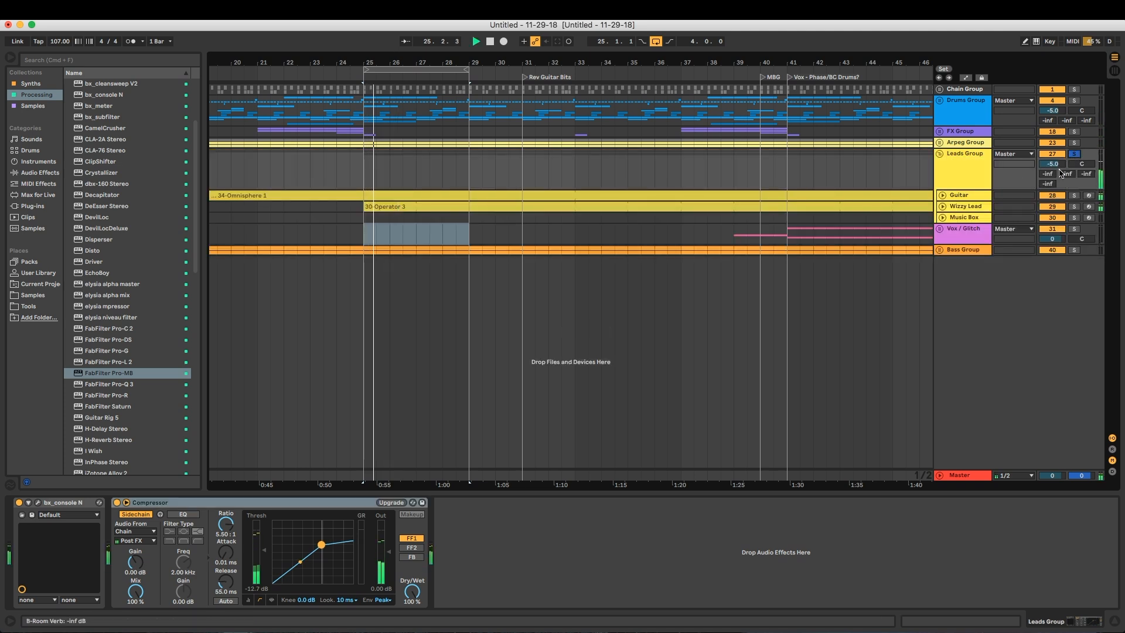
# Unfold the Chain Group to show its tracks and hide the browser
pyautogui.click(952, 92)
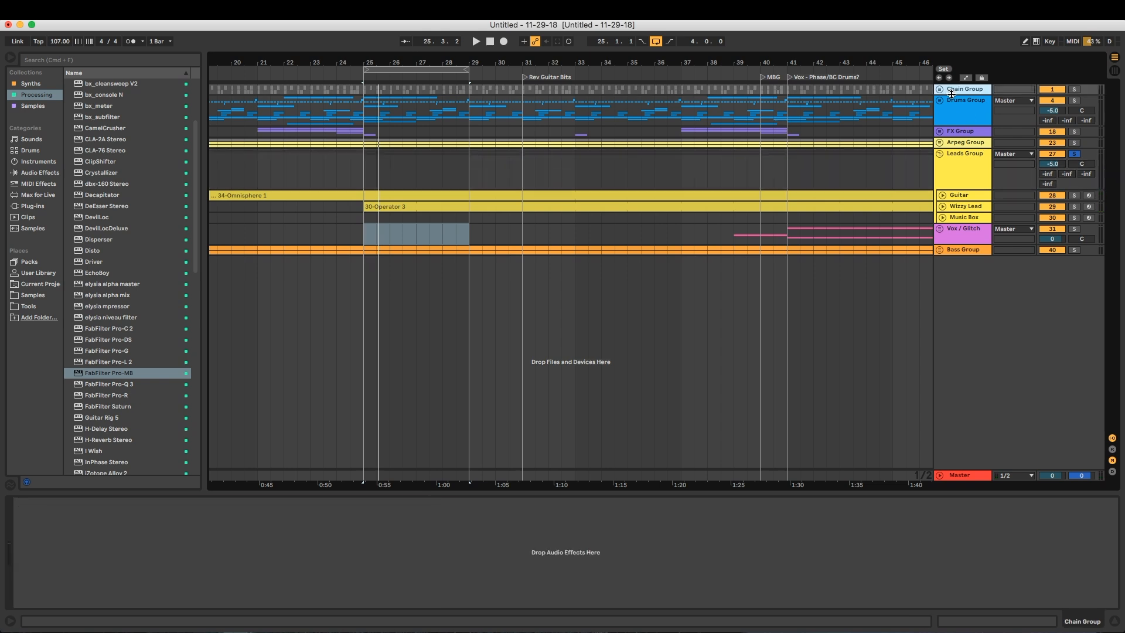
pyautogui.doubleClick(952, 94)
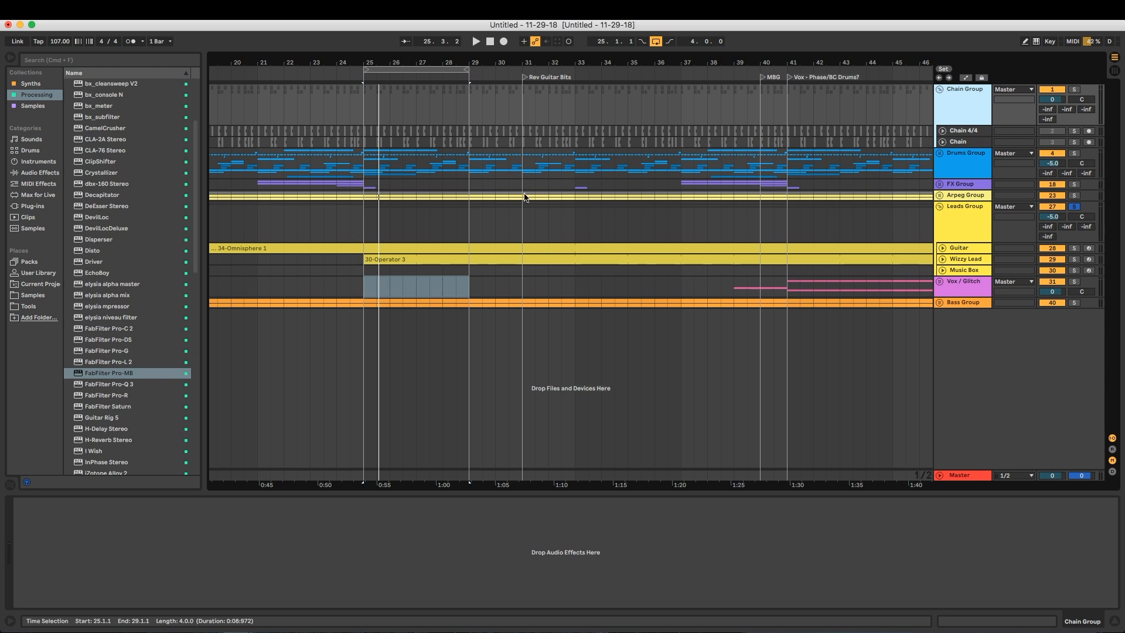
pyautogui.click(11, 58)
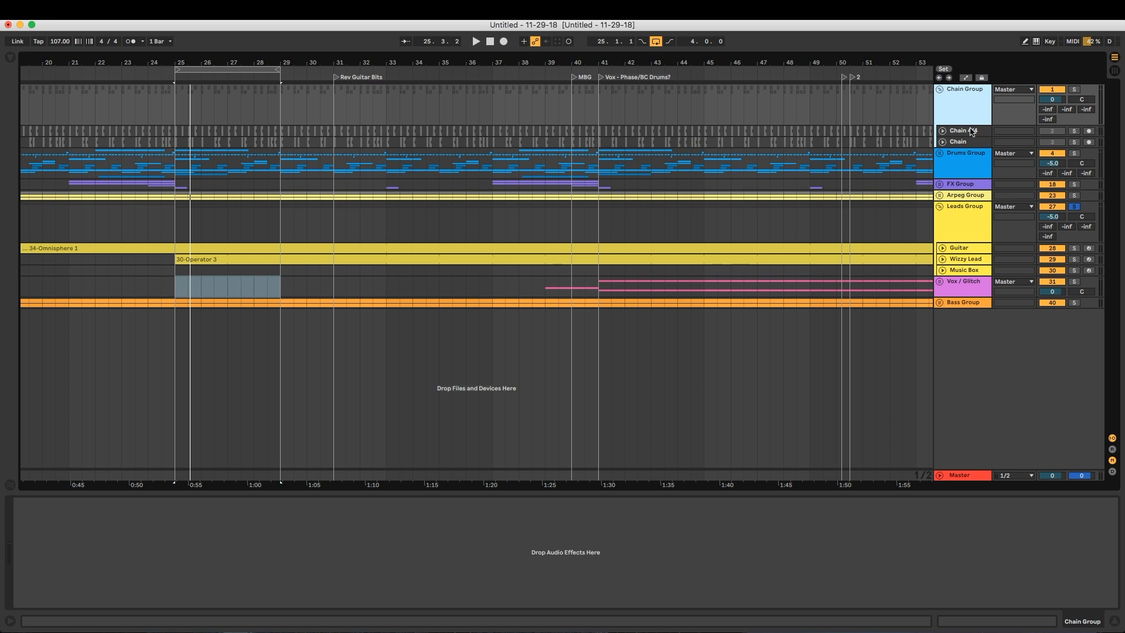
# Insert a new audio track and move it out of the Chain Group, above it in the track list
pyautogui.press('super+t')
pyautogui.moveTo(964, 170); pyautogui.dragTo(969, 128)
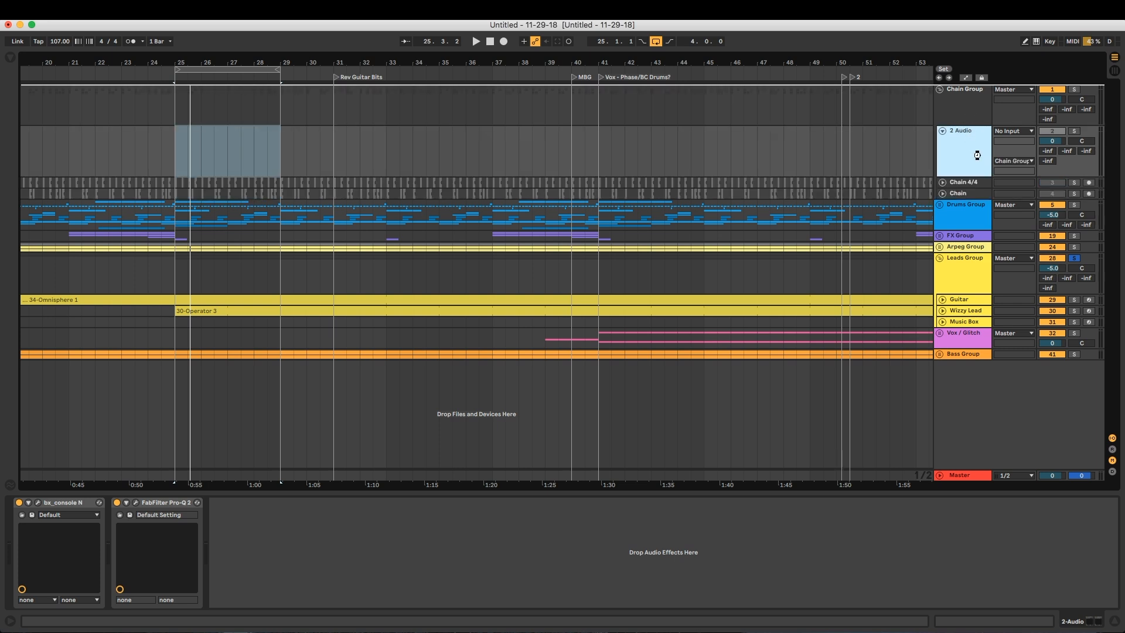
pyautogui.click(968, 147)
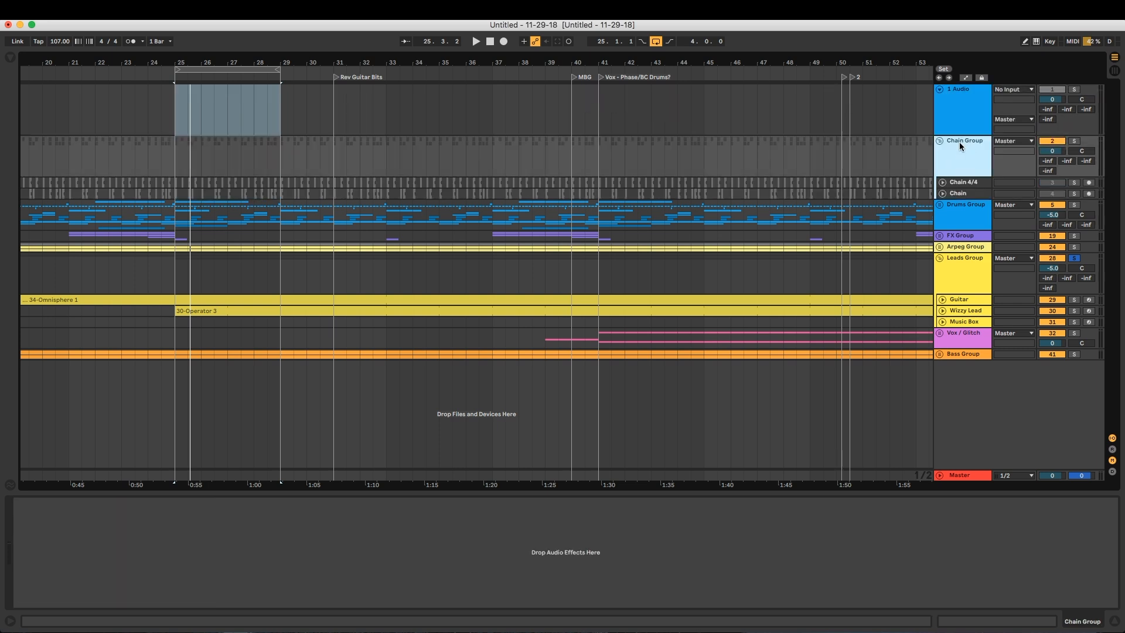
# Put the Chain Group inside a new group and name the new group Processing Group
pyautogui.press('super+g')
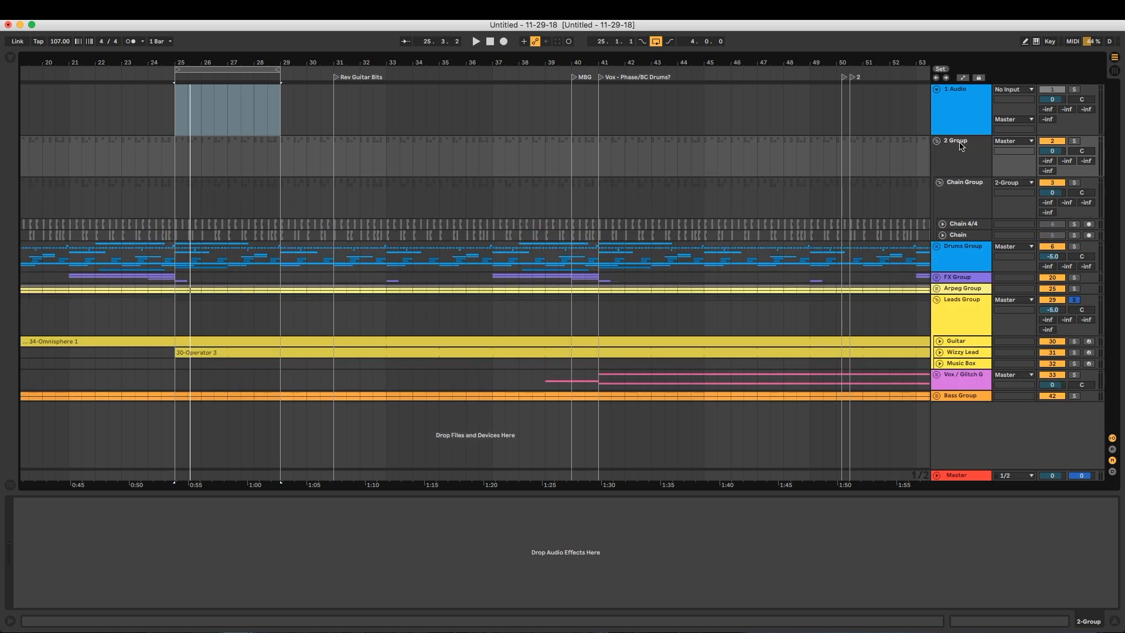
pyautogui.doubleClick(960, 146)
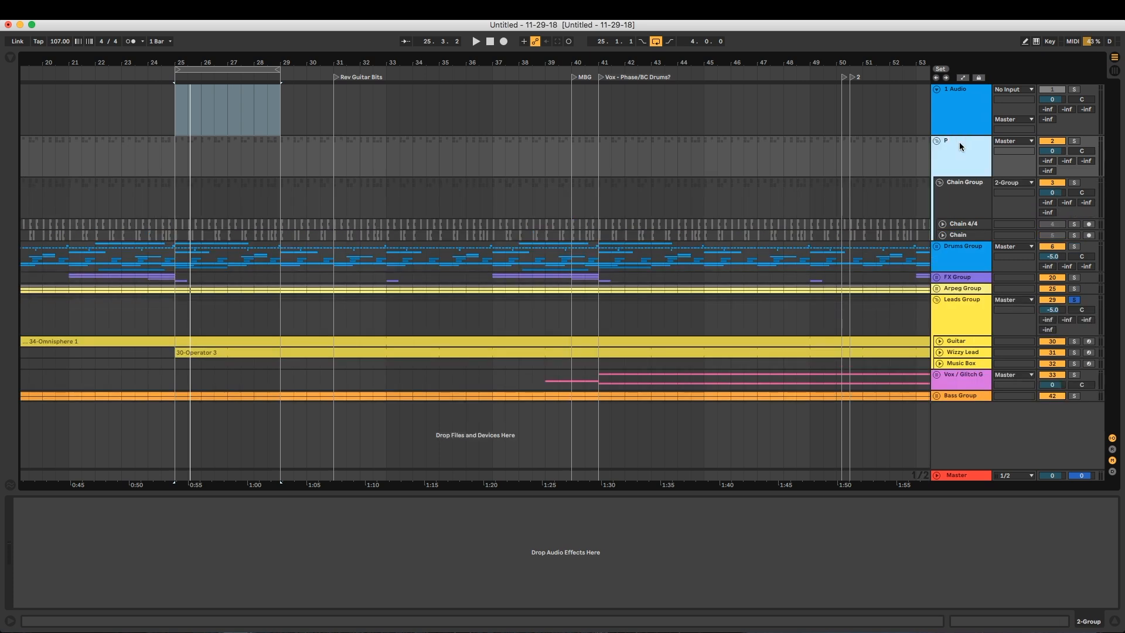
pyautogui.write('Processing Group')
pyautogui.press('Return')
# Assign a red track color to the Processing Group
pyautogui.click(955, 183)
pyautogui.rightClick(961, 154)
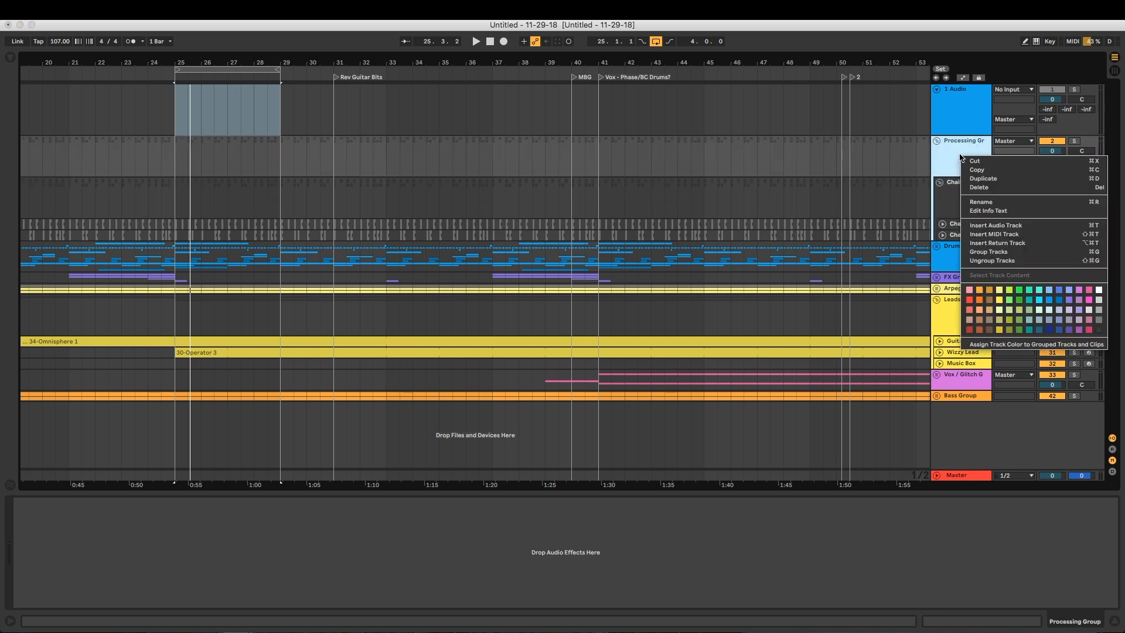
pyautogui.click(968, 289)
# Move the new audio track into the Processing Group, below the Chain Group's tracks
pyautogui.moveTo(959, 98); pyautogui.dragTo(963, 178)
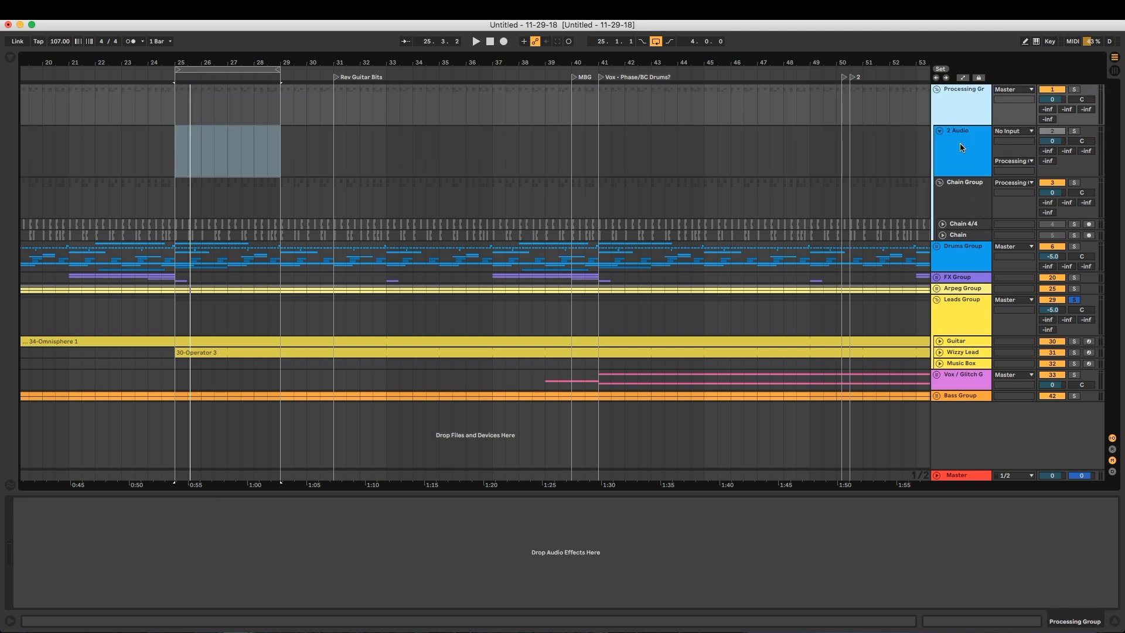
pyautogui.click(961, 147)
pyautogui.moveTo(964, 191); pyautogui.dragTo(952, 162)
pyautogui.click(958, 204)
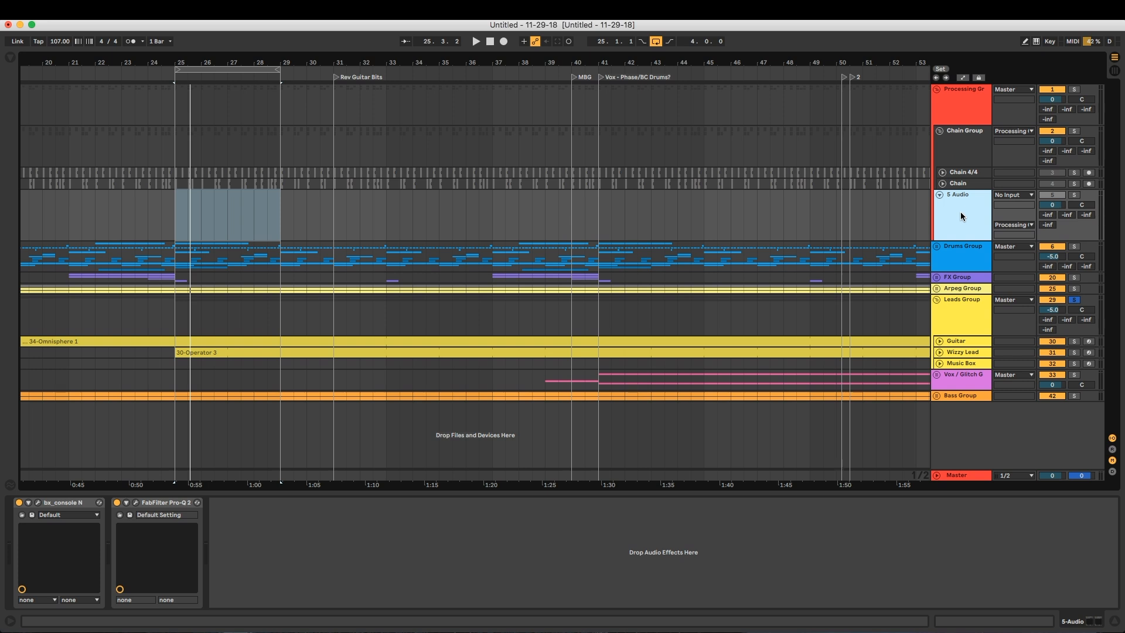
# Duplicate the audio track inside the Processing Group and assign the red track color
pyautogui.press('super+d')
pyautogui.click(958, 224)
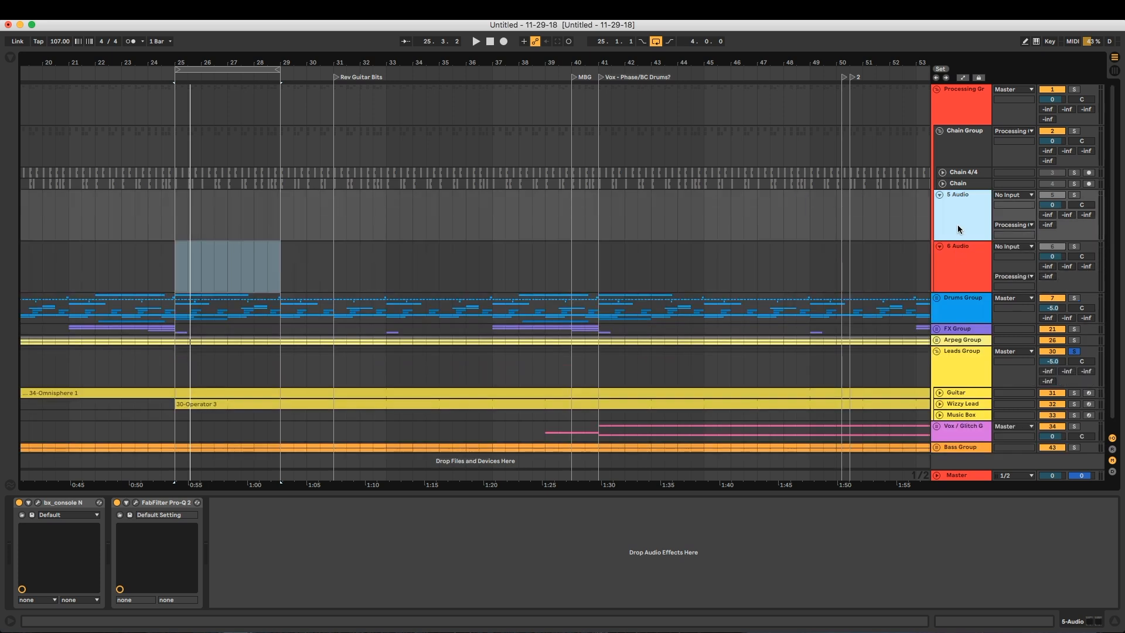
pyautogui.rightClick(952, 245)
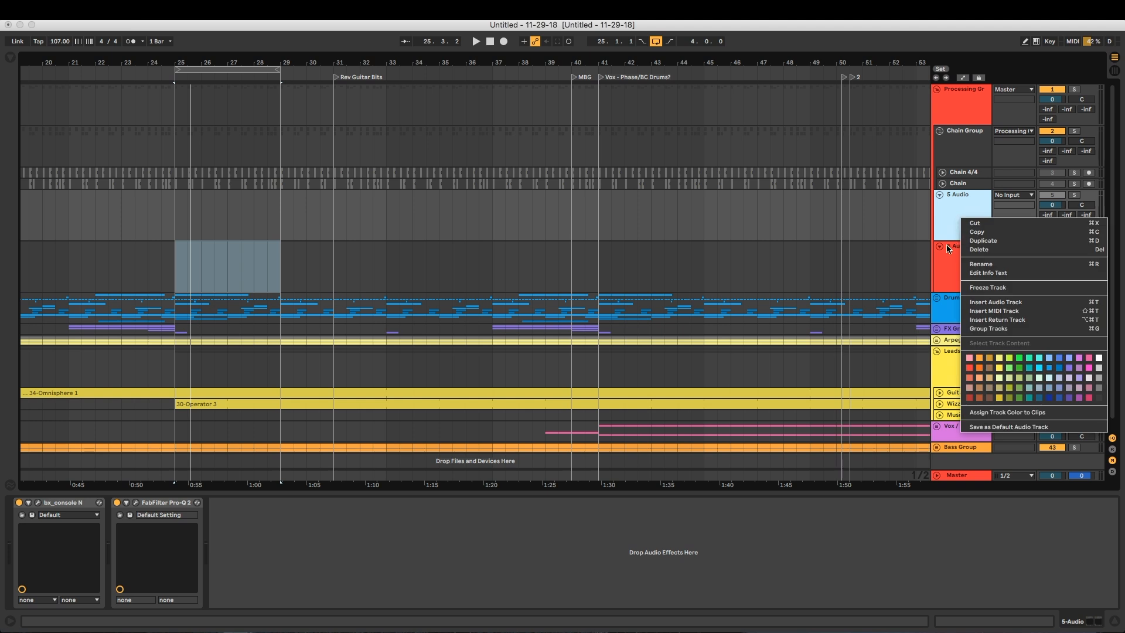
pyautogui.click(968, 368)
pyautogui.click(961, 274)
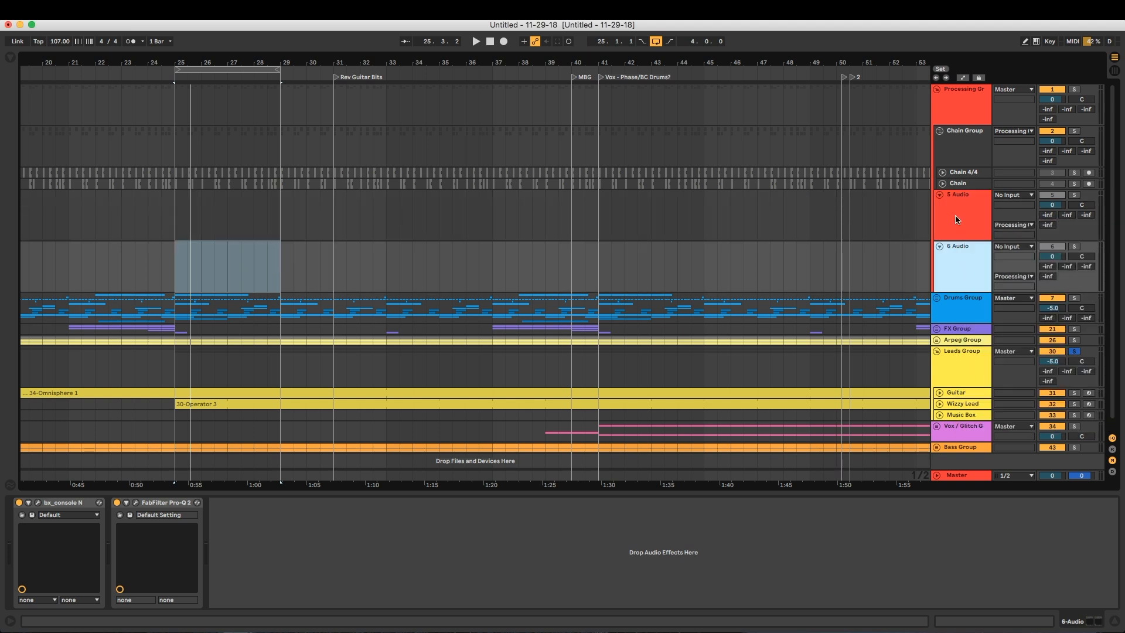
# Remove FabFilter Pro-Q 2 and bx_console N from both audio tracks in the Processing Group
pyautogui.click(956, 216)
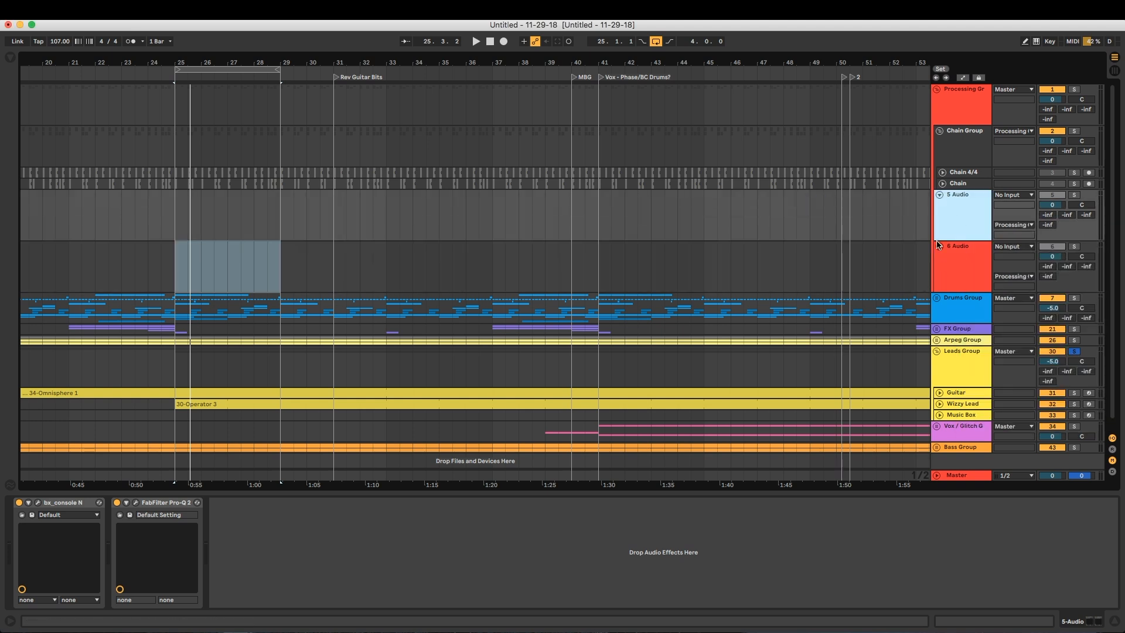
pyautogui.click(187, 499)
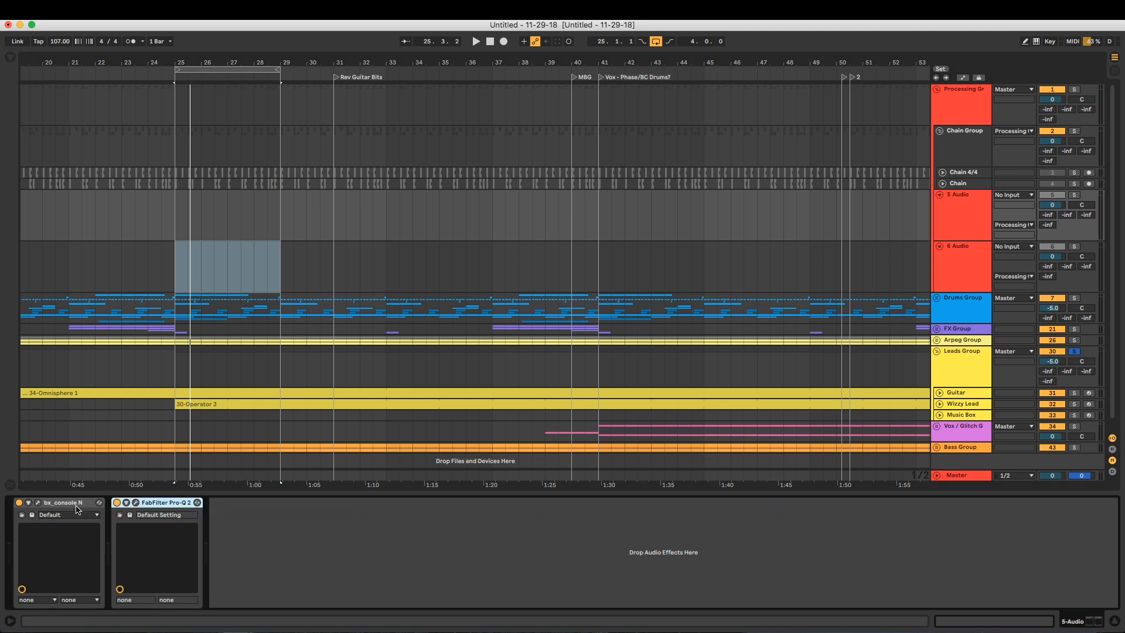
pyautogui.press('Delete')
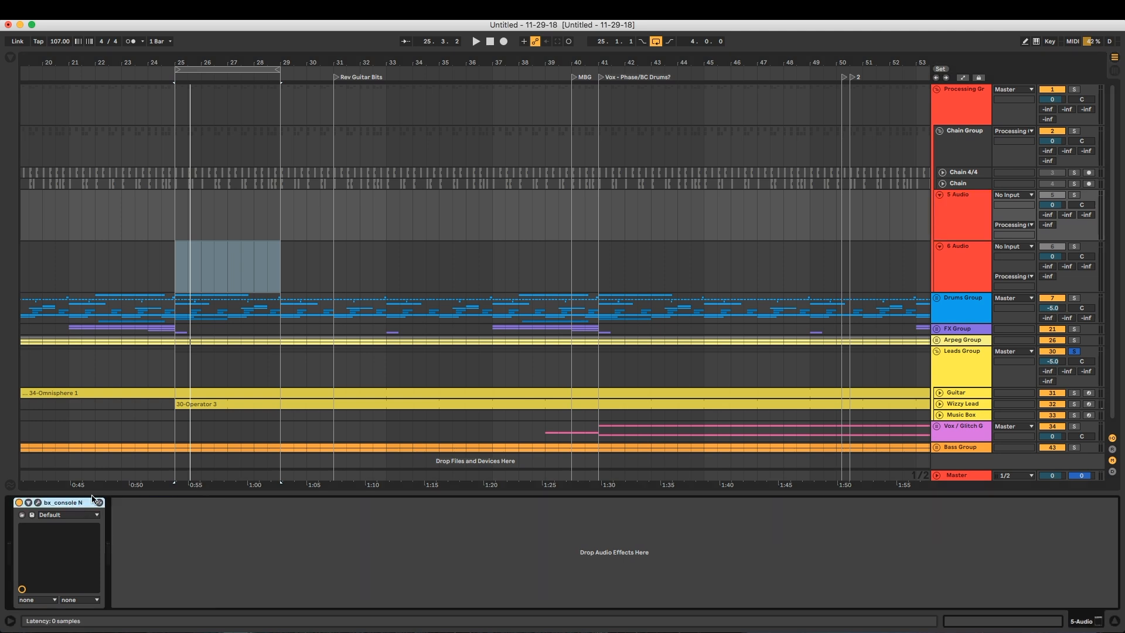
pyautogui.click(960, 250)
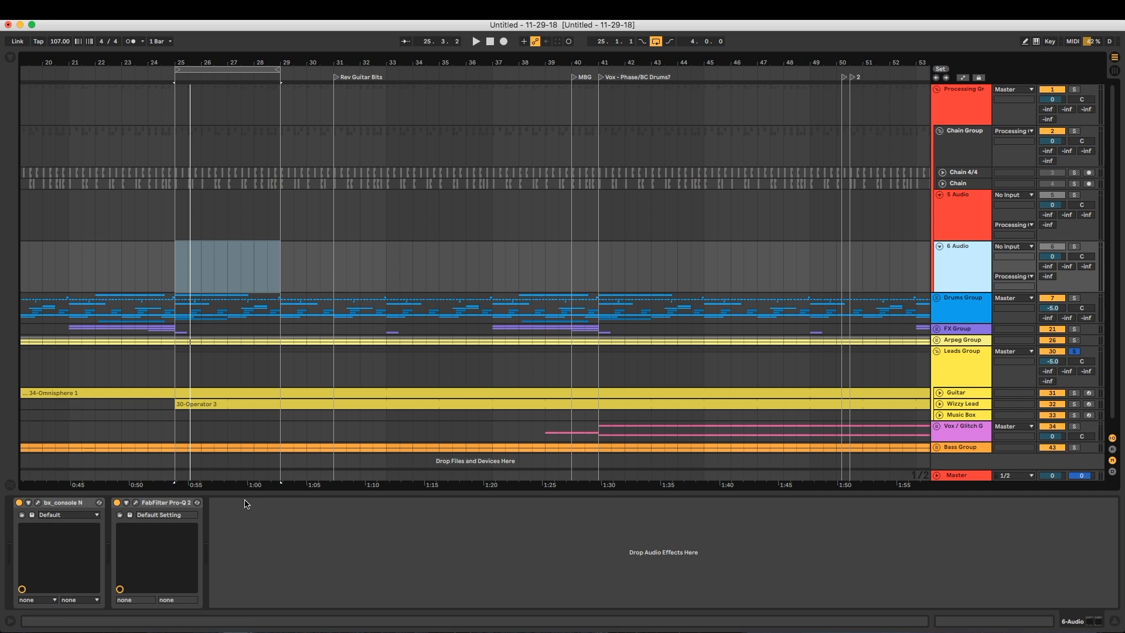
pyautogui.click(157, 504)
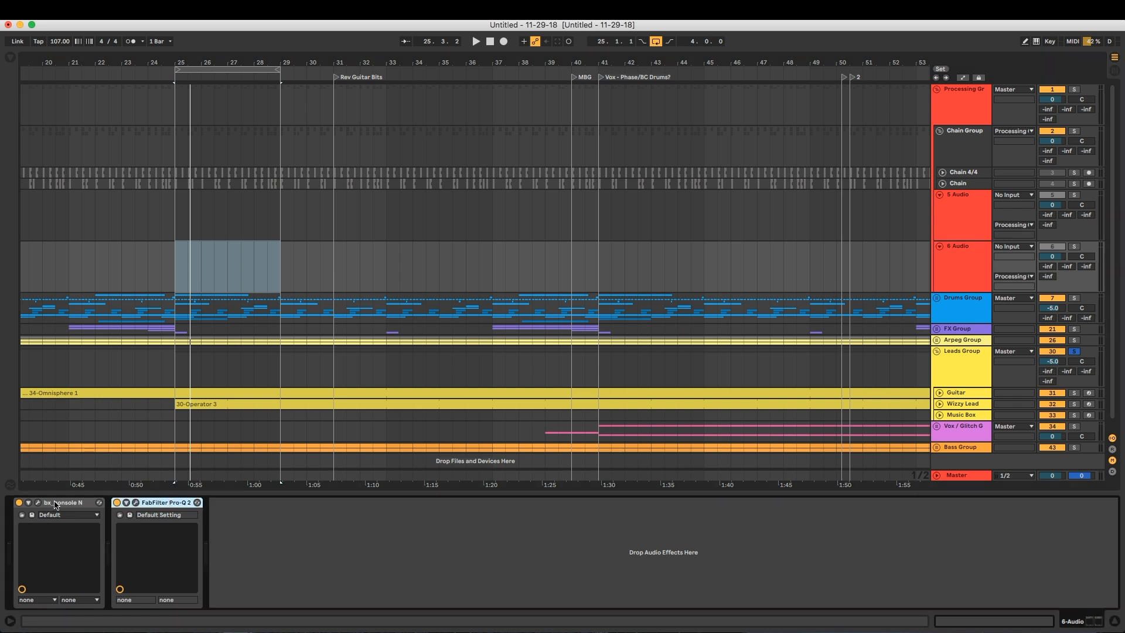
pyautogui.press('Delete')
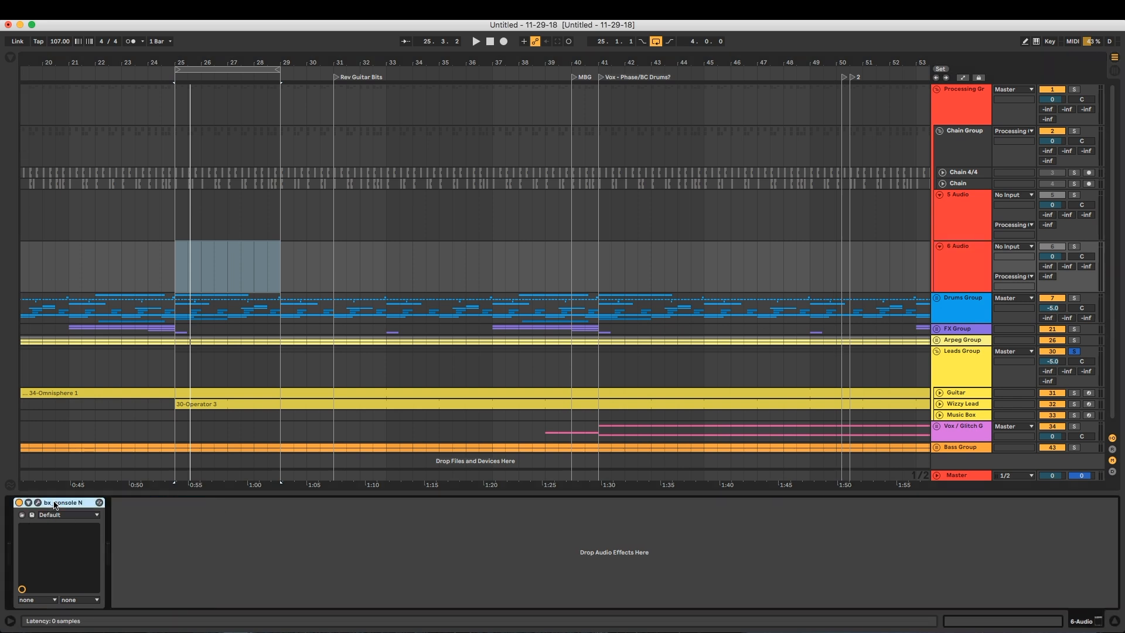
pyautogui.press('Delete')
pyautogui.click(962, 198)
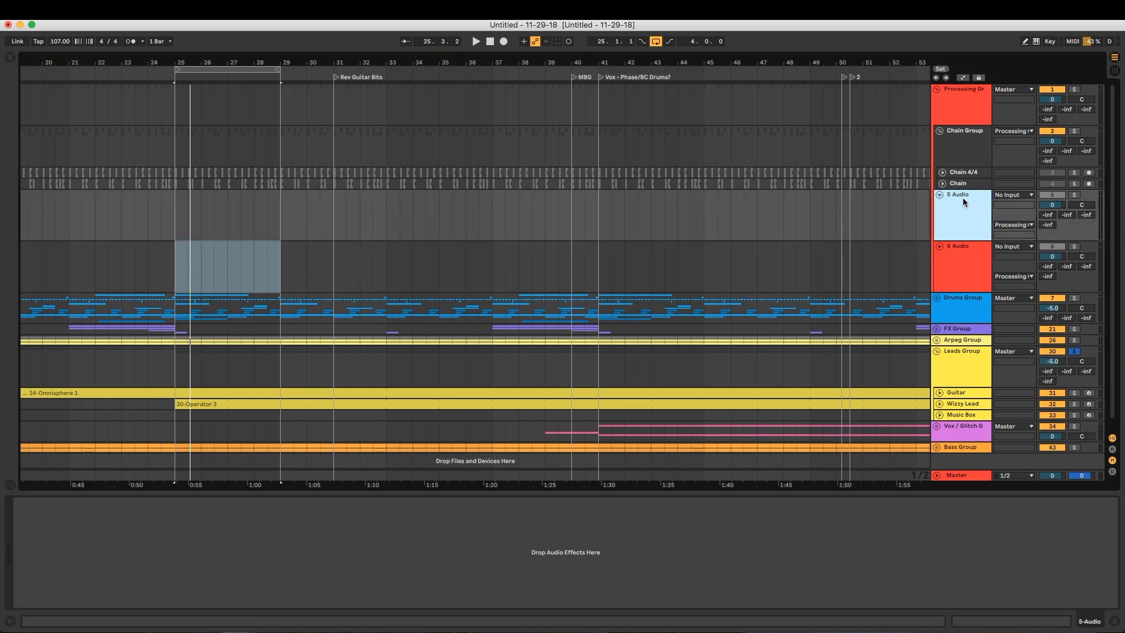
# Fold the Chain Group inside the Processing Group to hide its chain tracks
pyautogui.click(939, 130)
pyautogui.click(954, 152)
pyautogui.click(963, 209)
pyautogui.click(960, 169)
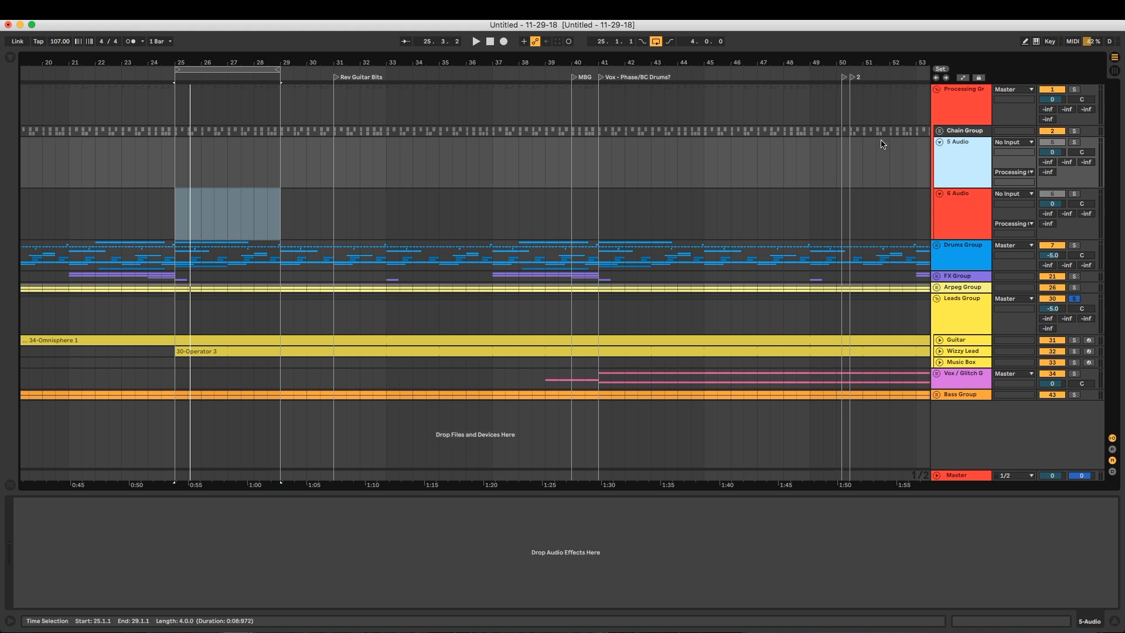
pyautogui.click(955, 207)
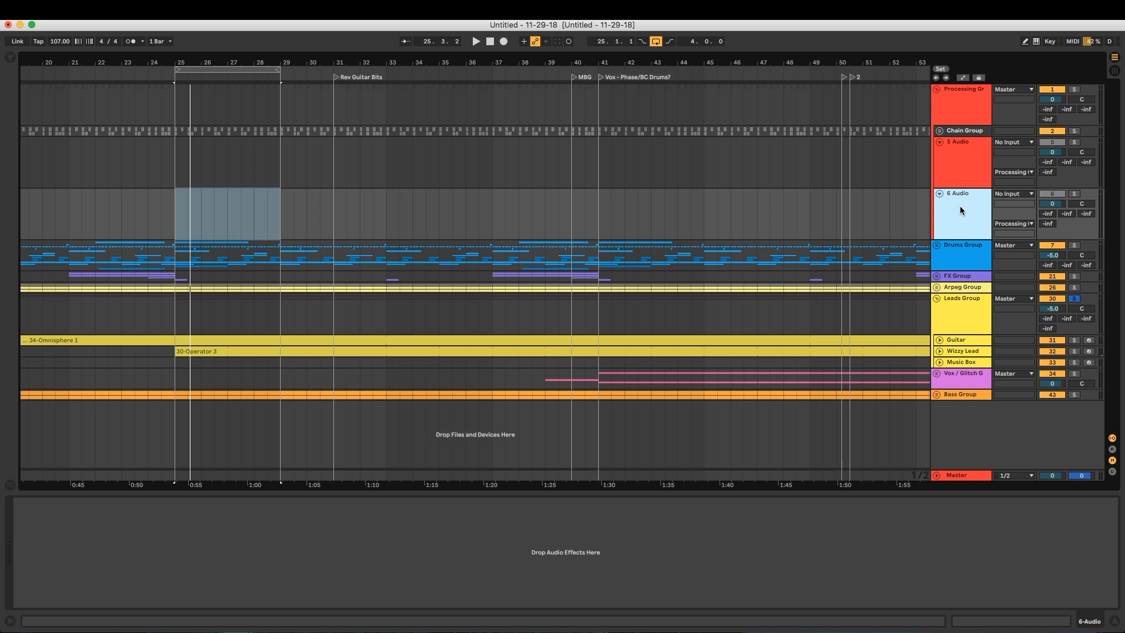
# Rename the first audio track Leads Transport Bus and the second one Leads SC Container
pyautogui.click(980, 170)
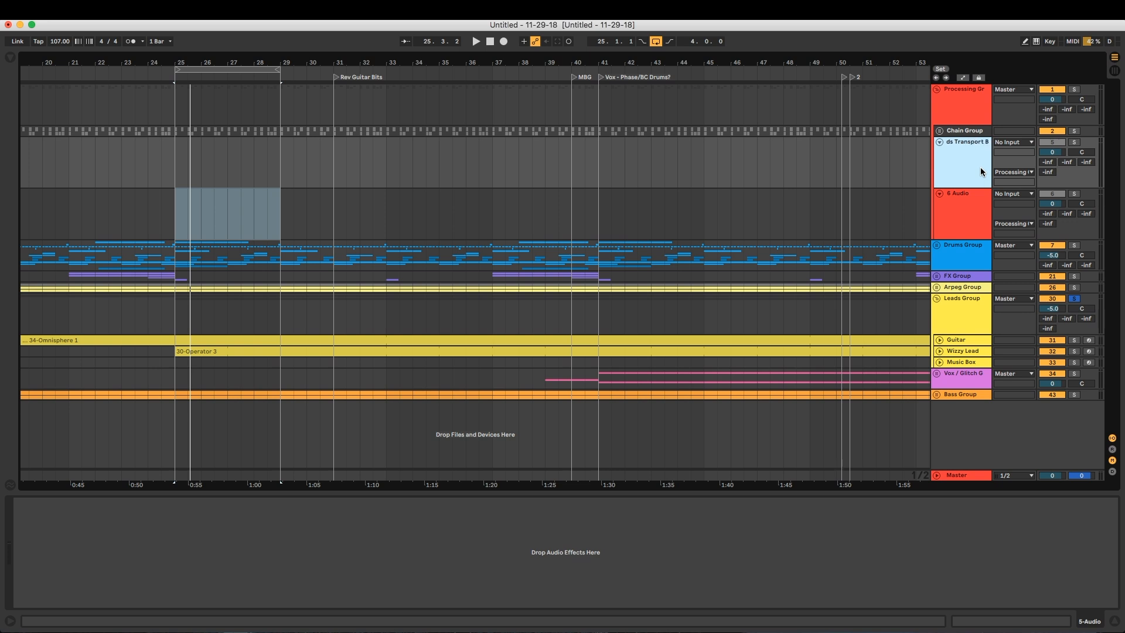
pyautogui.press('Down')
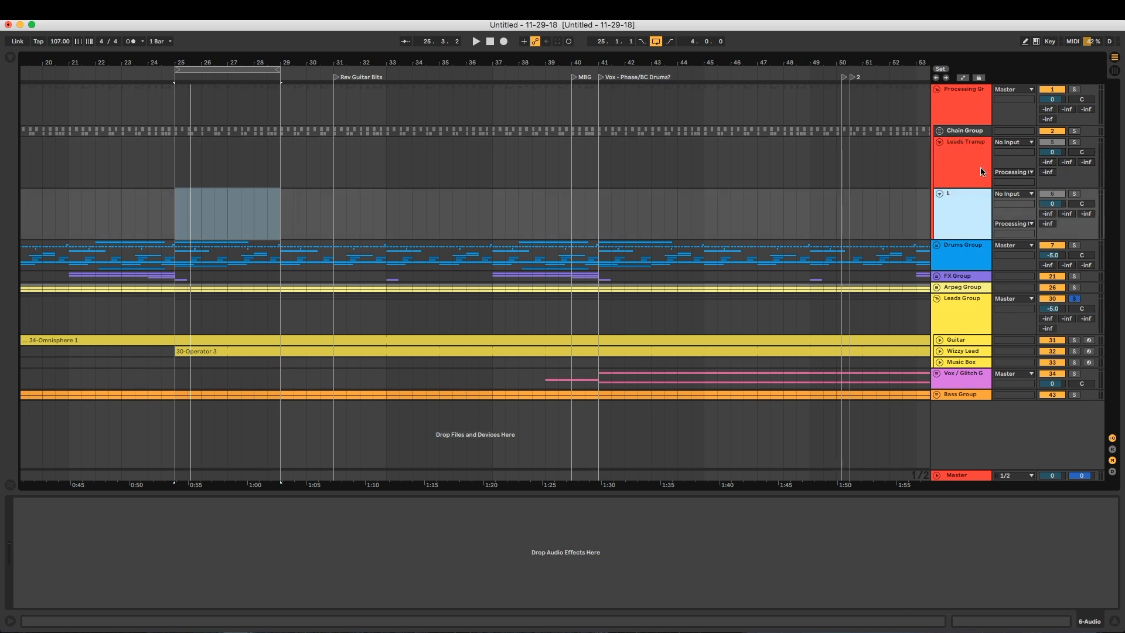
pyautogui.write('Leads SC')
pyautogui.write(' Container')
pyautogui.press('Return')
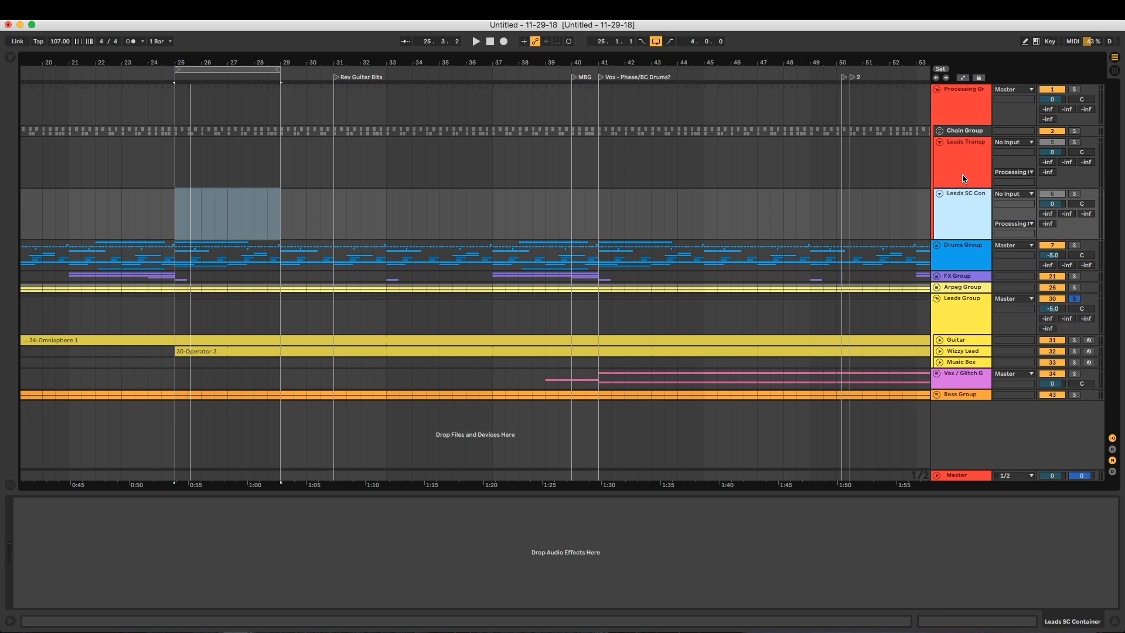
# Inspect the Leads Transport Bus, Leads SC Container and Leads Group tracks and their device chains
pyautogui.click(966, 170)
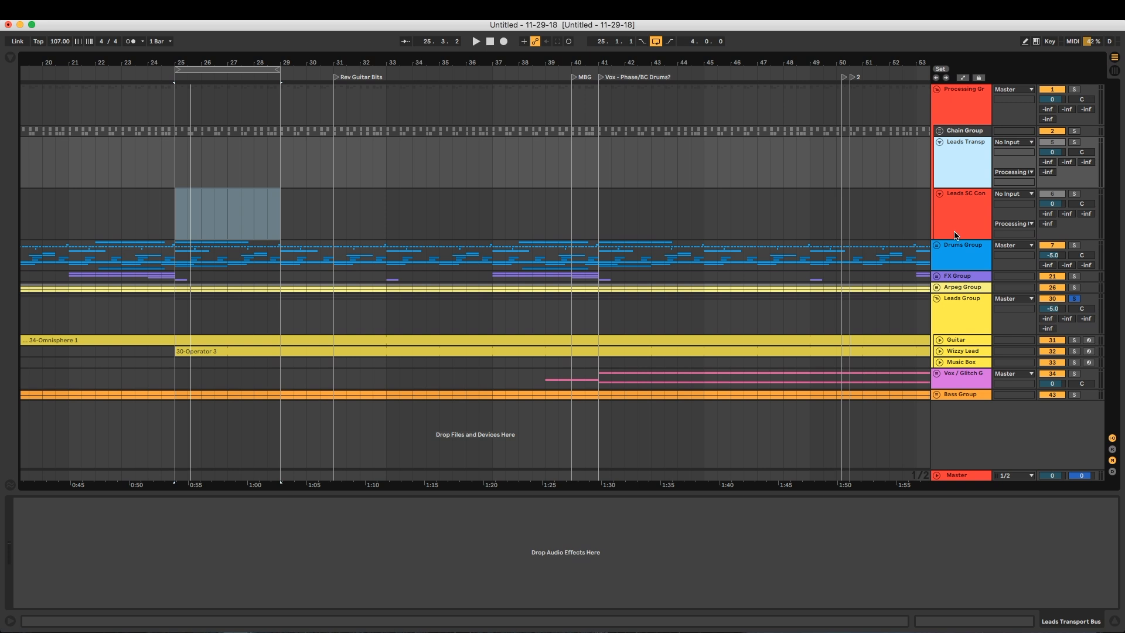
pyautogui.click(970, 322)
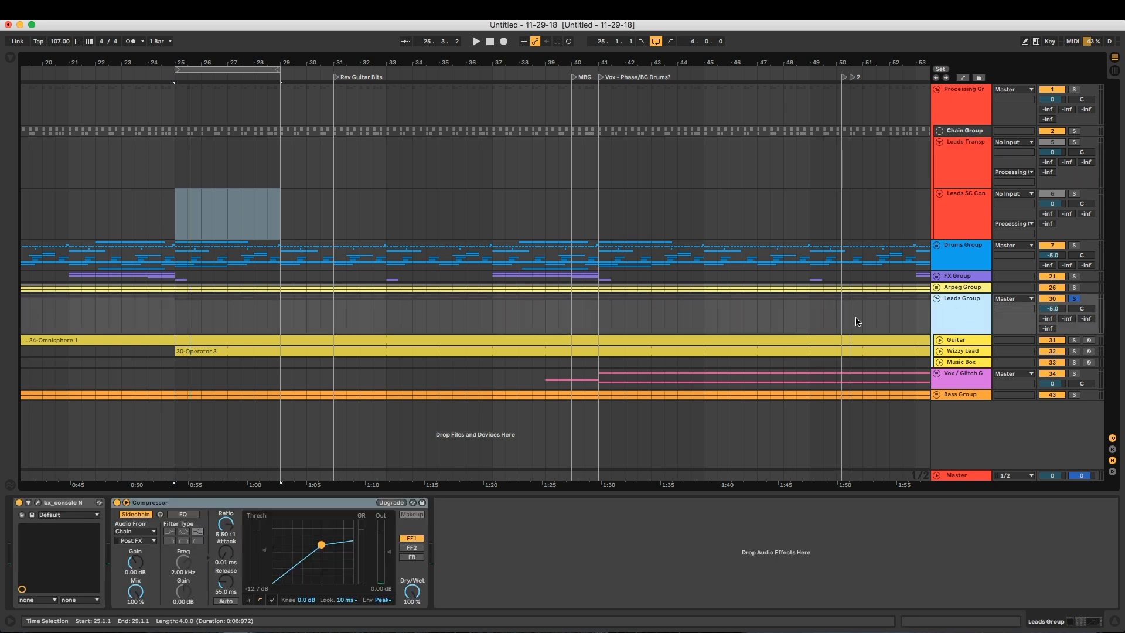
pyautogui.click(972, 204)
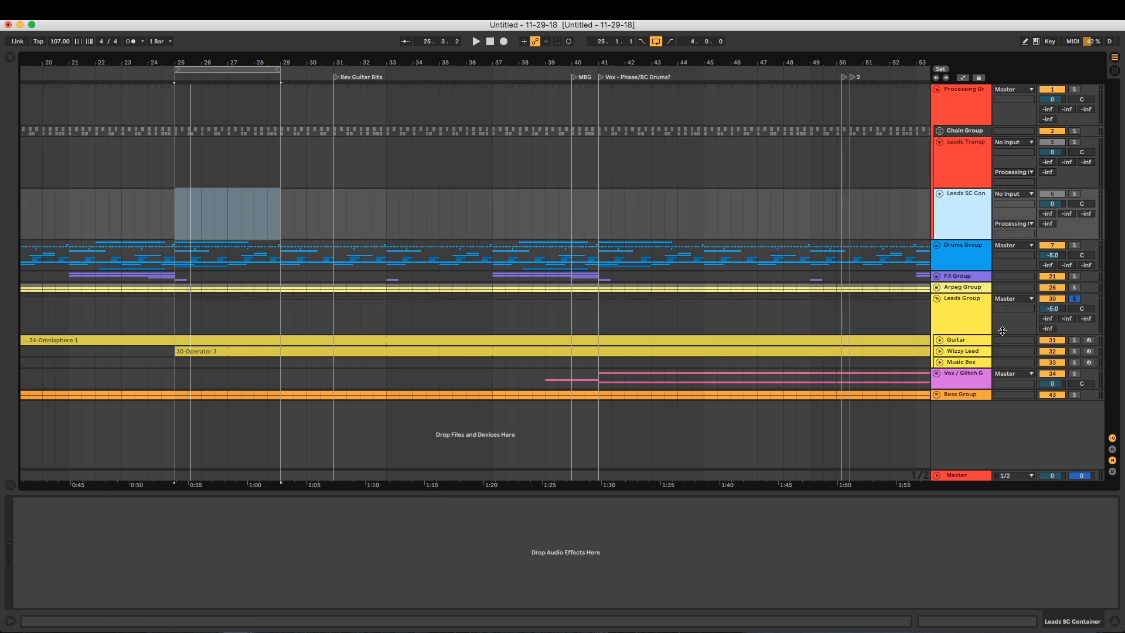
pyautogui.click(978, 312)
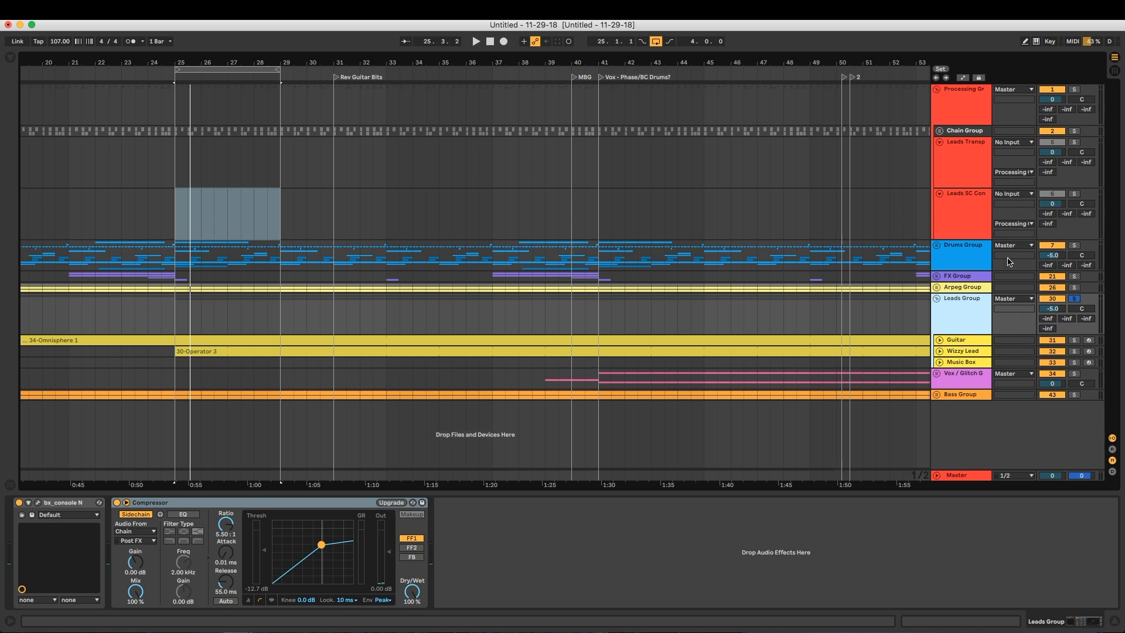
# Toggle the tracks' In/Out section off and on, ending with it shown
pyautogui.click(1112, 438)
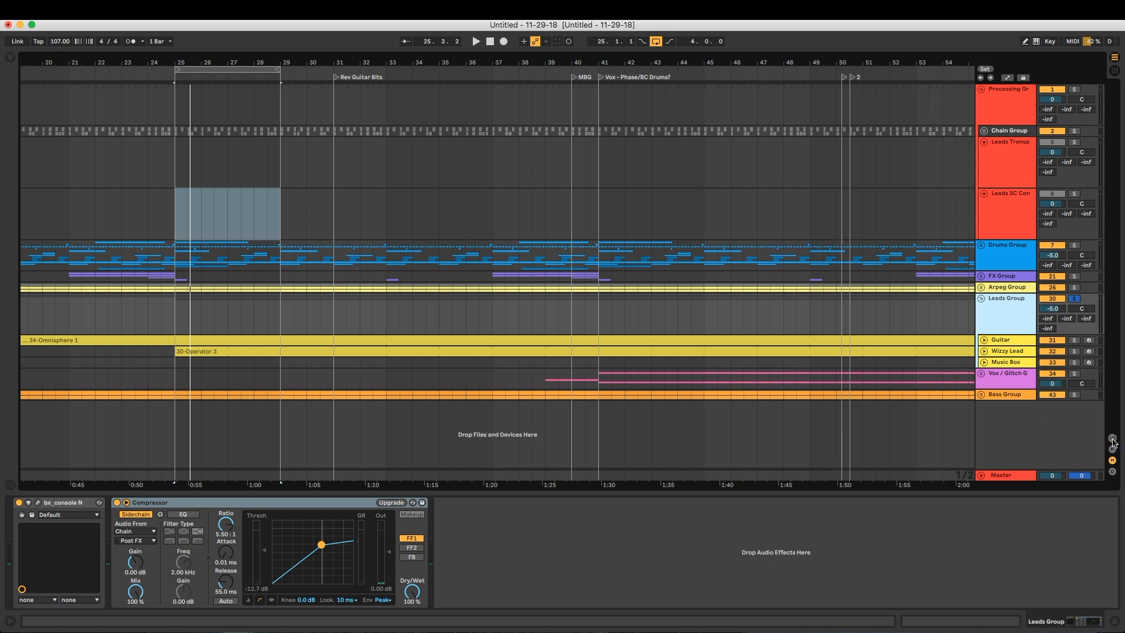
pyautogui.click(1112, 439)
pyautogui.click(1112, 439)
pyautogui.click(1112, 439)
pyautogui.click(1112, 439)
pyautogui.click(1112, 439)
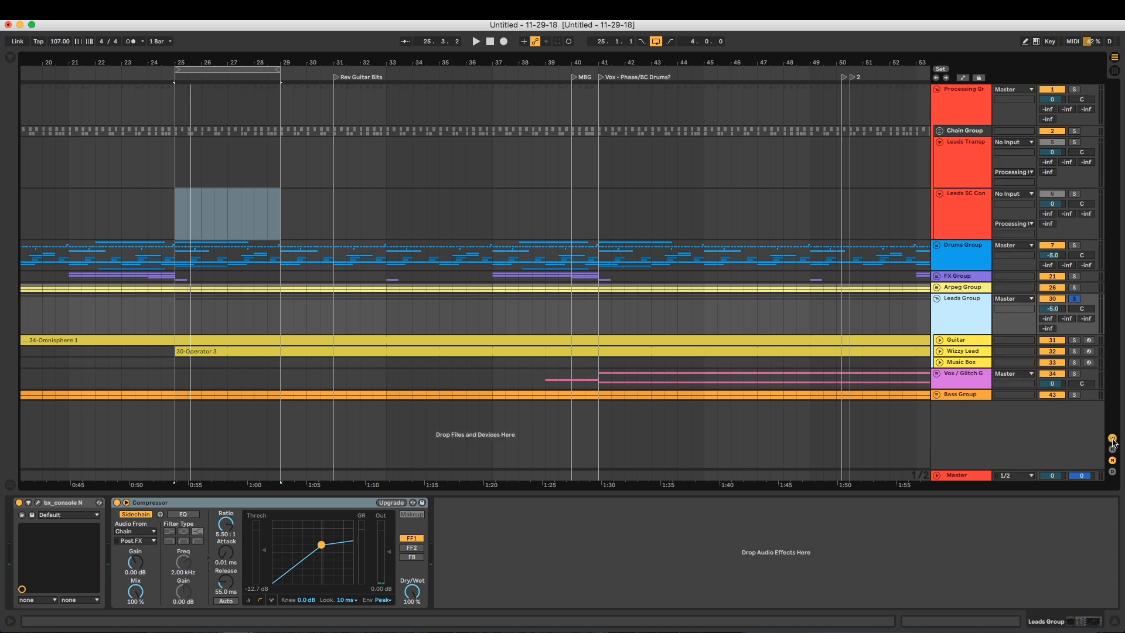
# Route the Leads Group's output to Leads SC Container and solo the Leads SC Container track
pyautogui.click(1020, 298)
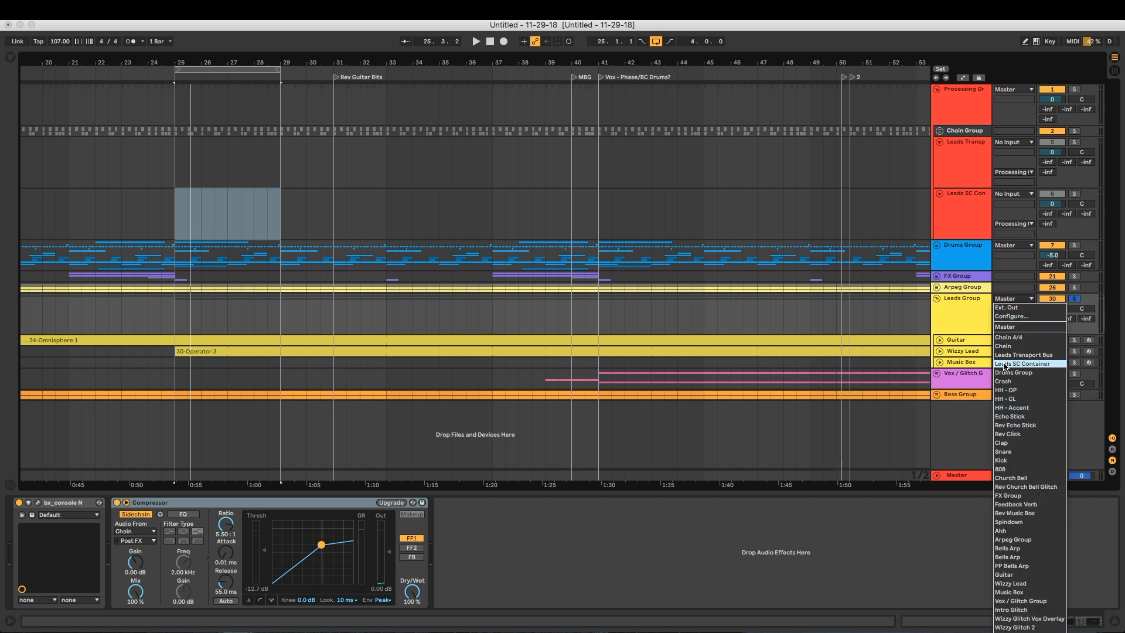
pyautogui.click(1043, 365)
pyautogui.click(1073, 194)
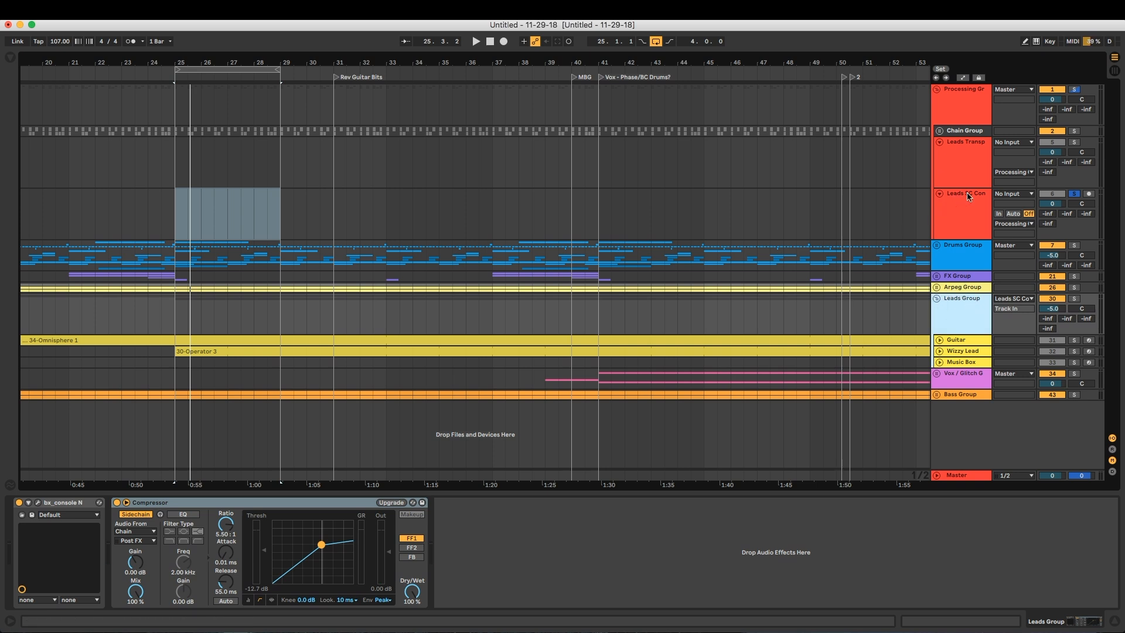
# Set Leads SC Container's monitoring to In, audition the loop through it, and select that track
pyautogui.click(999, 214)
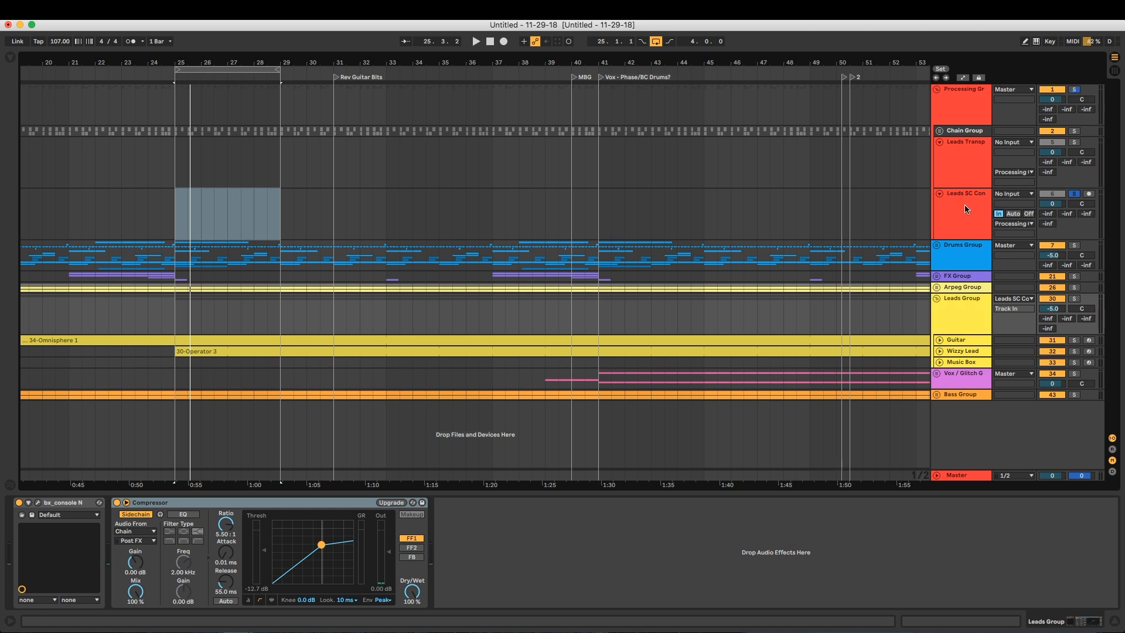
pyautogui.press('space')
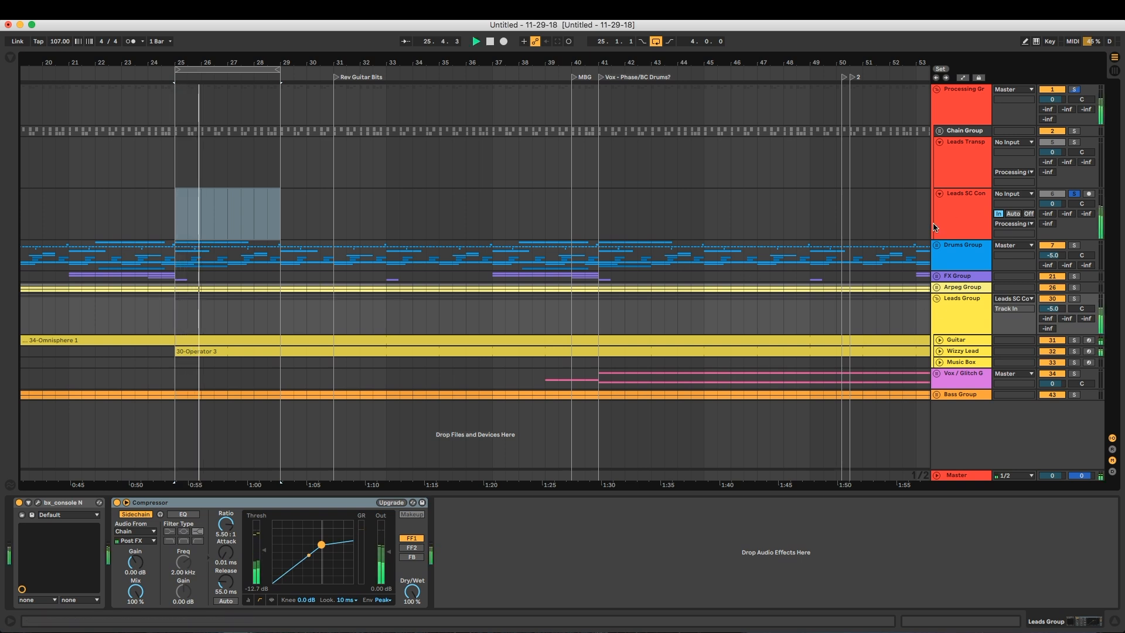
pyautogui.click(959, 198)
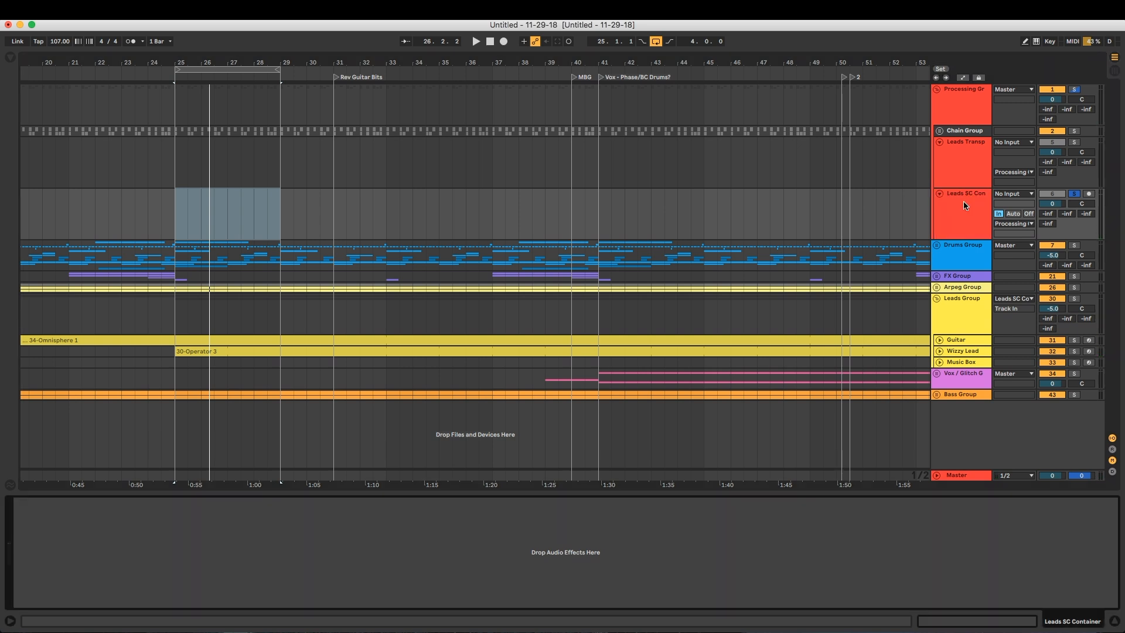
# Load FabFilter Pro-MB from the Processing collection onto the Leads SC Container track and hide the browser
pyautogui.click(11, 56)
pyautogui.moveTo(123, 376); pyautogui.dragTo(957, 206)
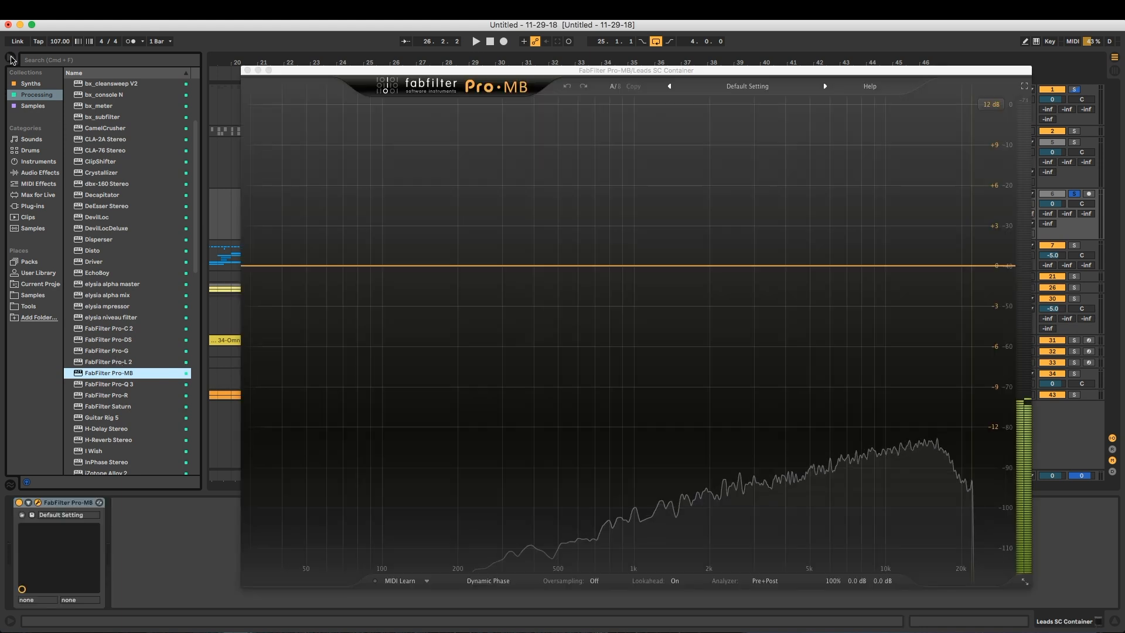
pyautogui.click(10, 58)
# Create a low-frequency compression band in Pro-MB with lowered range, threshold at -90 dB, minimum attack and knee at 0 dB
pyautogui.doubleClick(327, 186)
pyautogui.moveTo(402, 313); pyautogui.dragTo(295, 402)
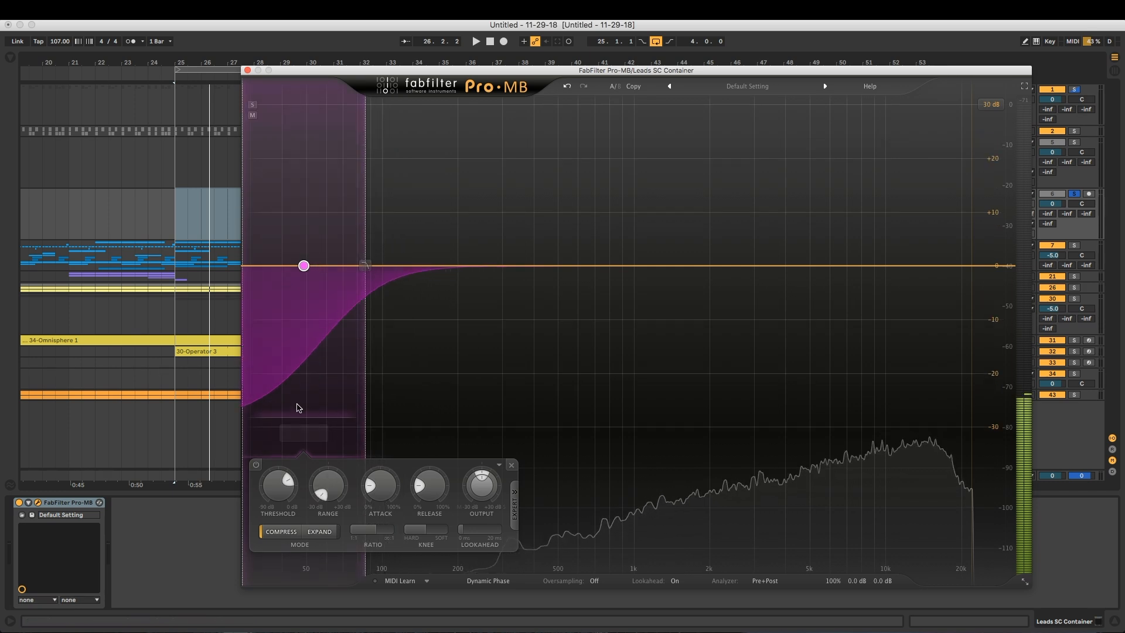
pyautogui.moveTo(279, 484); pyautogui.dragTo(329, 520)
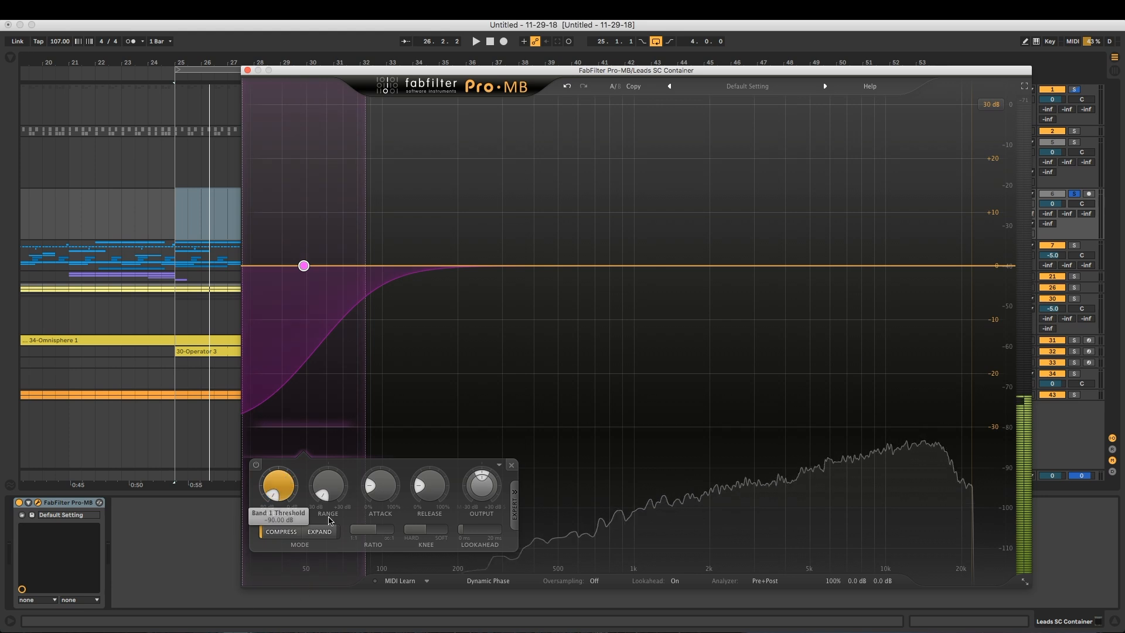
pyautogui.moveTo(370, 485); pyautogui.dragTo(392, 532)
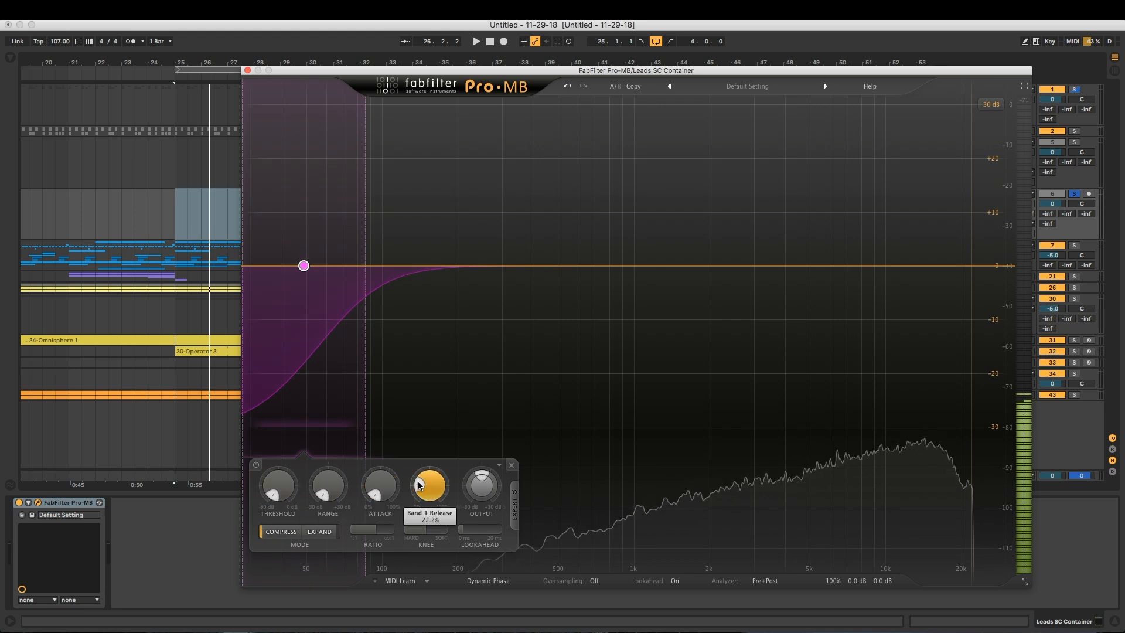
pyautogui.moveTo(376, 530); pyautogui.dragTo(268, 552)
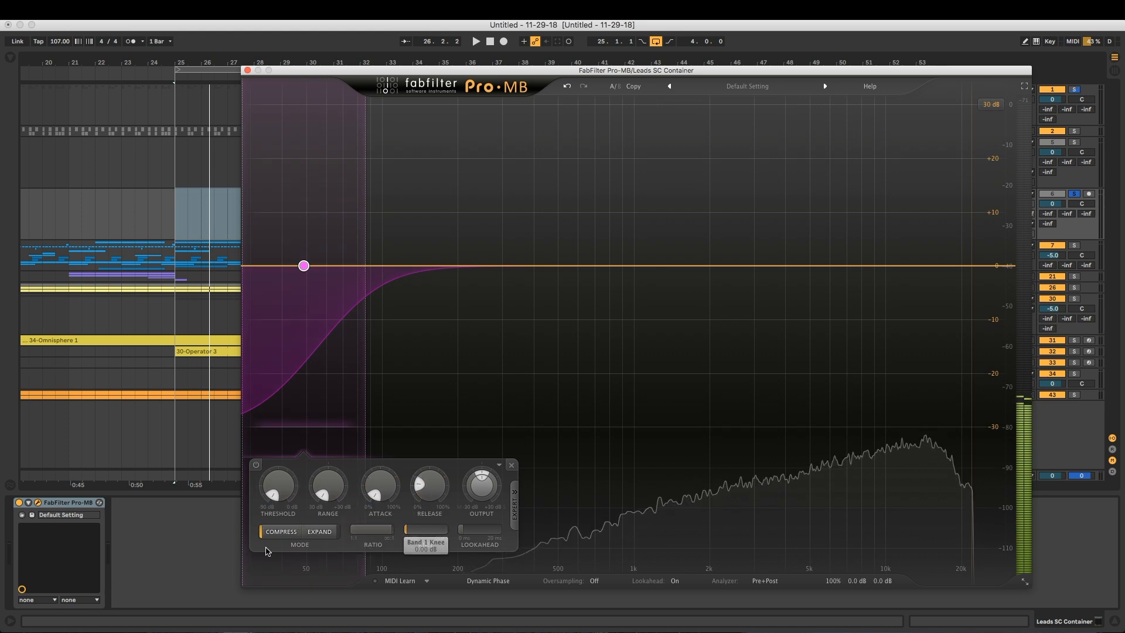
# Switch the Pro-MB band's side chain to Ext in the expert settings and close the plug-in window
pyautogui.click(514, 501)
pyautogui.click(557, 487)
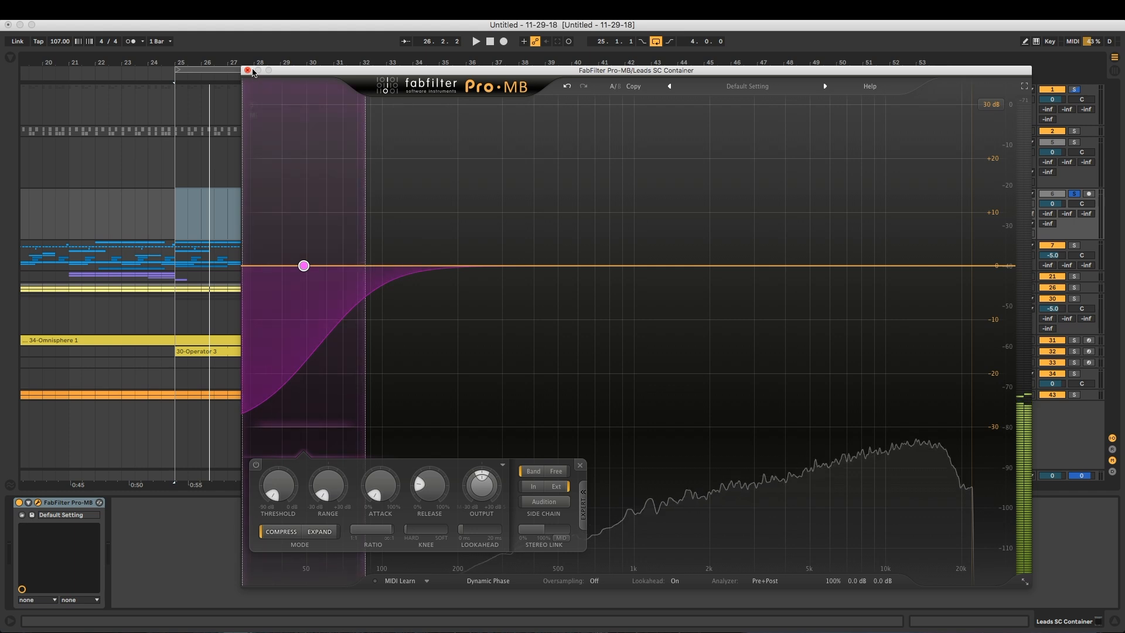
pyautogui.click(248, 71)
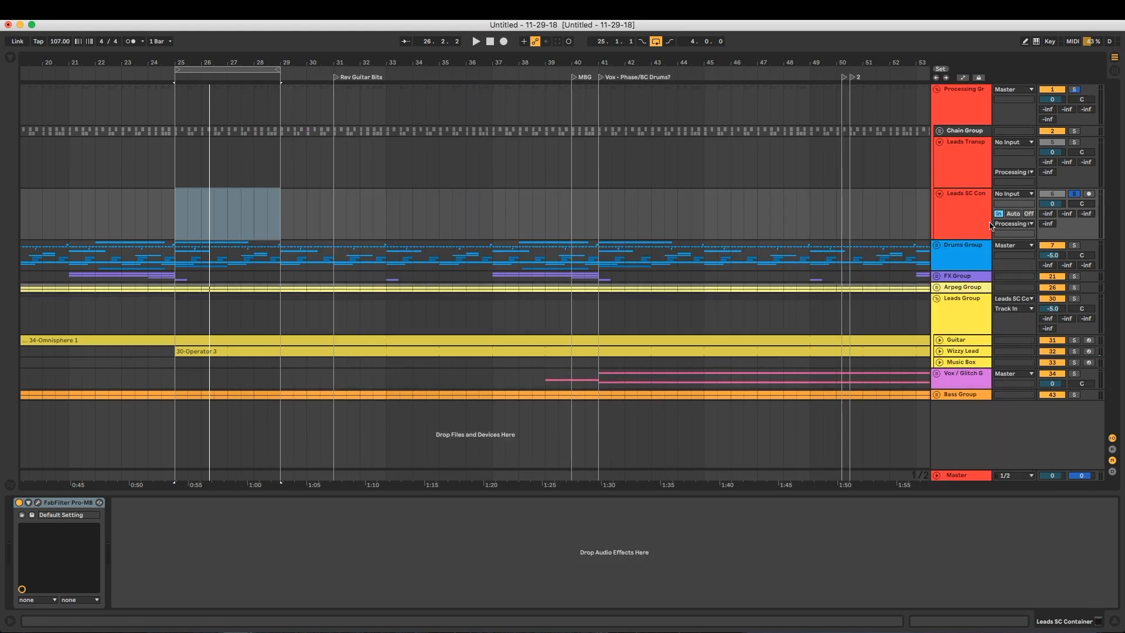
# Check the Pro-MB device on Leads SC Container, select Leads Transport Bus and widen the track headers to show full names
pyautogui.click(966, 223)
pyautogui.click(65, 505)
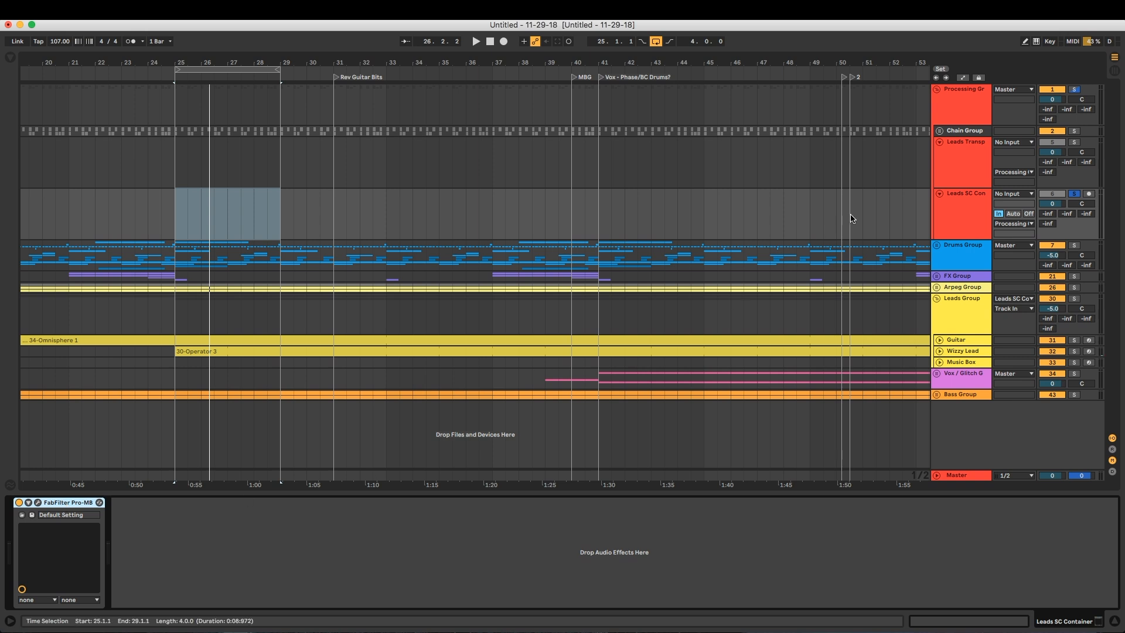
pyautogui.click(953, 171)
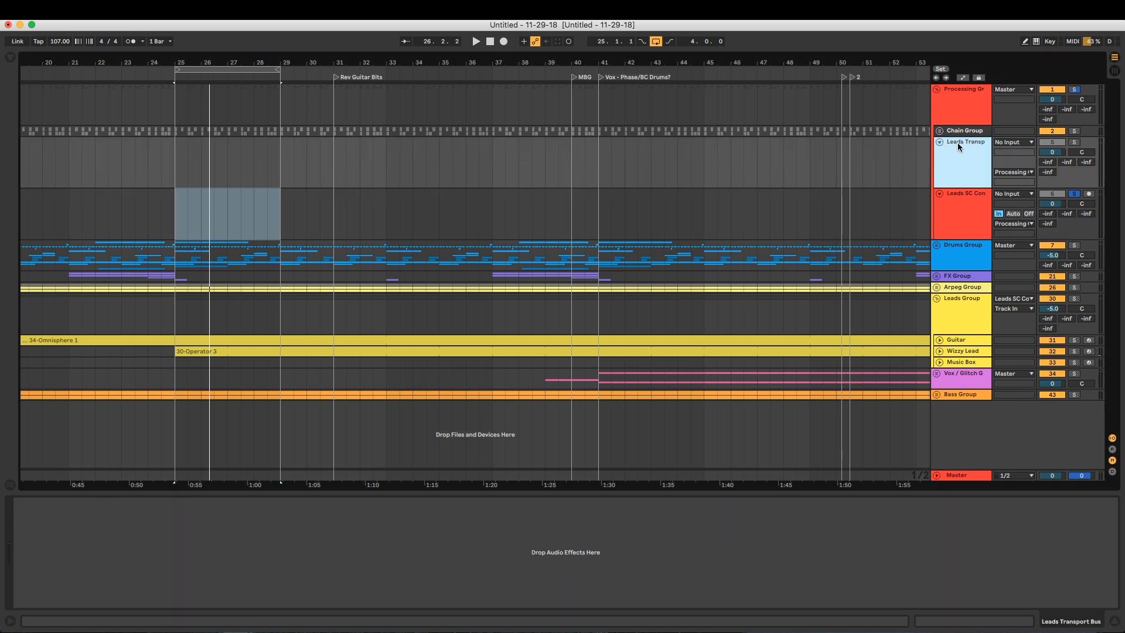
pyautogui.moveTo(931, 106); pyautogui.dragTo(902, 106)
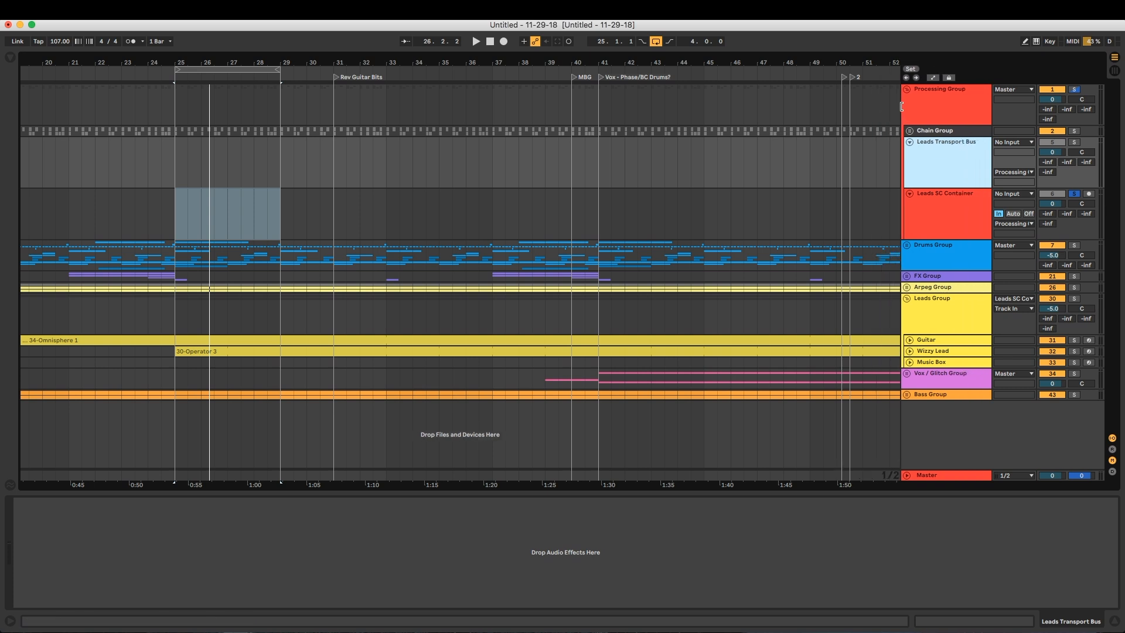
# Route the Leads Transport Bus output to Leads SC Container, feeding Stereo Side Chain-FabFilter Pro-MB
pyautogui.click(1006, 170)
pyautogui.click(1007, 144)
pyautogui.click(1007, 143)
pyautogui.click(952, 153)
pyautogui.click(1021, 175)
pyautogui.click(1003, 173)
pyautogui.click(1002, 173)
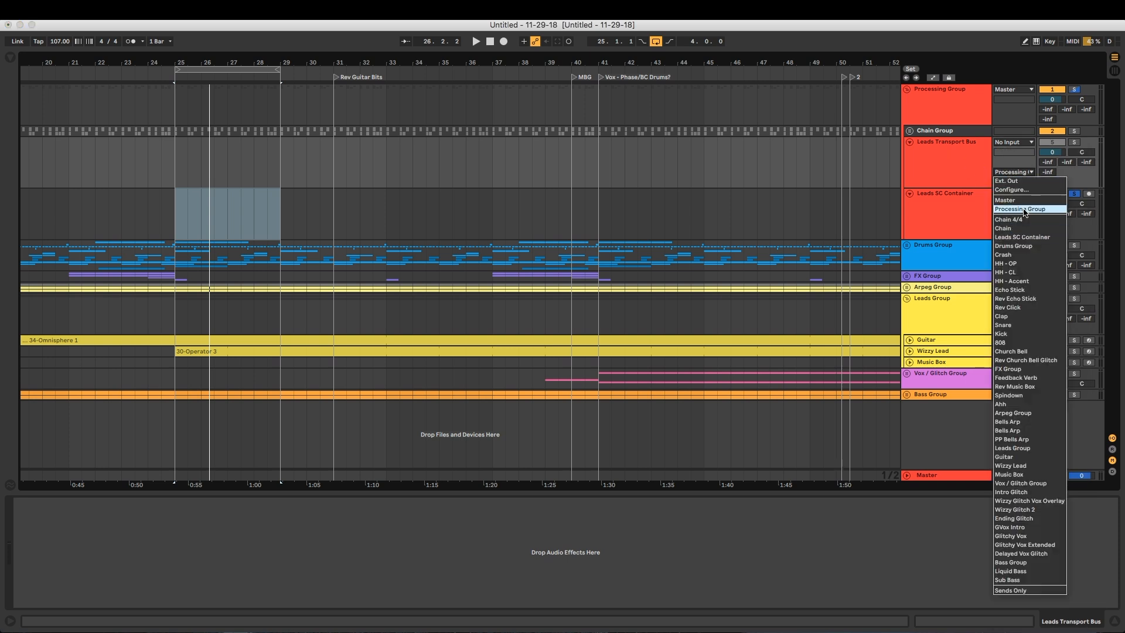
pyautogui.click(1006, 238)
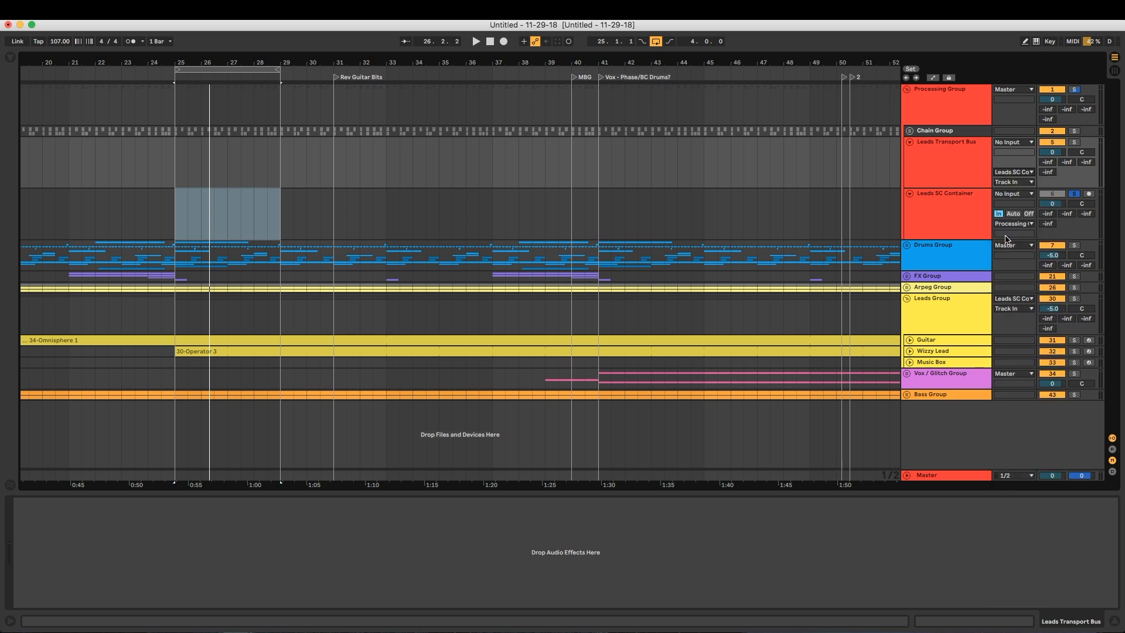
pyautogui.click(1004, 183)
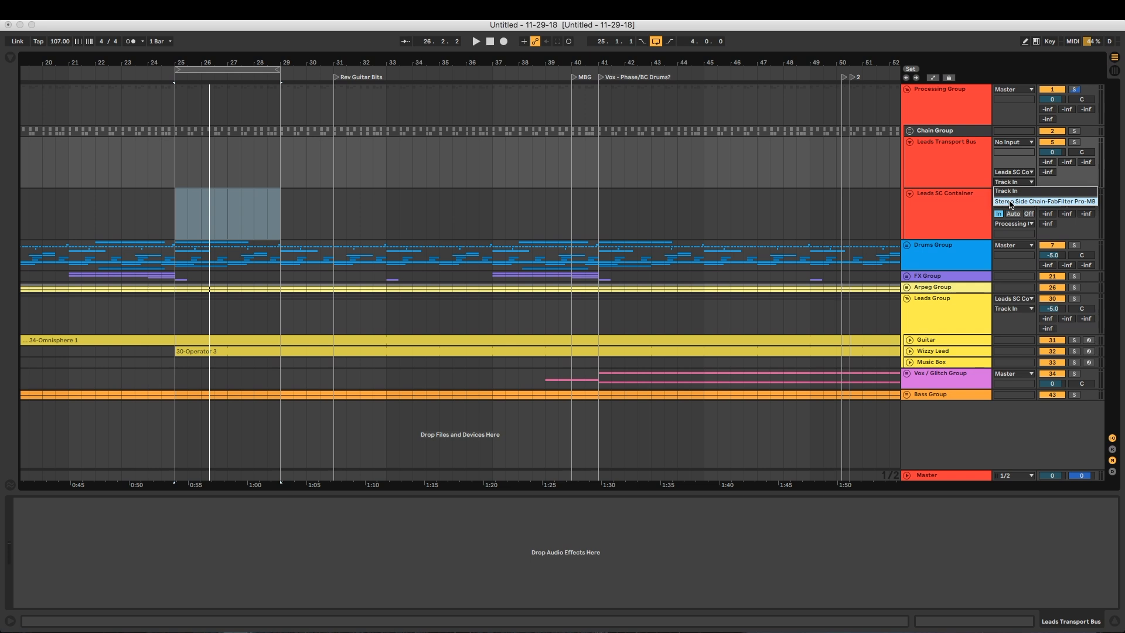
pyautogui.click(1084, 202)
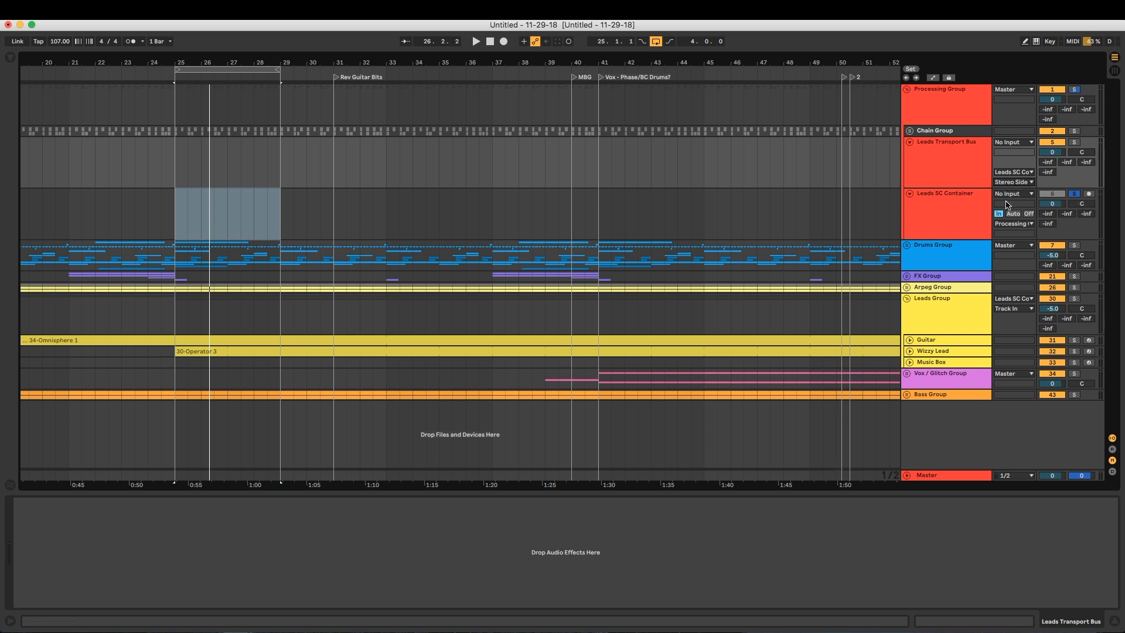
# Review the Leads Transport Bus and Leads SC Container tracks and unfold the Chain Group
pyautogui.click(958, 178)
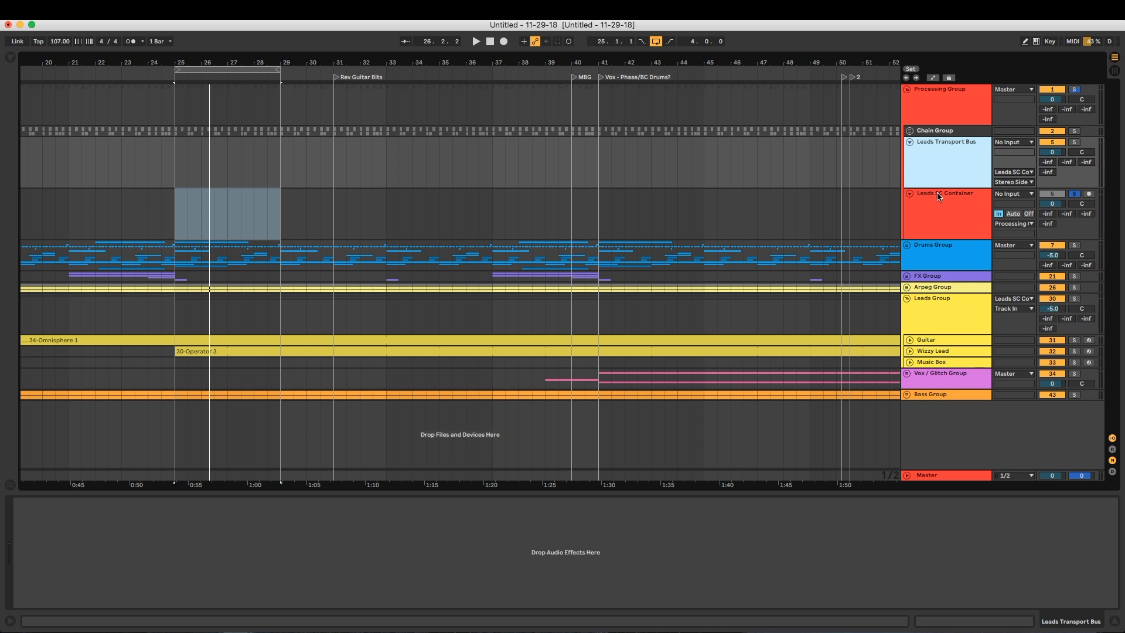
pyautogui.click(982, 205)
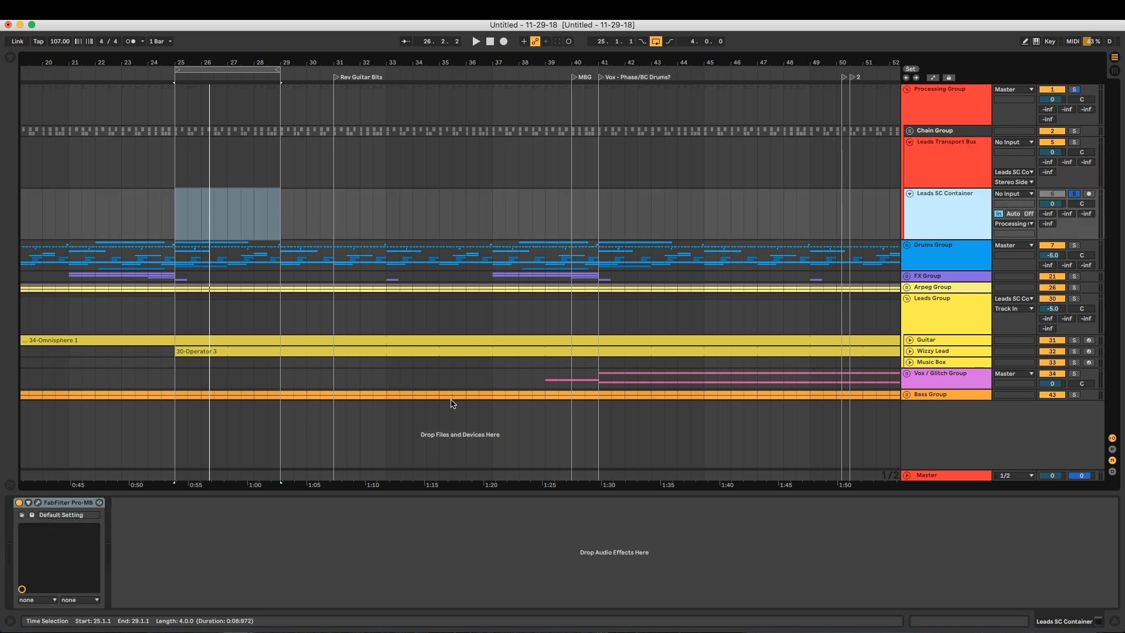
pyautogui.click(909, 131)
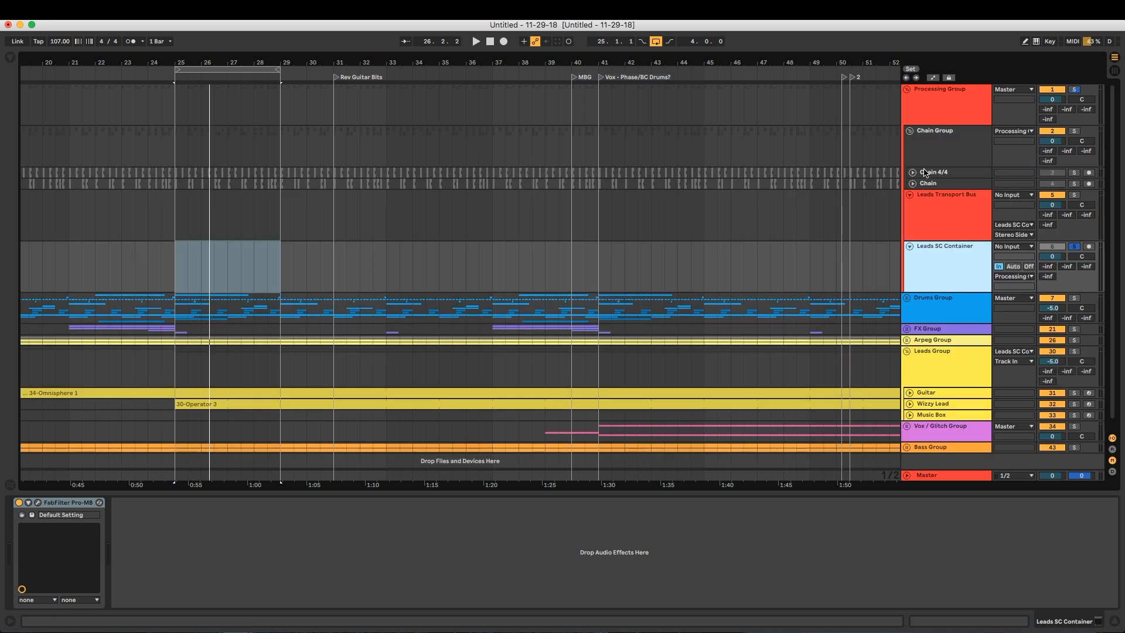
pyautogui.click(935, 204)
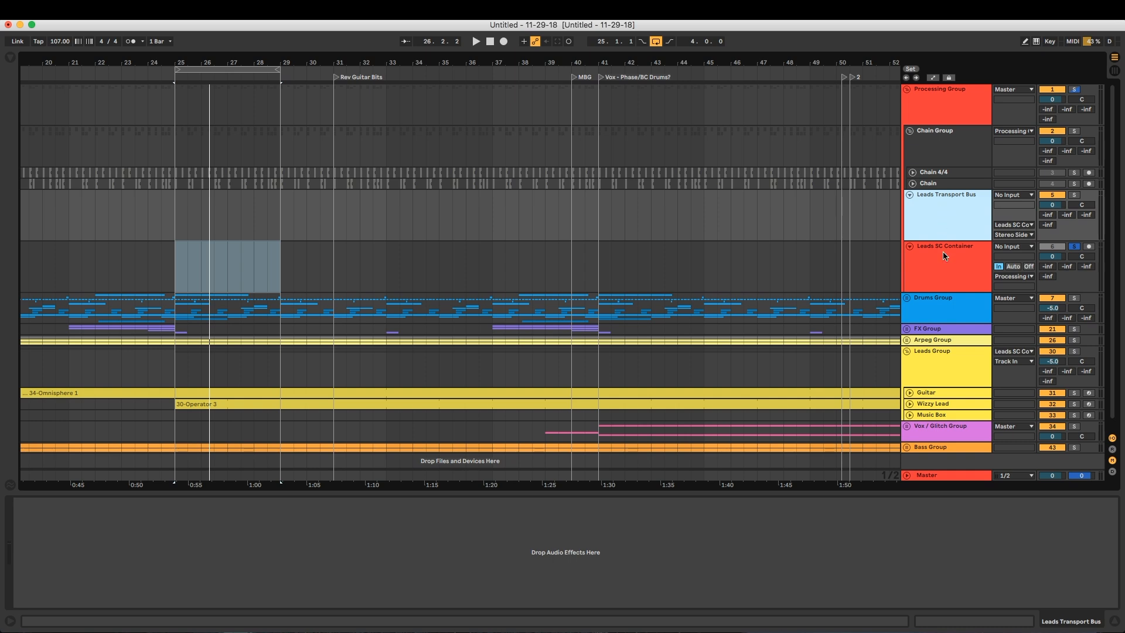
pyautogui.click(934, 305)
# Unfold the Drums Group and expand the Chain and Chain 4/4 tracks to show their clips from bar 25
pyautogui.click(906, 298)
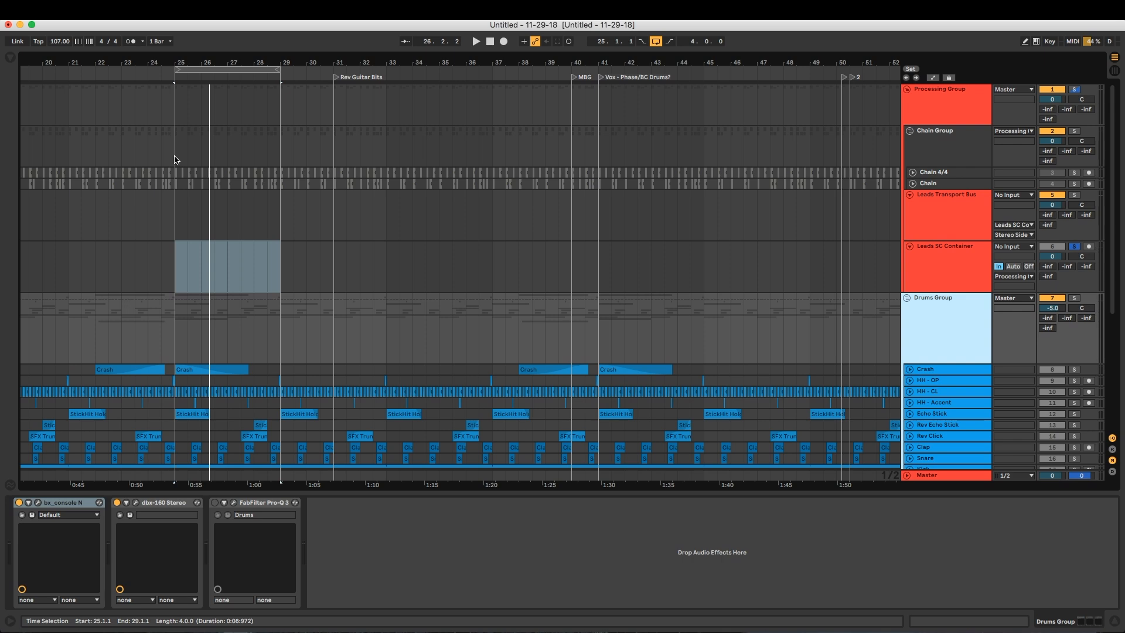
pyautogui.click(912, 184)
pyautogui.click(912, 173)
pyautogui.moveTo(191, 58); pyautogui.dragTo(404, 59)
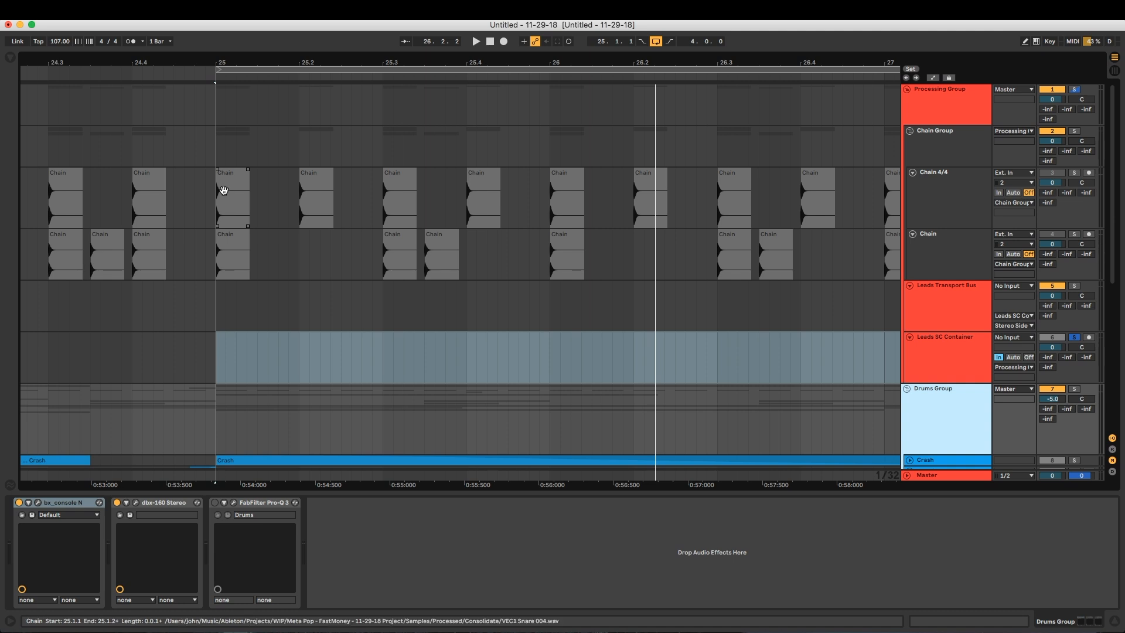
# Audition the Chain 4/4 and Chain tracks soloed in turn from bar 25, and clear the solo
pyautogui.click(224, 189)
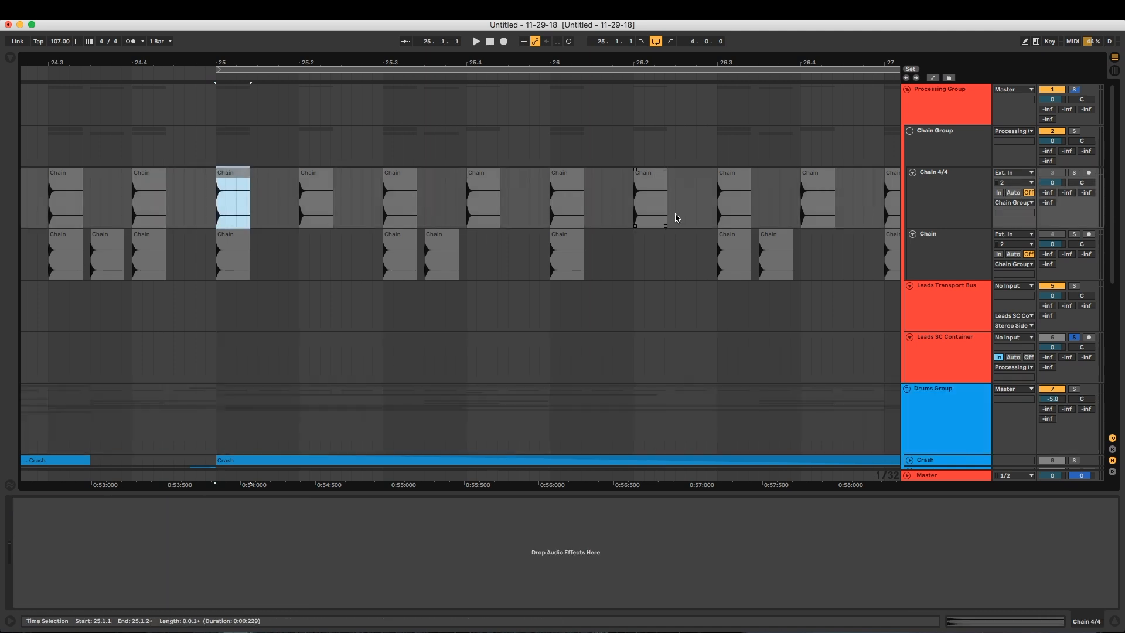
pyautogui.click(1072, 174)
pyautogui.press('space')
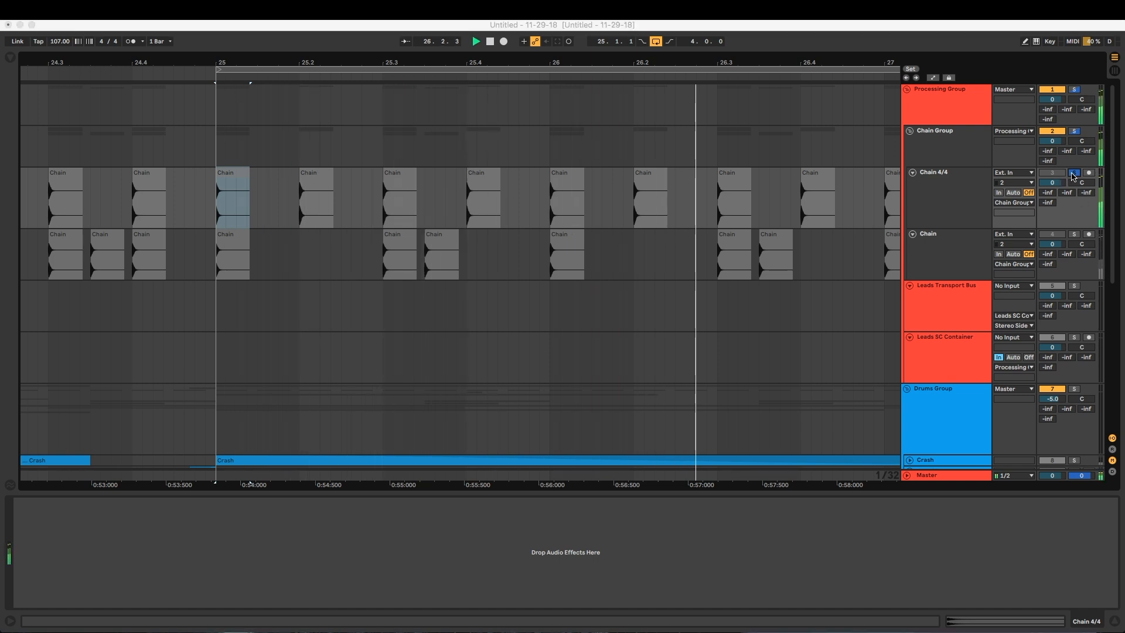
pyautogui.click(1074, 234)
pyautogui.press('space')
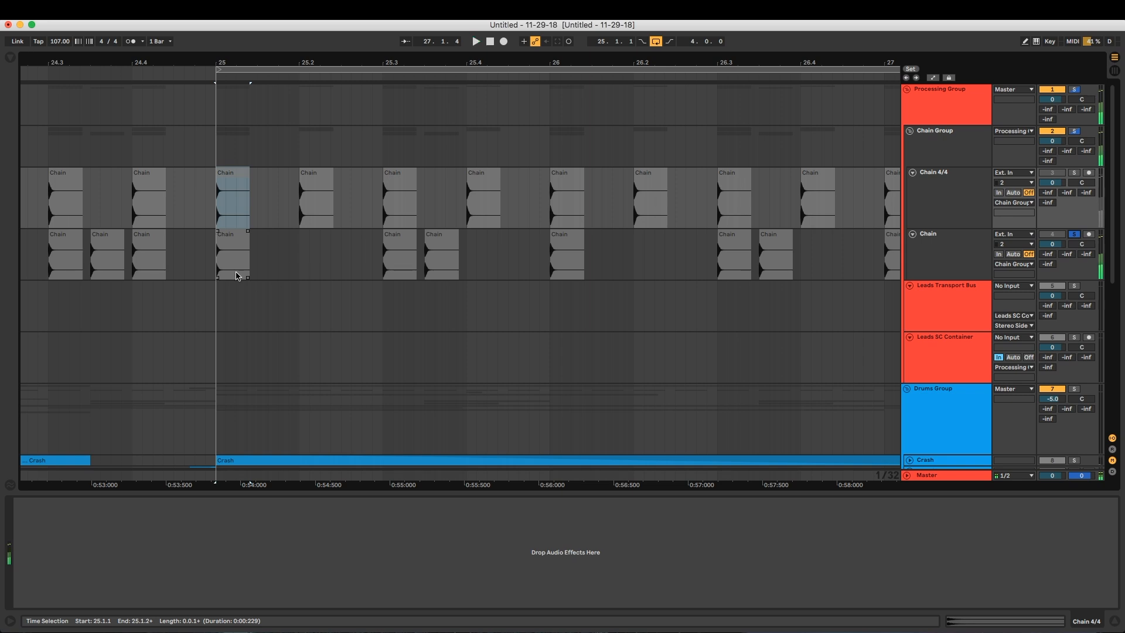
pyautogui.click(236, 238)
pyautogui.press('space')
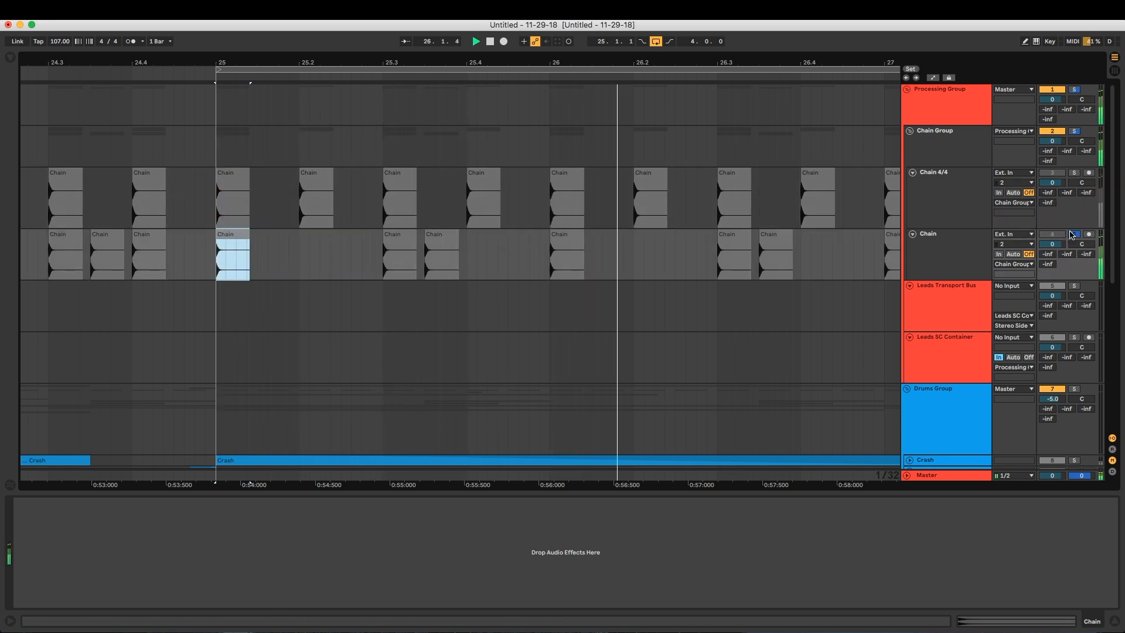
pyautogui.click(1073, 233)
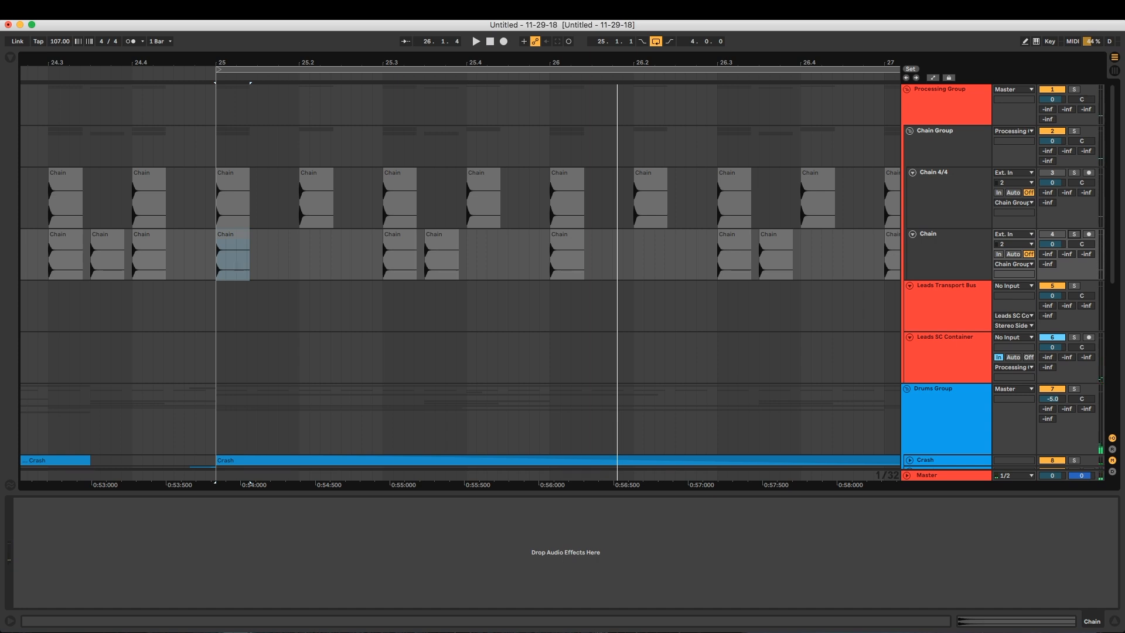
# Expand the Snare and Kick tracks and compare their hits with the Chain track's clips
pyautogui.scroll(-6, 420, 409)
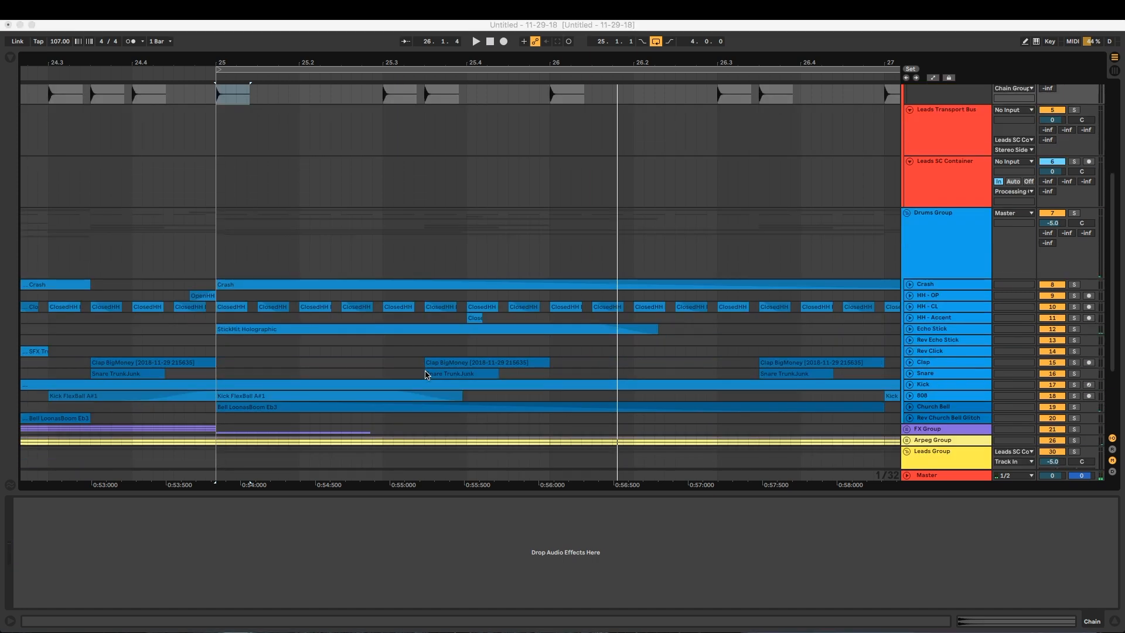
pyautogui.click(909, 373)
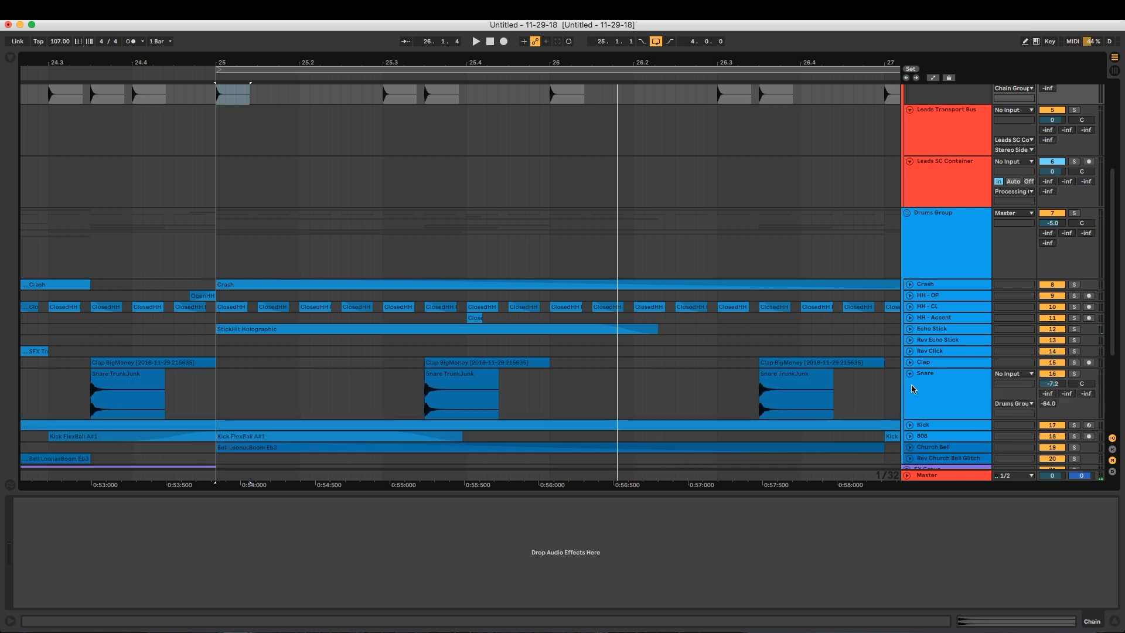
pyautogui.click(909, 426)
pyautogui.scroll(-3, 486, 374)
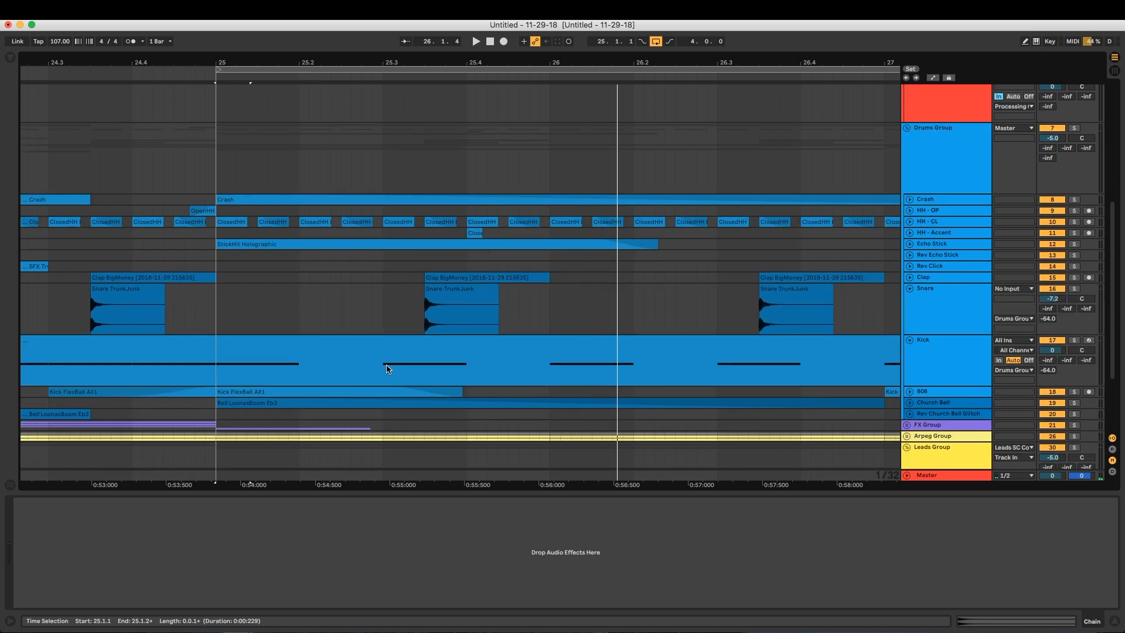
pyautogui.scroll(4, 571, 288)
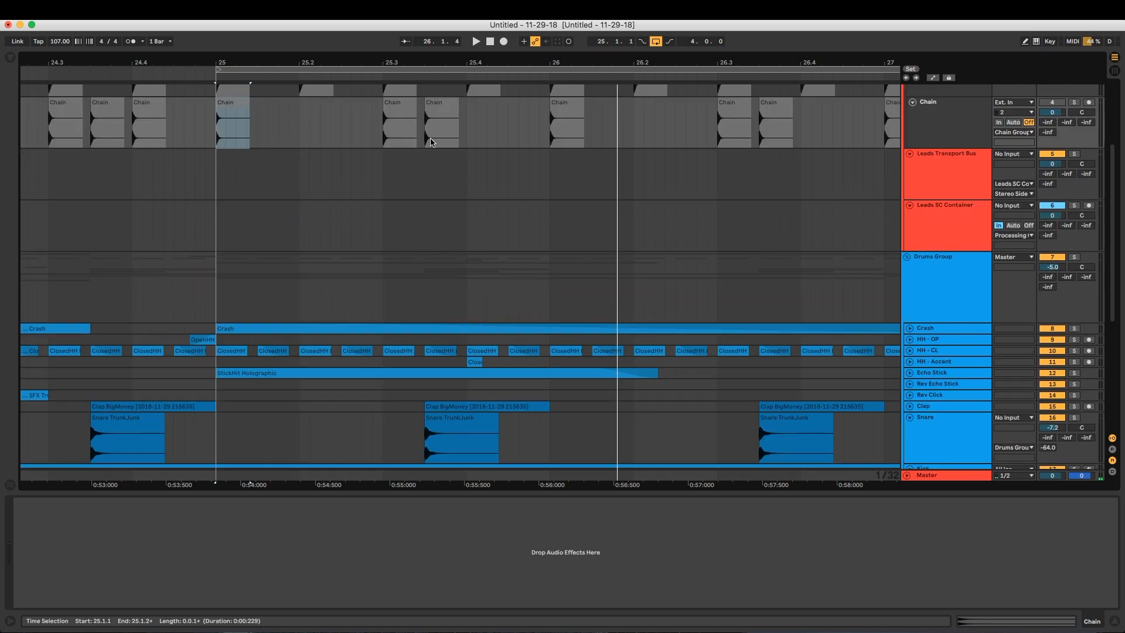
# Fold the Snare and Kick tracks and collapse the Drums Group
pyautogui.click(927, 423)
pyautogui.press('u')
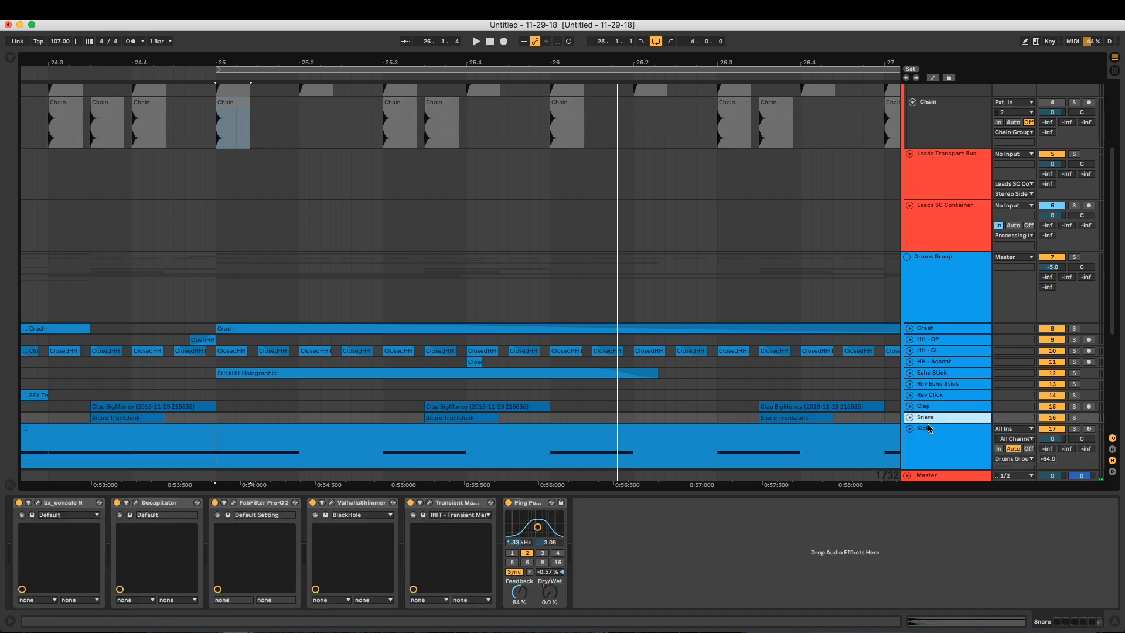
pyautogui.click(928, 431)
pyautogui.press('u')
pyautogui.click(926, 292)
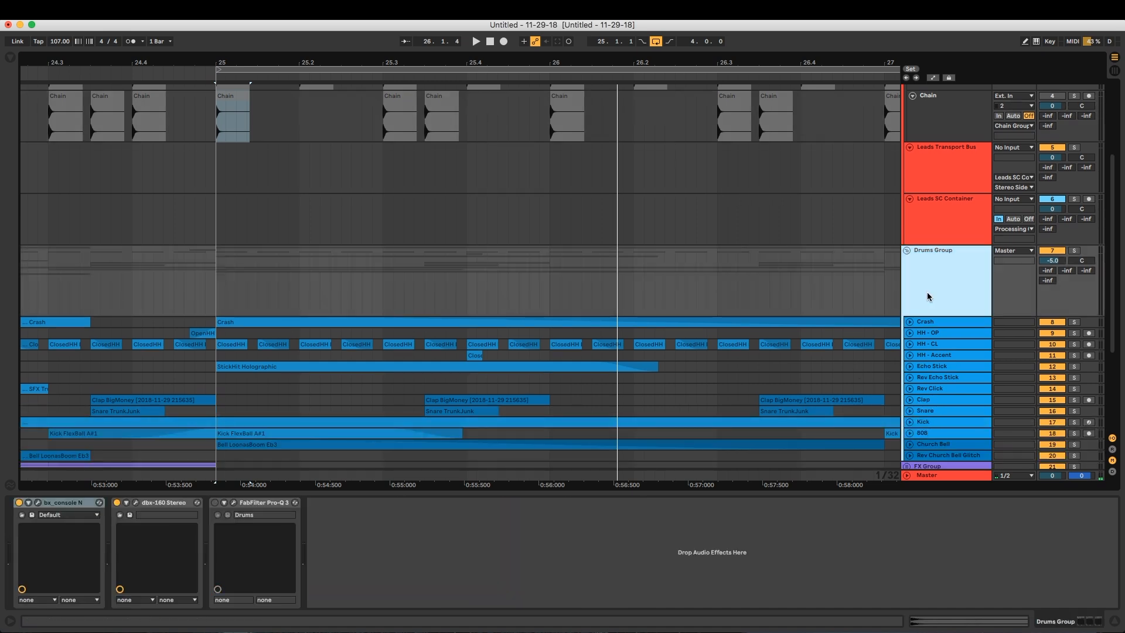
pyautogui.press('u')
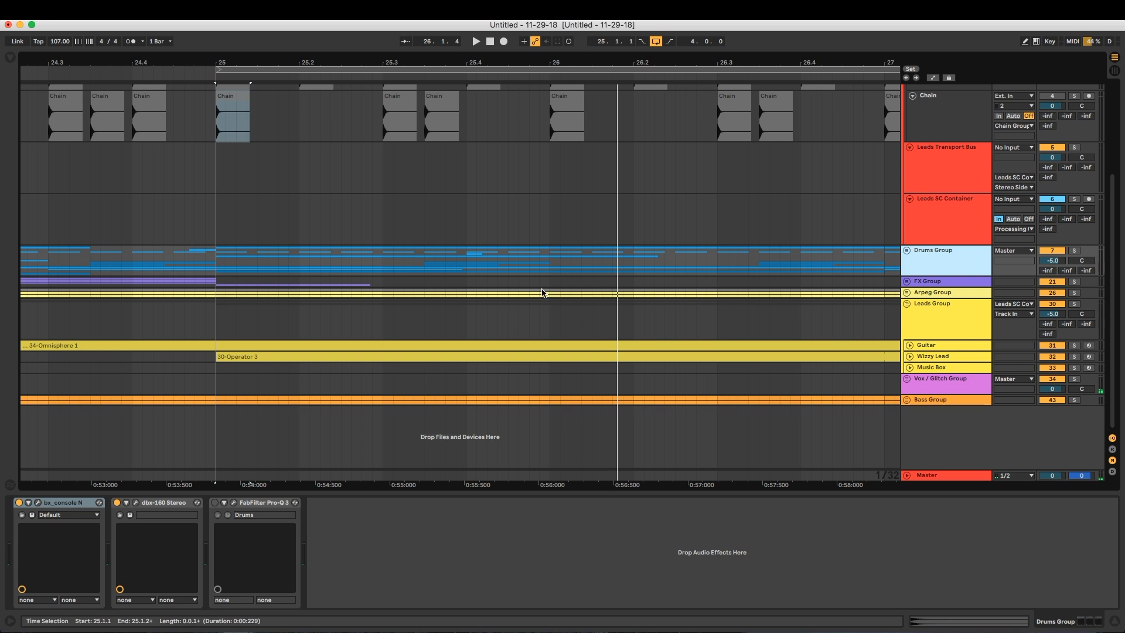
# Fold the Chain 4/4 track and select the Chain track
pyautogui.scroll(5, 445, 340)
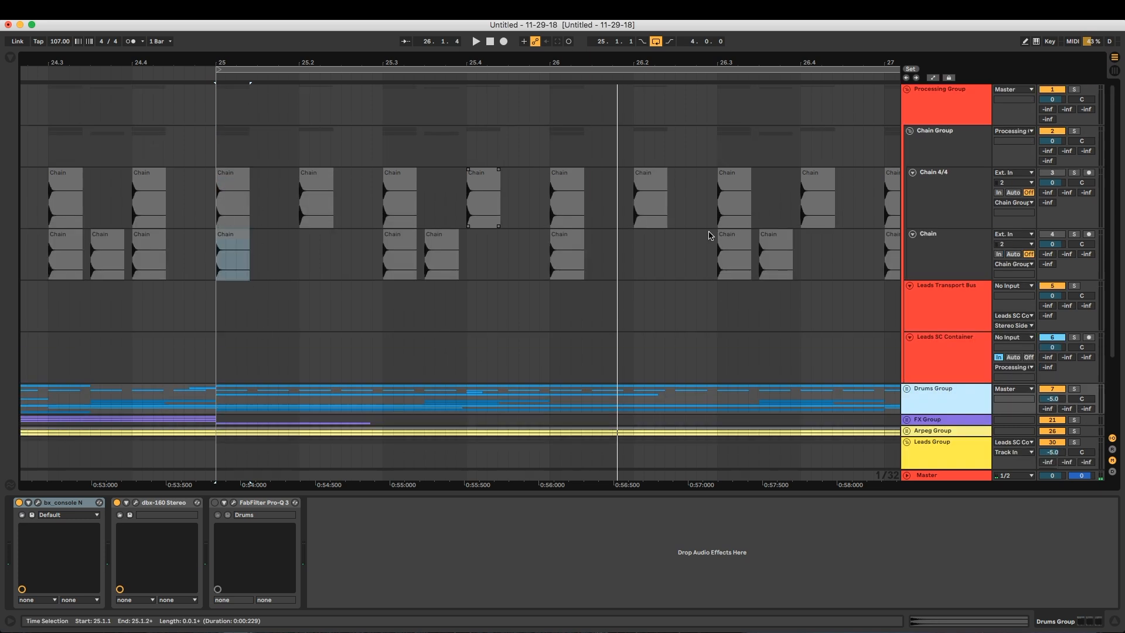
pyautogui.click(939, 193)
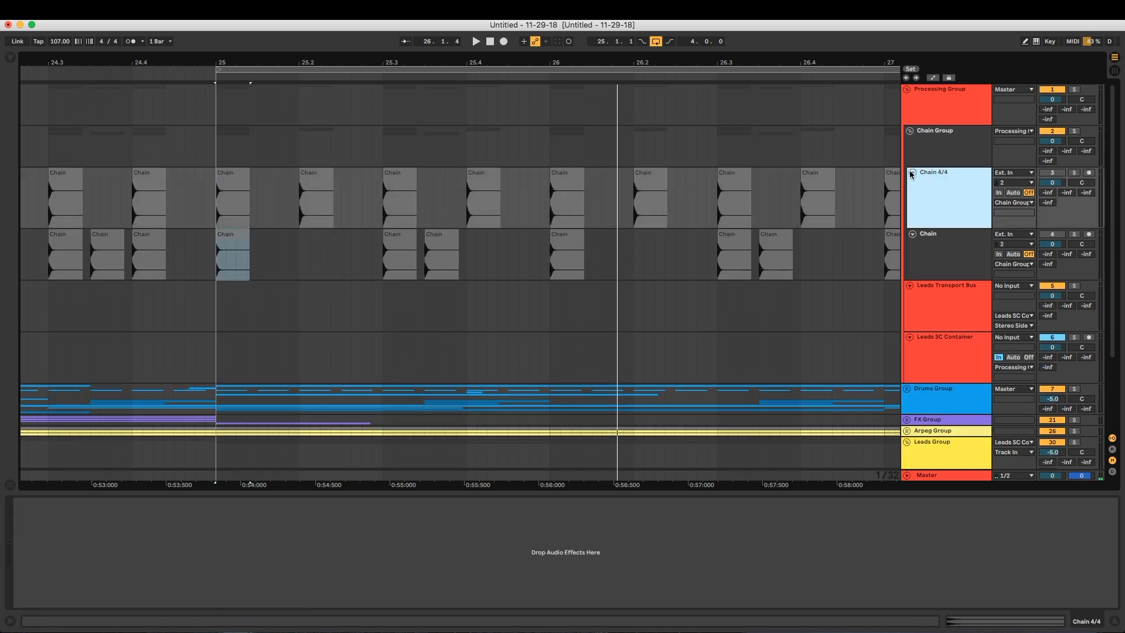
pyautogui.click(912, 172)
pyautogui.click(949, 187)
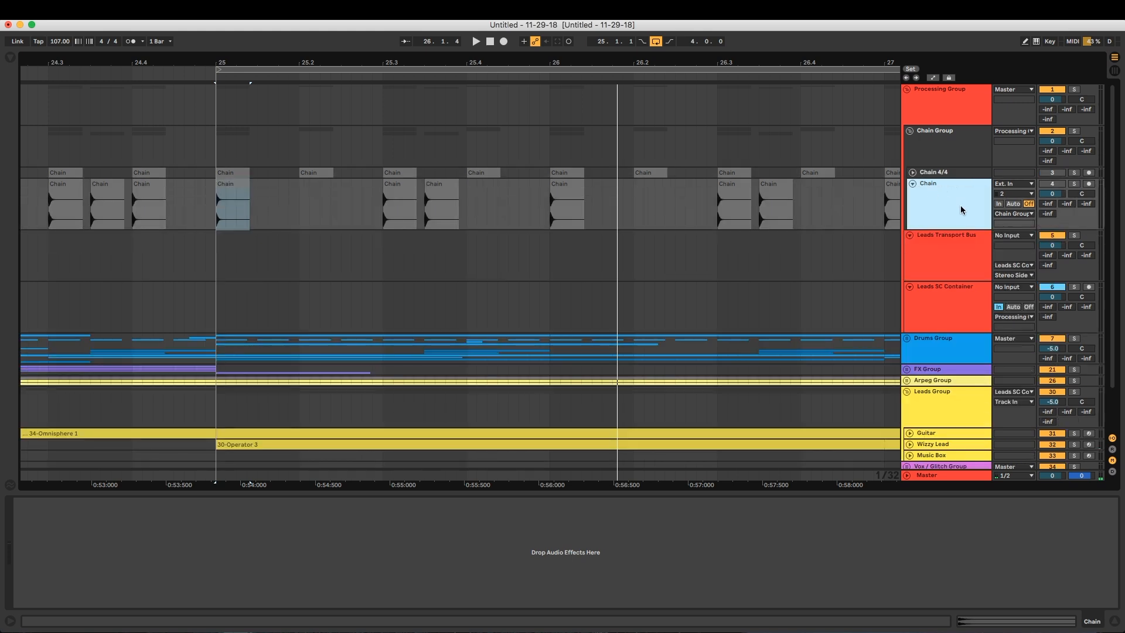
# Set the Leads Transport Bus to receive audio from the Chain track with monitoring set to In
pyautogui.click(926, 254)
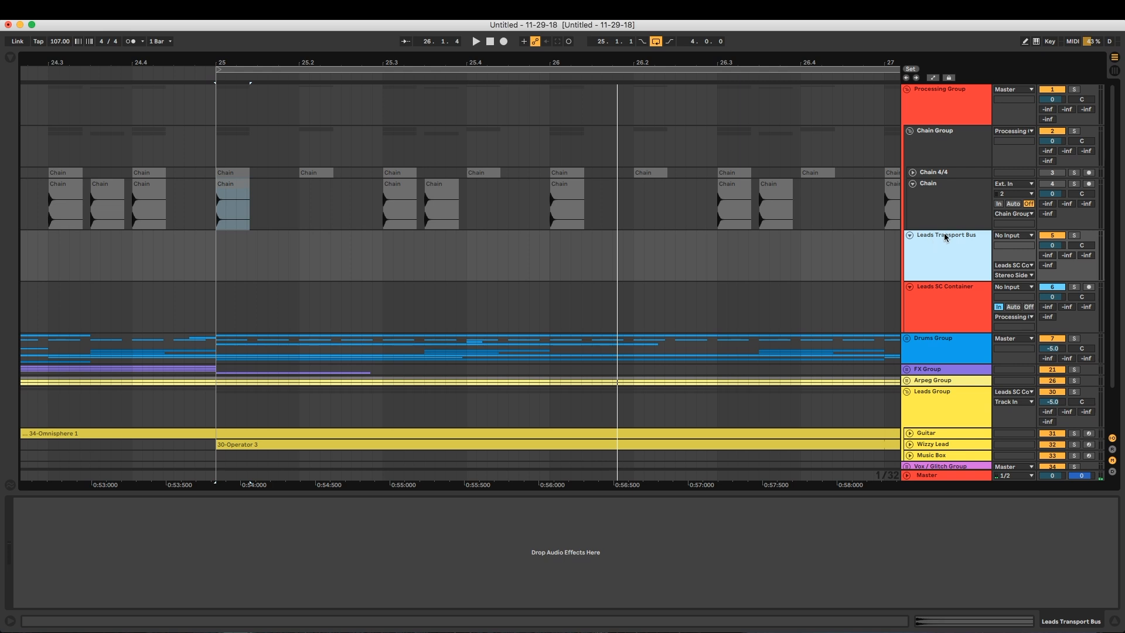
pyautogui.click(1012, 236)
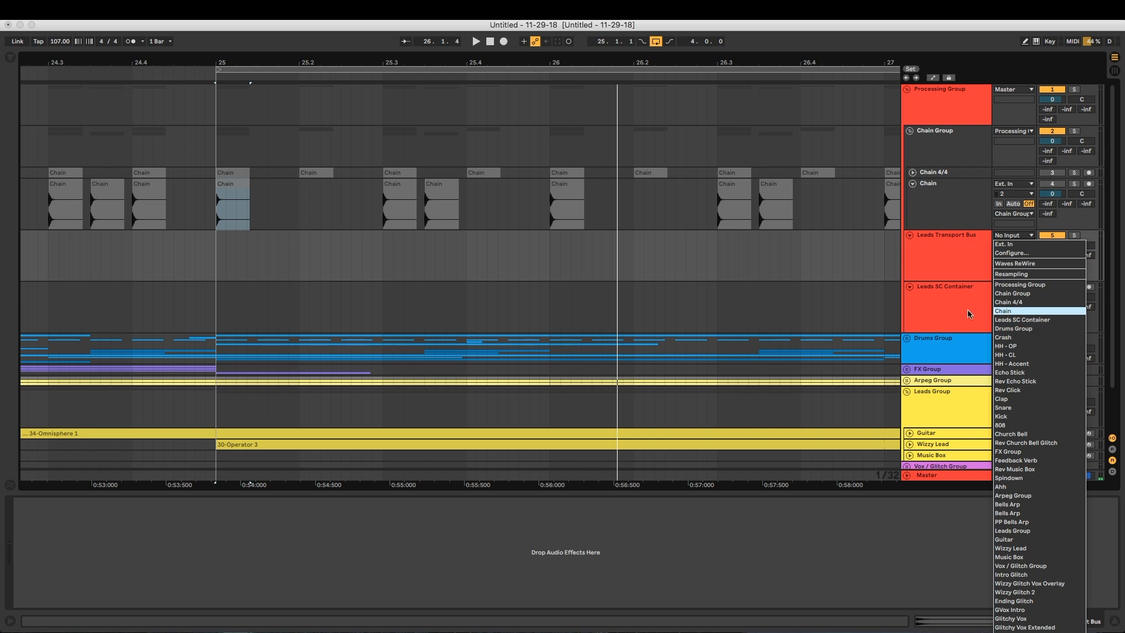
pyautogui.press('Return')
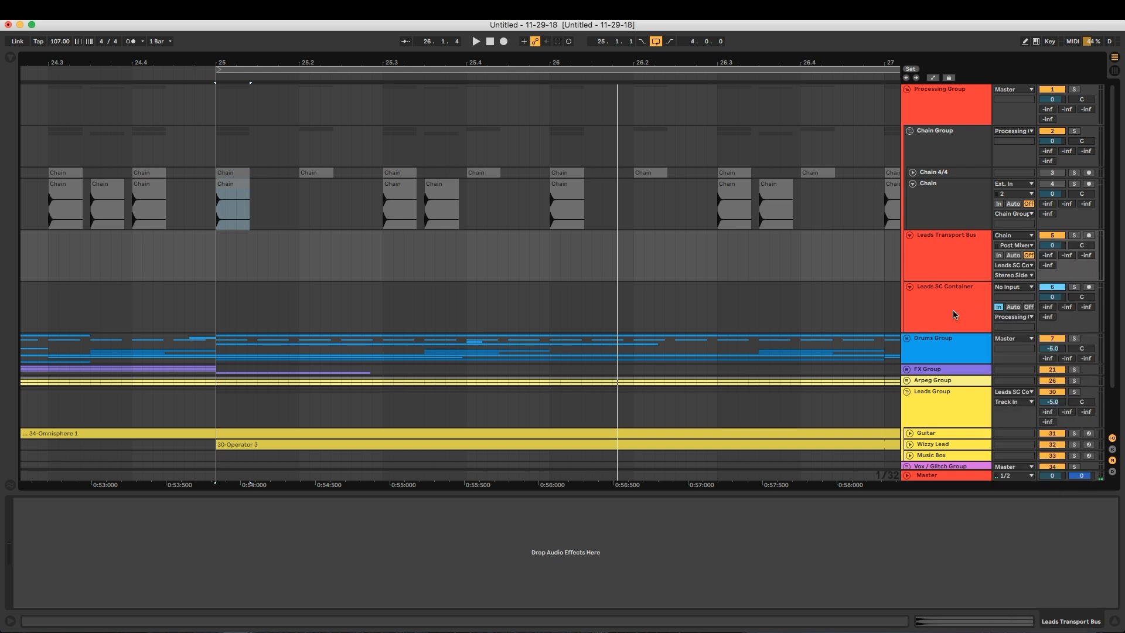
pyautogui.click(947, 253)
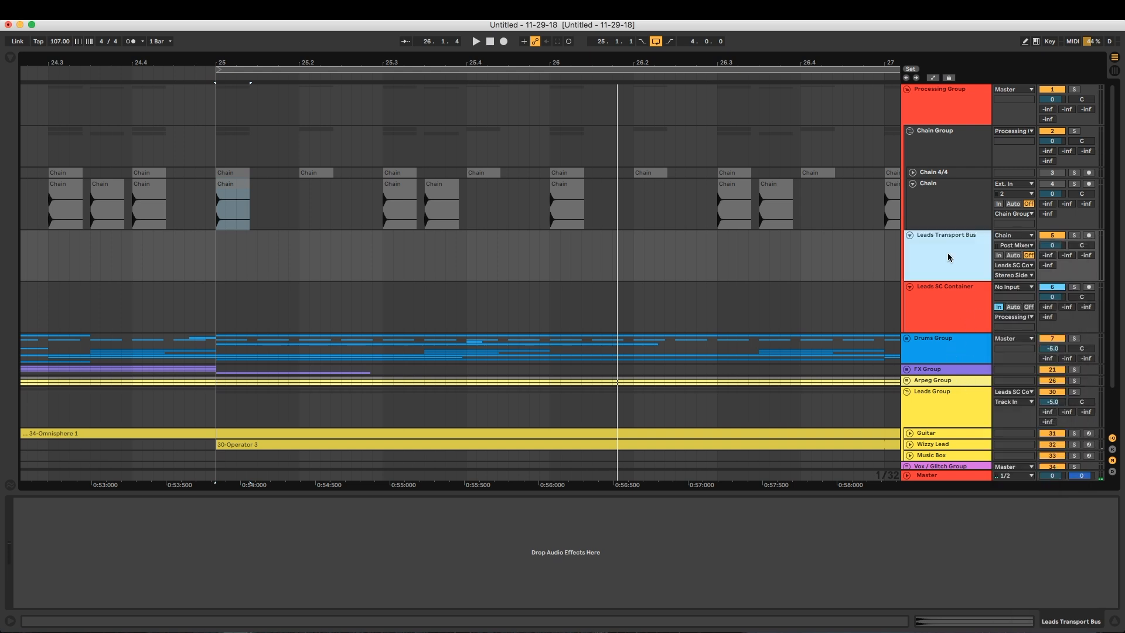
pyautogui.click(999, 256)
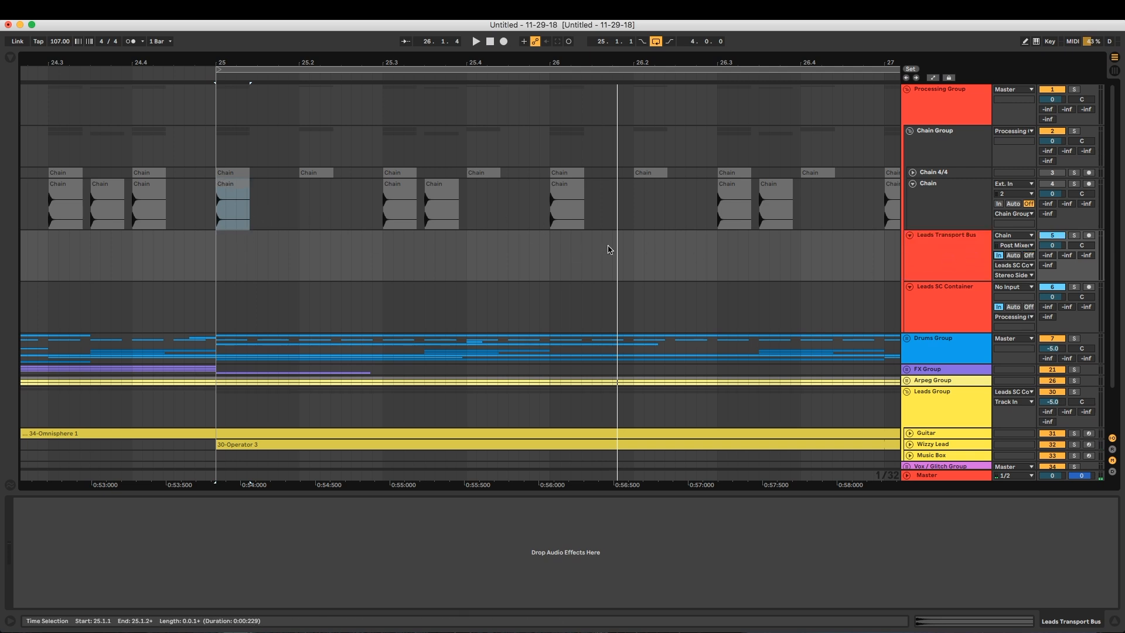
# Play from bar 25 with the Leads Transport Bus soloed, and set its Chain input tap point to Pre FX
pyautogui.press('space')
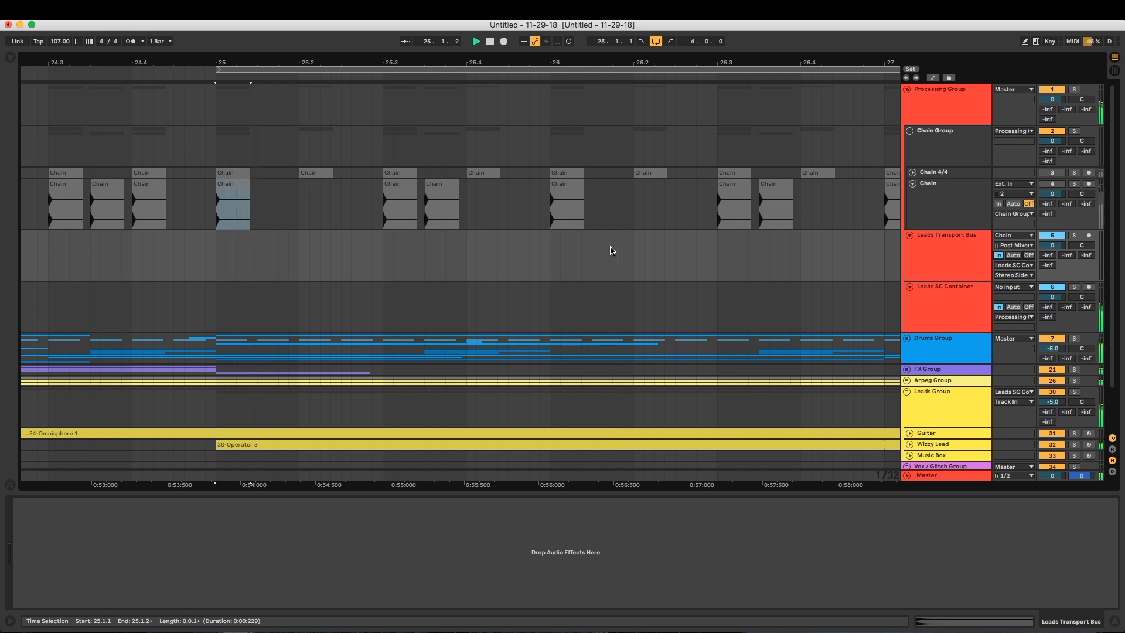
pyautogui.click(1074, 235)
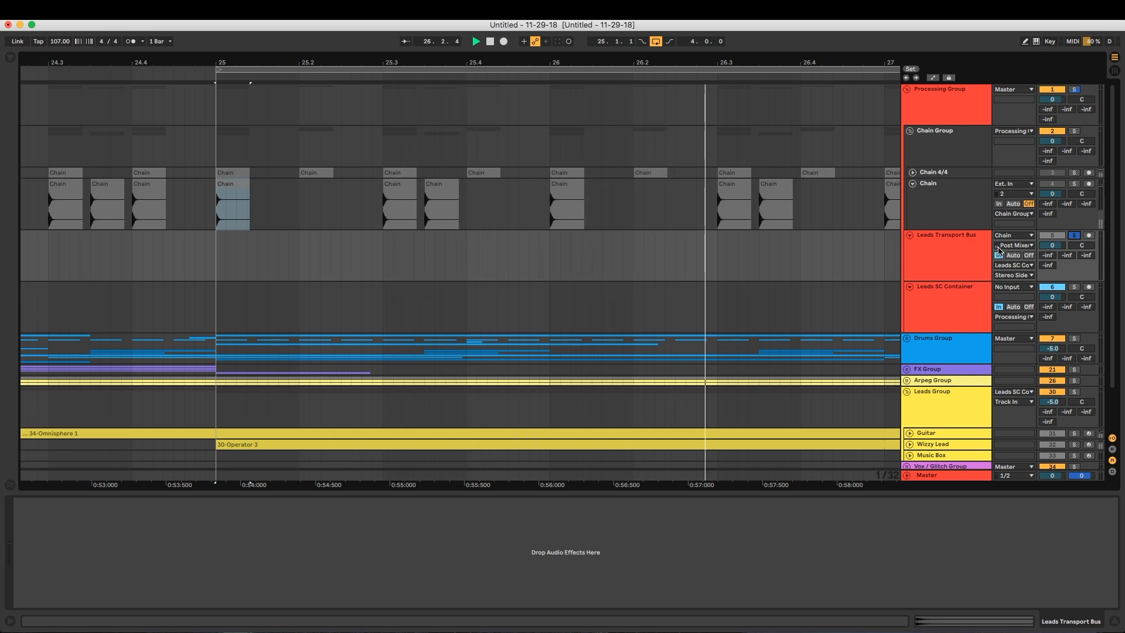
pyautogui.click(999, 247)
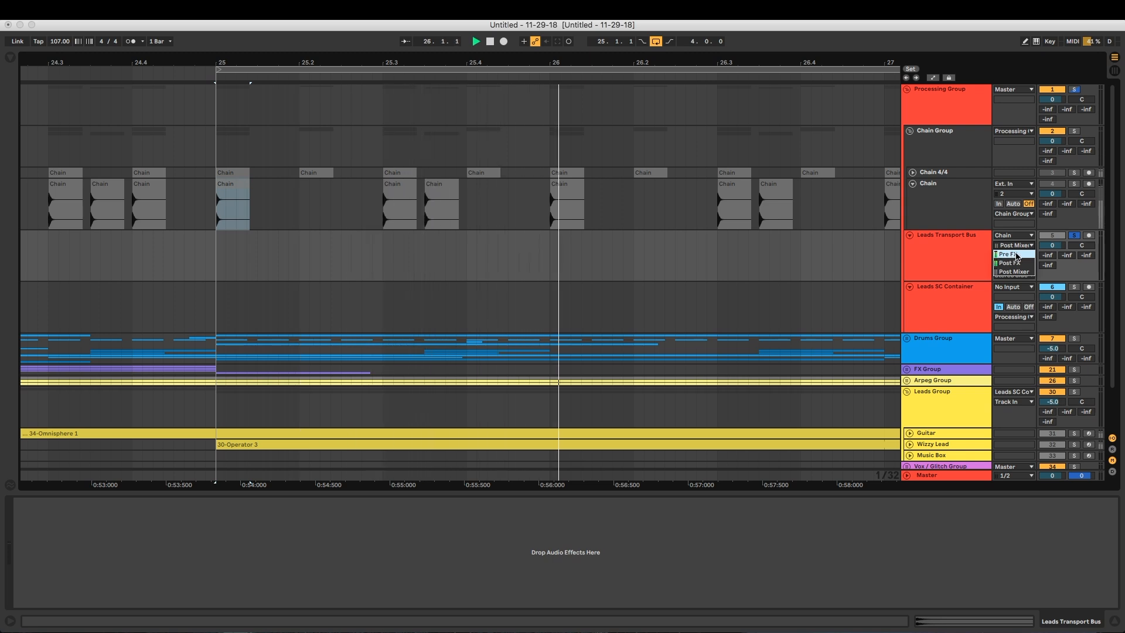
pyautogui.click(1006, 255)
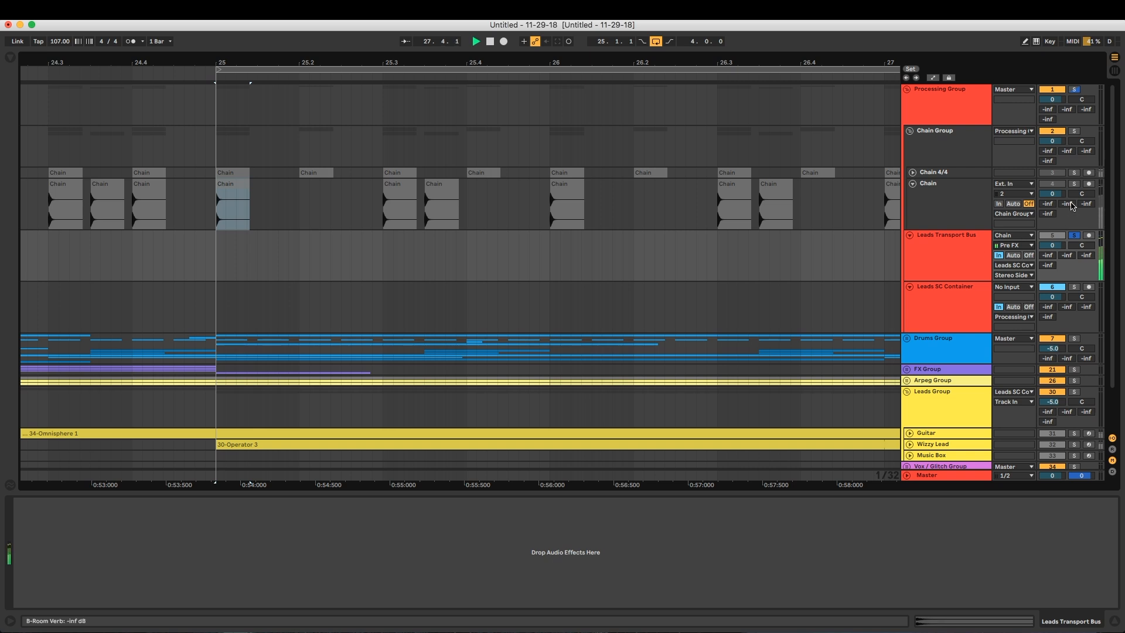
pyautogui.click(973, 246)
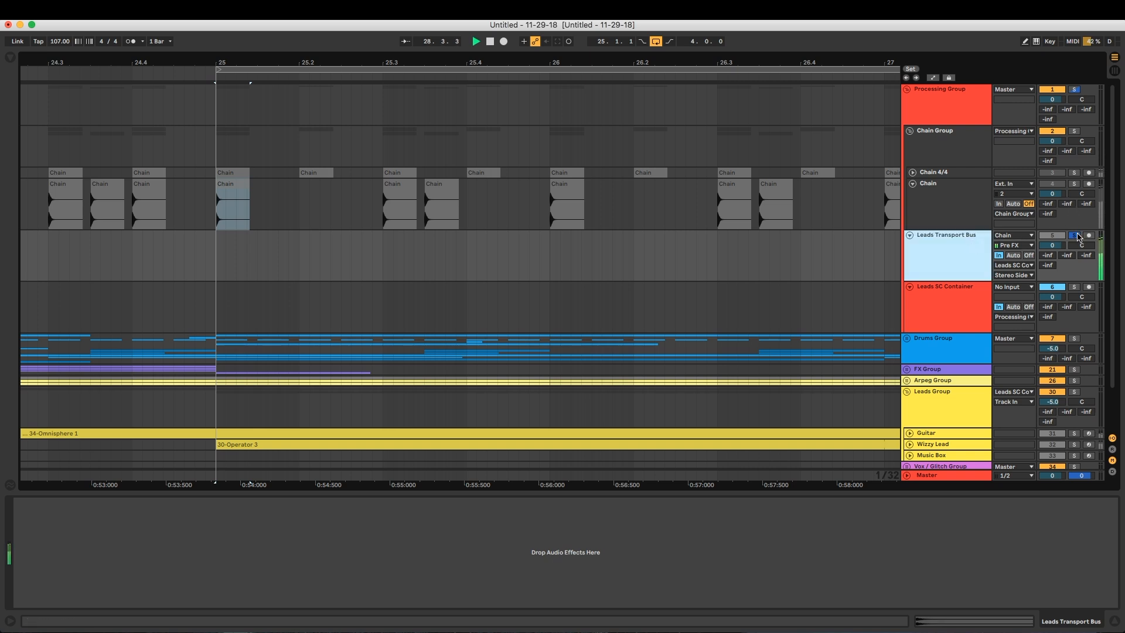
# Clear the solo, open Pro-MB on Leads SC Container, and audition band 1's side-chain signal
pyautogui.click(938, 301)
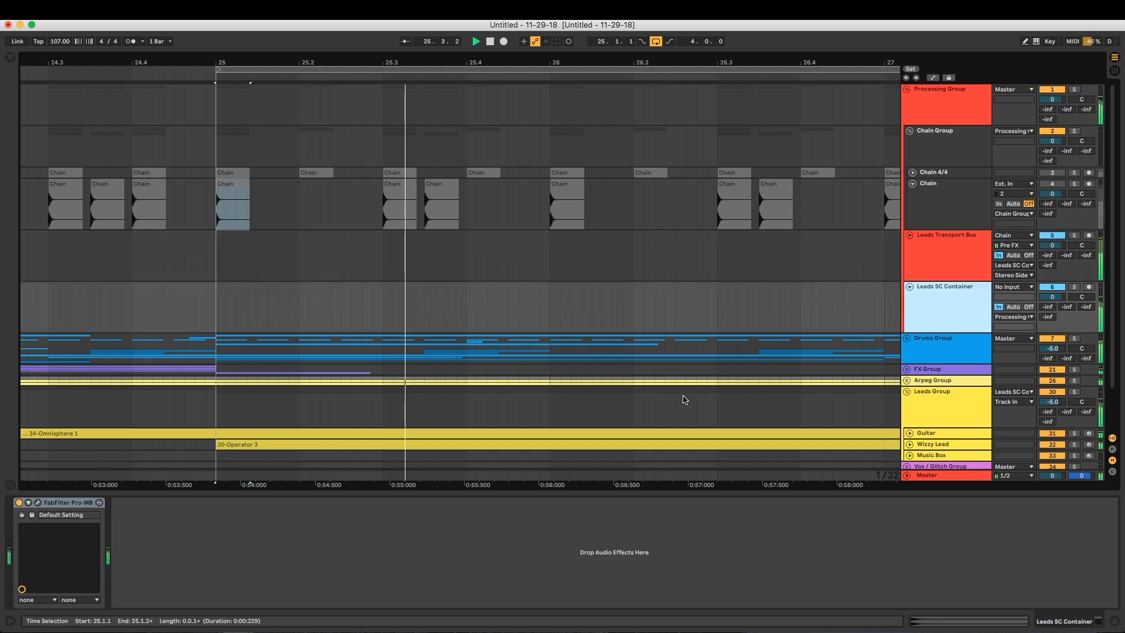
pyautogui.click(38, 502)
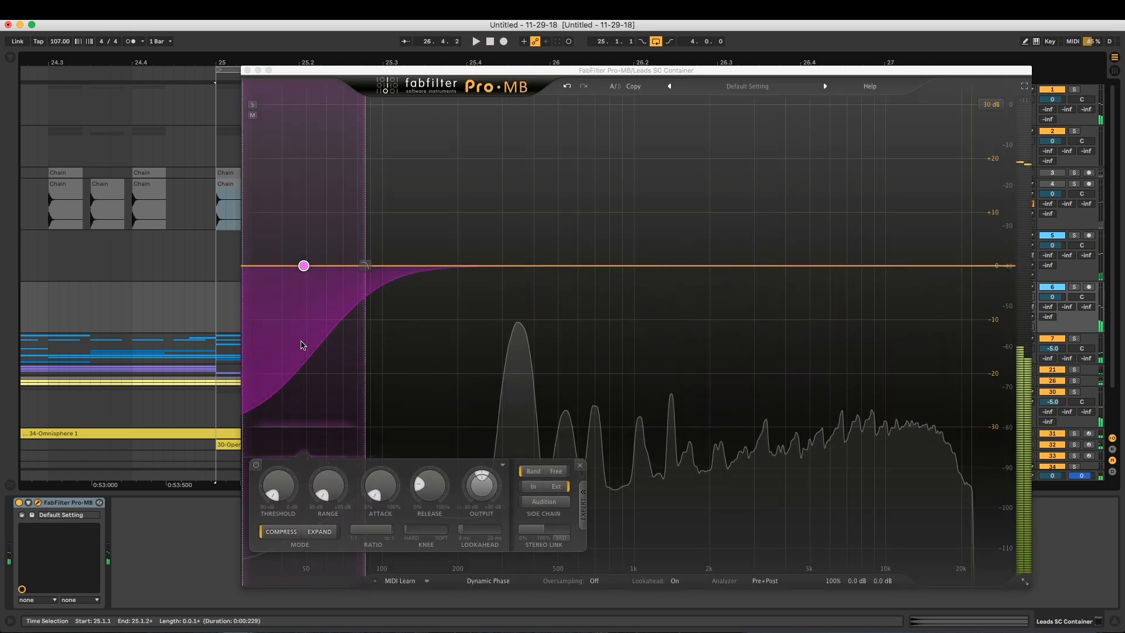
pyautogui.click(544, 502)
pyautogui.click(548, 503)
# Try band 1's upper crossover near 7 kHz with release at about 23%, and return the crossover to about 80 Hz with a steeper slope
pyautogui.moveTo(363, 262); pyautogui.dragTo(842, 233)
pyautogui.moveTo(552, 486)
pyautogui.mouseDown()
pyautogui.moveTo(555, 468)
pyautogui.moveTo(544, 485)
pyautogui.mouseUp()
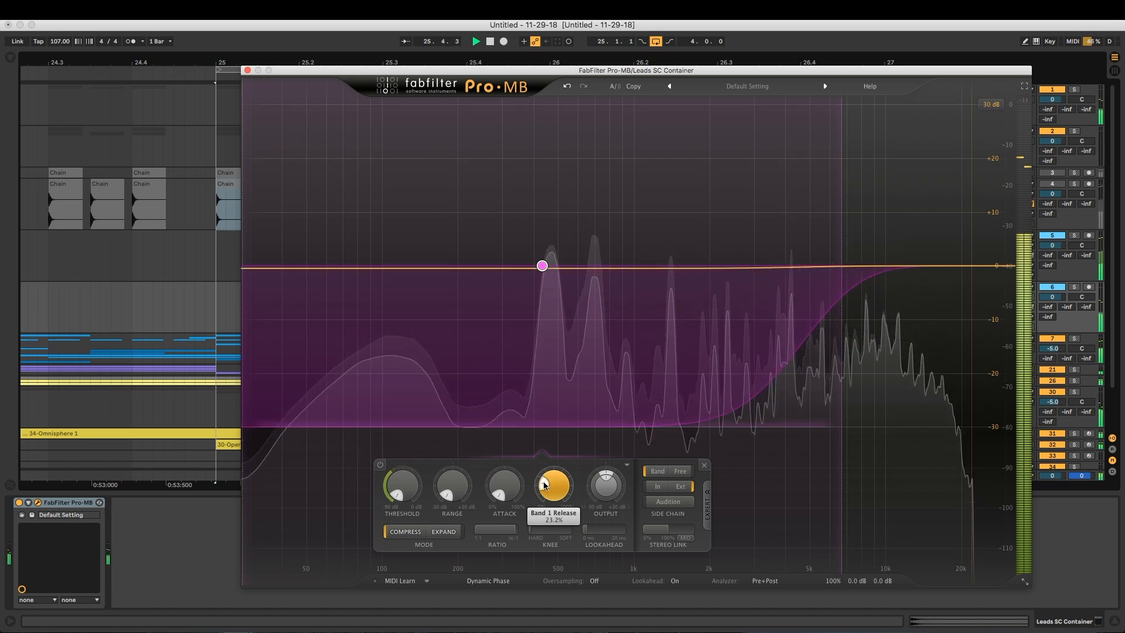
pyautogui.moveTo(842, 246); pyautogui.dragTo(361, 242)
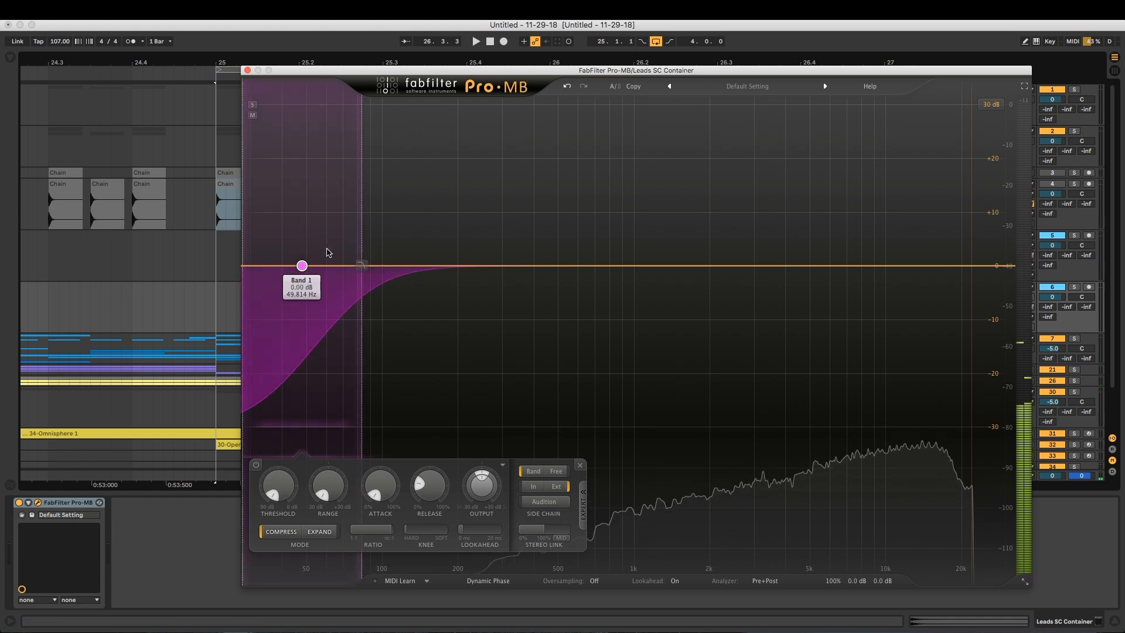
pyautogui.moveTo(364, 219)
pyautogui.mouseDown()
pyautogui.moveTo(340, 221)
pyautogui.moveTo(362, 224)
pyautogui.mouseUp()
pyautogui.press('space')
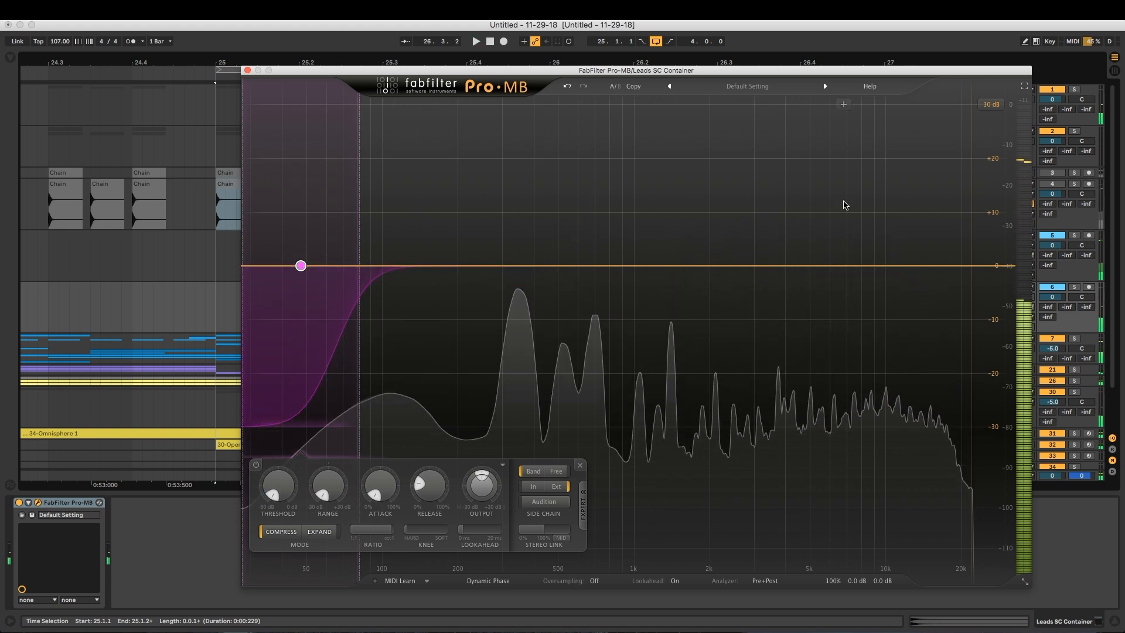
# Add a high band above about 4.7 kHz with the lowest threshold, fastest attack, highest ratio, hard knee and external side chain
pyautogui.click(844, 209)
pyautogui.moveTo(920, 172); pyautogui.dragTo(1022, 173)
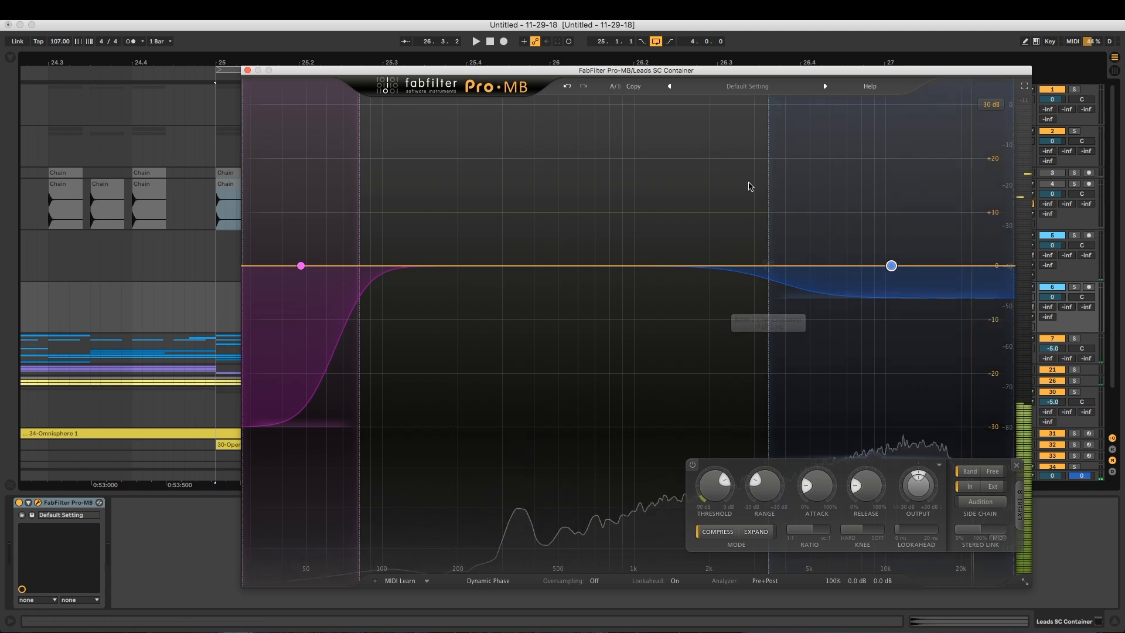
pyautogui.moveTo(768, 173); pyautogui.dragTo(803, 182)
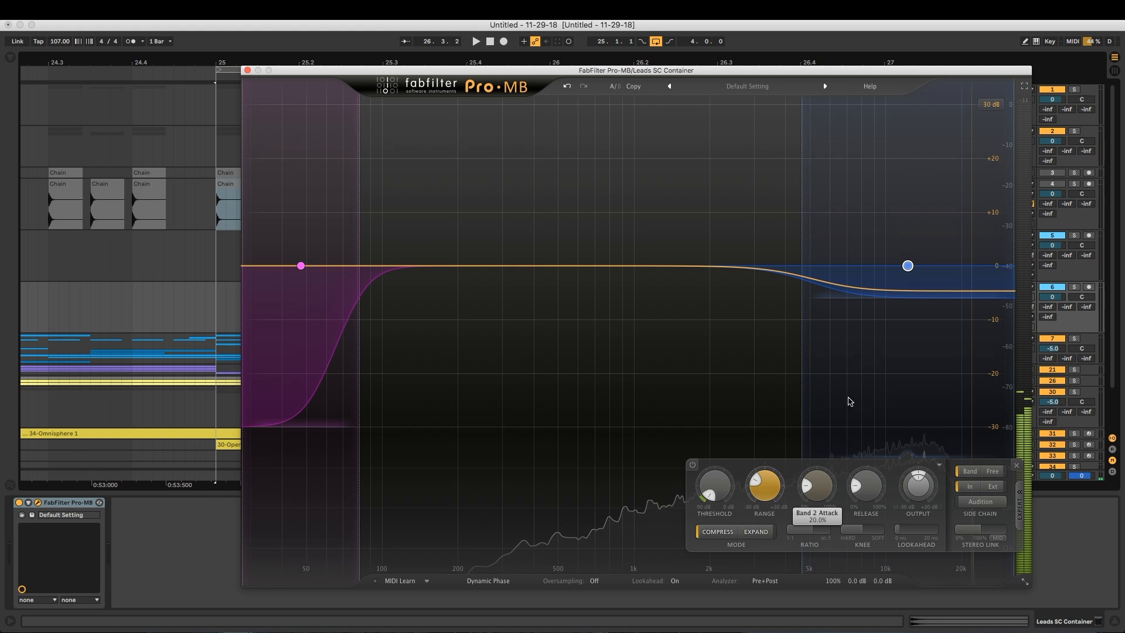
pyautogui.moveTo(816, 488); pyautogui.dragTo(814, 536)
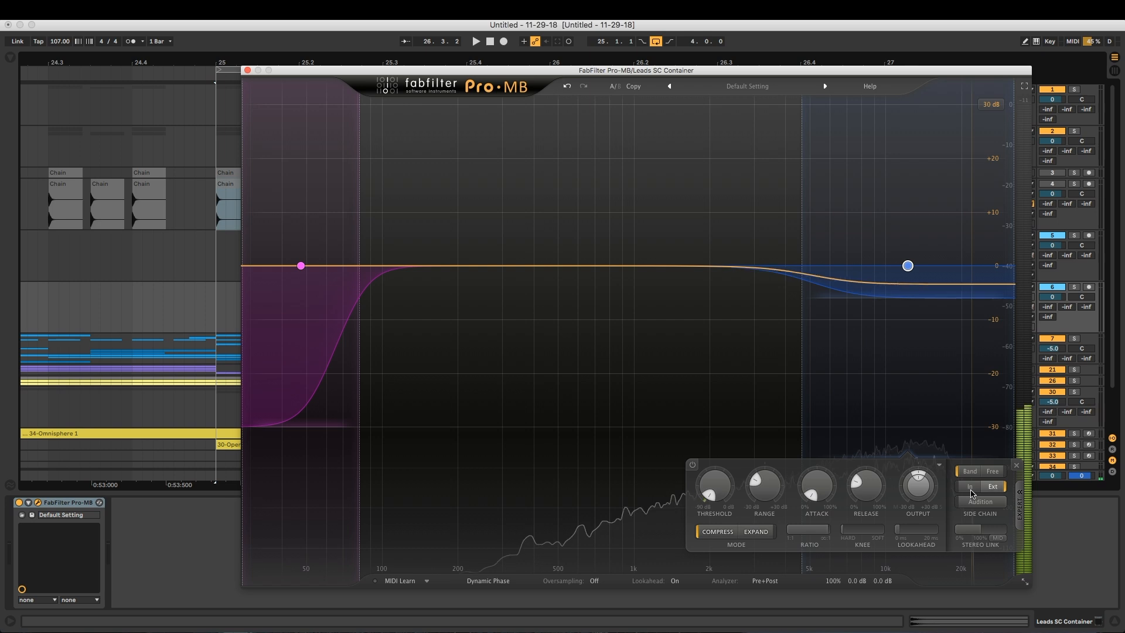
# During playback, lower band 2's crossover to about 3 kHz, set its range to -30 dB, and extend band 1 to about 630 Hz
pyautogui.press('space')
pyautogui.moveTo(798, 217); pyautogui.dragTo(779, 217)
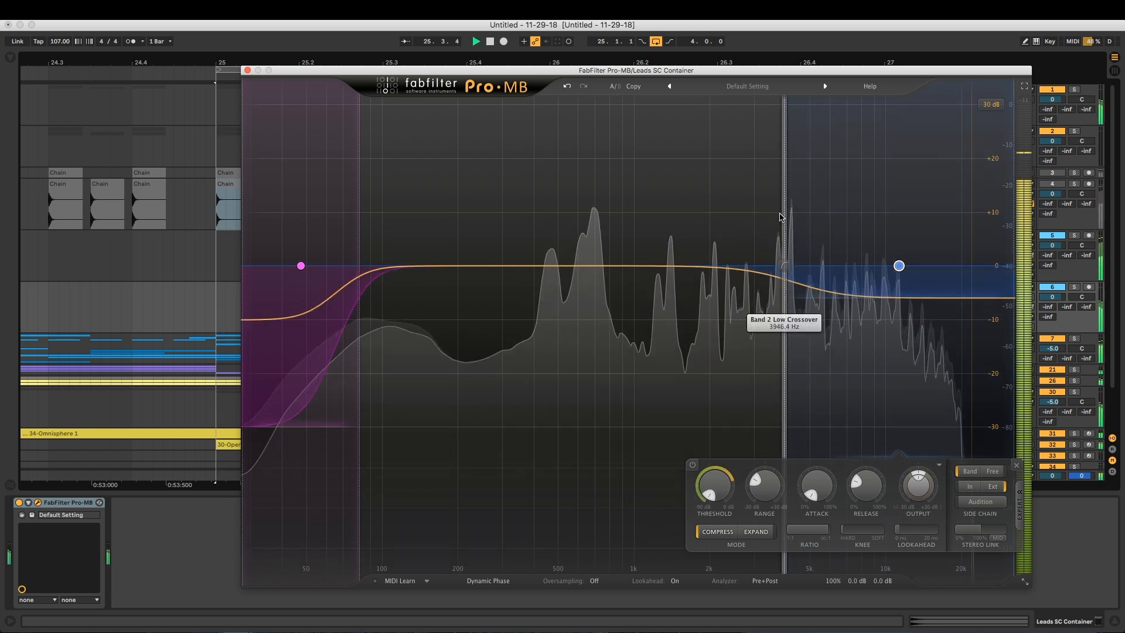
pyautogui.moveTo(896, 297); pyautogui.dragTo(884, 434)
pyautogui.moveTo(779, 224); pyautogui.dragTo(754, 226)
pyautogui.moveTo(353, 193); pyautogui.dragTo(584, 193)
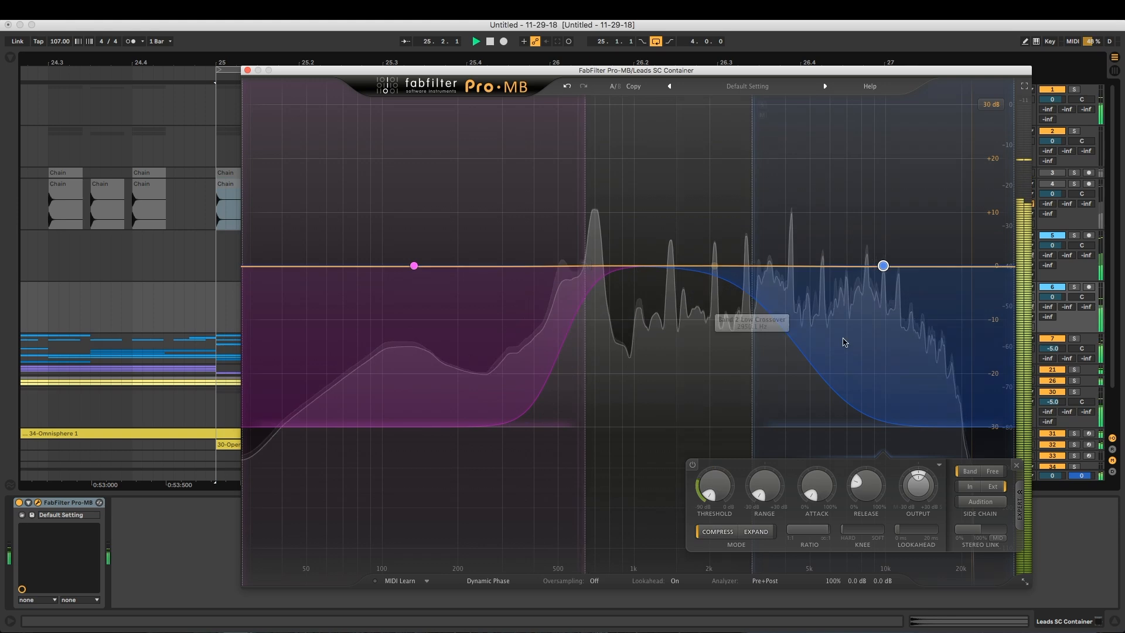
# Try boosting band 2's output to about +9.4 dB with a slower attack and higher threshold, and reduce the output to +2.38 dB
pyautogui.moveTo(883, 265); pyautogui.dragTo(883, 219)
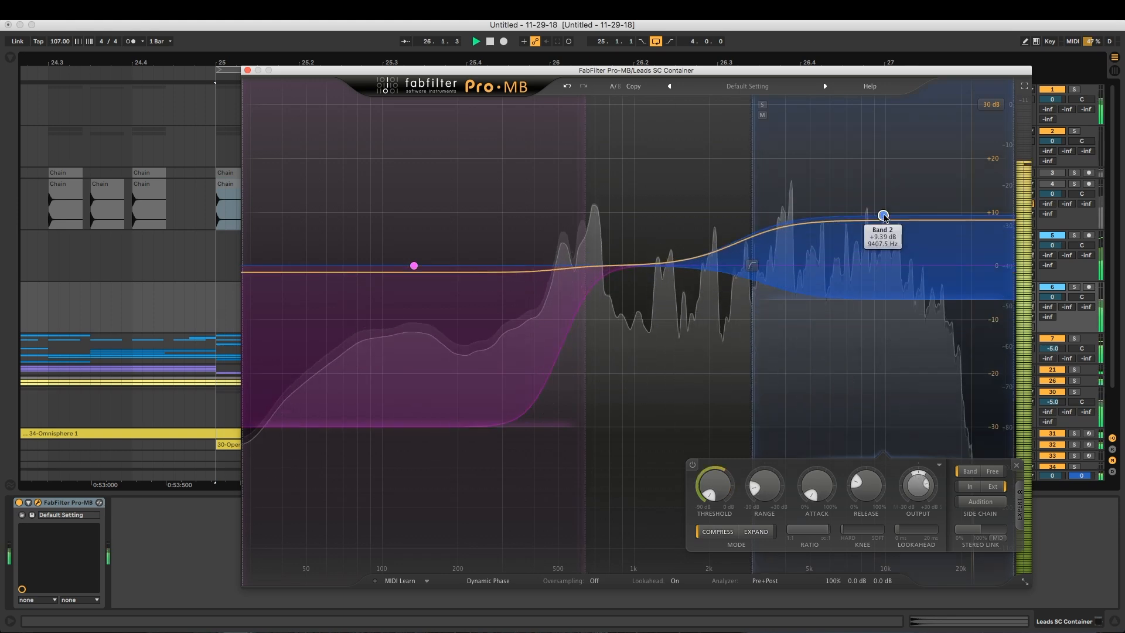
pyautogui.moveTo(816, 493); pyautogui.dragTo(816, 475)
pyautogui.moveTo(715, 484); pyautogui.dragTo(725, 450)
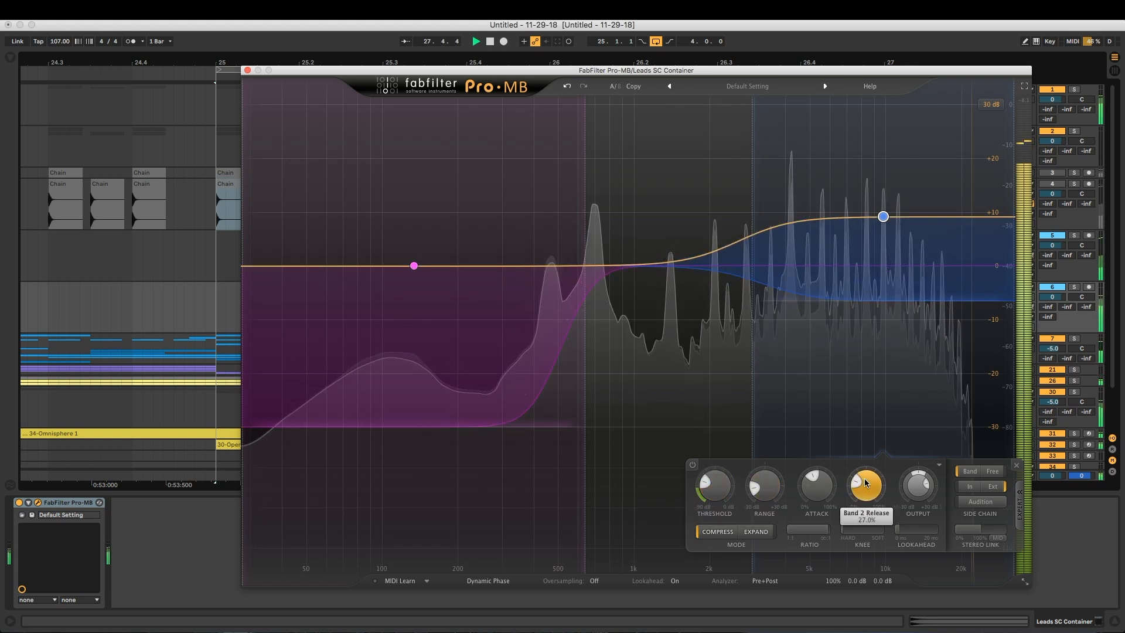
pyautogui.moveTo(883, 216); pyautogui.dragTo(882, 253)
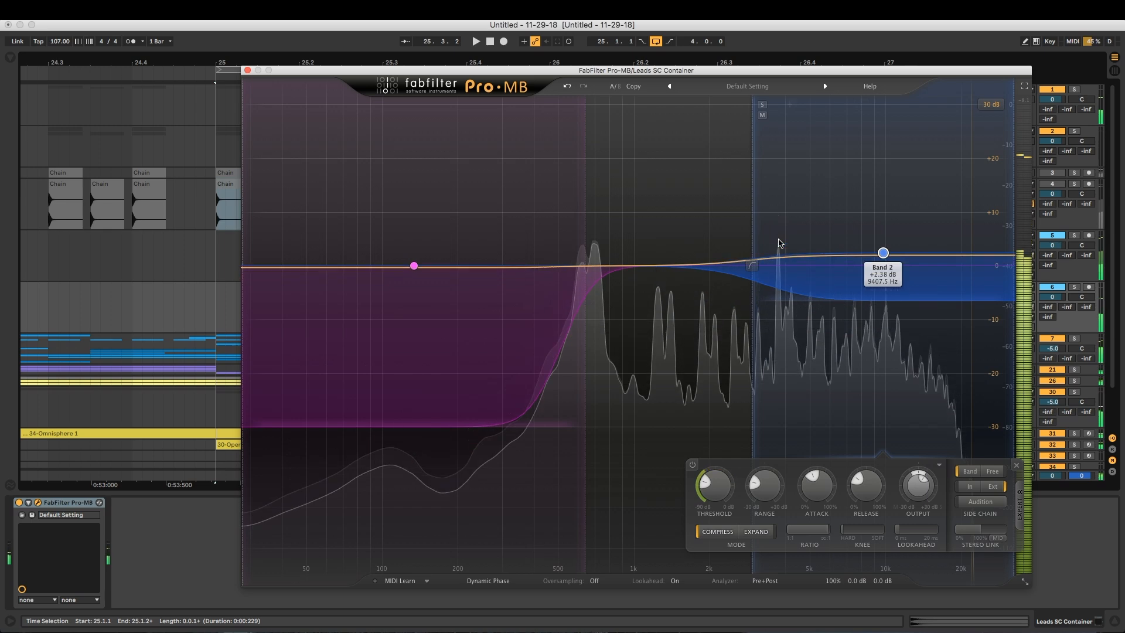
# Lower band 1's upper crossover to about 170 Hz, remove band 2, and close the Pro-MB window
pyautogui.moveTo(752, 316); pyautogui.dragTo(709, 316)
pyautogui.moveTo(589, 211); pyautogui.dragTo(440, 213)
pyautogui.click(704, 200)
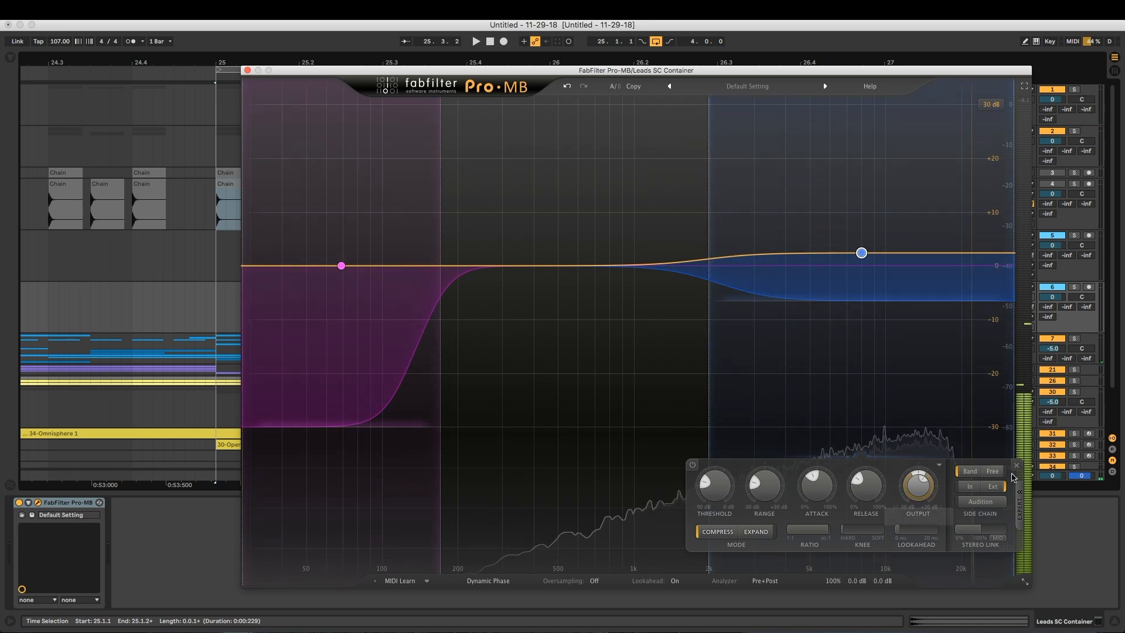
pyautogui.click(1016, 465)
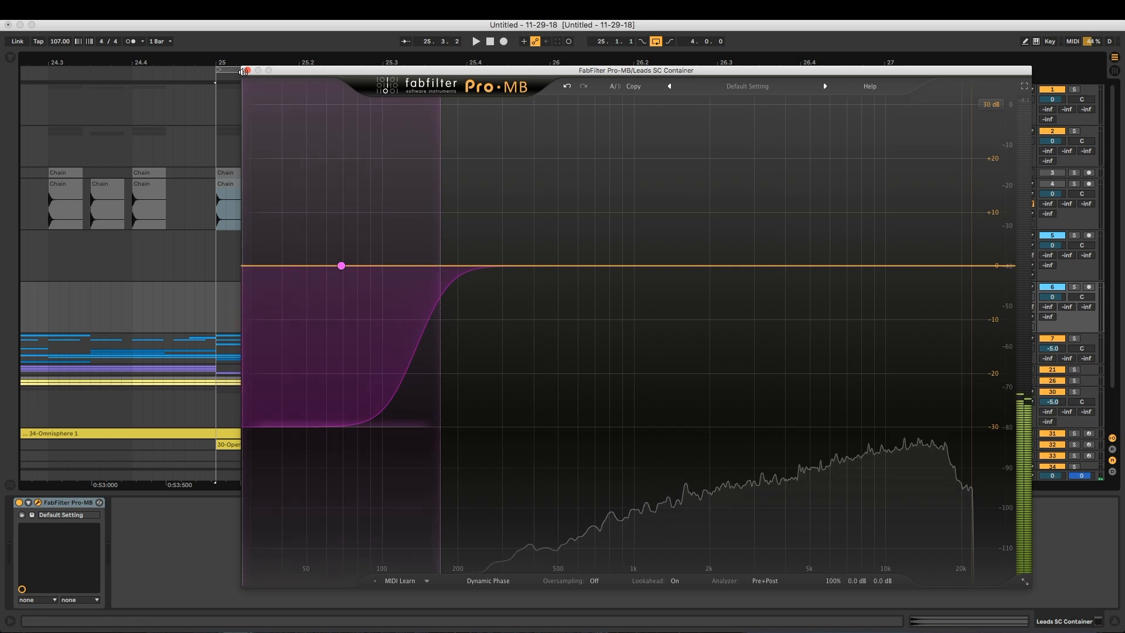
pyautogui.click(246, 70)
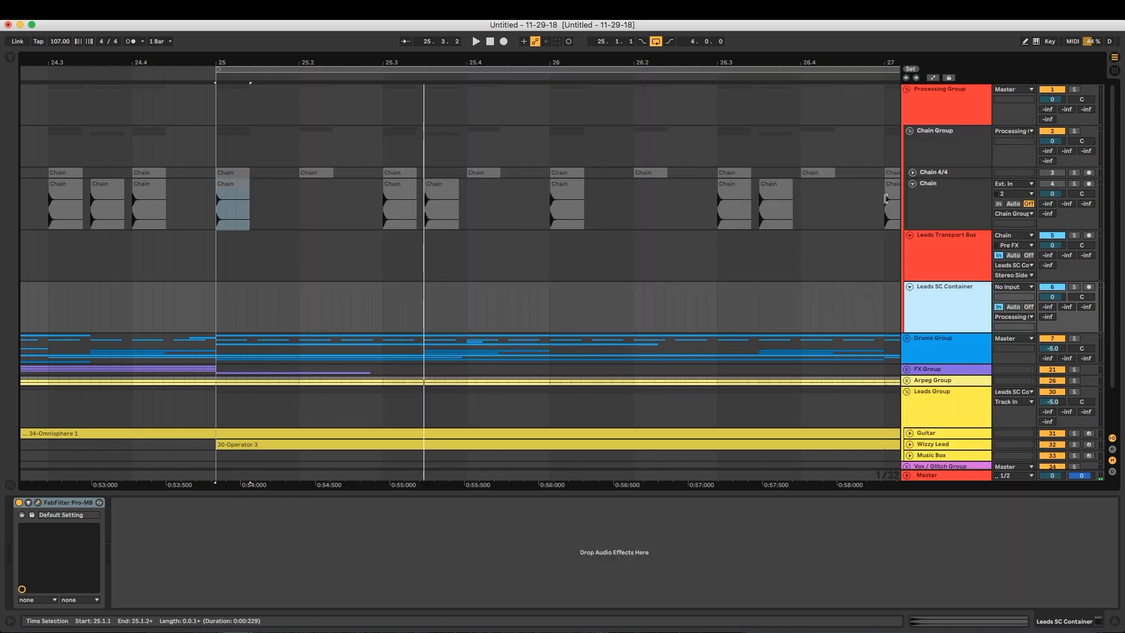
# Insert a new audio track below the Leads Transport Bus, and delete it
pyautogui.click(949, 270)
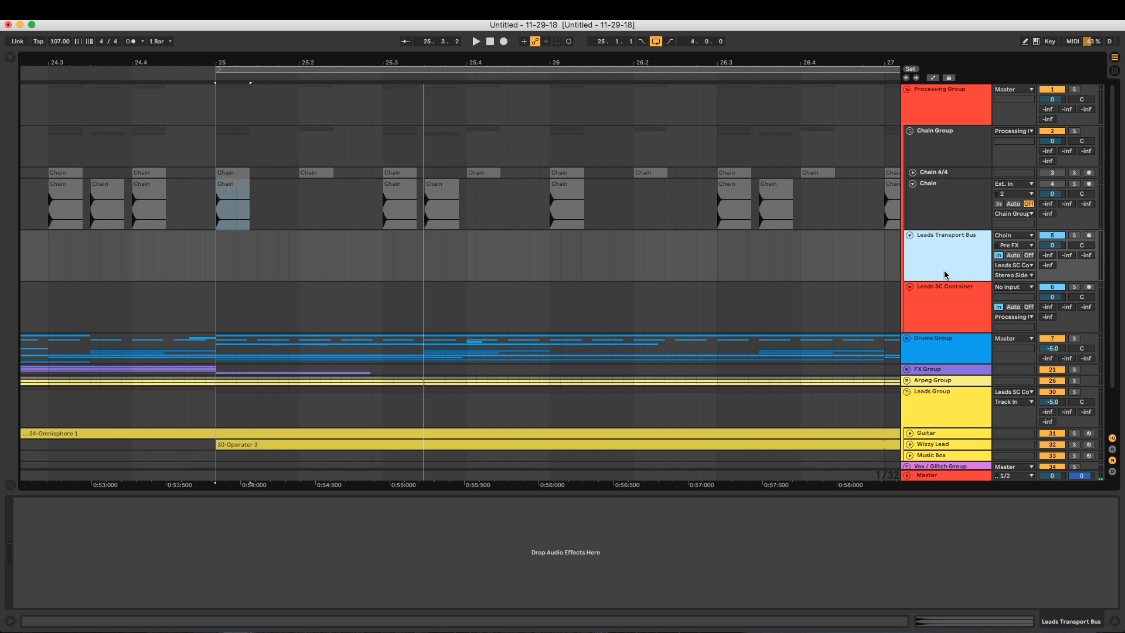
pyautogui.press('super+t')
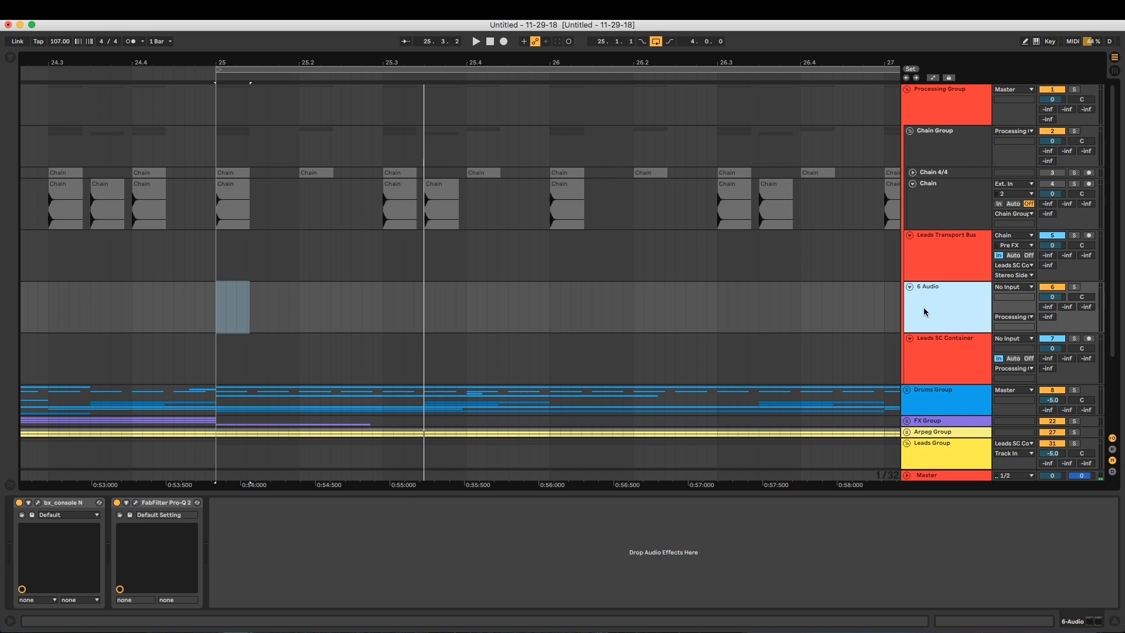
pyautogui.click(920, 237)
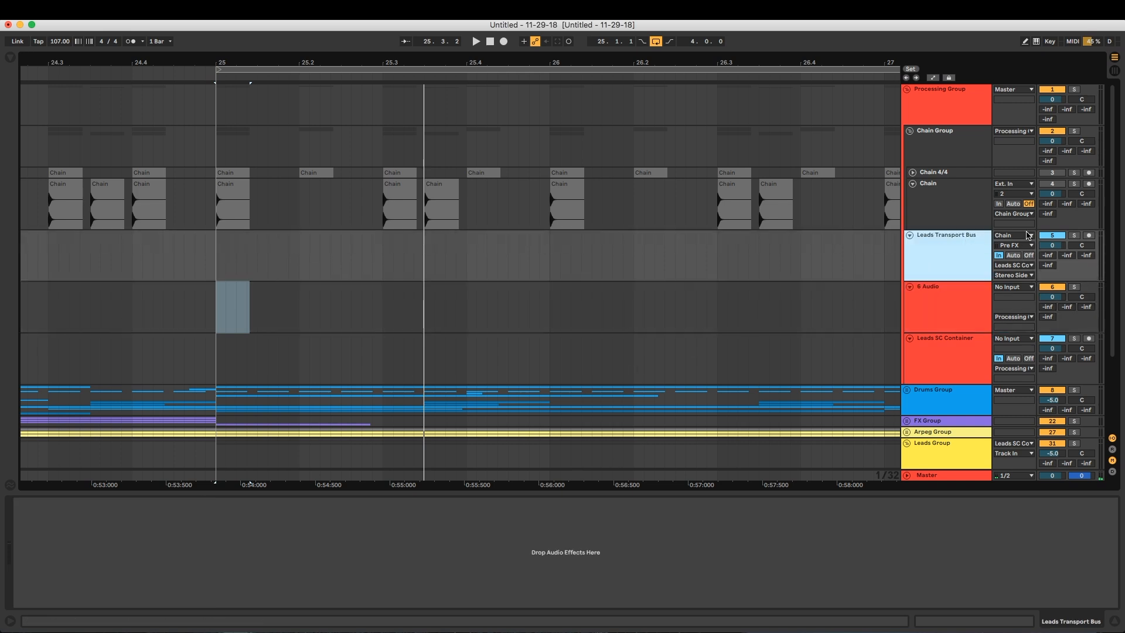
pyautogui.click(952, 311)
pyautogui.click(947, 360)
pyautogui.click(942, 301)
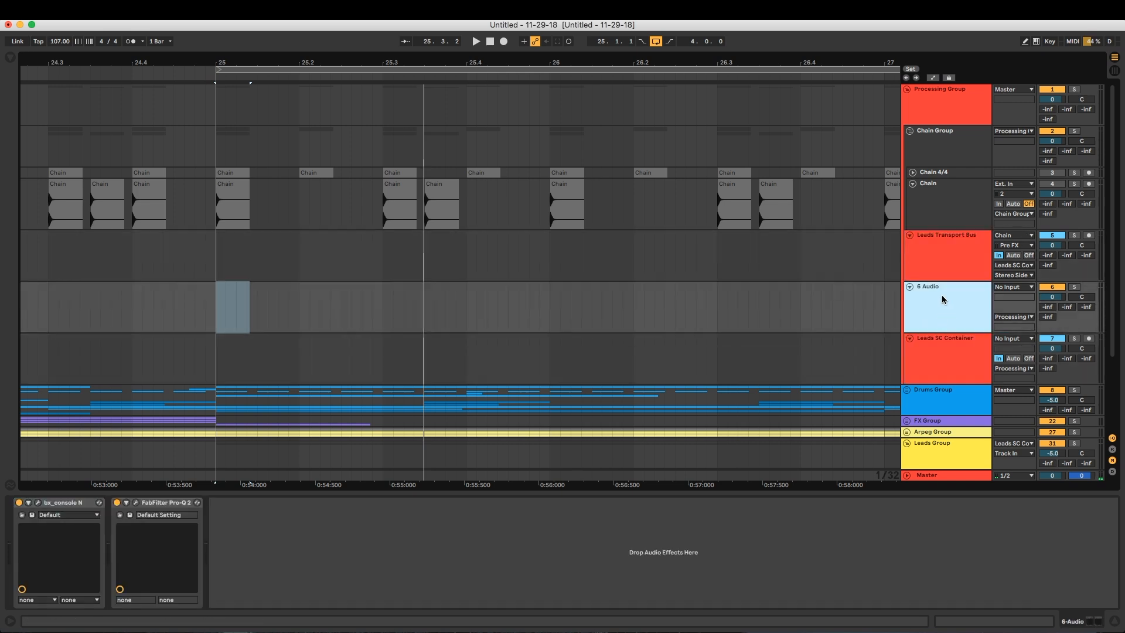
pyautogui.press('Delete')
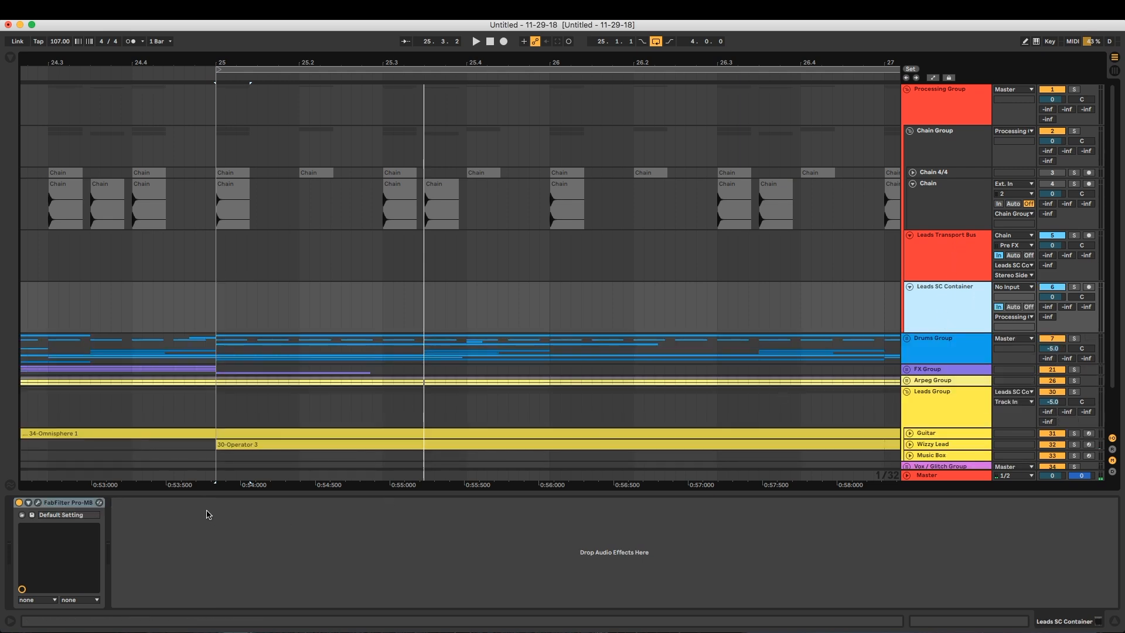
# Add FabFilter Pro-C 2 from the Processing collection after Pro-MB on Leads SC Container, and hide the browser
pyautogui.click(10, 59)
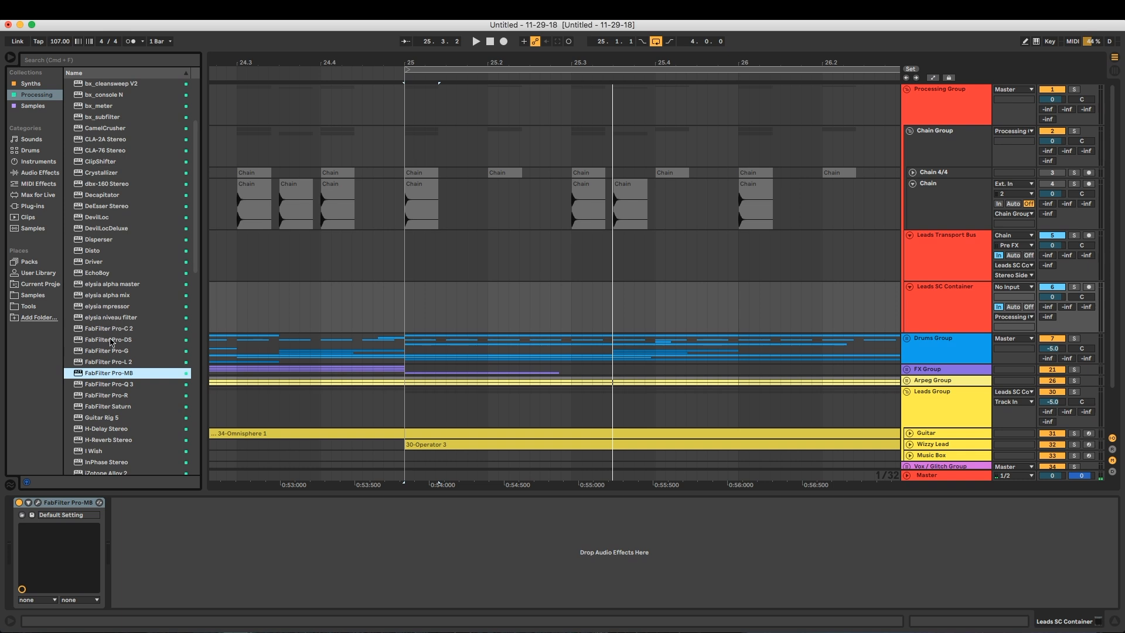
pyautogui.moveTo(111, 333); pyautogui.dragTo(213, 530)
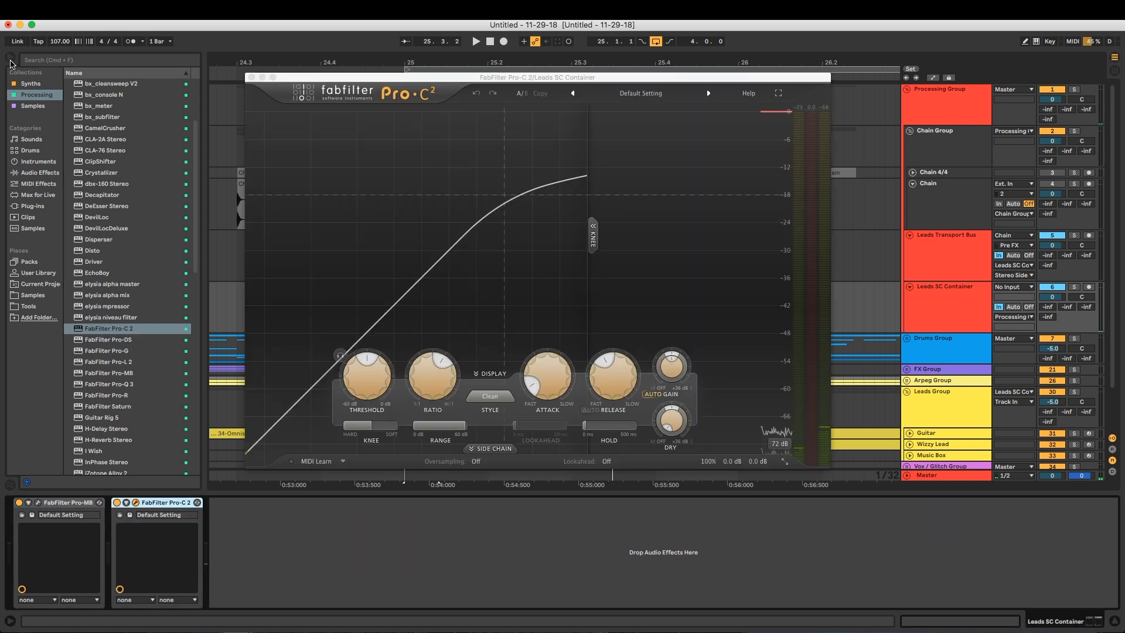
pyautogui.click(11, 59)
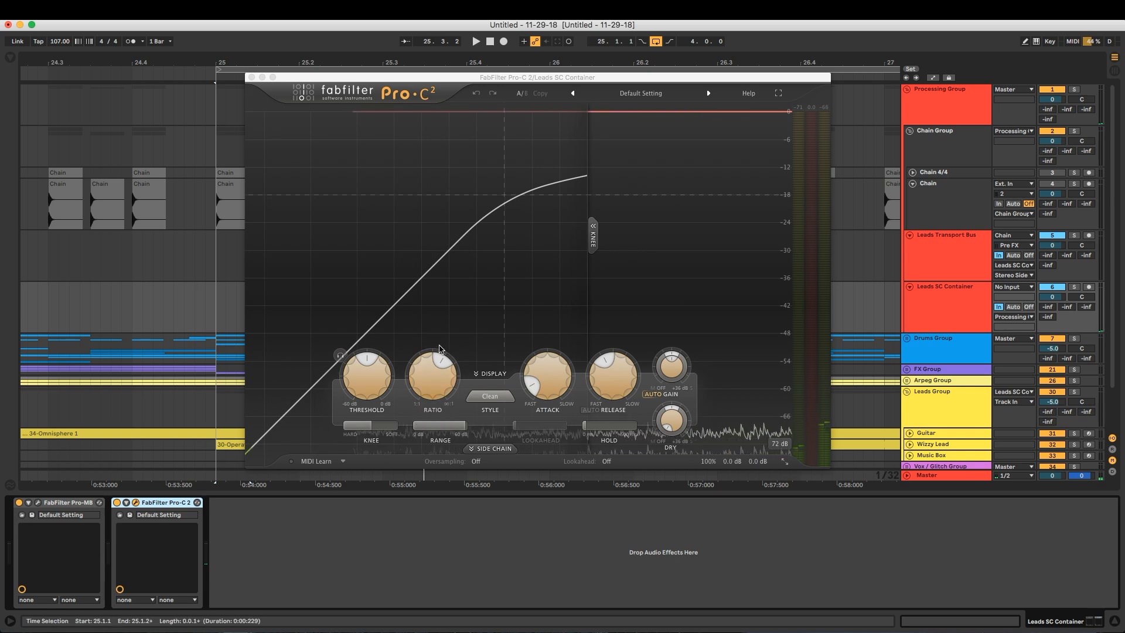
# Set Pro-C 2 to a -60 dB threshold, highest ratio, fastest attack and hard knee, with the side chain set to Ext
pyautogui.moveTo(368, 376); pyautogui.dragTo(392, 455)
pyautogui.moveTo(359, 370); pyautogui.dragTo(366, 456)
pyautogui.moveTo(435, 378); pyautogui.dragTo(451, 321)
pyautogui.moveTo(370, 426); pyautogui.dragTo(347, 426)
pyautogui.click(491, 448)
pyautogui.click(287, 477)
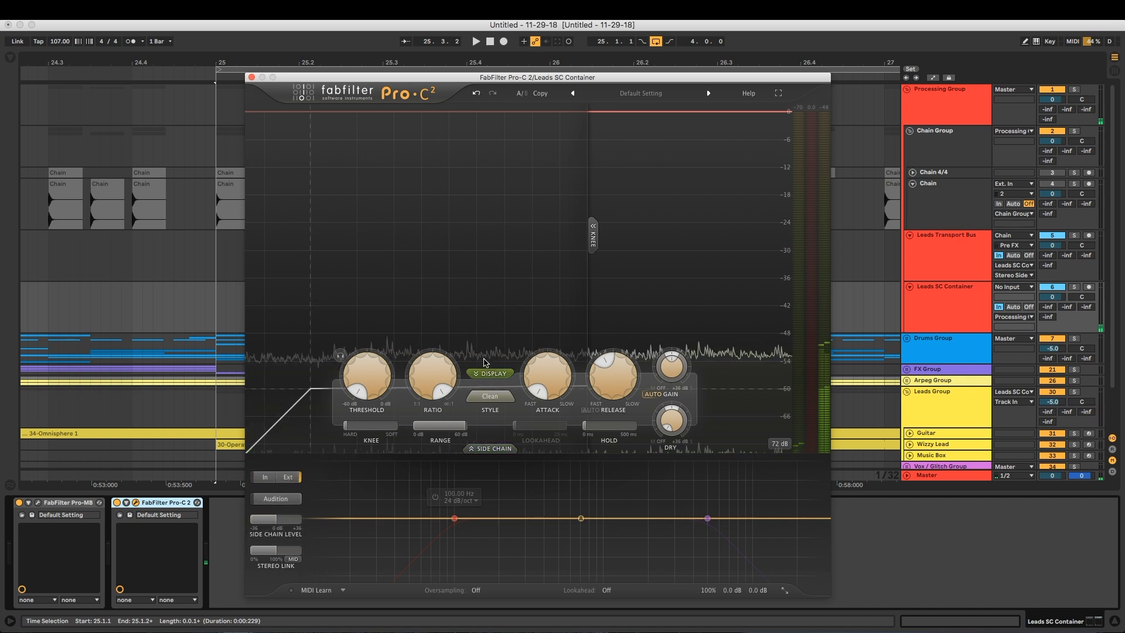
# Close the Pro-C 2 window and review the Chain, Leads Transport Bus and Leads SC Container tracks
pyautogui.moveTo(595, 78); pyautogui.dragTo(593, 66)
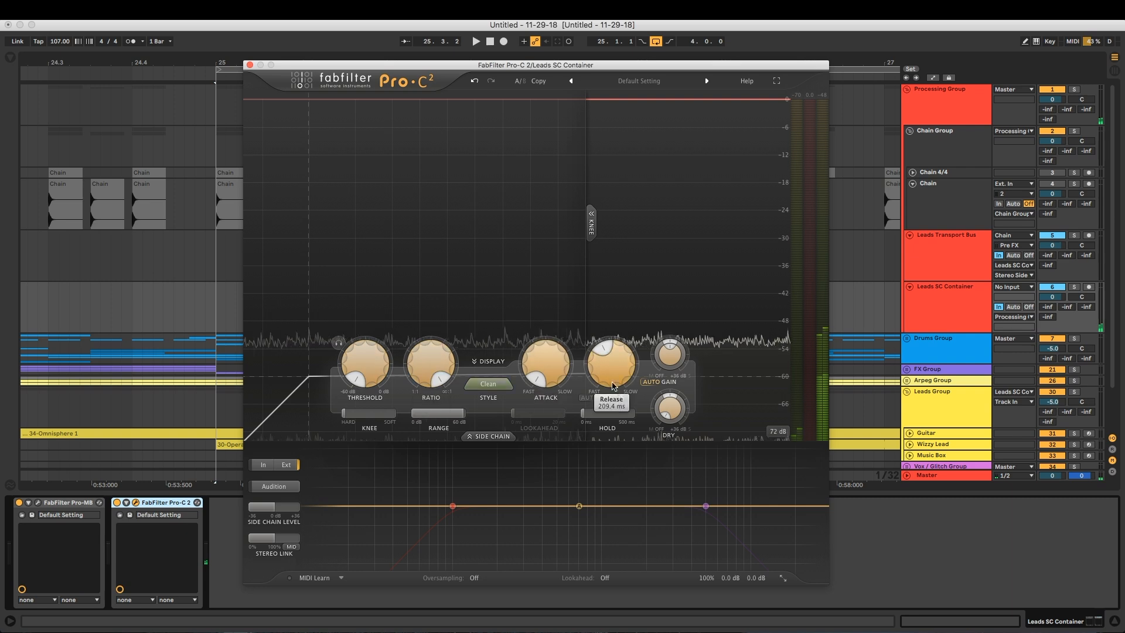
pyautogui.click(250, 65)
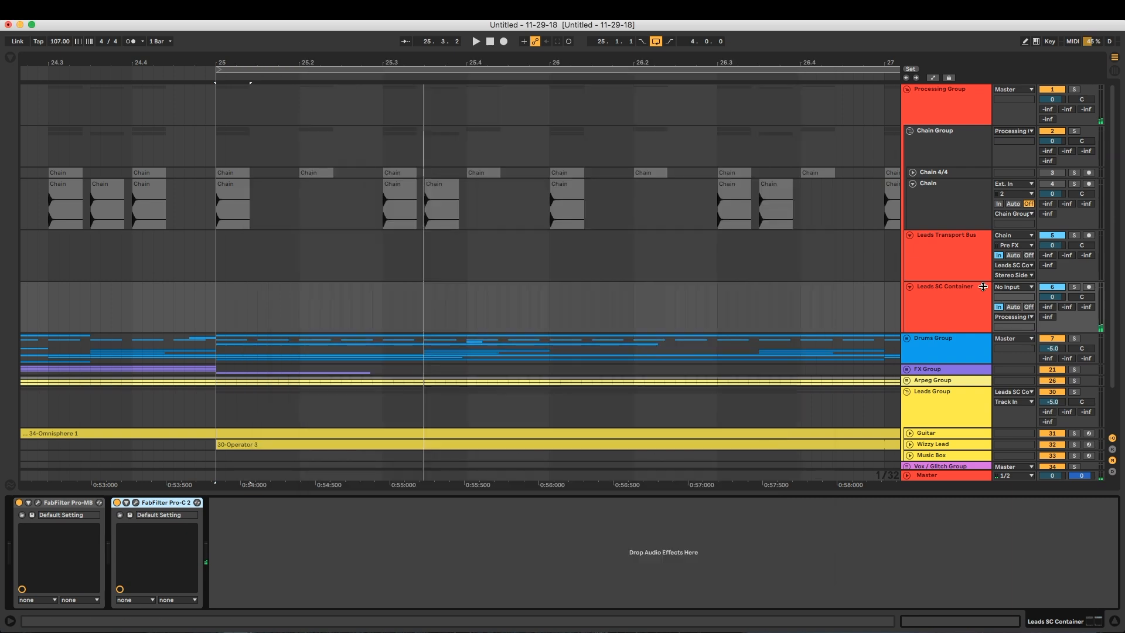
pyautogui.click(950, 244)
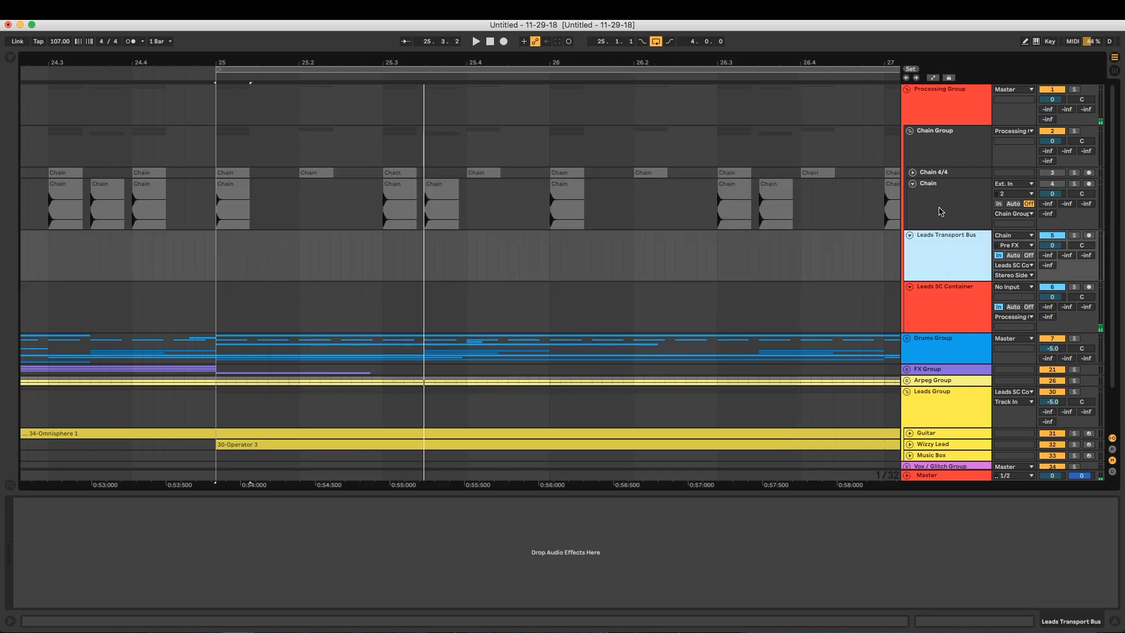
pyautogui.click(941, 212)
pyautogui.click(949, 237)
pyautogui.click(948, 304)
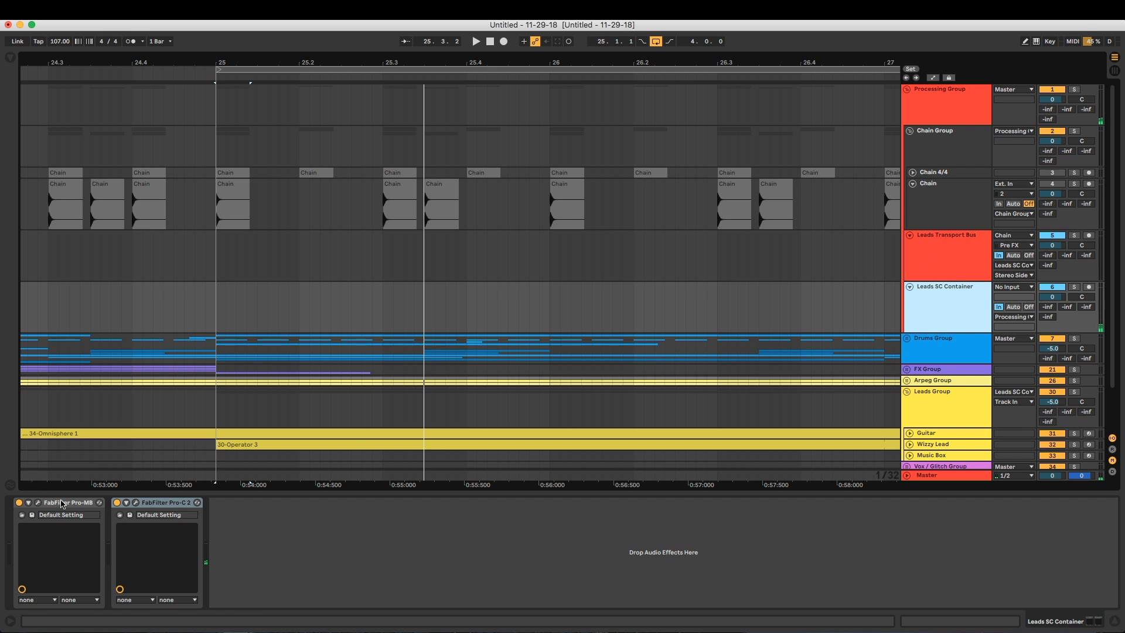
# Duplicate Leads Transport Bus, name the two tracks Leads Transport Bus - MB and Leads Transport Bus - C, and widen the track headers
pyautogui.click(943, 254)
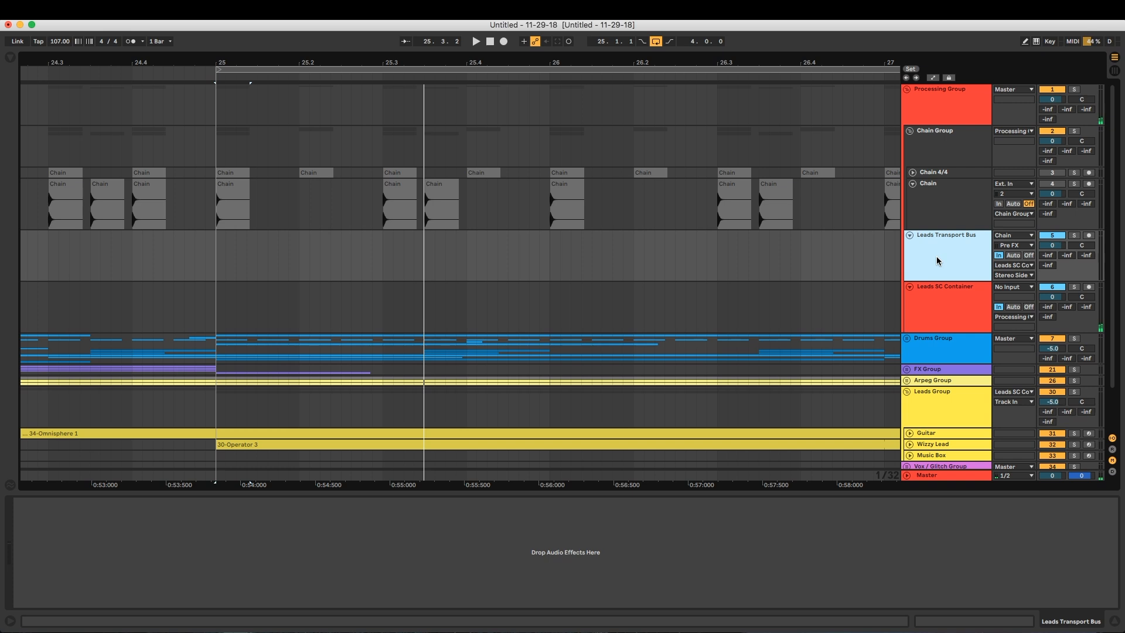
pyautogui.press('super+d')
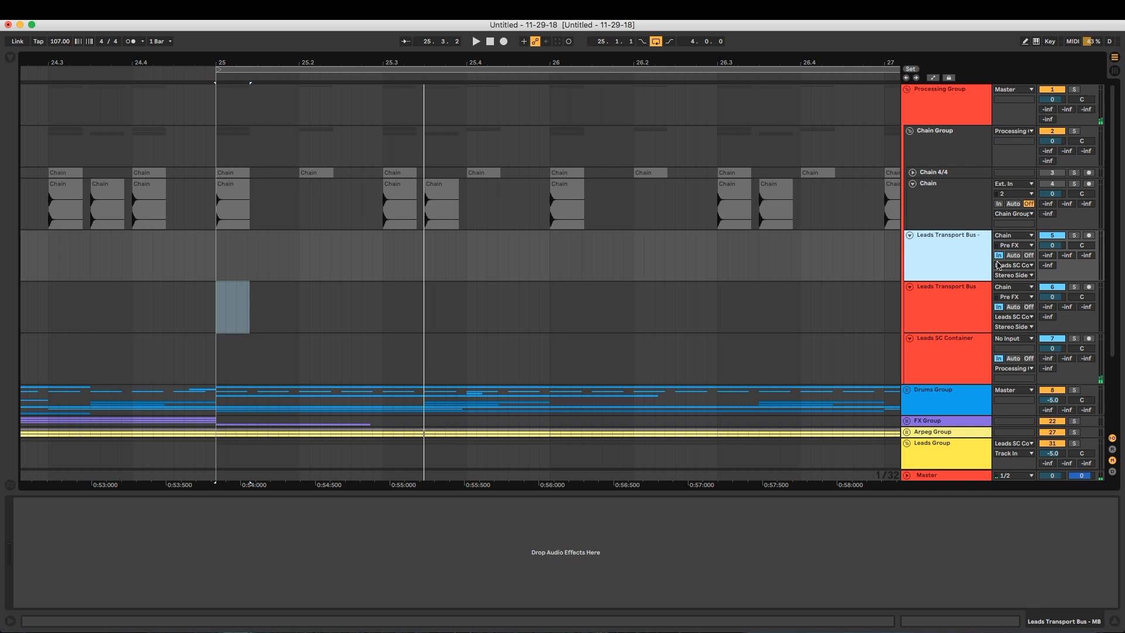
pyautogui.moveTo(904, 101); pyautogui.dragTo(879, 106)
pyautogui.click(953, 321)
pyautogui.press('super+r')
pyautogui.press('Right')
pyautogui.write('- C')
pyautogui.press('Return')
# Route Leads Transport Bus - MB to Leads SC Container's Stereo Side Chain-FabFilter Pro-MB input
pyautogui.click(949, 271)
pyautogui.click(951, 293)
pyautogui.click(959, 267)
pyautogui.click(1013, 267)
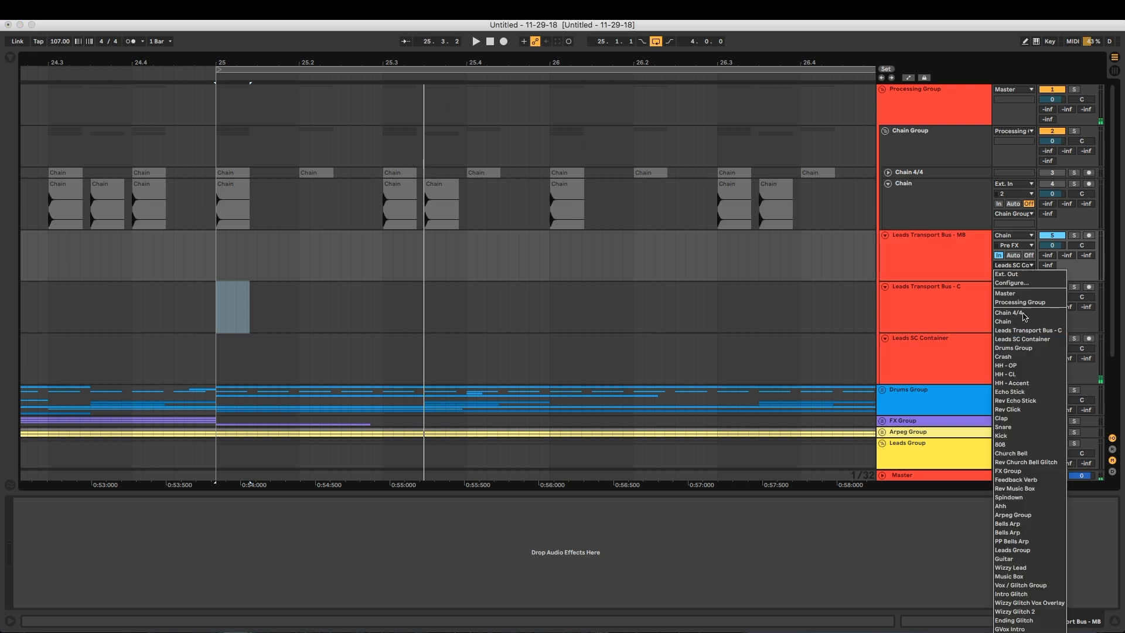
pyautogui.click(1030, 339)
pyautogui.click(1019, 275)
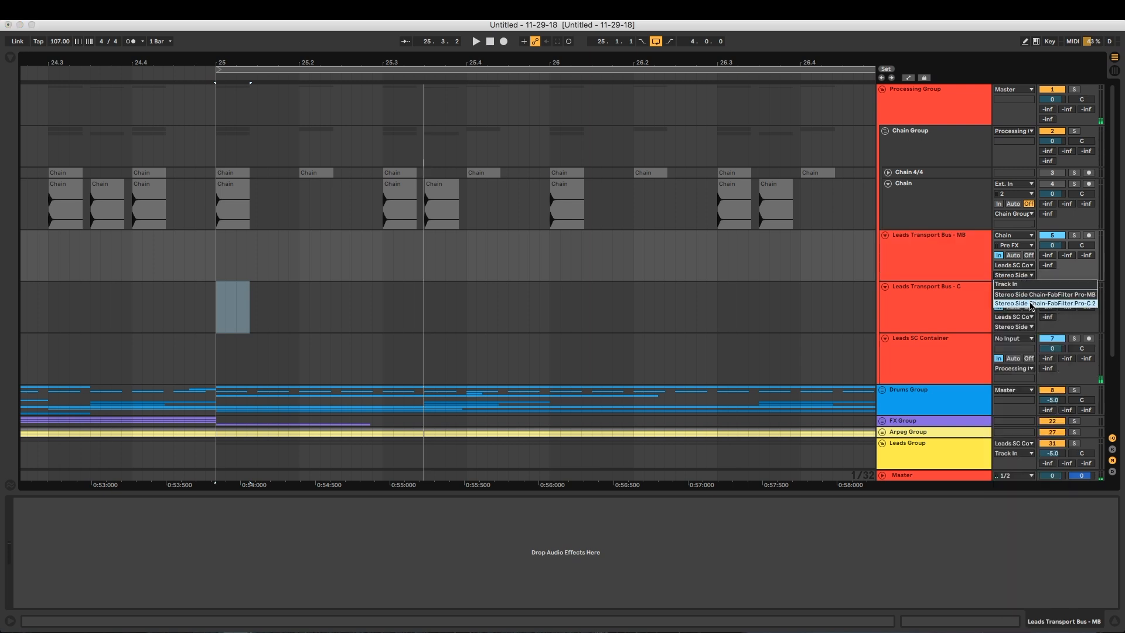
pyautogui.click(1082, 298)
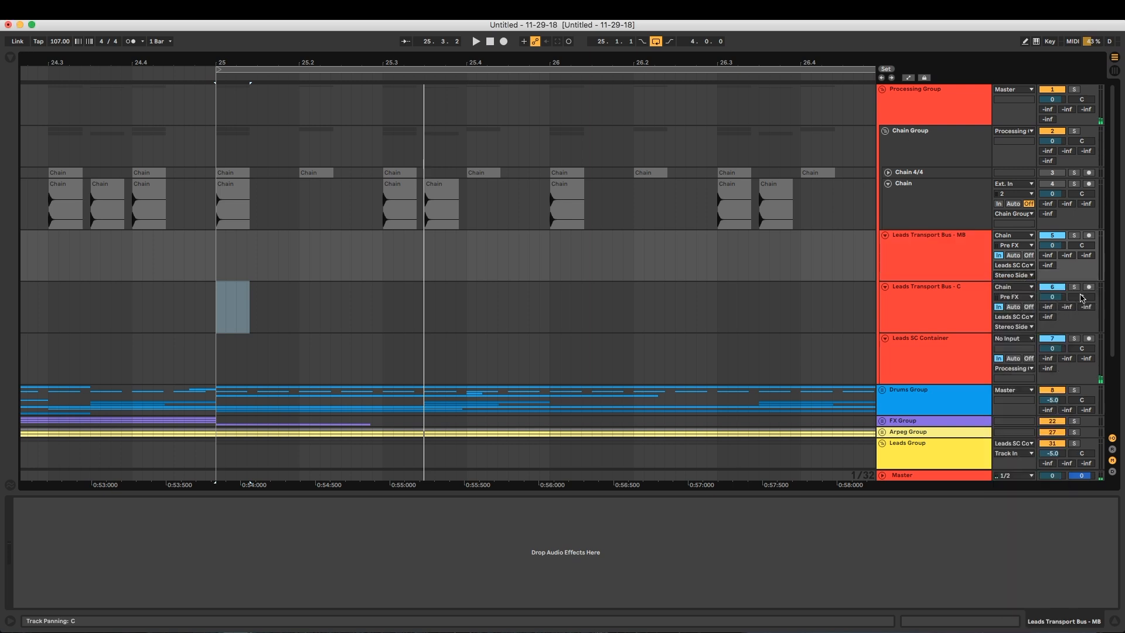
# Route Leads Transport Bus - C to Leads SC Container's Stereo Side Chain-FabFilter Pro-C 2 input
pyautogui.click(986, 305)
pyautogui.click(1020, 327)
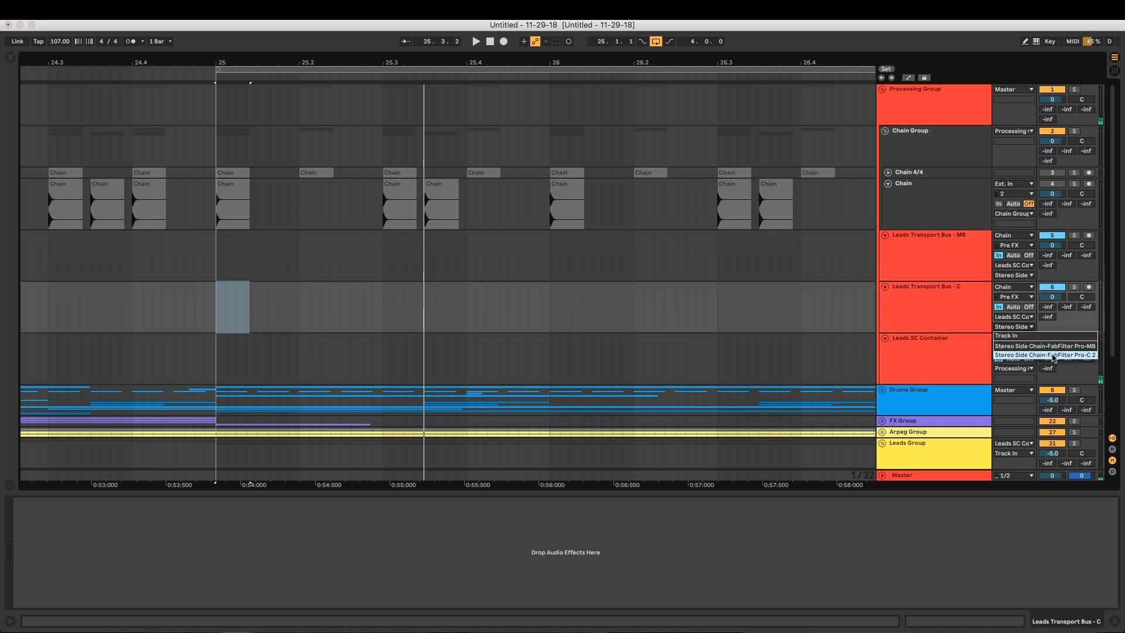
pyautogui.click(1086, 355)
pyautogui.click(954, 258)
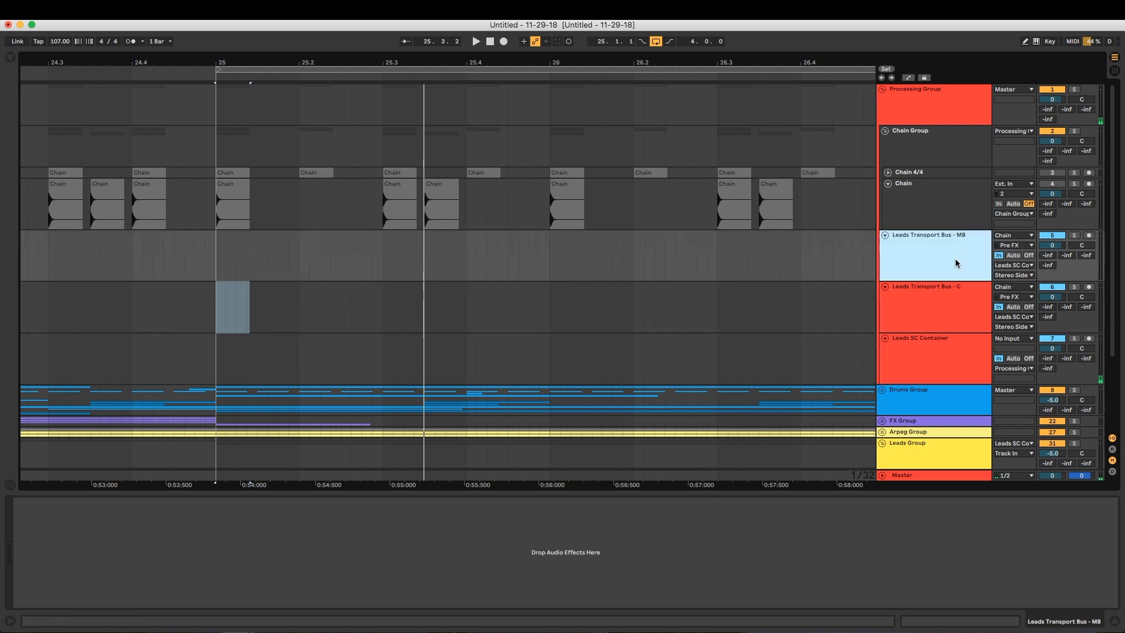
pyautogui.keyDown('shift'); pyautogui.click(965, 287); pyautogui.keyUp('shift')
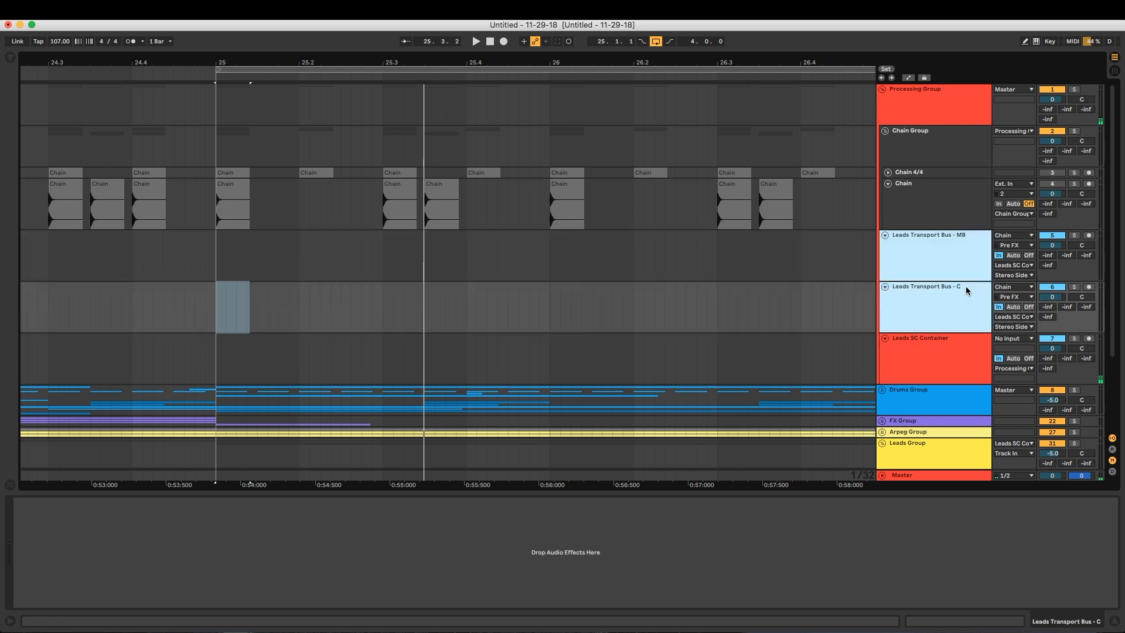
pyautogui.click(952, 258)
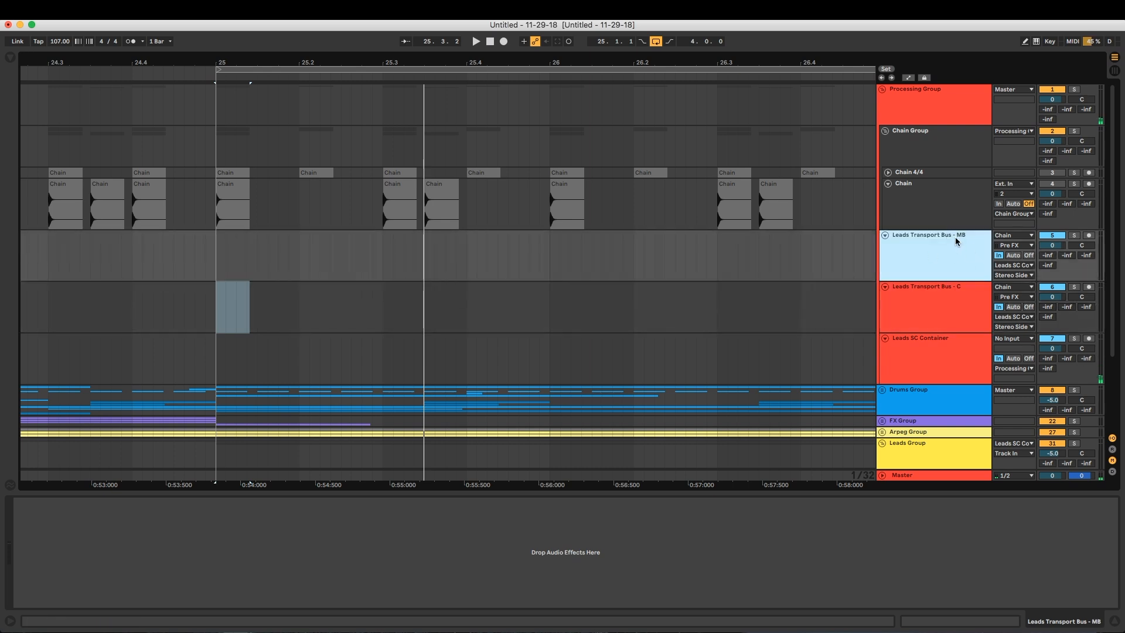
pyautogui.click(961, 320)
# Open Pro-C 2 on Leads SC Container during playback and turn off its auto gain
pyautogui.click(936, 353)
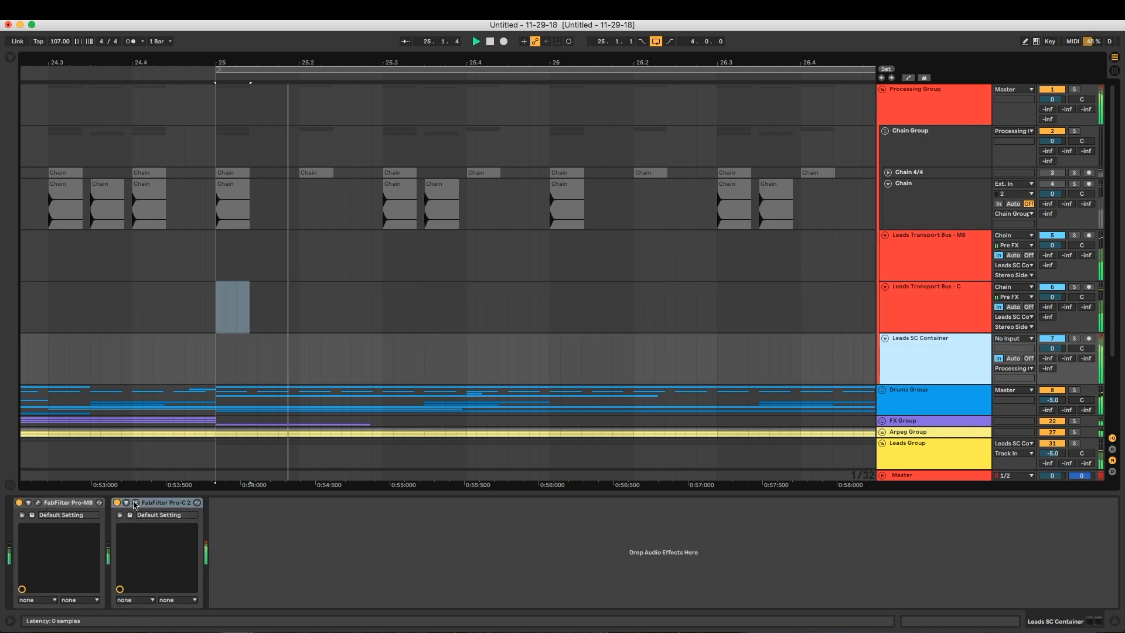
pyautogui.click(136, 502)
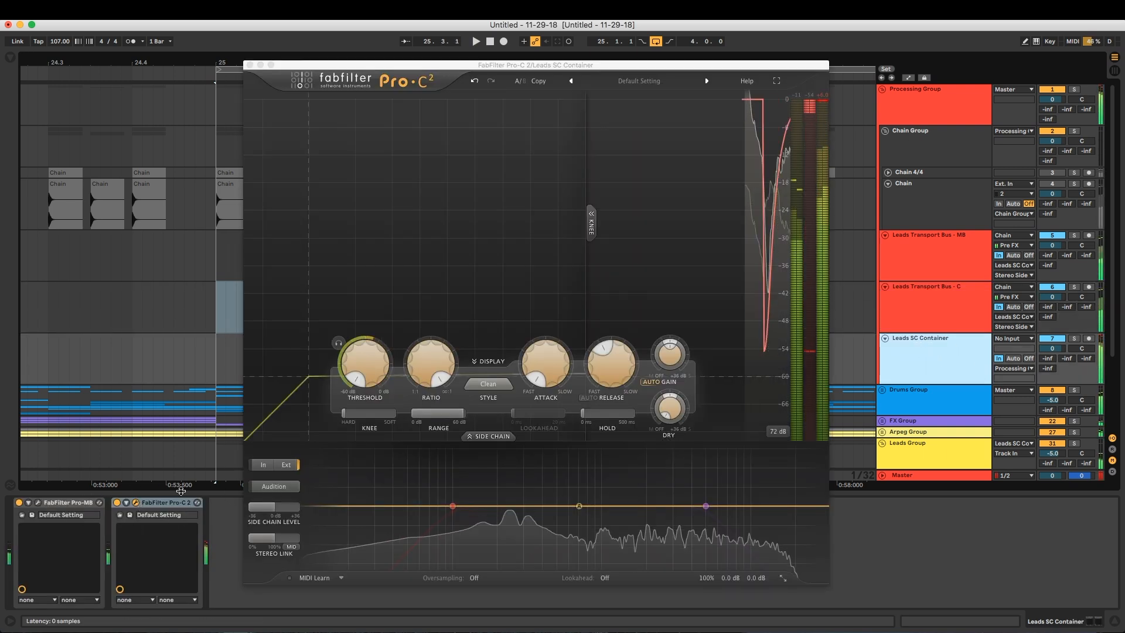
pyautogui.click(651, 383)
pyautogui.press('space')
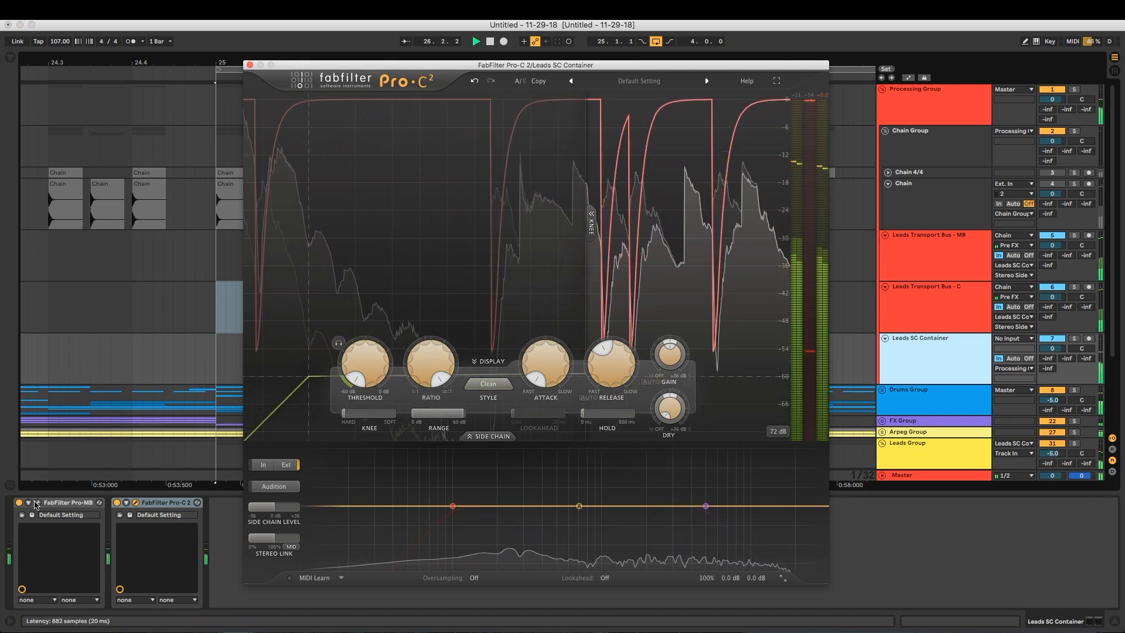
# Examine Pro-MB and Pro-C 2 side by side during playback, stop playback, and close both plug-in windows
pyautogui.click(38, 502)
pyautogui.moveTo(502, 71); pyautogui.dragTo(273, 71)
pyautogui.moveTo(381, 65); pyautogui.dragTo(541, 74)
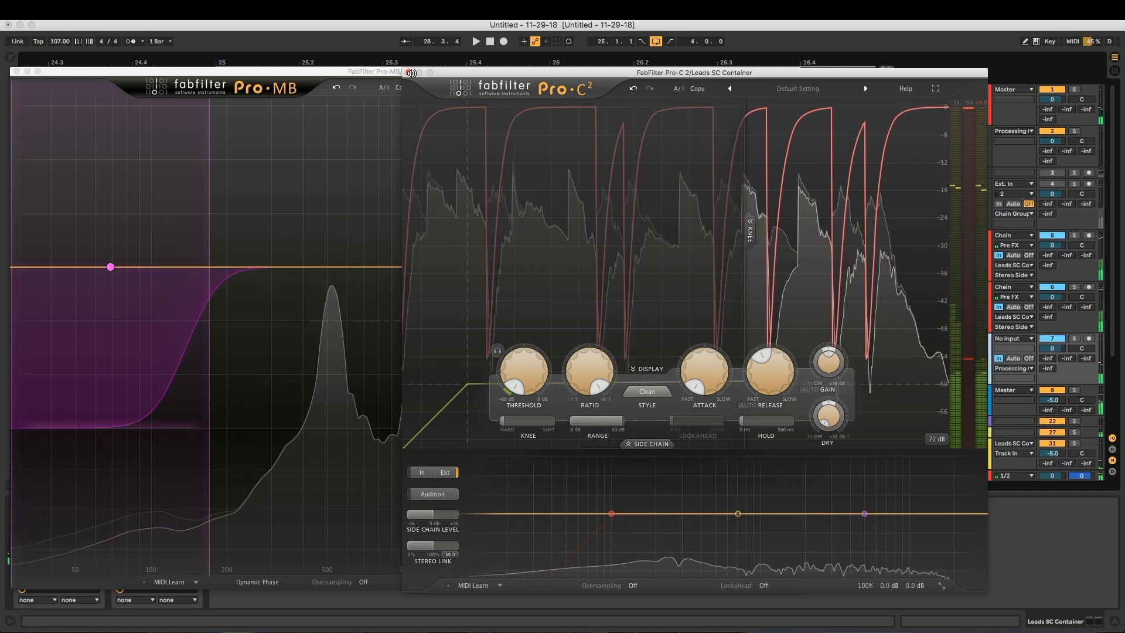
pyautogui.press('space')
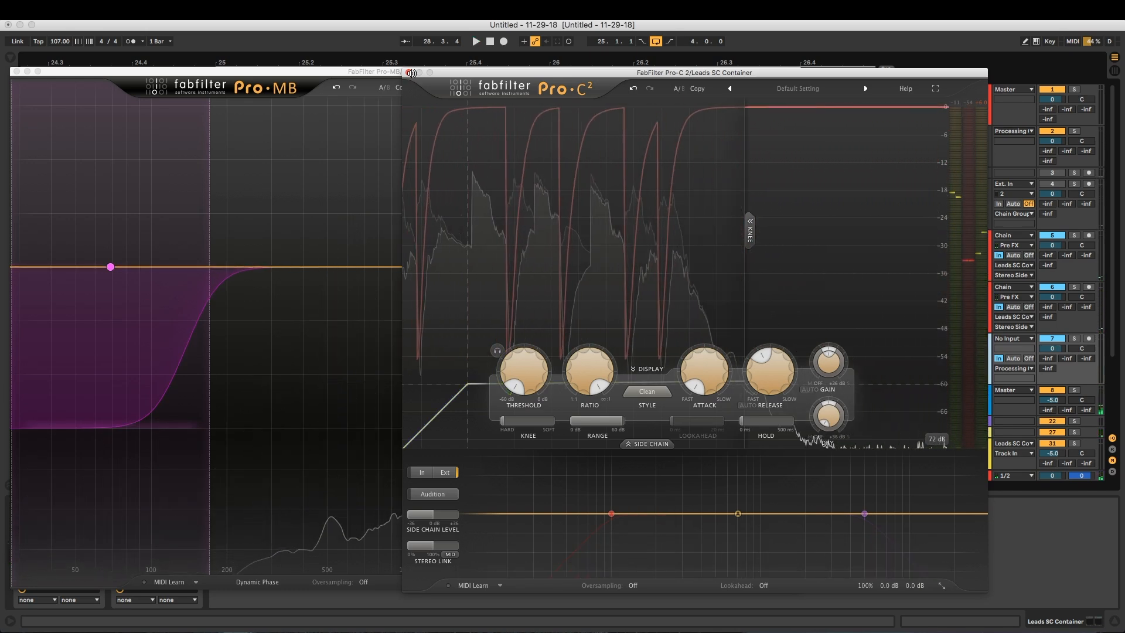
pyautogui.click(409, 73)
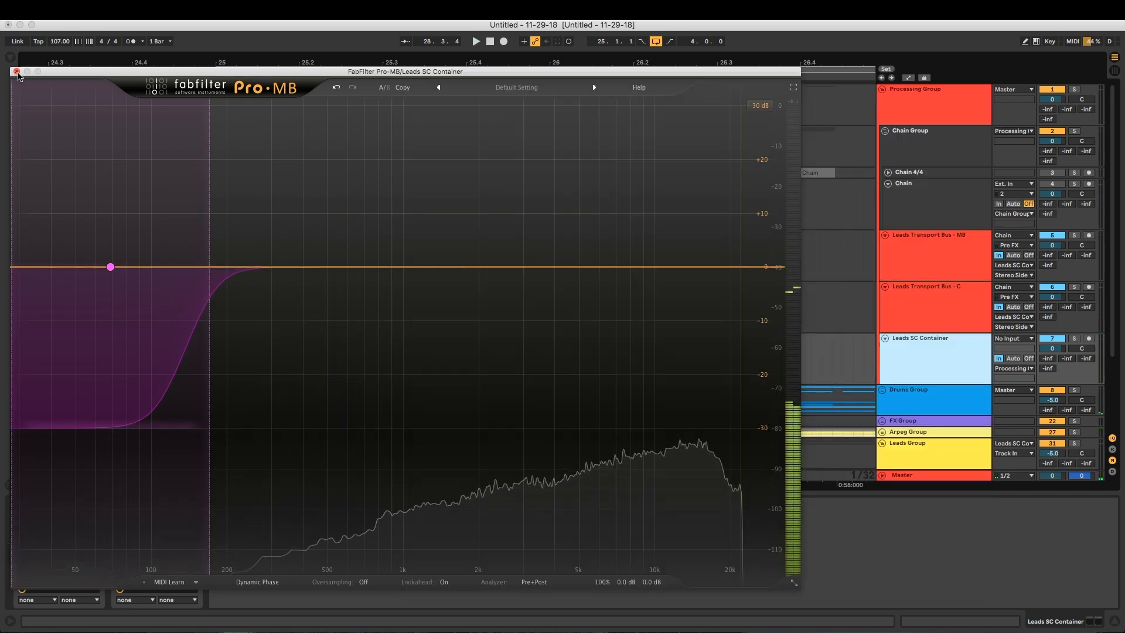
pyautogui.click(17, 71)
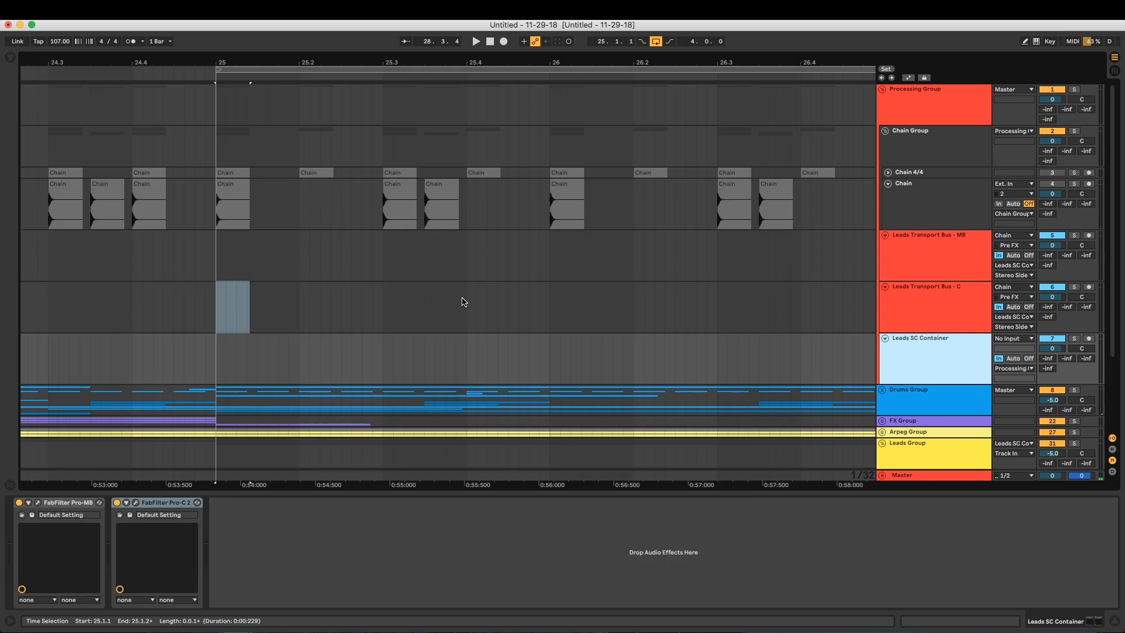
# Fold the Chain track and its parent Chain Group
pyautogui.click(926, 297)
pyautogui.click(931, 338)
pyautogui.click(960, 298)
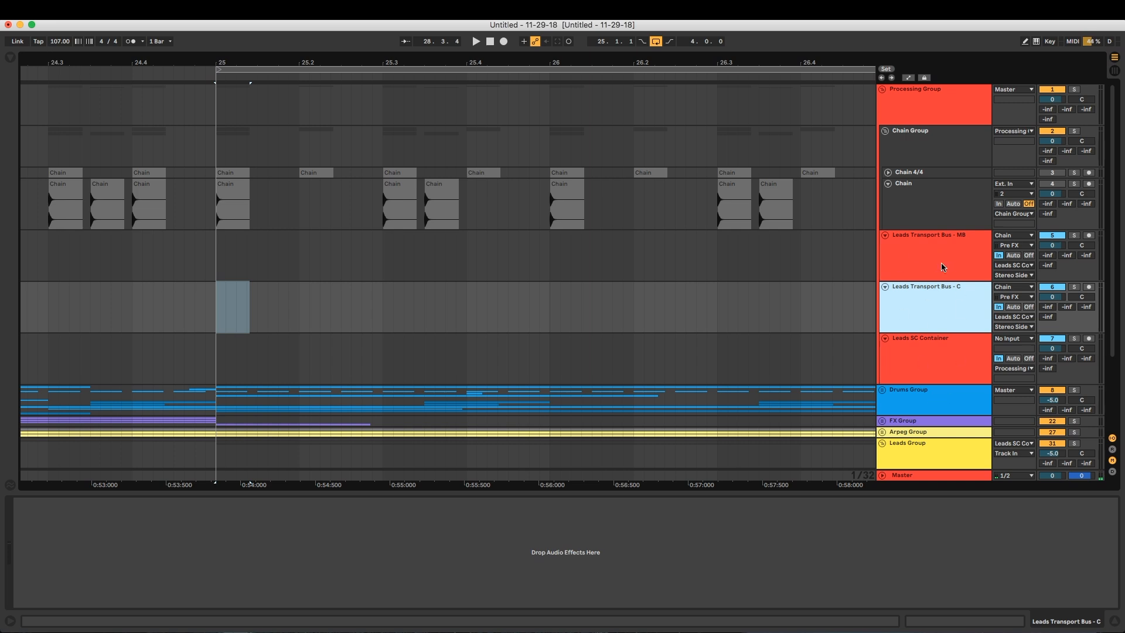
pyautogui.click(918, 200)
pyautogui.click(888, 182)
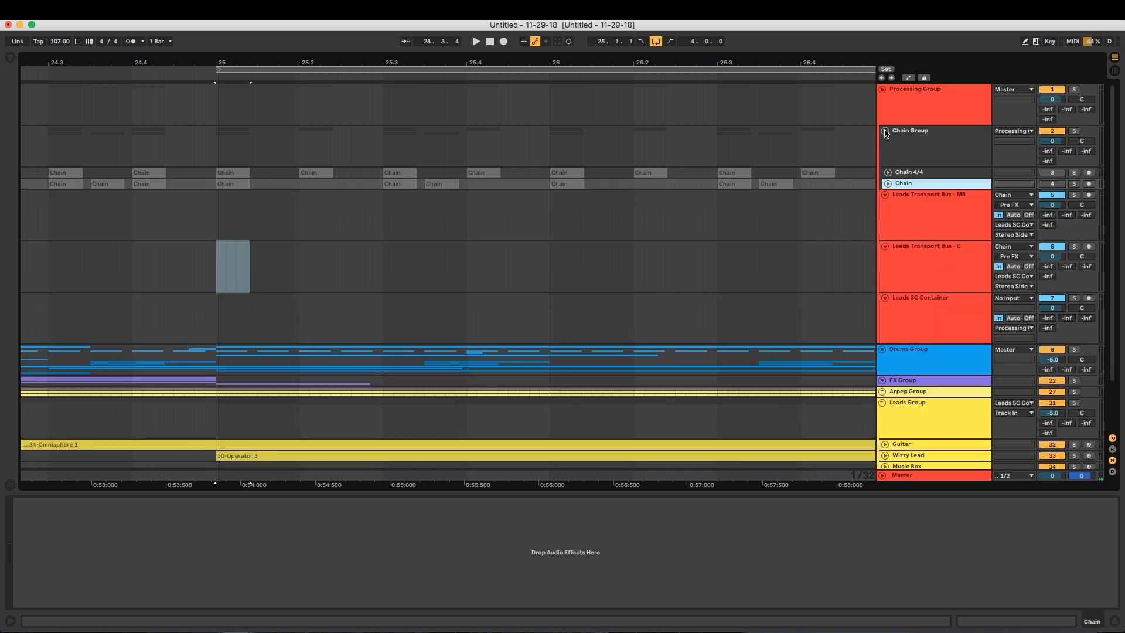
pyautogui.click(885, 131)
pyautogui.click(937, 224)
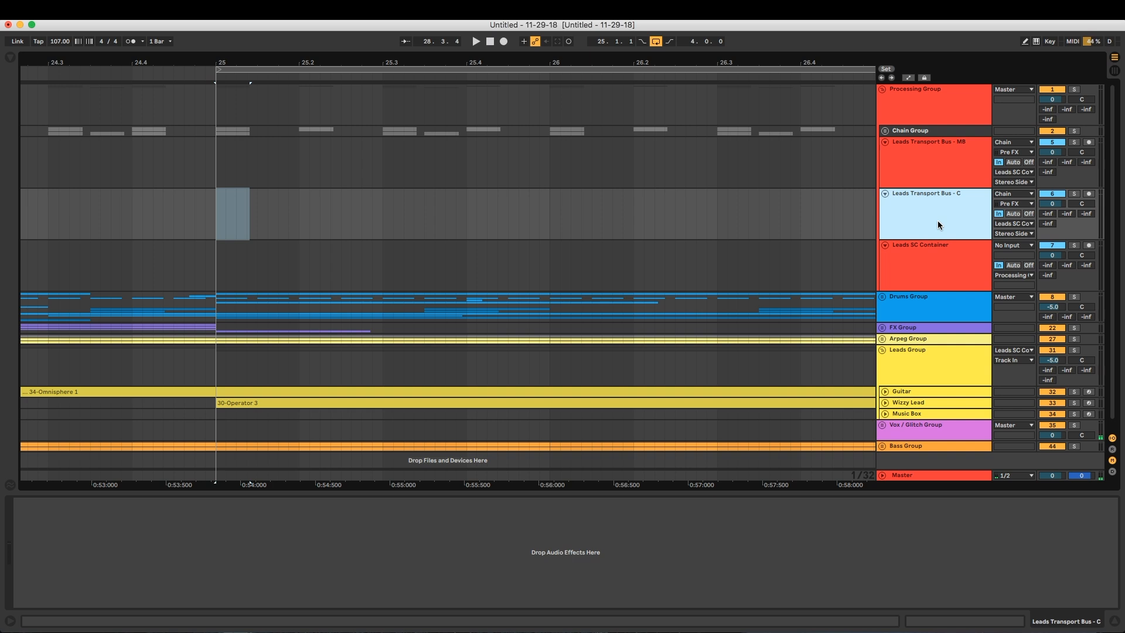
pyautogui.click(934, 251)
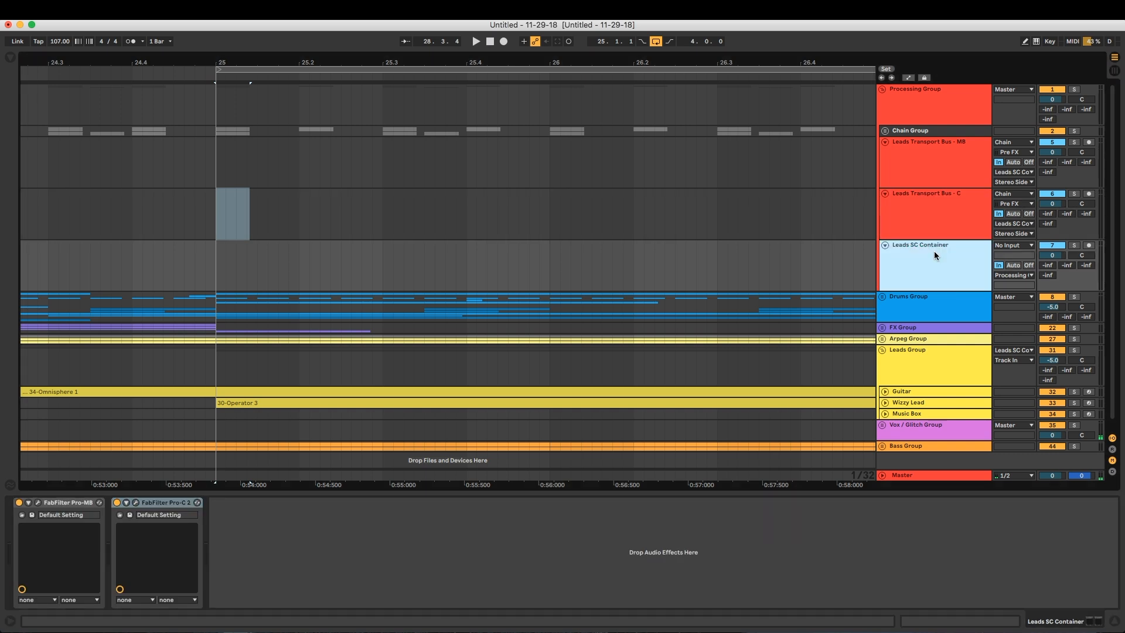
pyautogui.click(930, 173)
pyautogui.keyDown('shift'); pyautogui.click(925, 215); pyautogui.keyUp('shift')
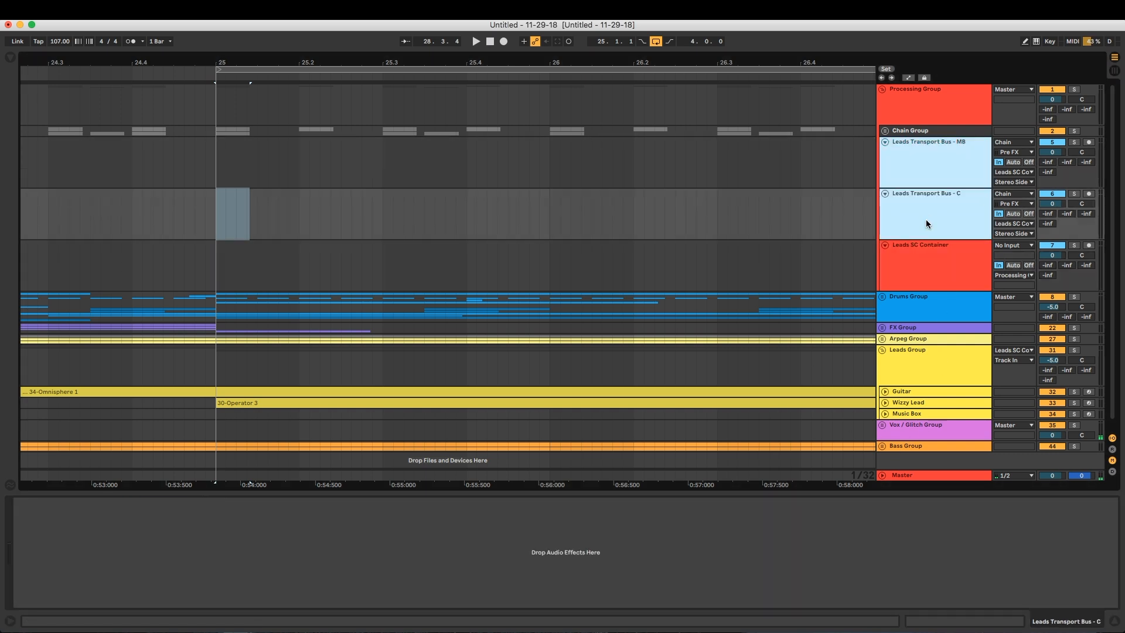
pyautogui.click(934, 203)
pyautogui.press('Down')
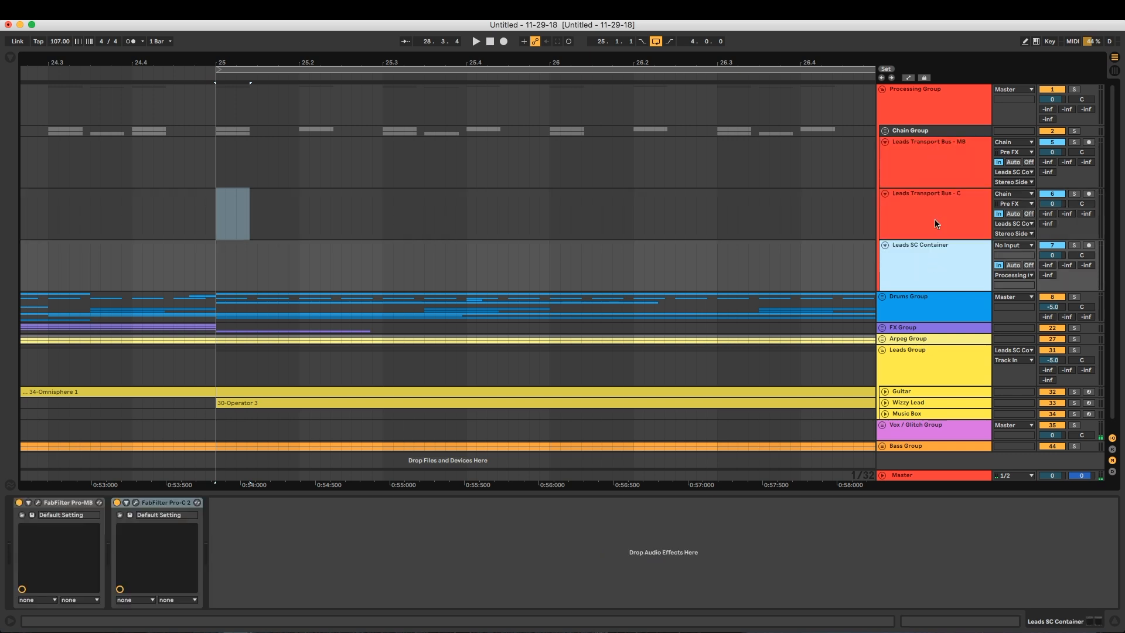
# Group the MB and C transport bus tracks as Leads Transport Bus, and fold both tracks inside it
pyautogui.click(933, 177)
pyautogui.keyDown('shift'); pyautogui.click(930, 209); pyautogui.keyUp('shift')
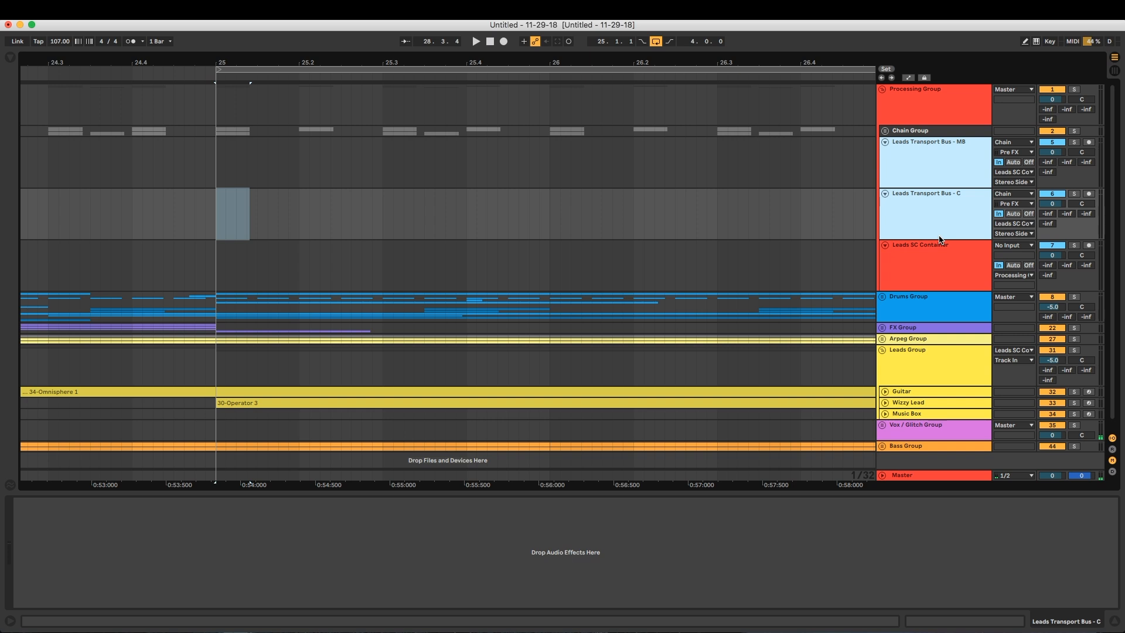
pyautogui.press('super+g')
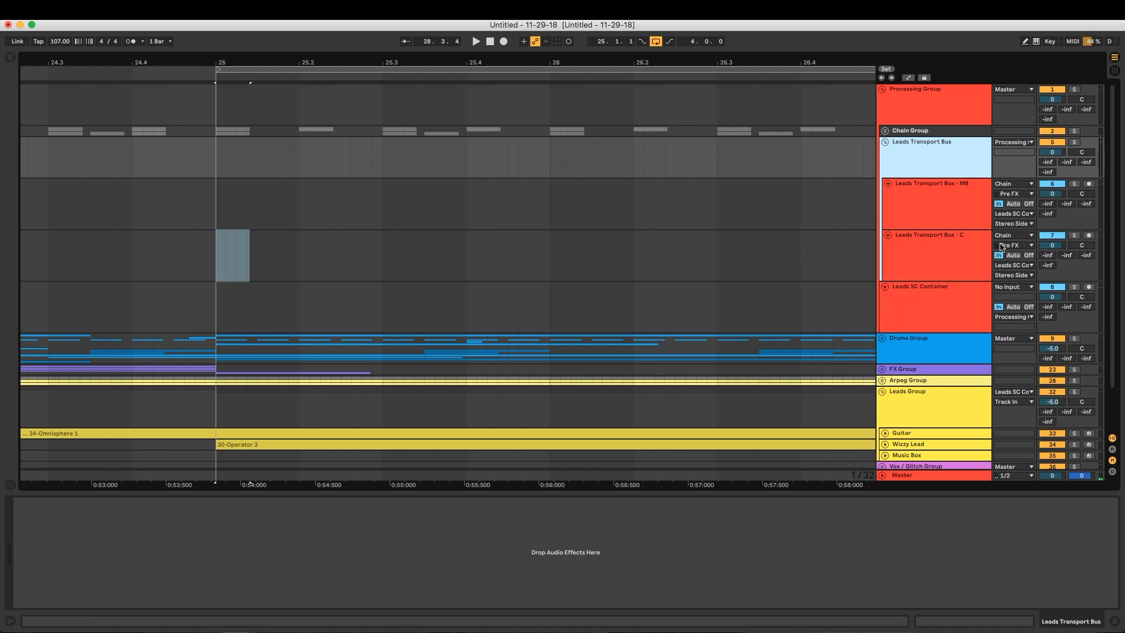
pyautogui.click(934, 209)
pyautogui.press('u')
pyautogui.click(933, 210)
pyautogui.press('u')
# Put Leads SC Container into its own group and name it SC Container Group
pyautogui.click(934, 210)
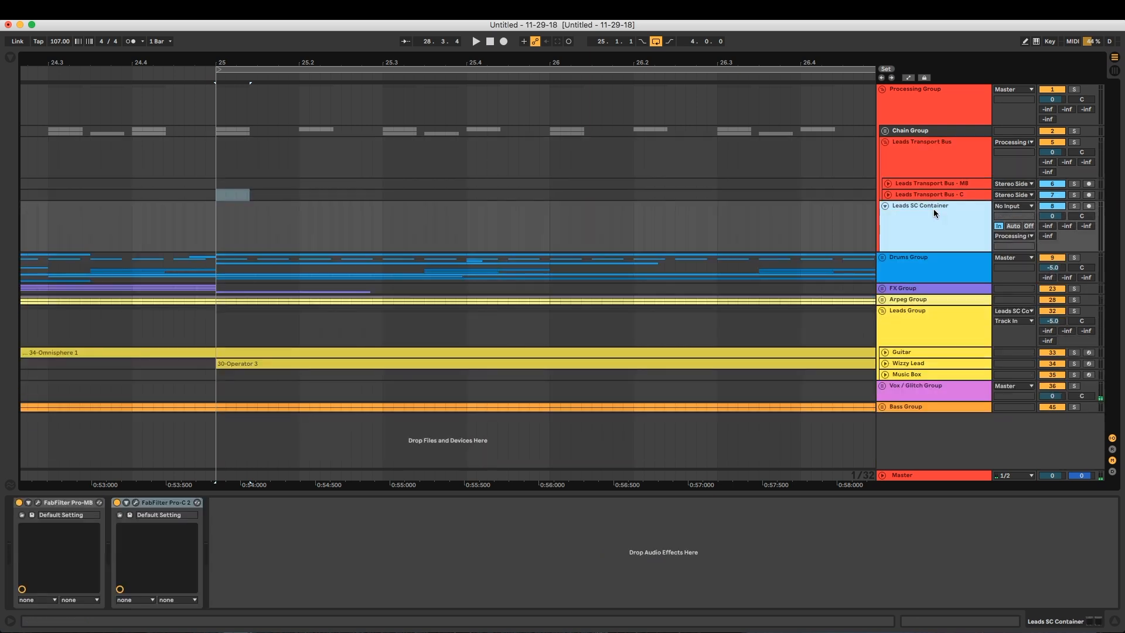
pyautogui.press('super+g')
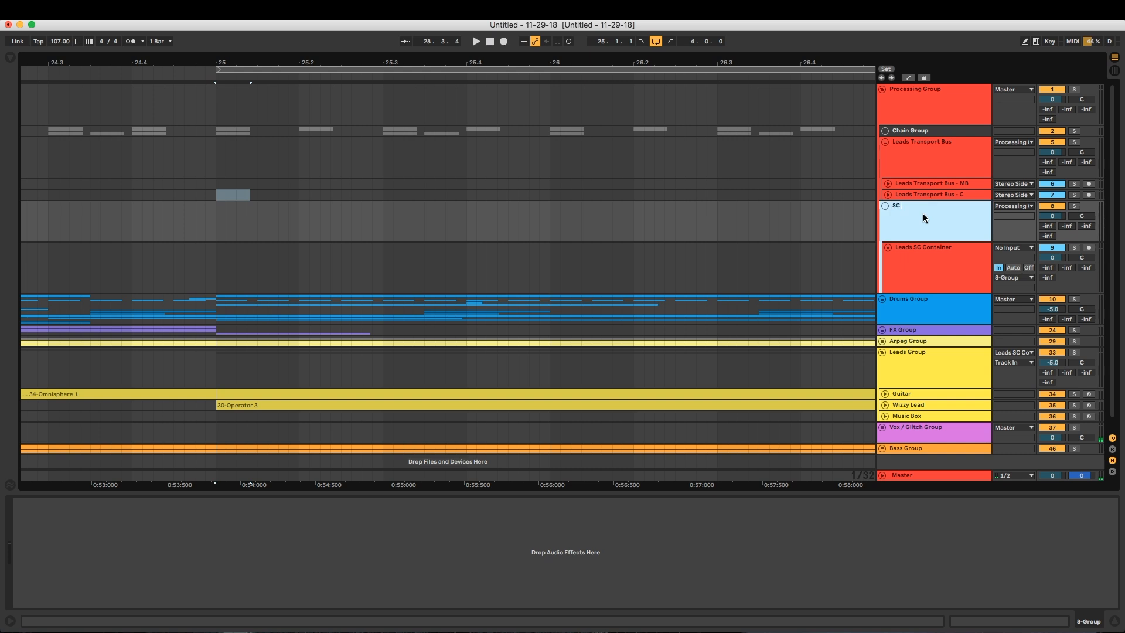
pyautogui.write('SC Container Group')
pyautogui.press('Return')
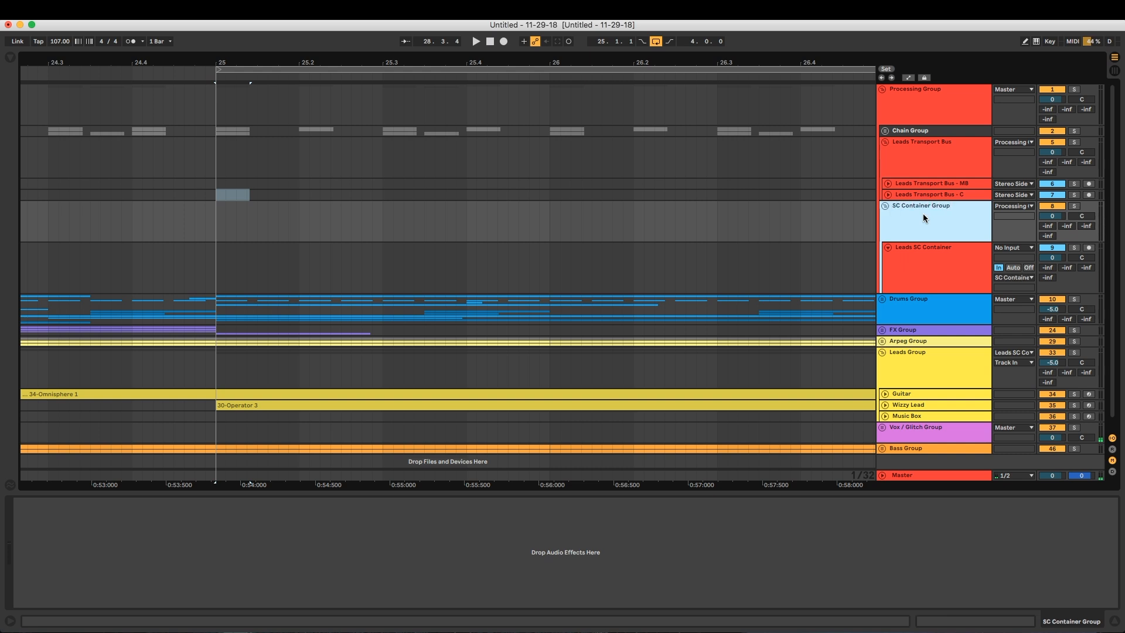
# Rename the Leads Transport Bus group as Leads Transport Bus Groups and fold it
pyautogui.press('Up')
pyautogui.press('Up')
pyautogui.press('Up')
pyautogui.press('super+r')
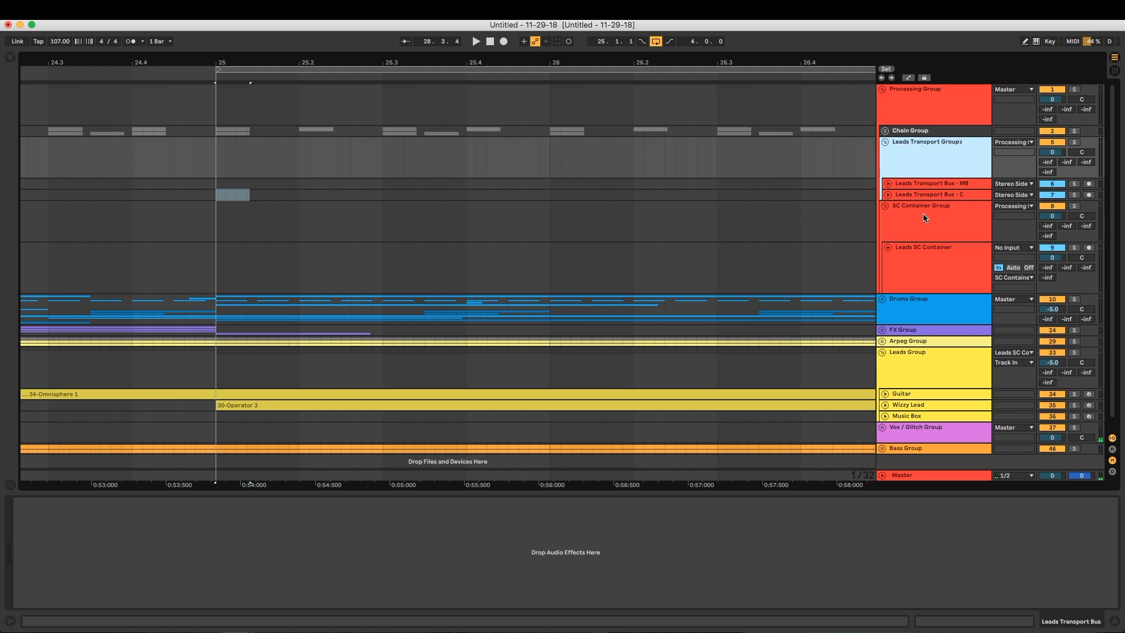
pyautogui.write('Bus')
pyautogui.press('Return')
pyautogui.press('Left')
# Fold SC Container Group and select Processing Group
pyautogui.click(932, 209)
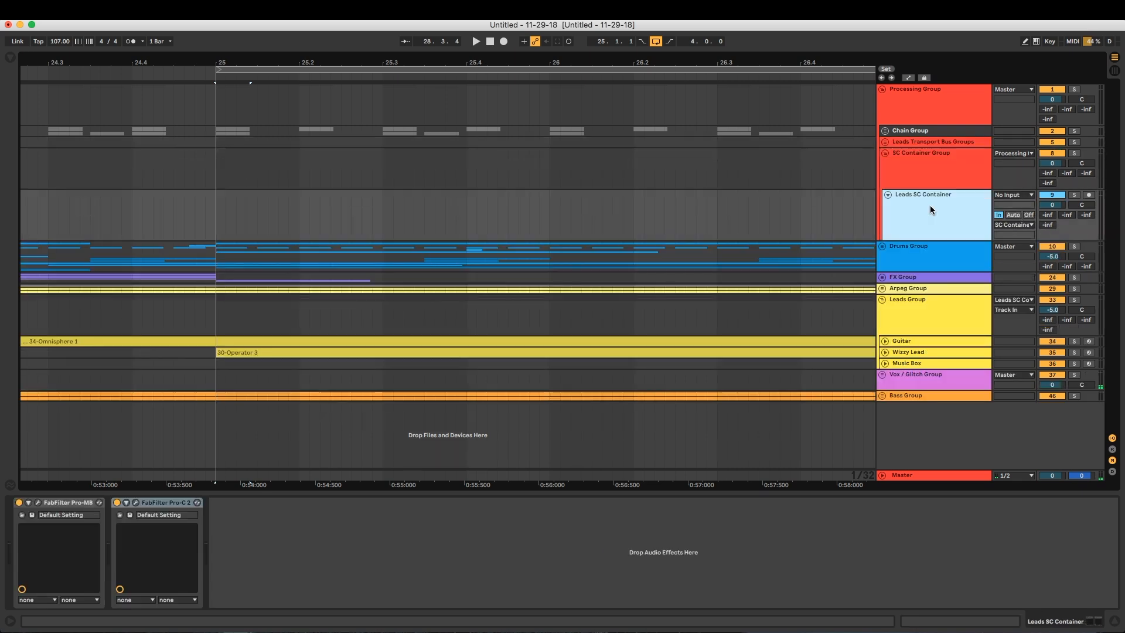
pyautogui.press('Left')
pyautogui.press('Up')
pyautogui.press('Up')
pyautogui.press('Up')
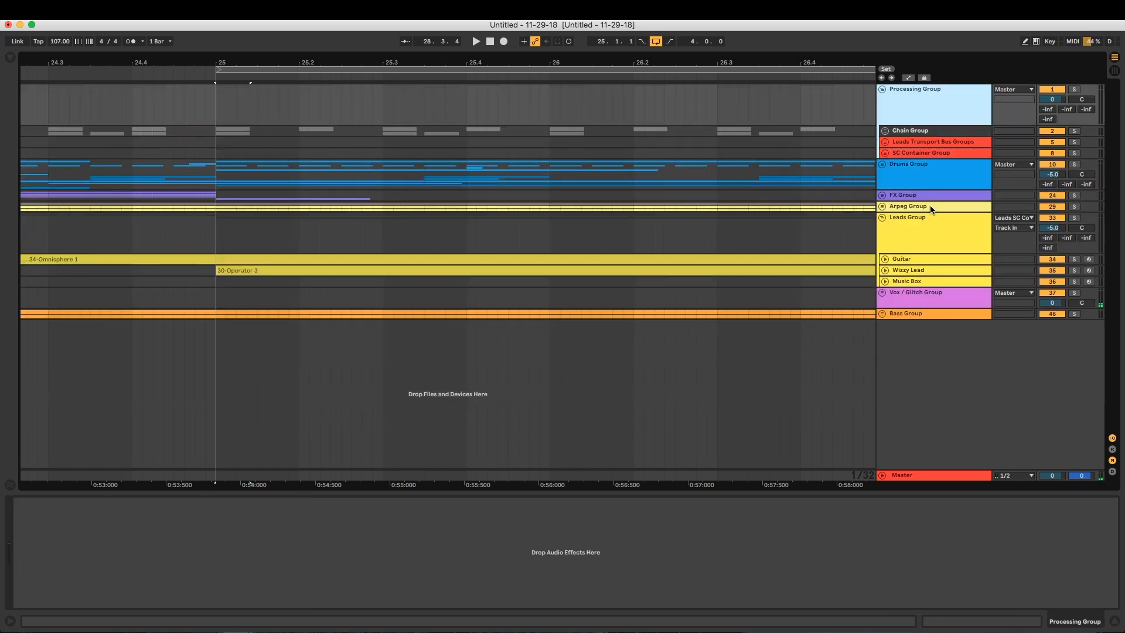
# Unfold Leads Transport Bus Groups and select the Leads Transport Bus - MB track
pyautogui.click(957, 144)
pyautogui.press('Right')
pyautogui.press('Down')
pyautogui.press('Down')
pyautogui.press('Down')
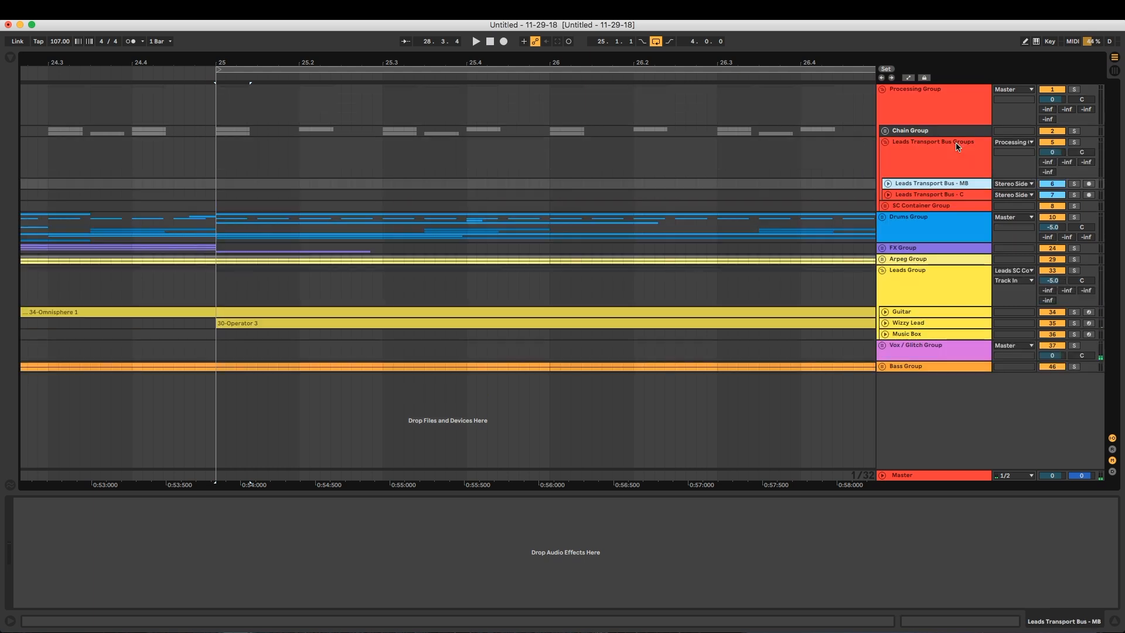
# Unfold SC Container Group and select it below the Leads Transport Bus Groups
pyautogui.press('Right')
pyautogui.press('Down')
pyautogui.click(956, 153)
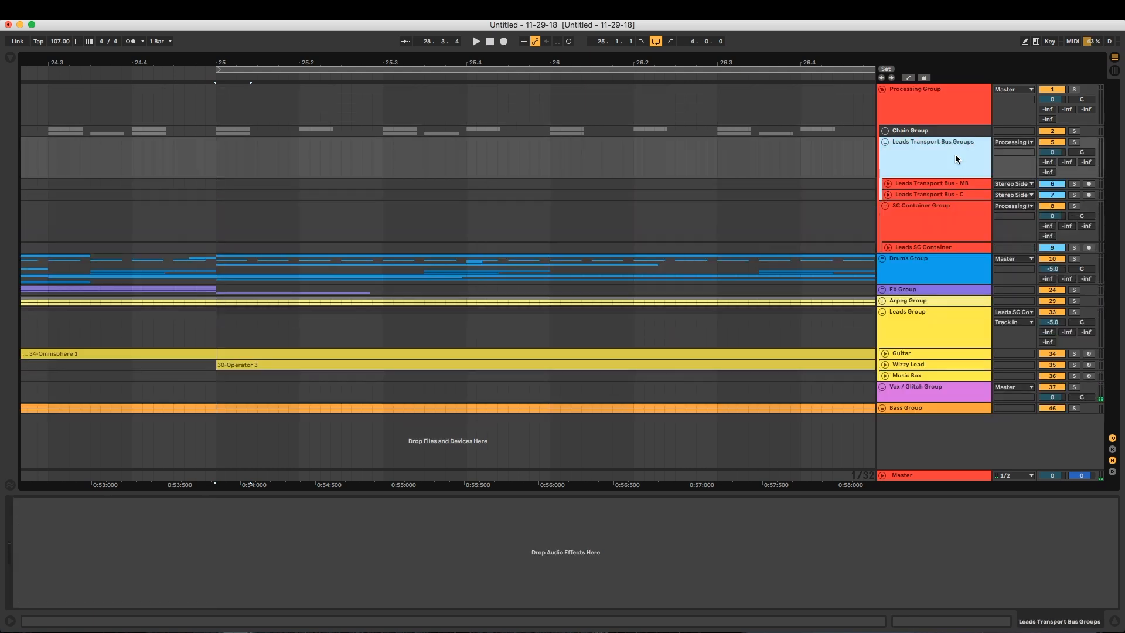
pyautogui.click(910, 227)
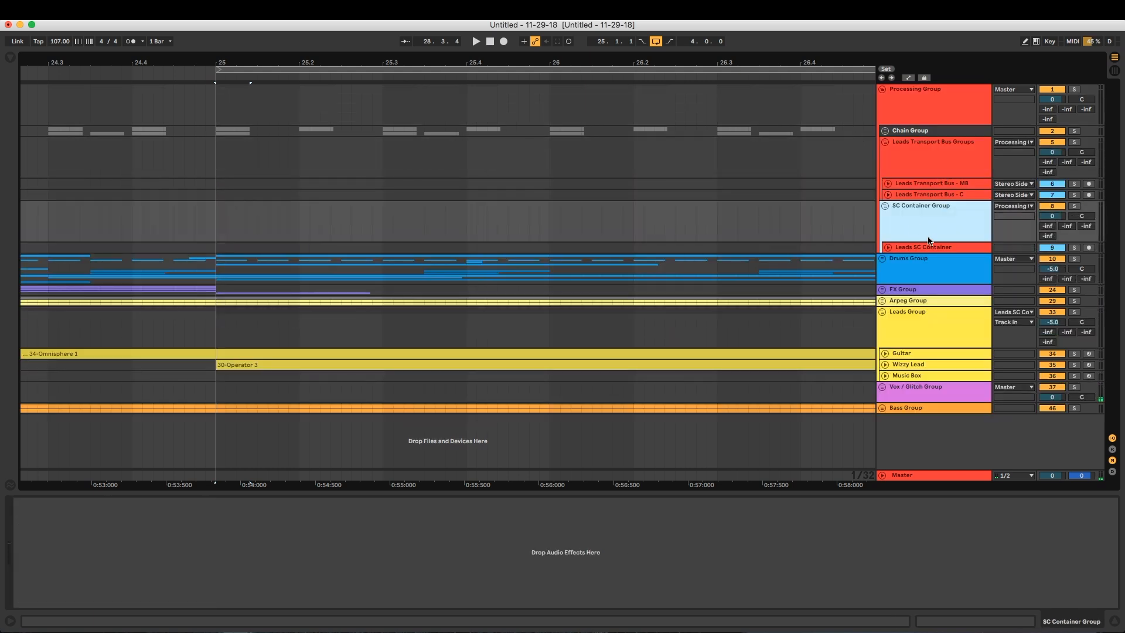
# Fold the Leads Group and unfold the Bass Group
pyautogui.click(897, 325)
pyautogui.click(882, 311)
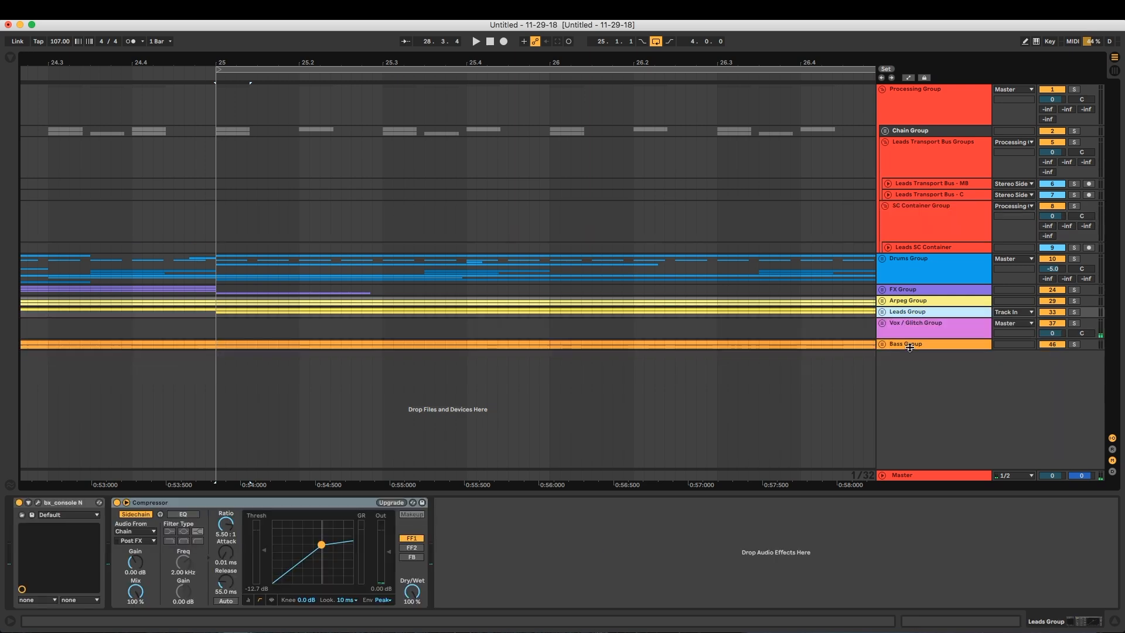
pyautogui.click(896, 345)
pyautogui.click(882, 345)
pyautogui.click(920, 207)
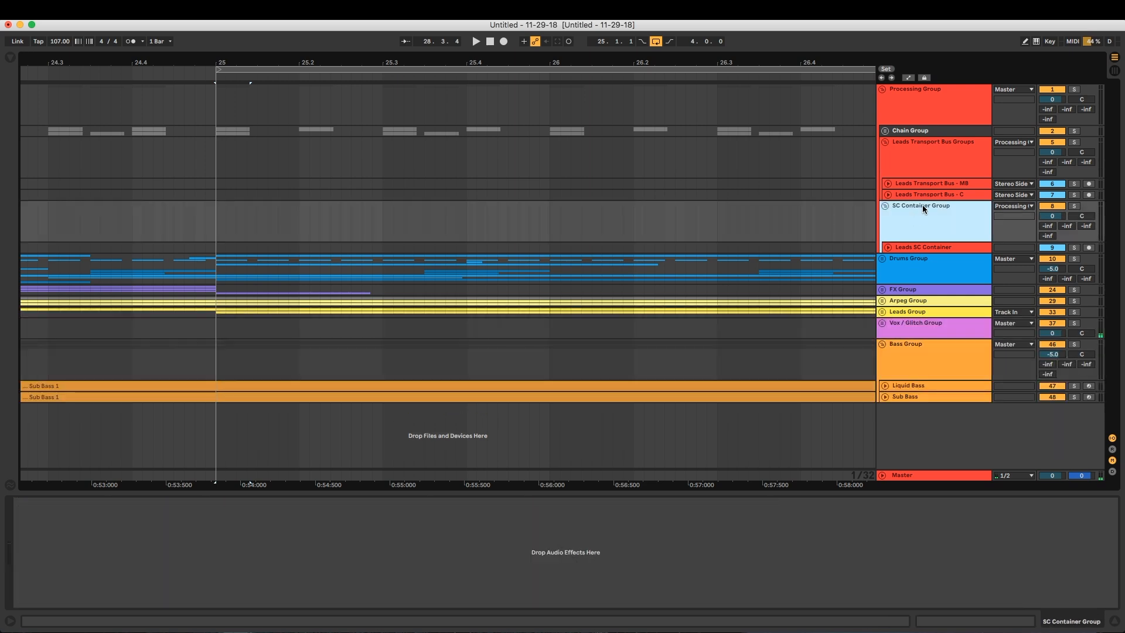
# Duplicate the Leads SC Container track and rename the copy Bass SC Container
pyautogui.click(924, 251)
pyautogui.click(888, 248)
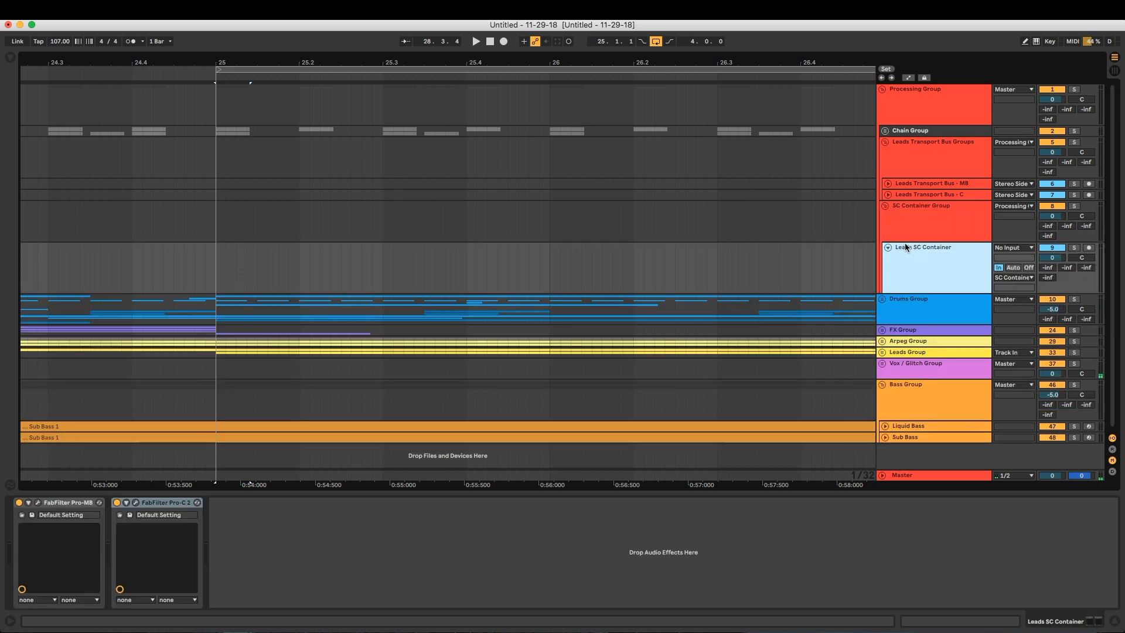
pyautogui.rightClick(917, 252)
pyautogui.click(927, 277)
pyautogui.click(921, 314)
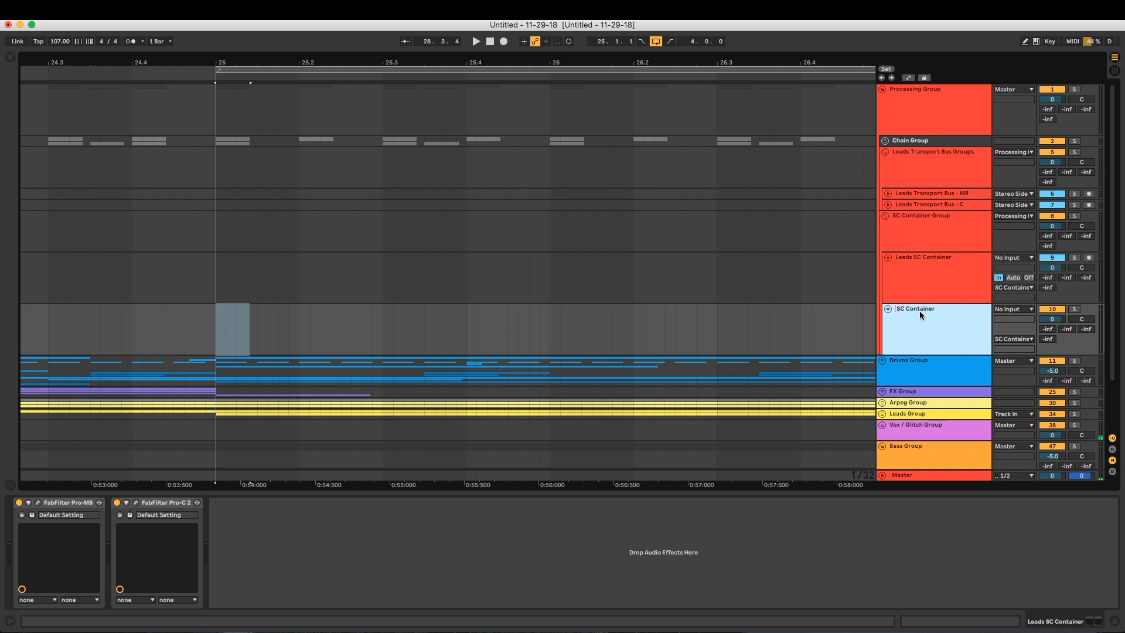
pyautogui.press('Return')
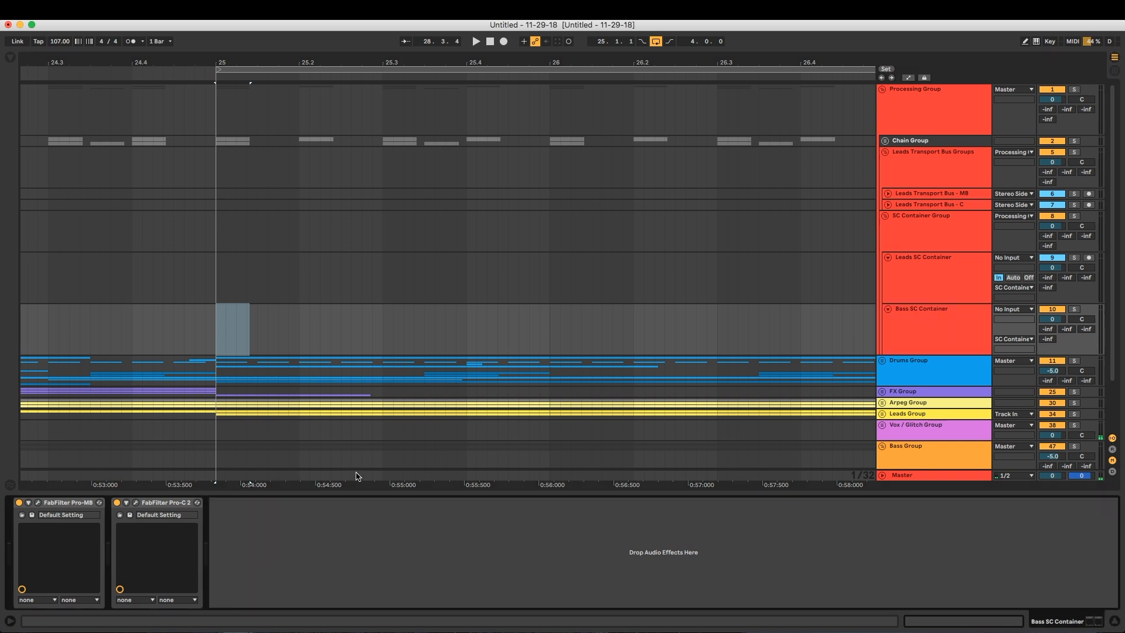
# Remove FabFilter Pro-MB from the Bass SC Container track, keeping only FabFilter Pro-C 2
pyautogui.click(918, 322)
pyautogui.click(68, 502)
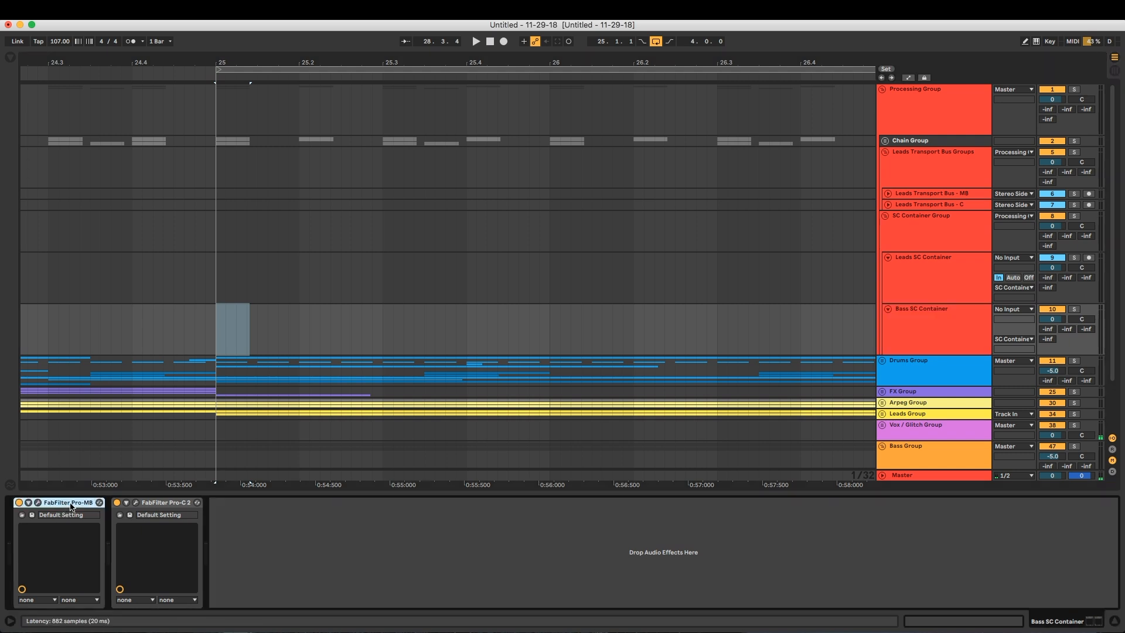
pyautogui.press('Delete')
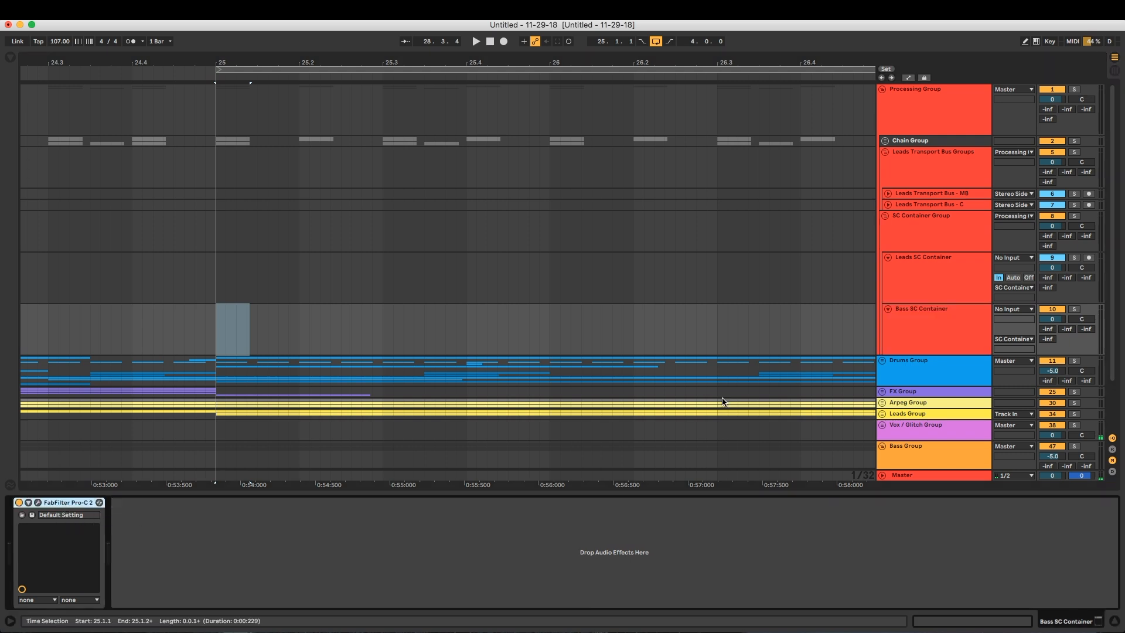
pyautogui.click(943, 320)
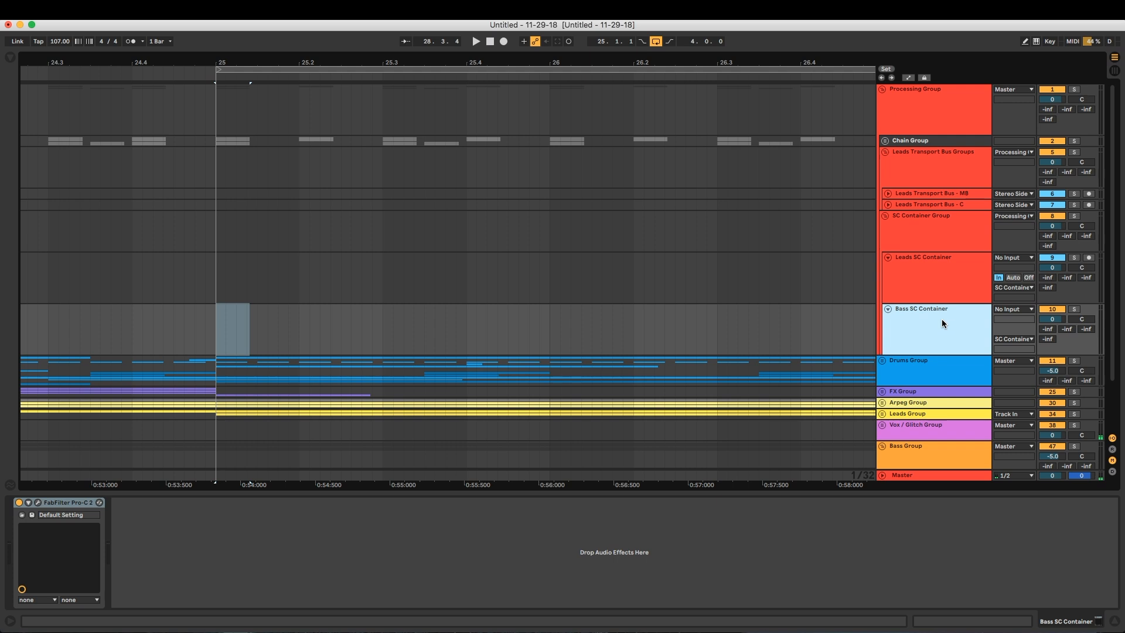
# Duplicate Leads Transport Bus Groups and delete the Leads Transport Bus - MB track from the copy
pyautogui.click(916, 162)
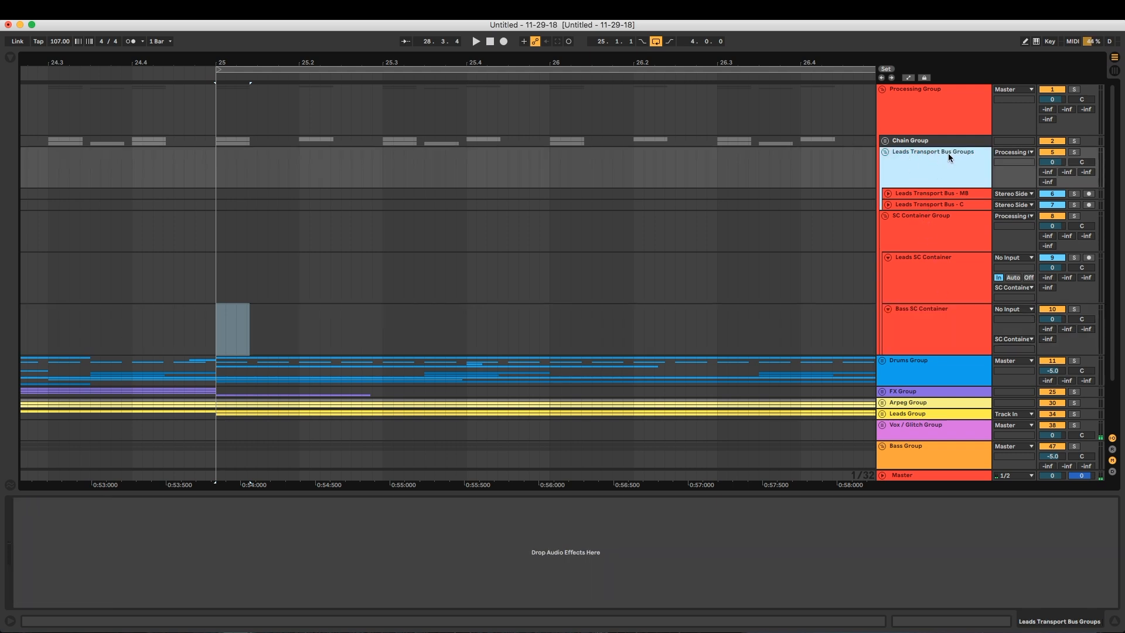
pyautogui.rightClick(923, 158)
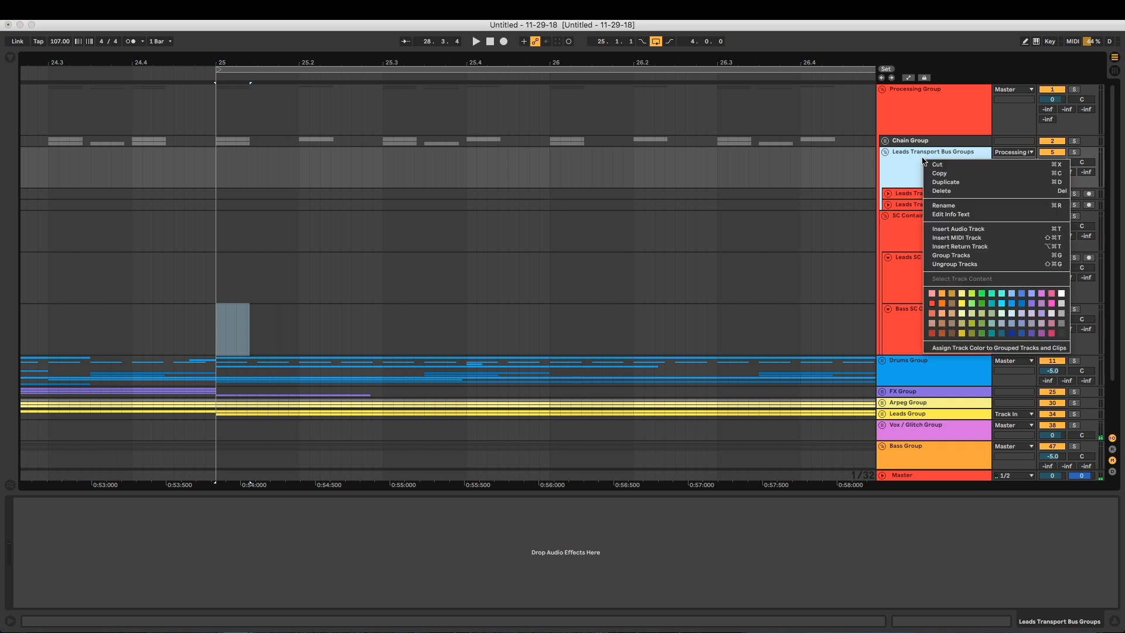
pyautogui.click(946, 182)
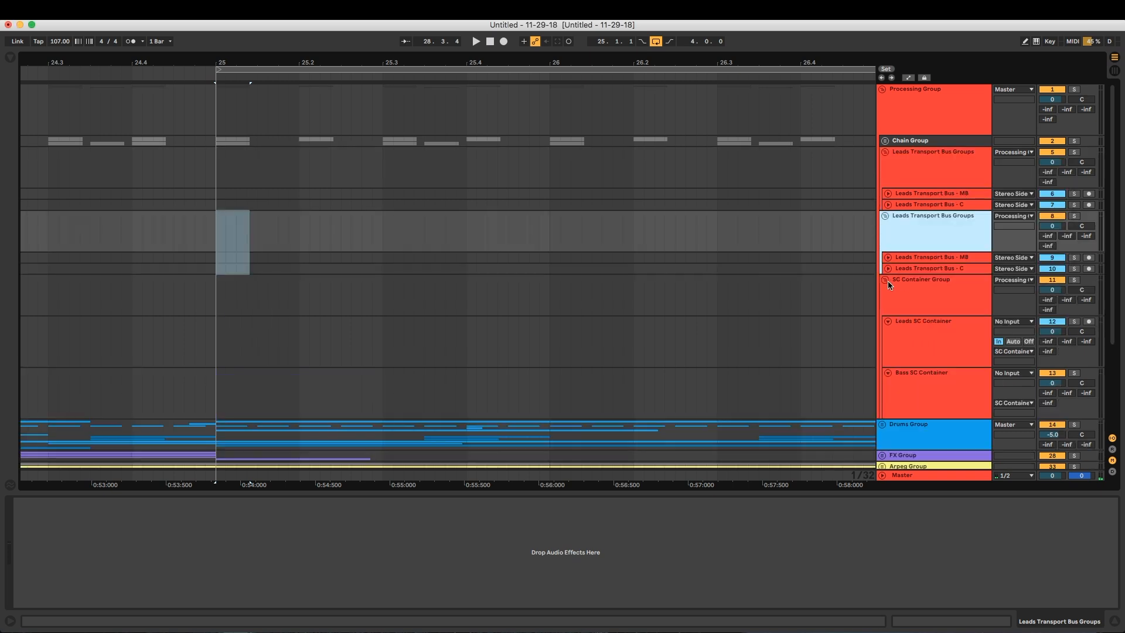
pyautogui.click(937, 259)
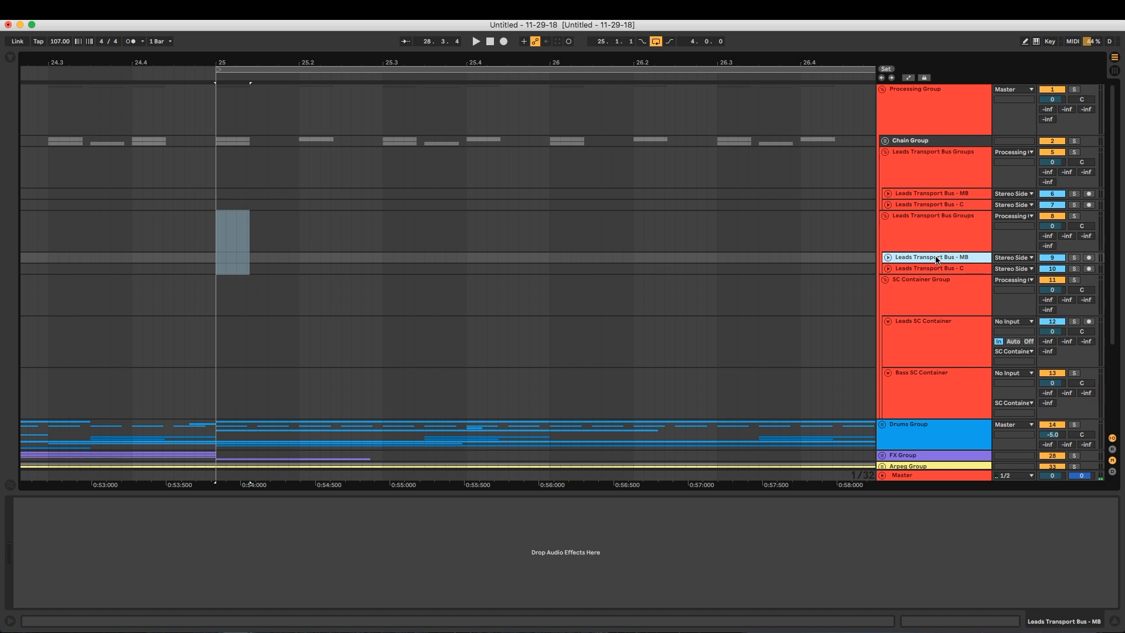
pyautogui.press('Delete')
# Rename the duplicated transport bus group as Bass Transport Bus Groups
pyautogui.click(917, 219)
pyautogui.press('super+r')
pyautogui.write('Bass Transport Bus Groups')
pyautogui.press('Return')
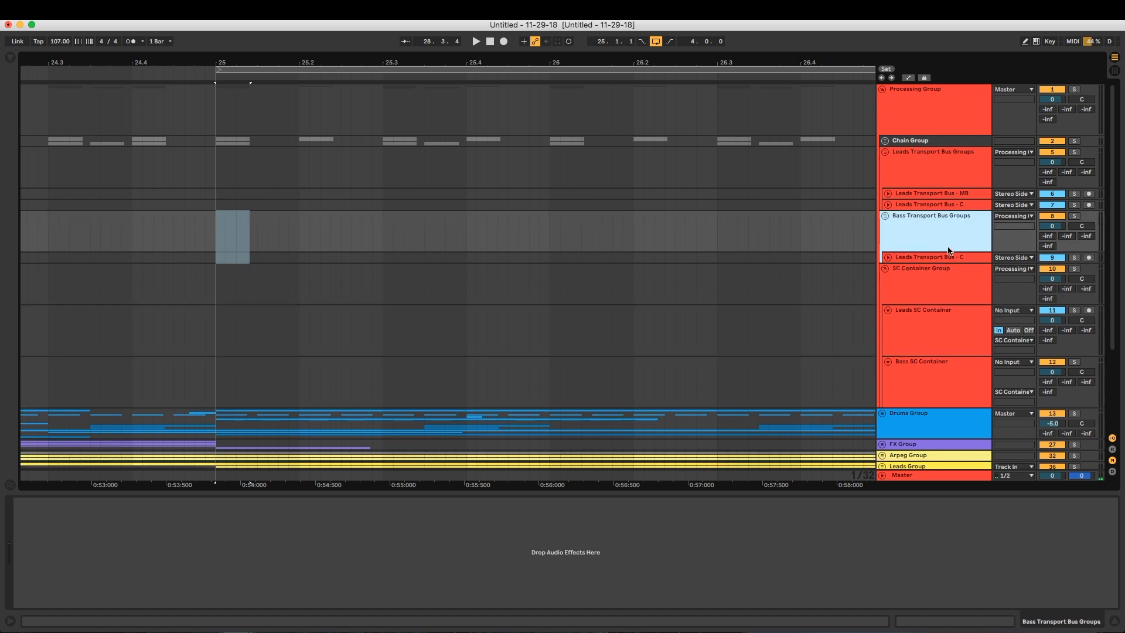
# Rename the track inside Bass Transport Bus Groups as Bass Transport Bus - C
pyautogui.press('Down')
pyautogui.press('super+r')
pyautogui.press('Left')
pyautogui.press('Delete')
pyautogui.press('Delete')
pyautogui.press('Delete')
pyautogui.press('Delete')
pyautogui.press('Delete')
pyautogui.press('Delete')
pyautogui.write('Bass')
pyautogui.press('Return')
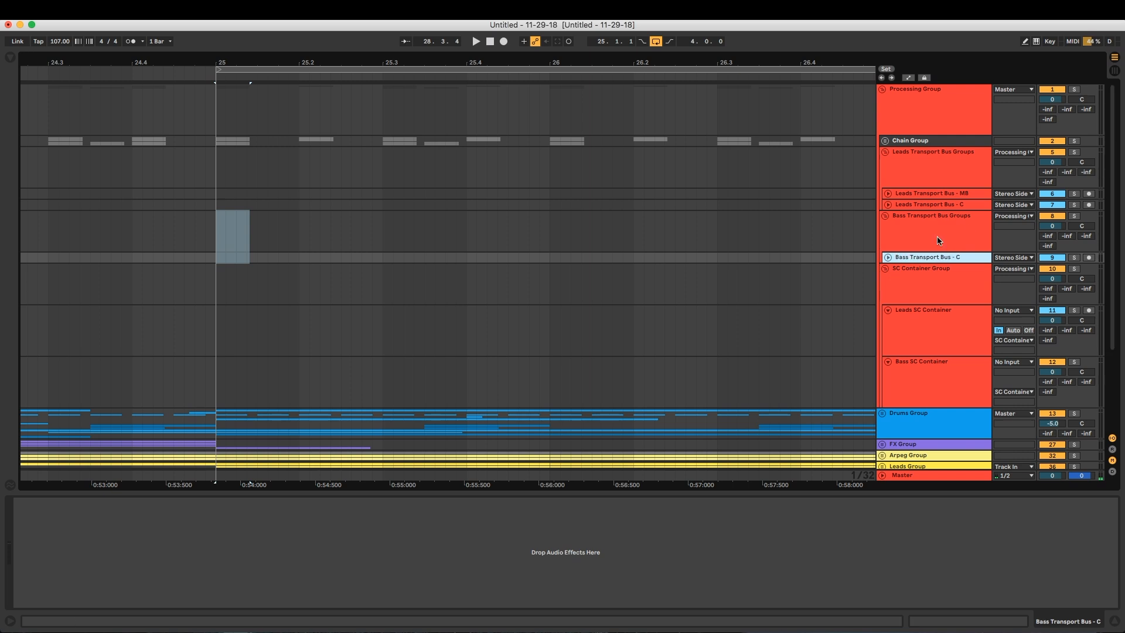
# Route the output of Bass Transport Bus - C to Bass SC Container, using the Stereo Side Chain-FabFilter Pro-C 2 channel
pyautogui.click(992, 232)
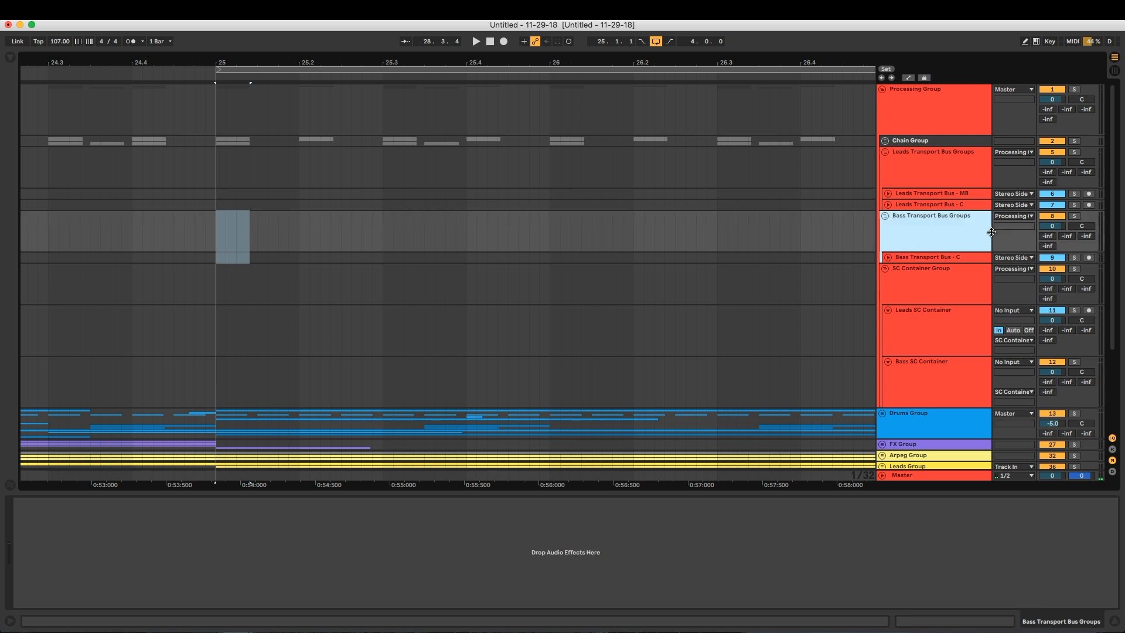
pyautogui.moveTo(991, 232); pyautogui.dragTo(991, 237)
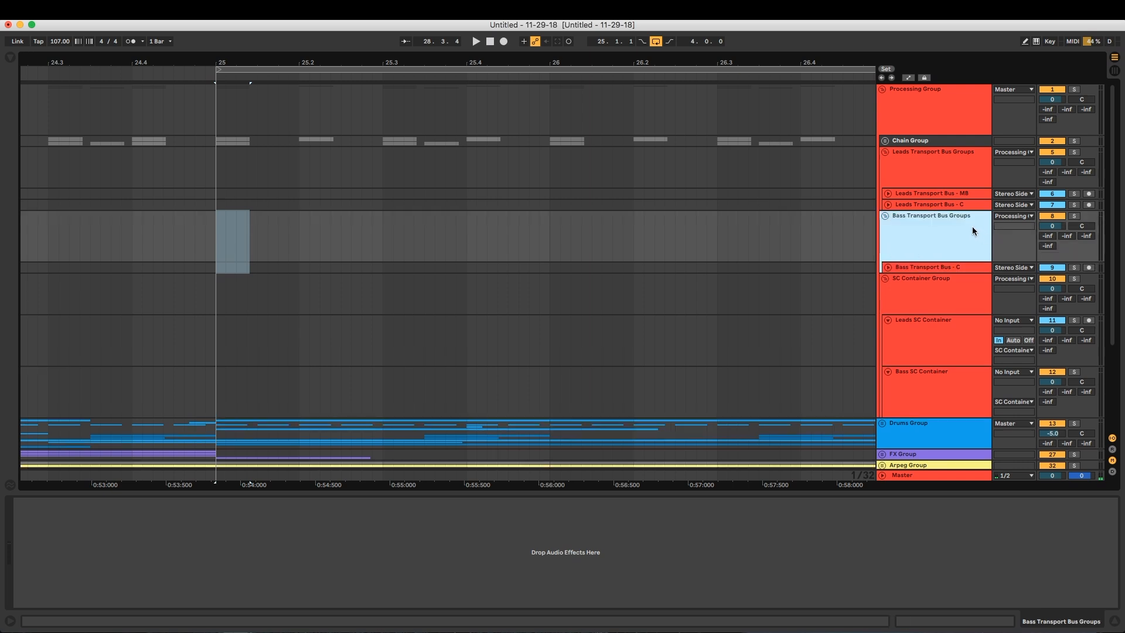
pyautogui.click(943, 270)
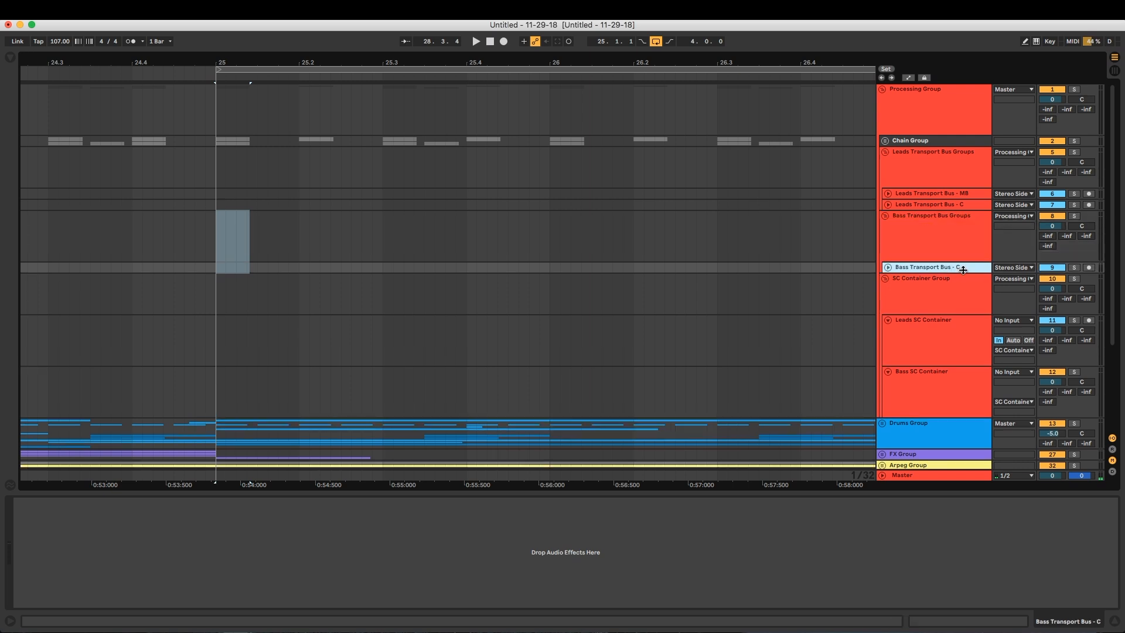
pyautogui.click(889, 267)
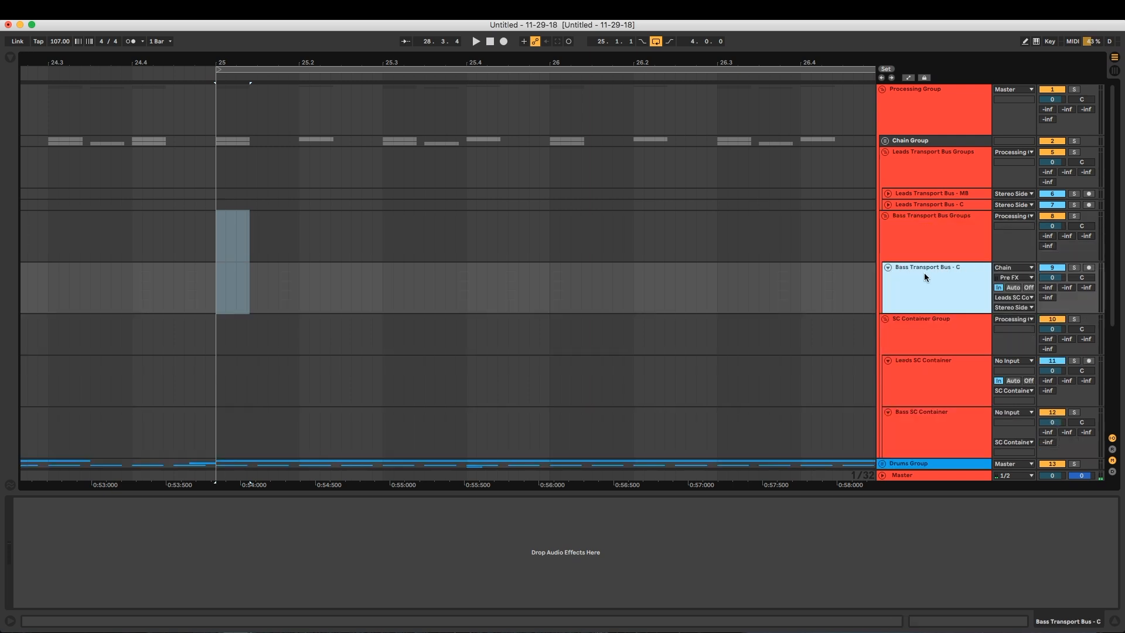
pyautogui.click(1011, 298)
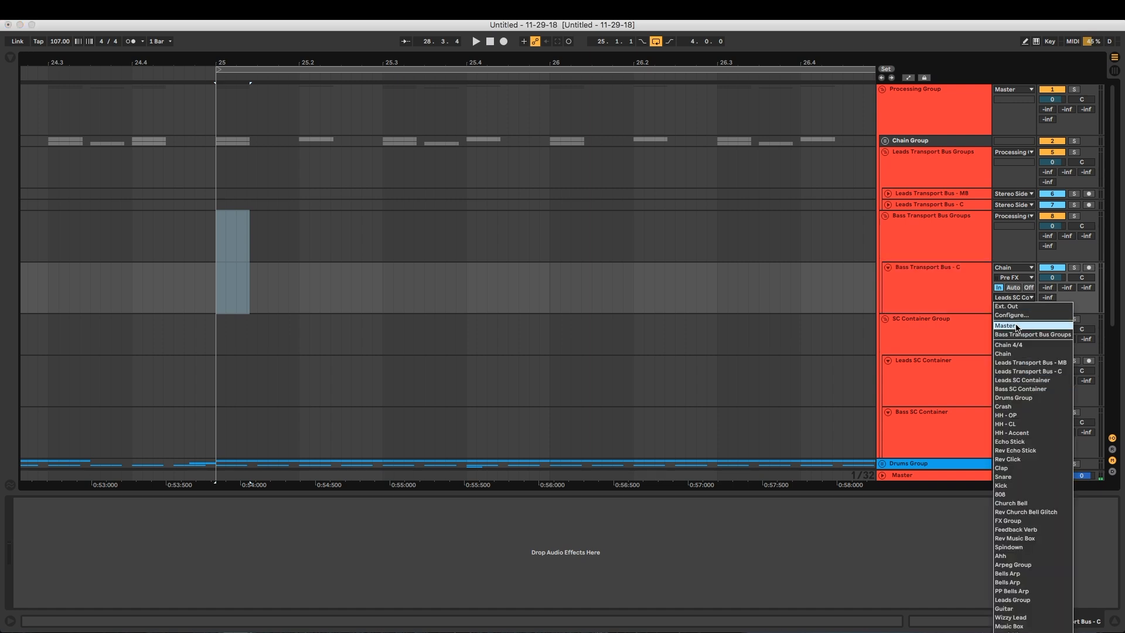
pyautogui.click(1017, 373)
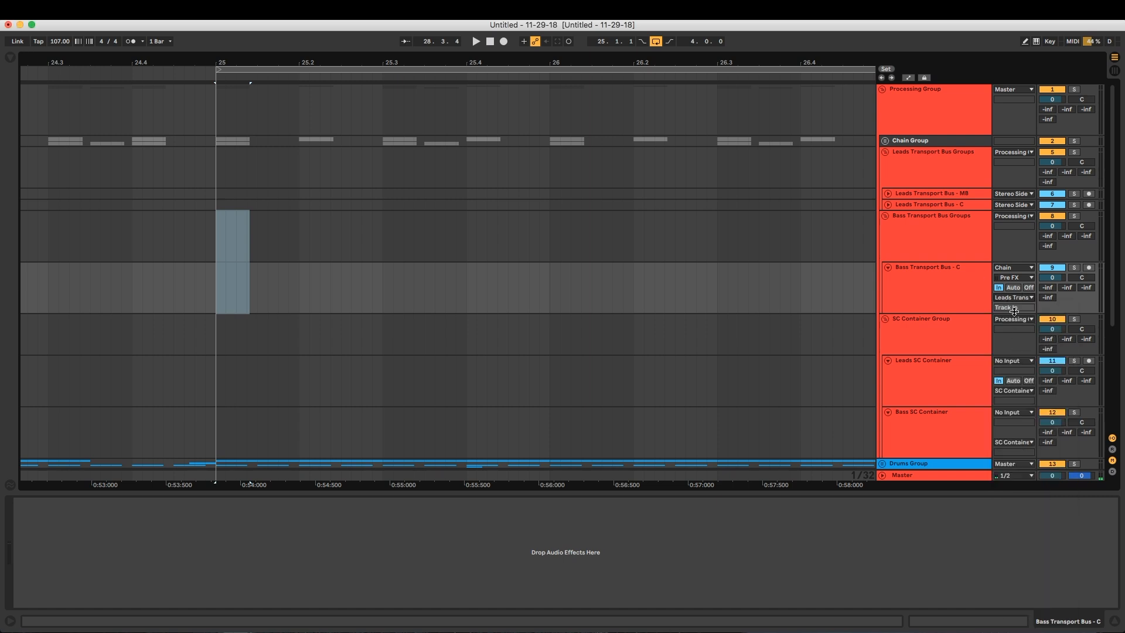
pyautogui.scroll(-2, 966, 346)
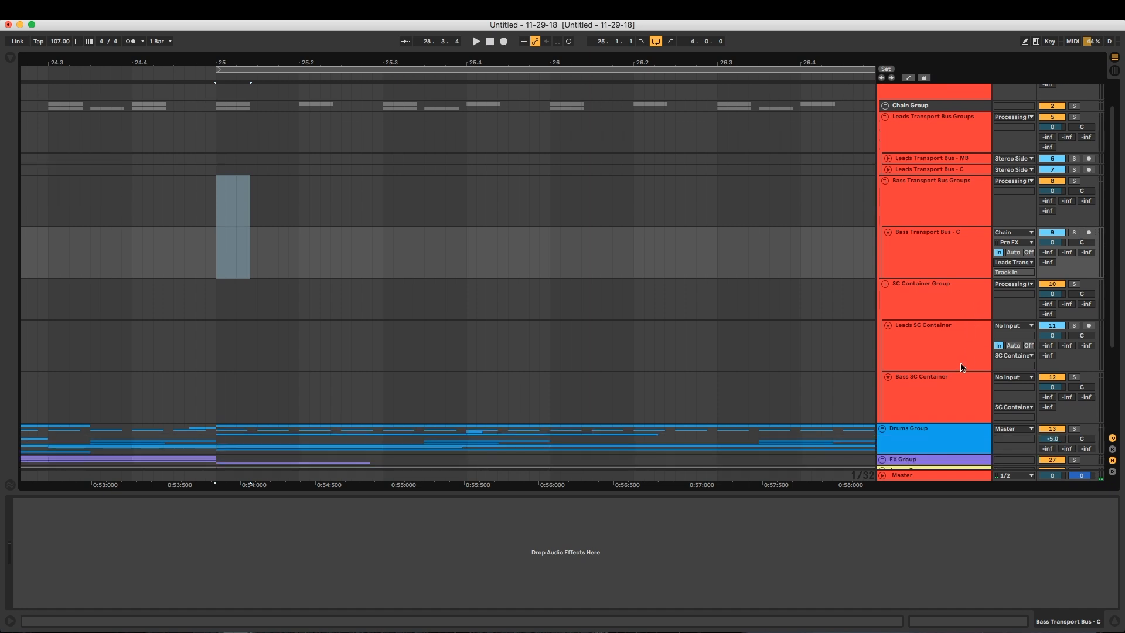
pyautogui.click(1023, 263)
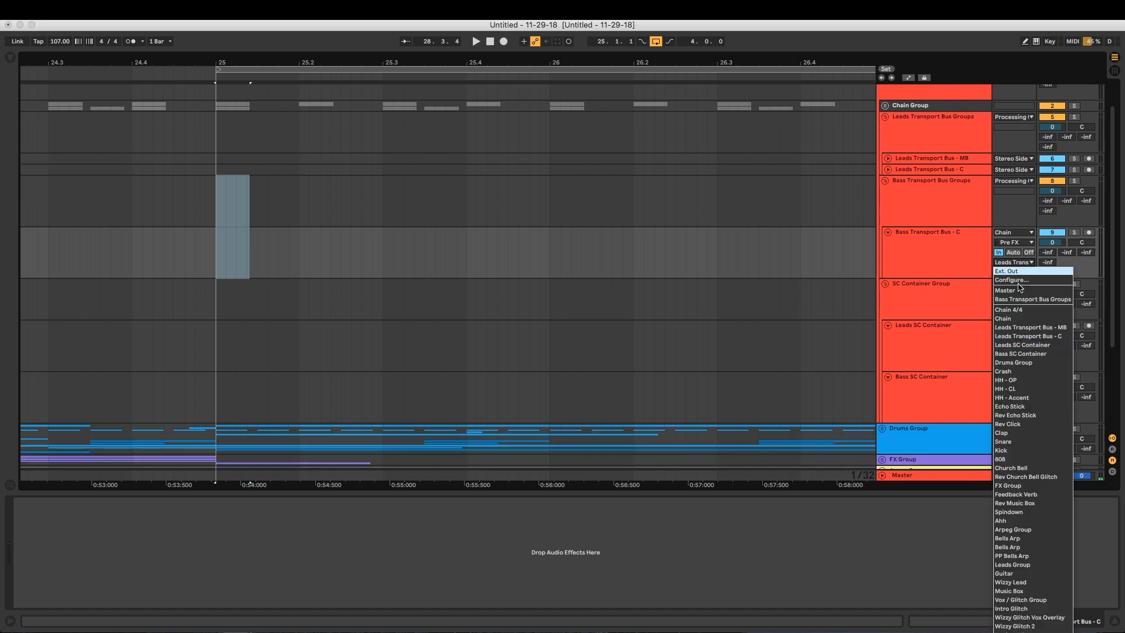
pyautogui.click(1019, 354)
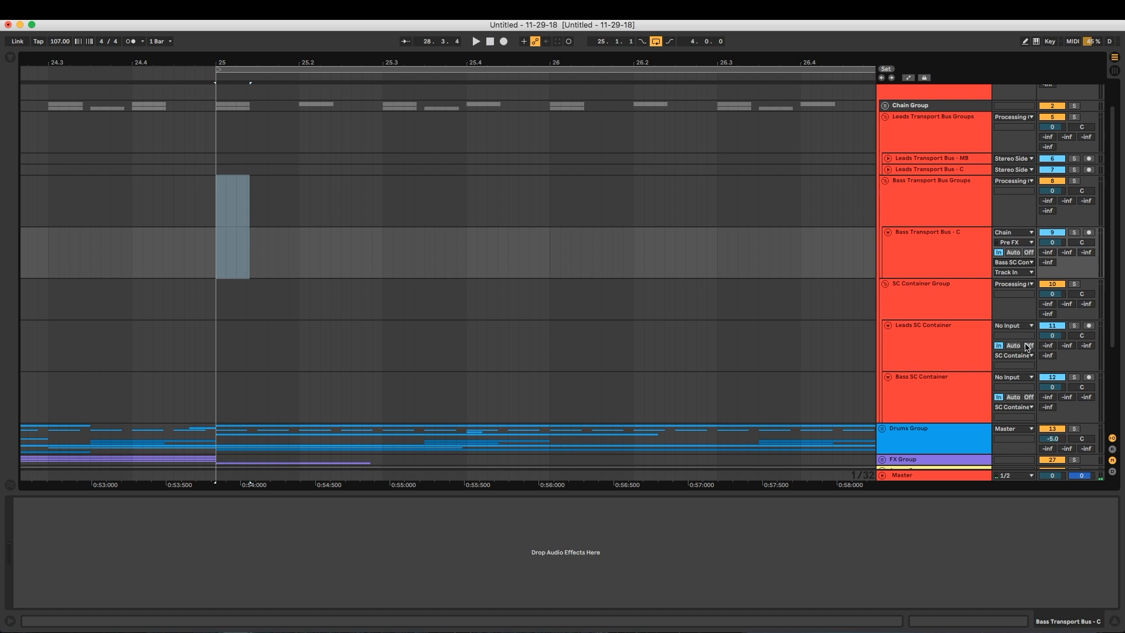
pyautogui.click(1012, 272)
pyautogui.click(1018, 292)
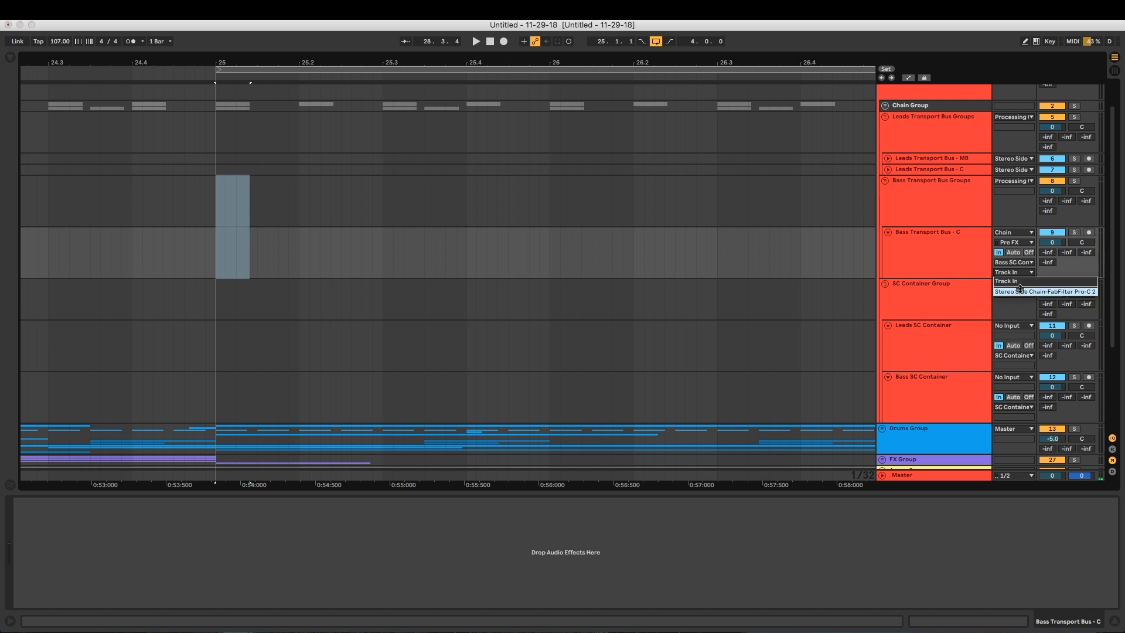
pyautogui.click(920, 250)
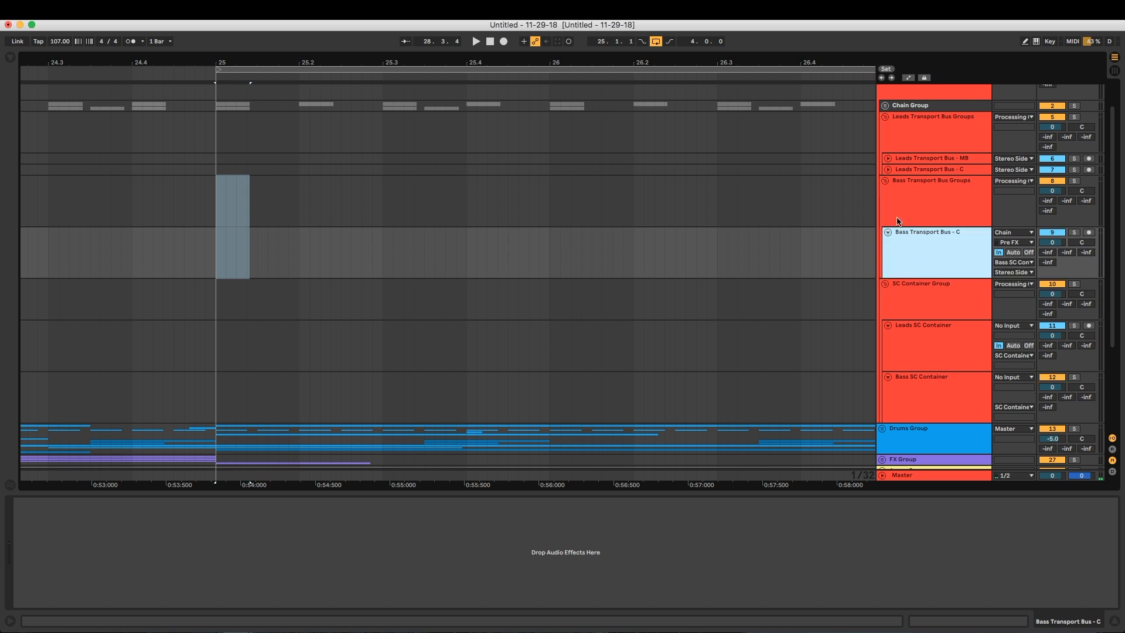
# Fold the Bass Transport Bus - C track and both the Bass and Leads Transport Bus Groups
pyautogui.click(888, 233)
pyautogui.click(885, 181)
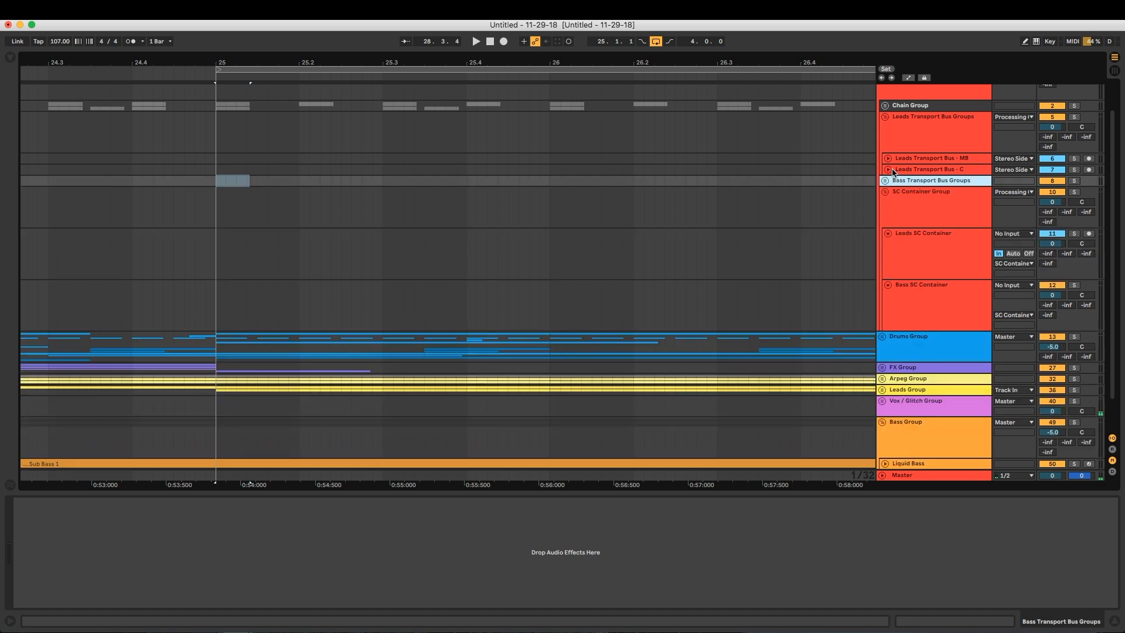
pyautogui.click(885, 116)
# Group the Leads and Bass Transport Bus Groups together, name the new group Transport Bus Groups and fold it
pyautogui.keyDown('shift'); pyautogui.click(923, 142); pyautogui.keyUp('shift')
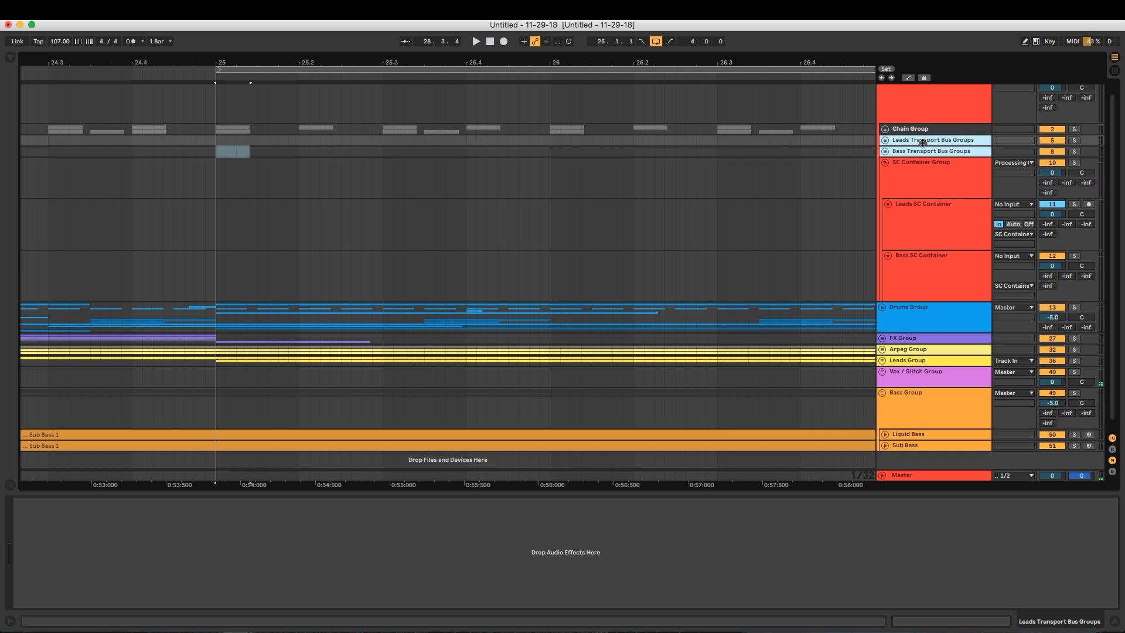
pyautogui.press('super+g')
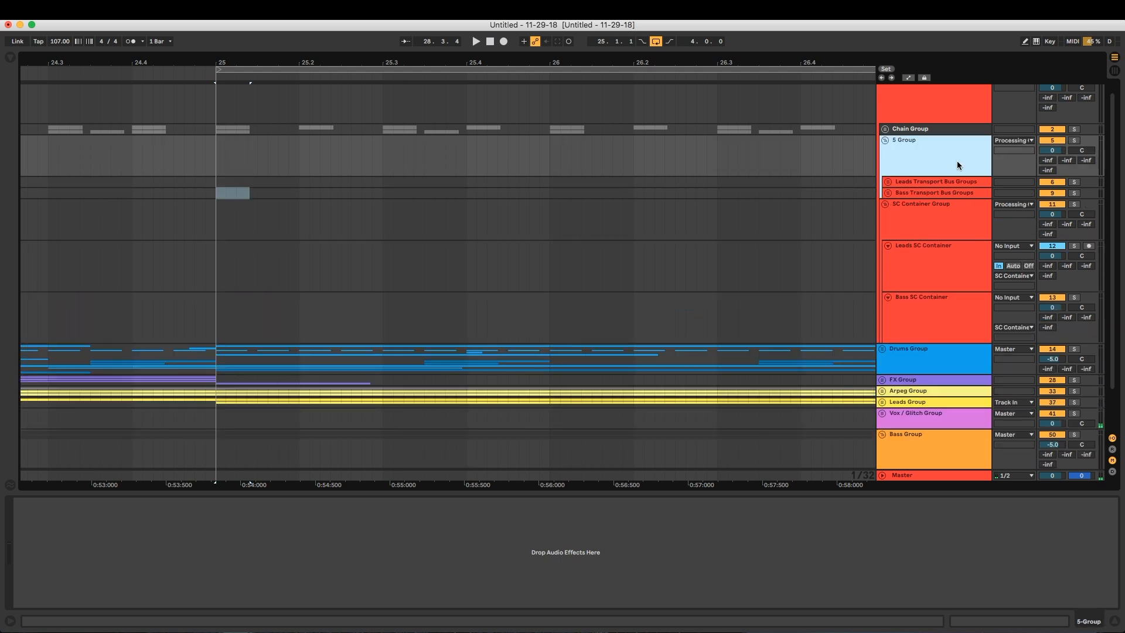
pyautogui.press('super+r')
pyautogui.write('Transport Bus Groups')
pyautogui.press('Return')
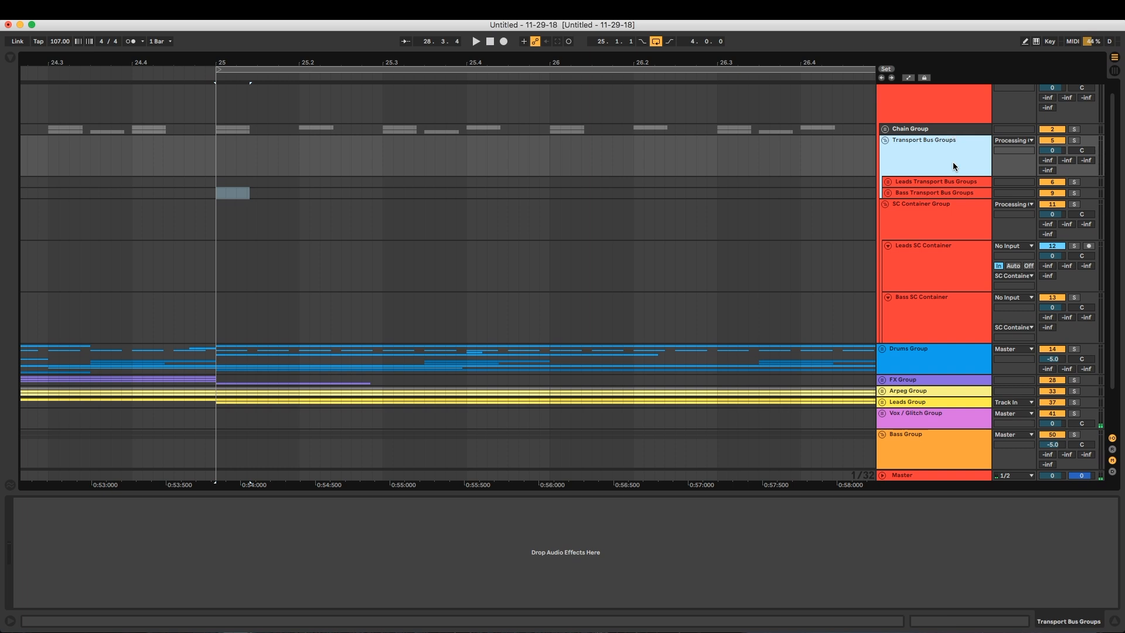
pyautogui.click(884, 140)
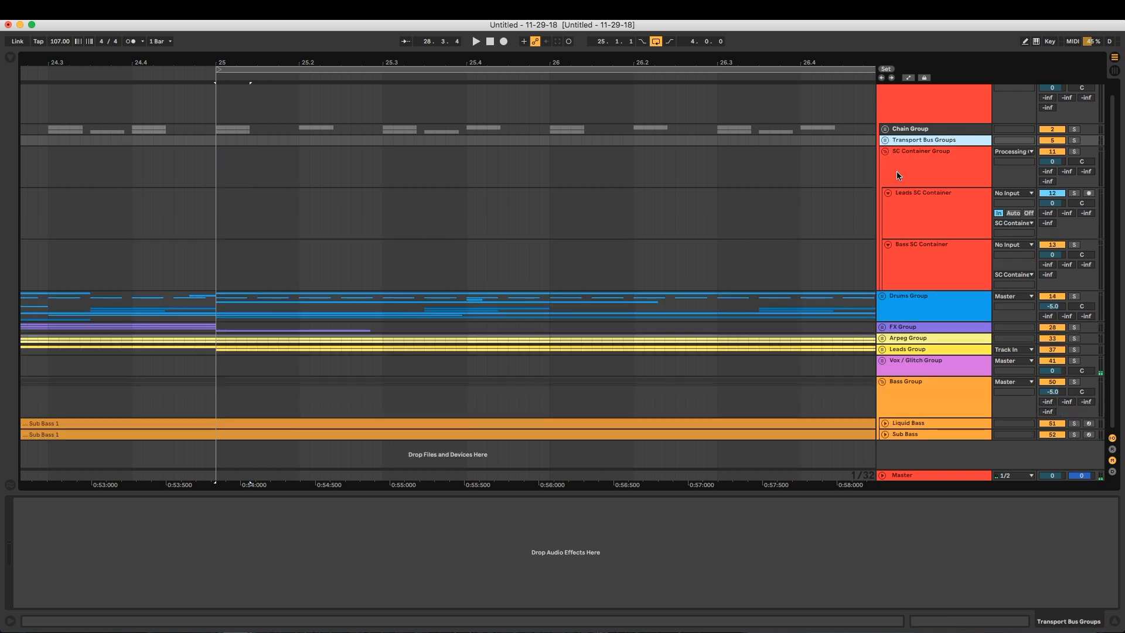
# Start playback and open the FabFilter Pro-C 2 window of the Leads SC Container track
pyautogui.click(905, 249)
pyautogui.click(906, 231)
pyautogui.click(902, 252)
pyautogui.click(908, 230)
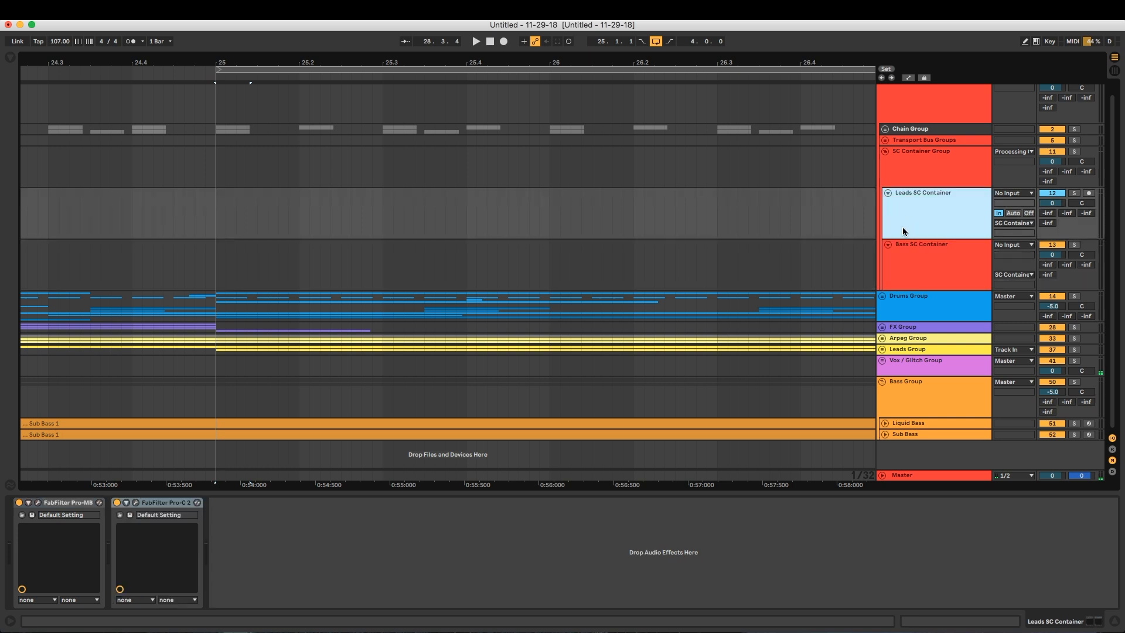
pyautogui.press('space')
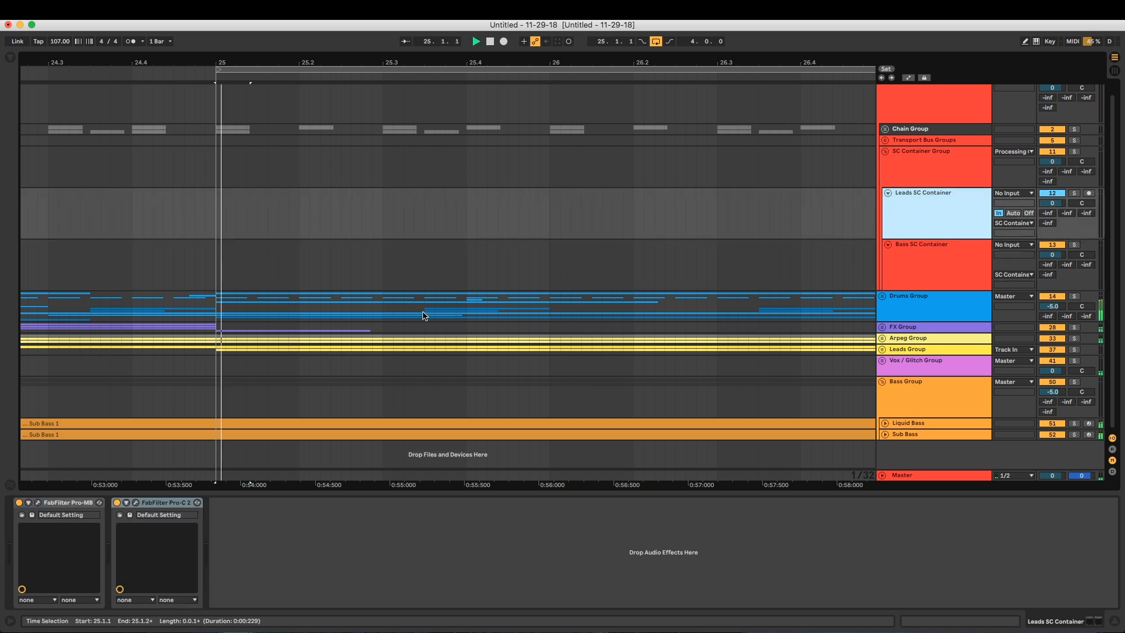
pyautogui.click(136, 503)
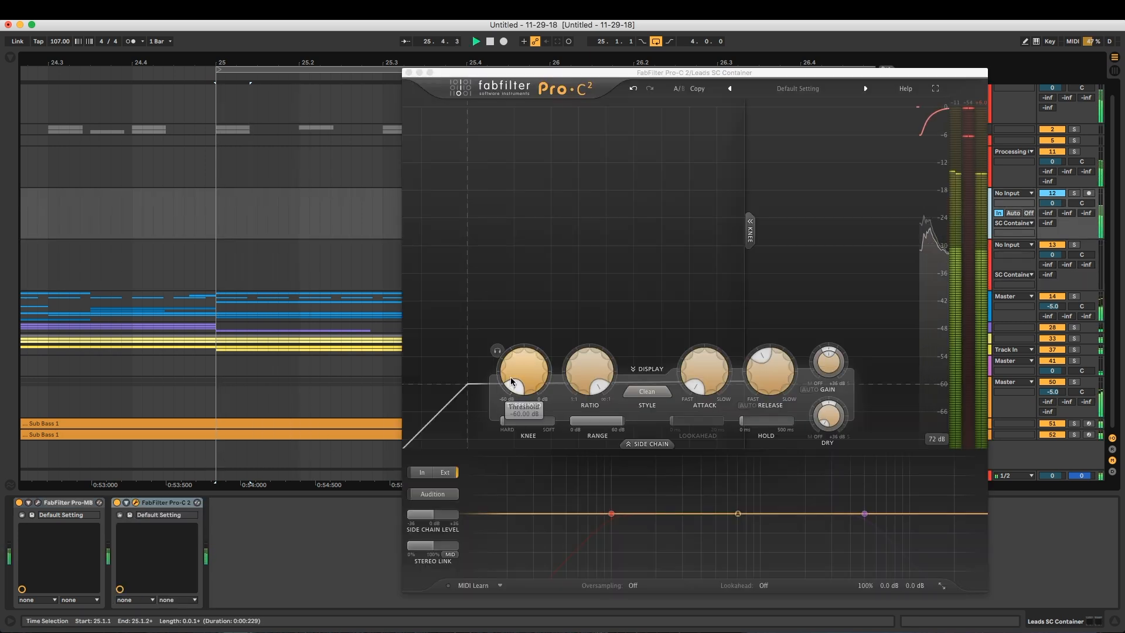
# Play the loop with the Bass SC Container's FabFilter Pro-C 2 window open, replacing the Leads SC Container's, and close it after stopping playback
pyautogui.click(410, 72)
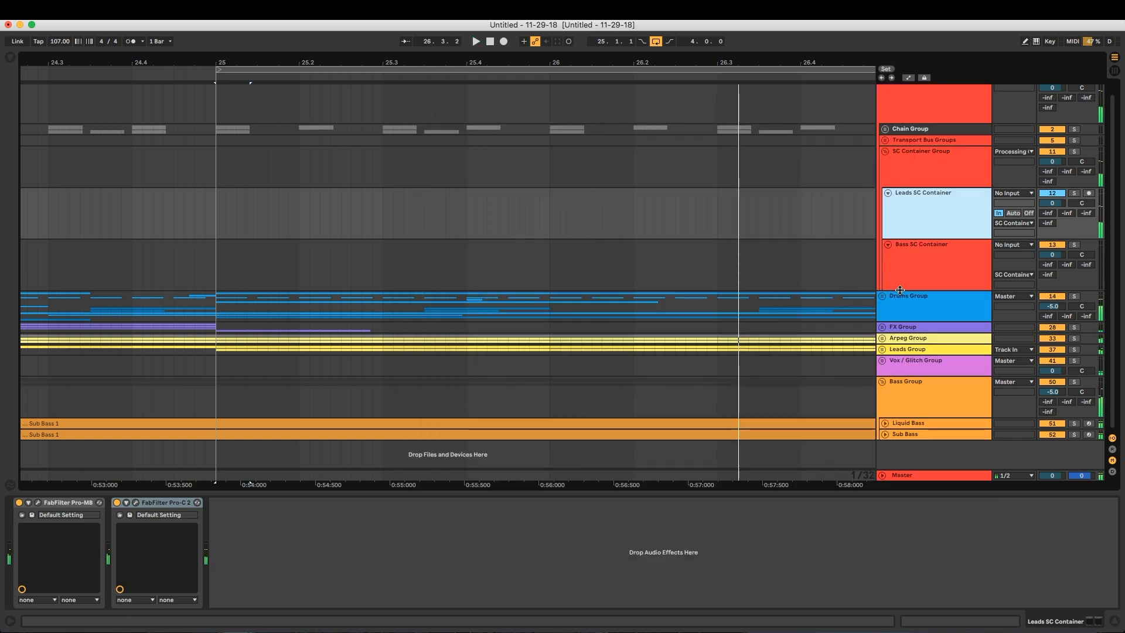
pyautogui.press('Down')
pyautogui.click(39, 502)
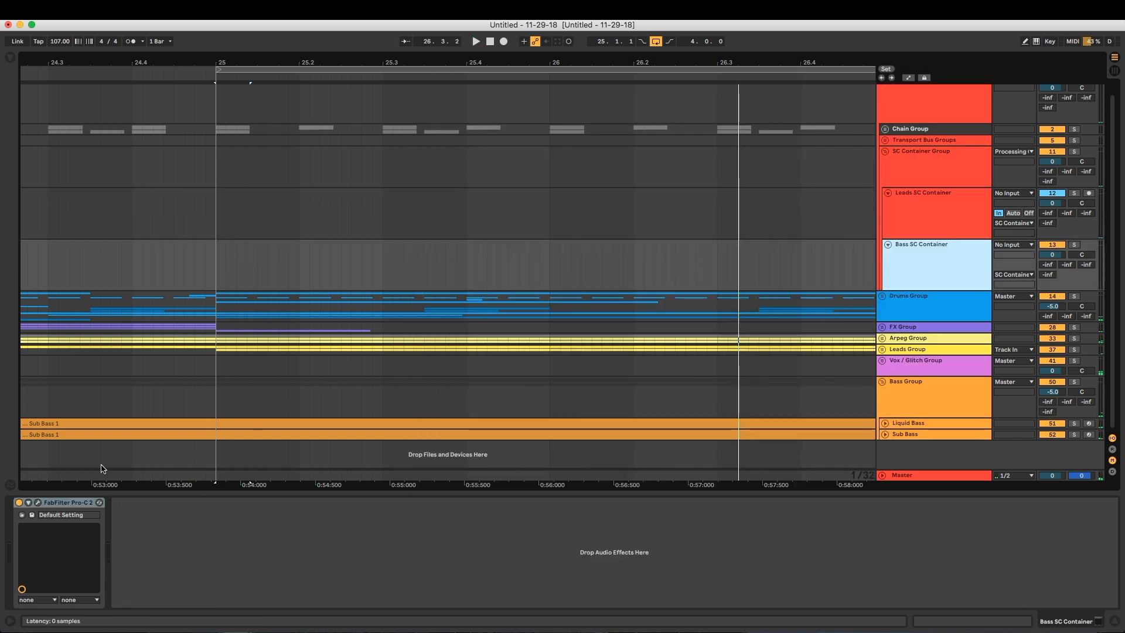
pyautogui.press('space')
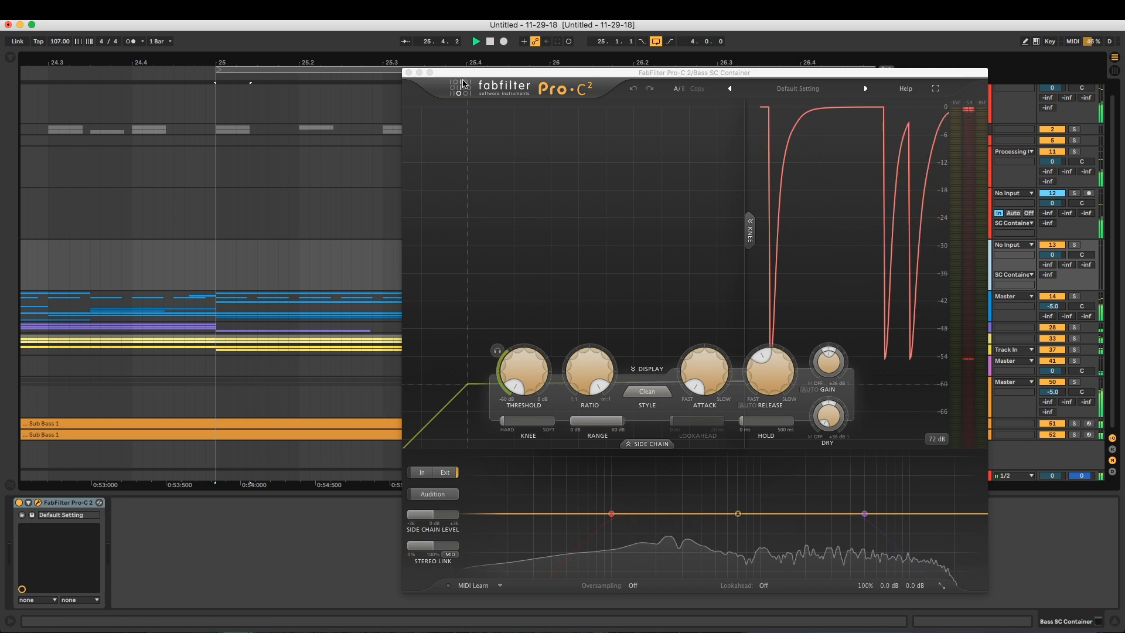
pyautogui.press('space')
pyautogui.click(410, 72)
# Fold the Bass SC Container and Leads SC Container tracks and unfold Transport Bus Groups
pyautogui.click(934, 233)
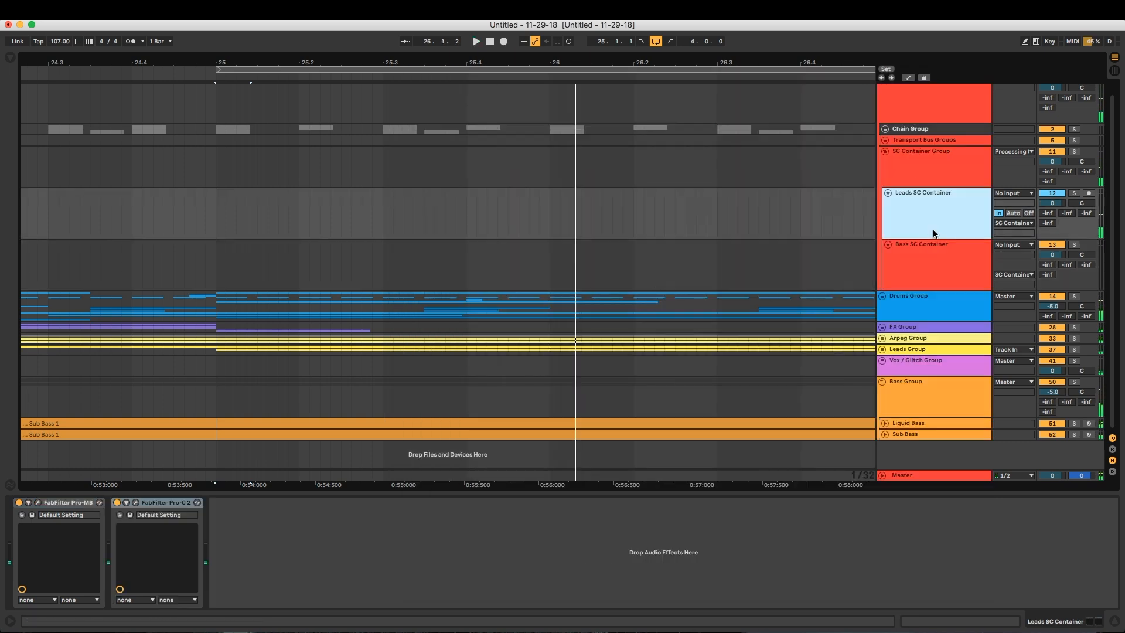
pyautogui.click(887, 246)
pyautogui.click(886, 204)
pyautogui.click(884, 152)
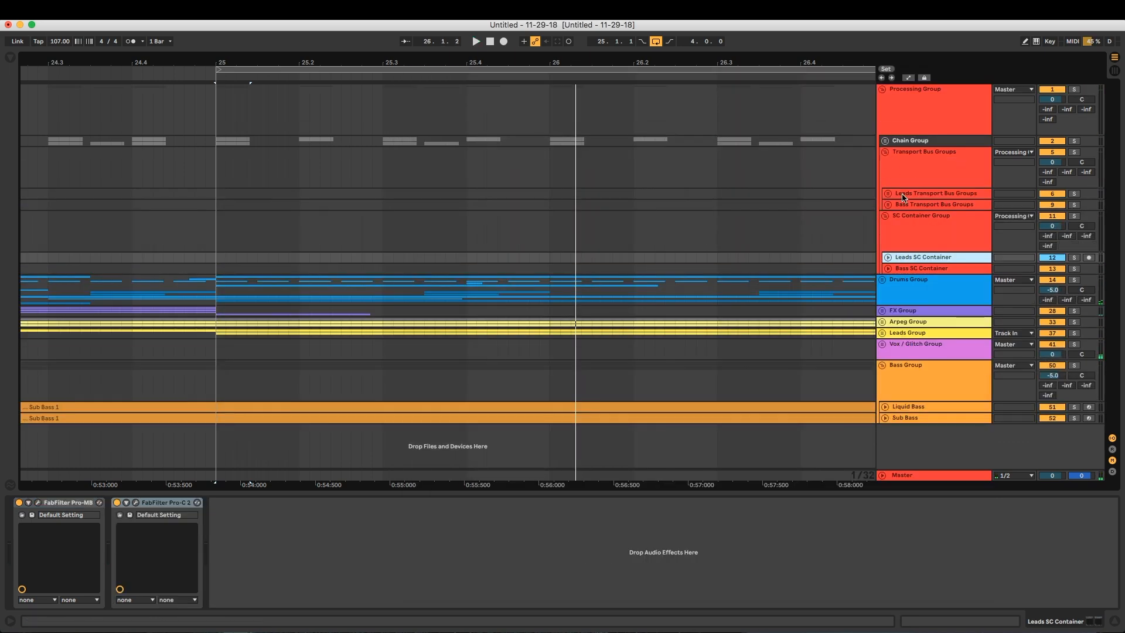
# Fold the SC Container Group, Transport Bus Groups and the enclosing Processing Group
pyautogui.click(901, 215)
pyautogui.click(884, 215)
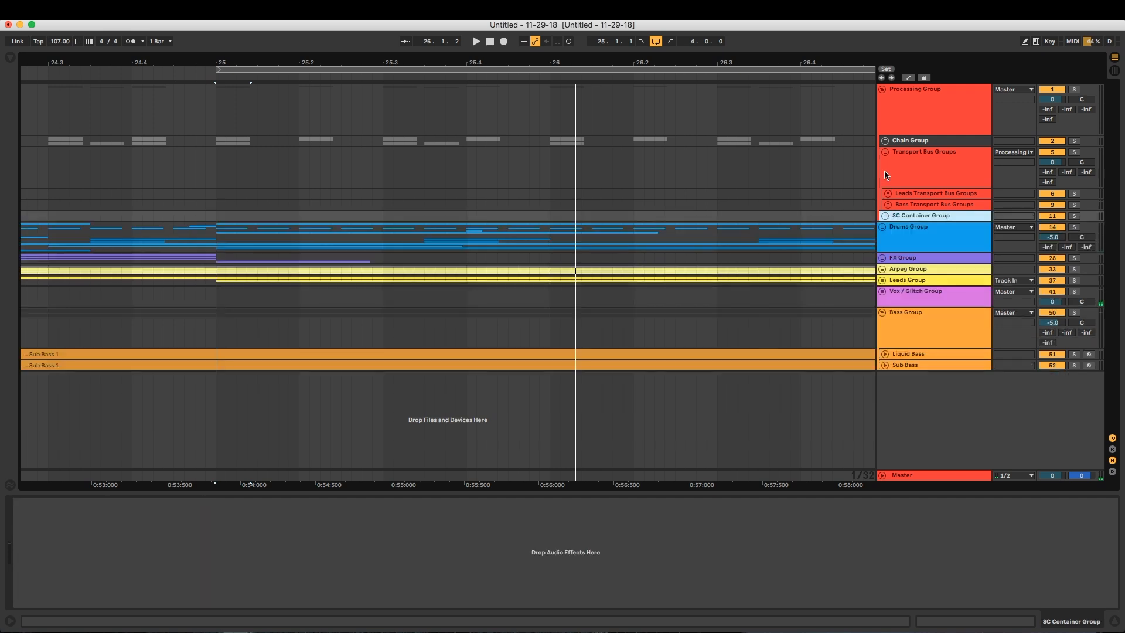
pyautogui.click(885, 152)
pyautogui.click(888, 94)
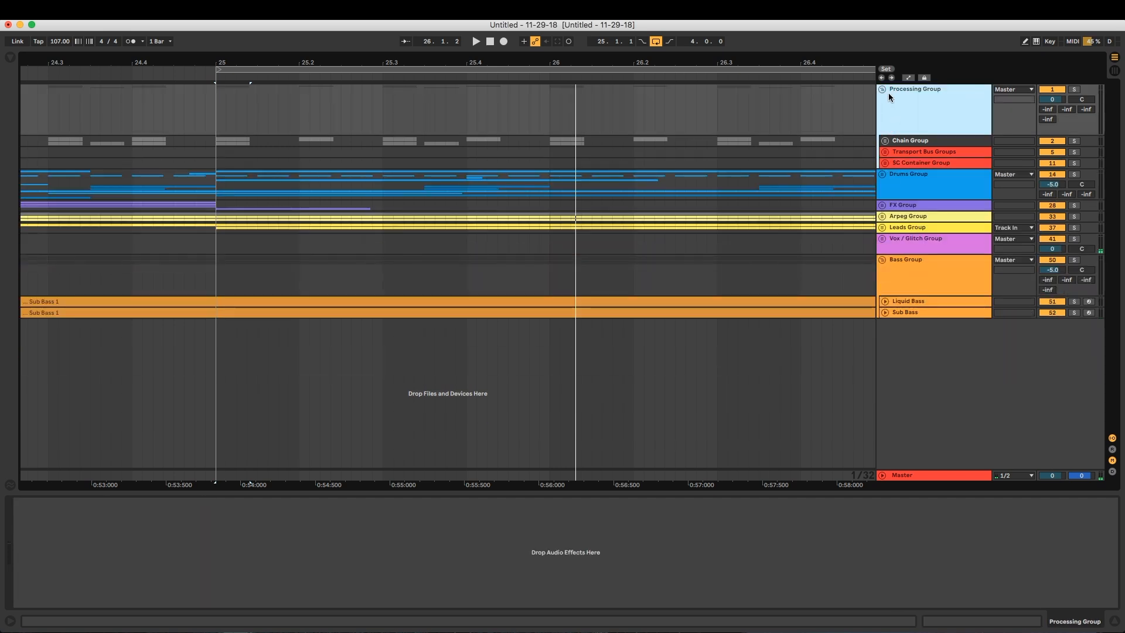
pyautogui.click(882, 89)
pyautogui.moveTo(778, 65); pyautogui.dragTo(779, 24)
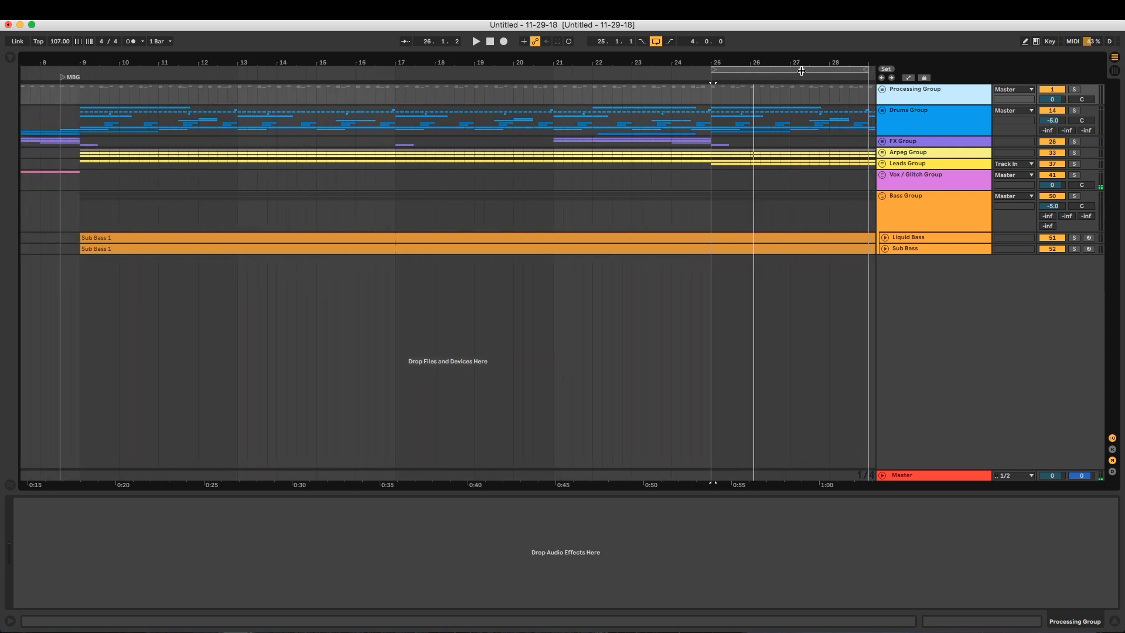
# Unfold the Processing Group, Transport Bus Groups and SC Container Group, including the Leads and Bass SC Container tracks
pyautogui.click(882, 89)
pyautogui.click(903, 163)
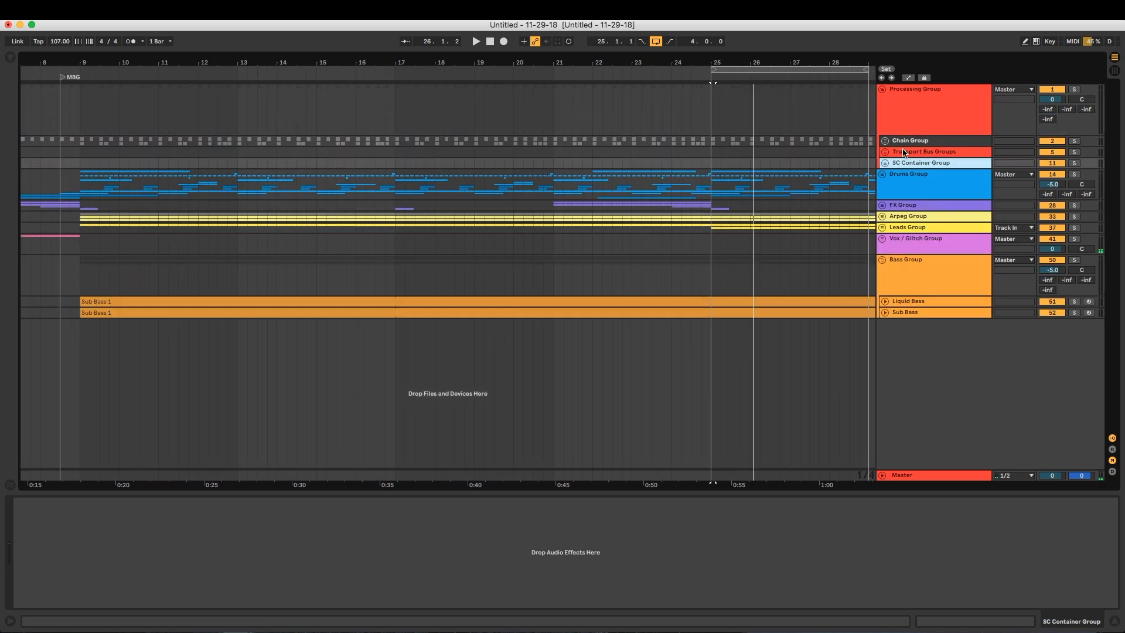
pyautogui.click(907, 152)
pyautogui.press('u')
pyautogui.press('Down')
pyautogui.press('Down')
pyautogui.press('Down')
pyautogui.press('u')
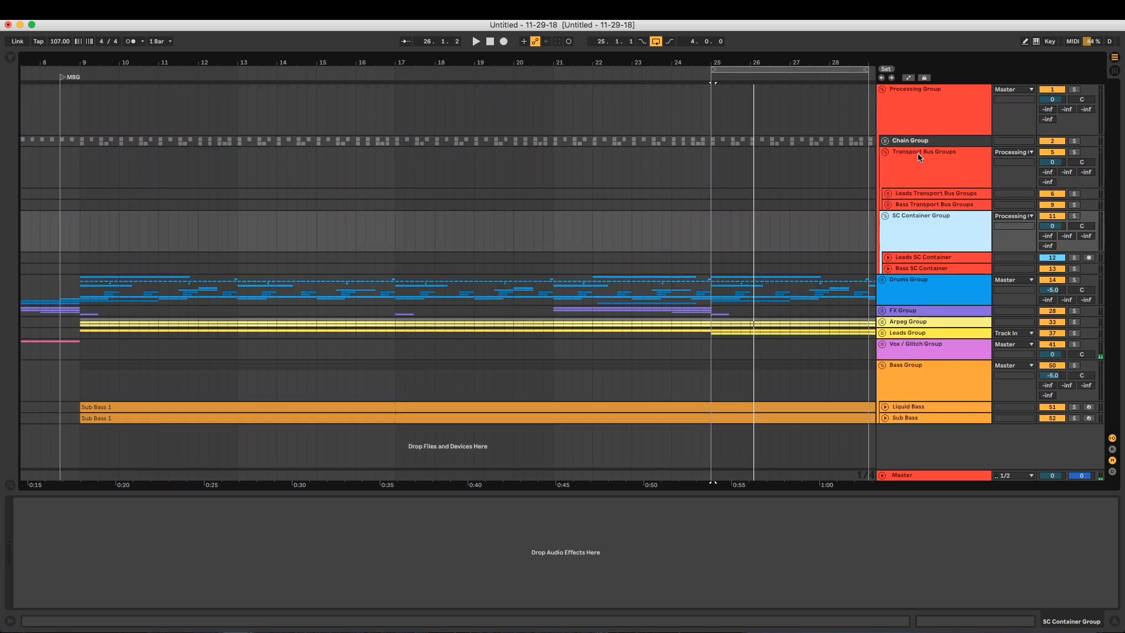
pyautogui.press('Down')
pyautogui.press('Down')
pyautogui.press('u')
pyautogui.press('Up')
pyautogui.press('u')
# Unfold the Bass Transport Bus Groups and Leads Transport Bus Groups to review the bus tracks inside them
pyautogui.press('Up')
pyautogui.press('Up')
pyautogui.press('Up')
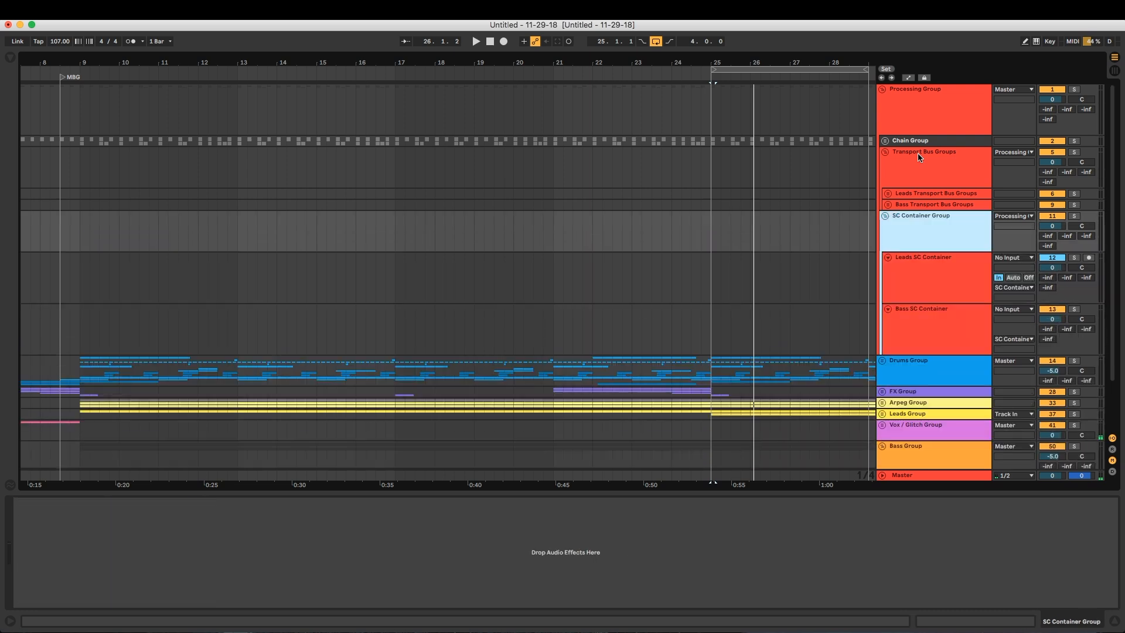
pyautogui.press('u')
pyautogui.press('Down')
pyautogui.press('Down')
pyautogui.press('Down')
pyautogui.press('u')
pyautogui.press('Down')
pyautogui.press('Up')
pyautogui.press('Up')
pyautogui.press('Up')
pyautogui.press('Up')
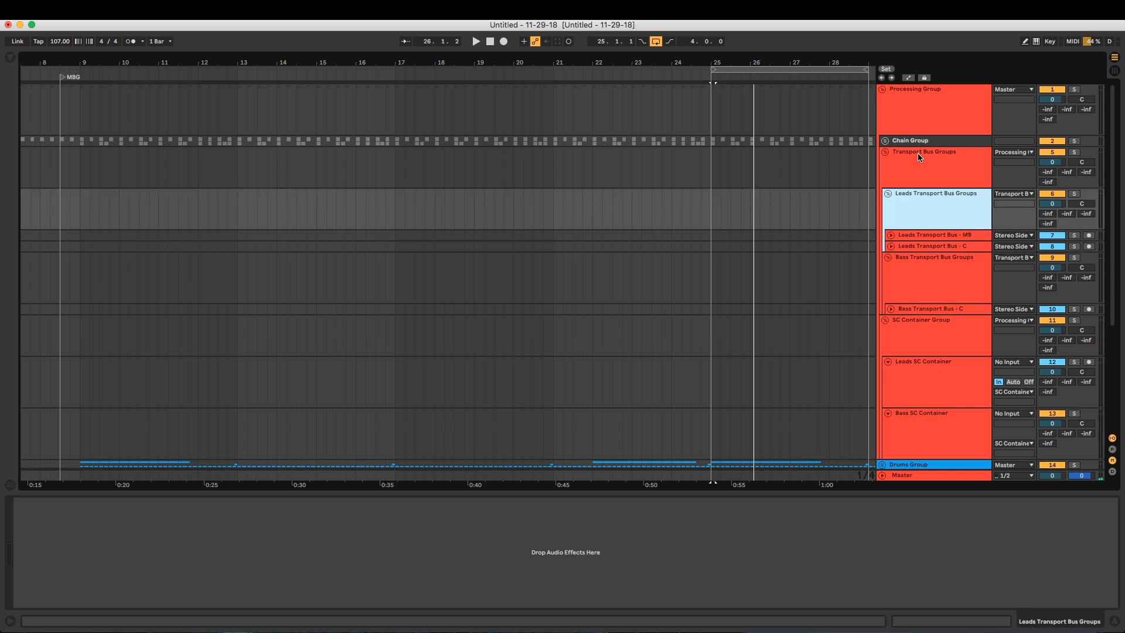
# Fold the Leads Transport Bus Groups and Bass Transport Bus Groups
pyautogui.press('u')
pyautogui.press('Down')
pyautogui.press('Down')
pyautogui.press('Up')
pyautogui.press('u')
pyautogui.press('Down')
# Fold both SC Container tracks along with their SC Container Group, and fold Transport Bus Groups
pyautogui.press('Down')
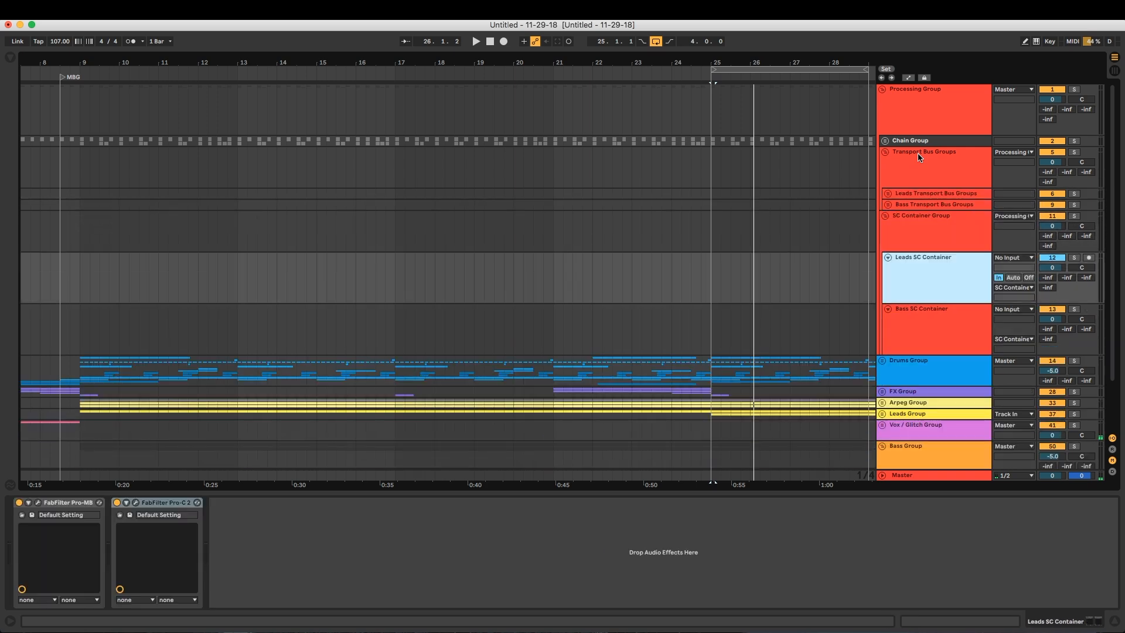
pyautogui.press('u')
pyautogui.press('Down')
pyautogui.press('u')
pyautogui.press('Up')
pyautogui.press('Up')
pyautogui.press('u')
pyautogui.press('Up')
pyautogui.press('Up')
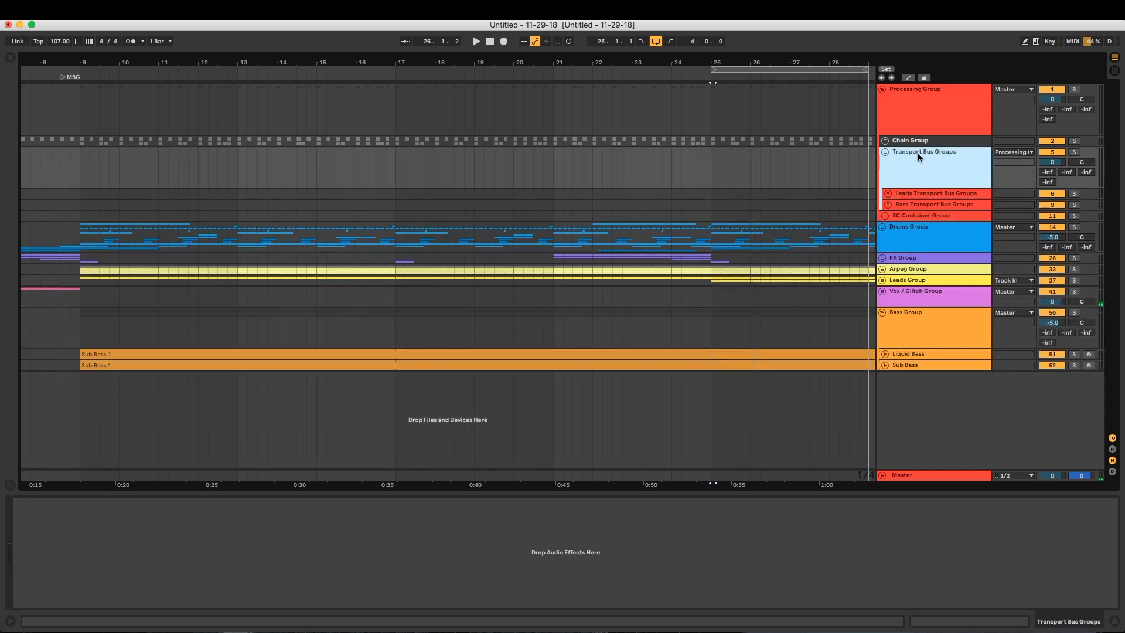
pyautogui.press('Up')
pyautogui.press('u')
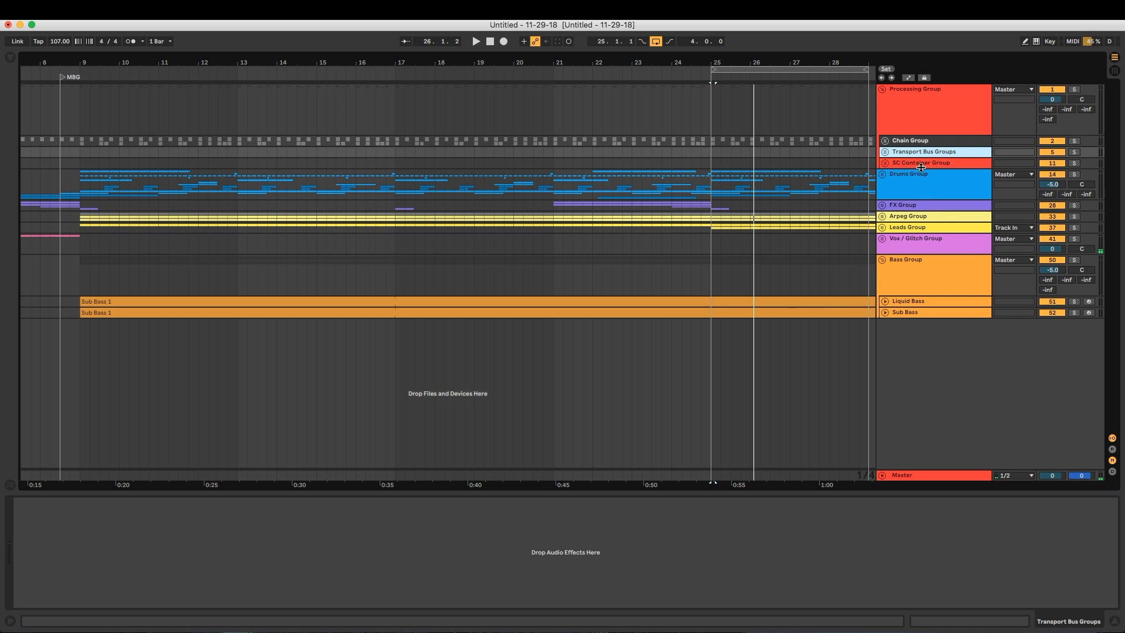
# Delete Transport Bus Groups and SC Container Group from the Processing Group, and look over the remaining Bass and Drums Groups
pyautogui.click(919, 165)
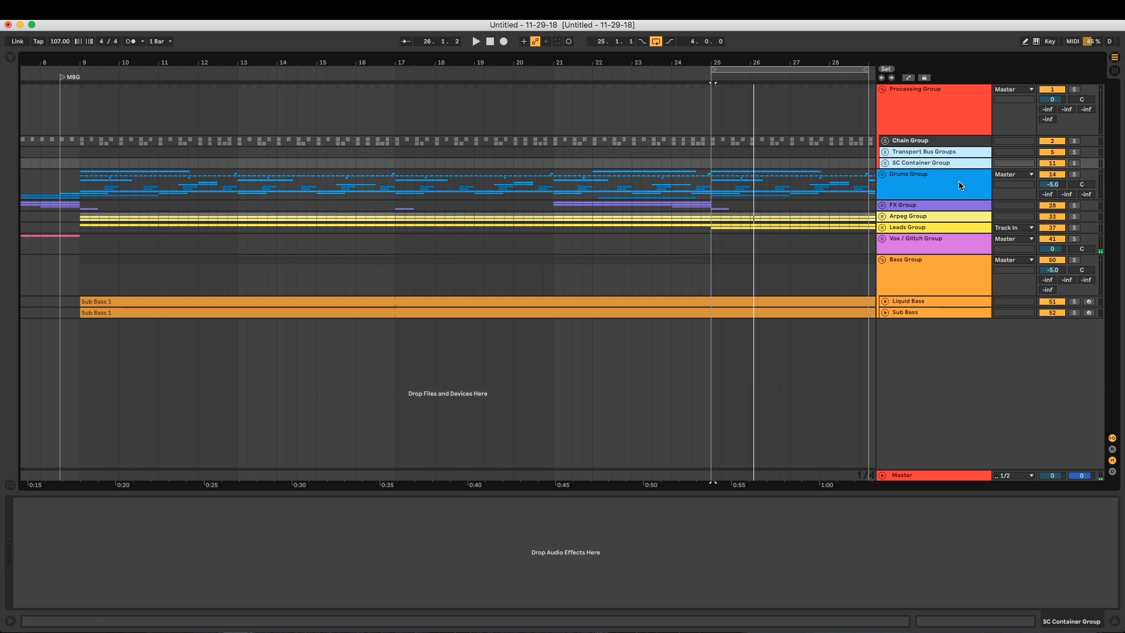
pyautogui.click(885, 140)
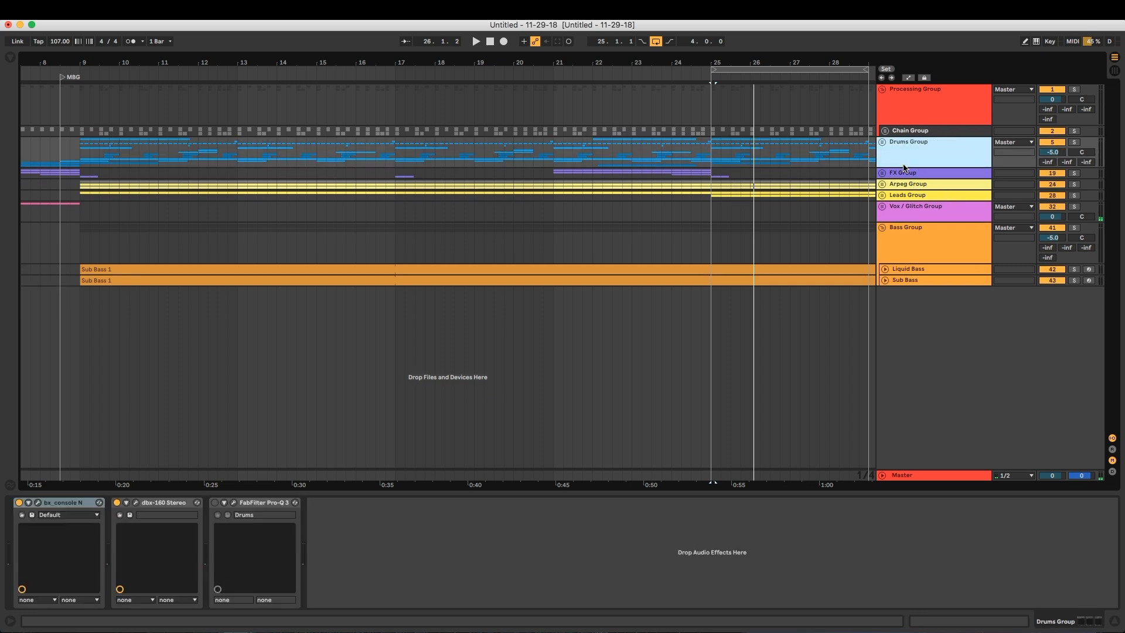
pyautogui.click(905, 117)
pyautogui.click(913, 232)
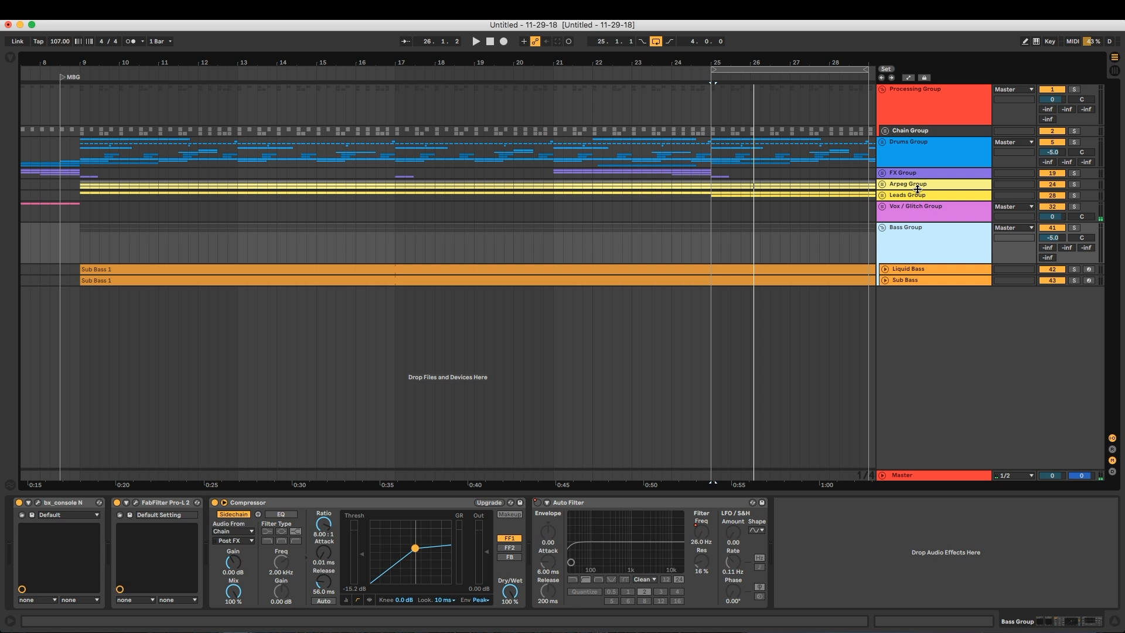
pyautogui.click(896, 166)
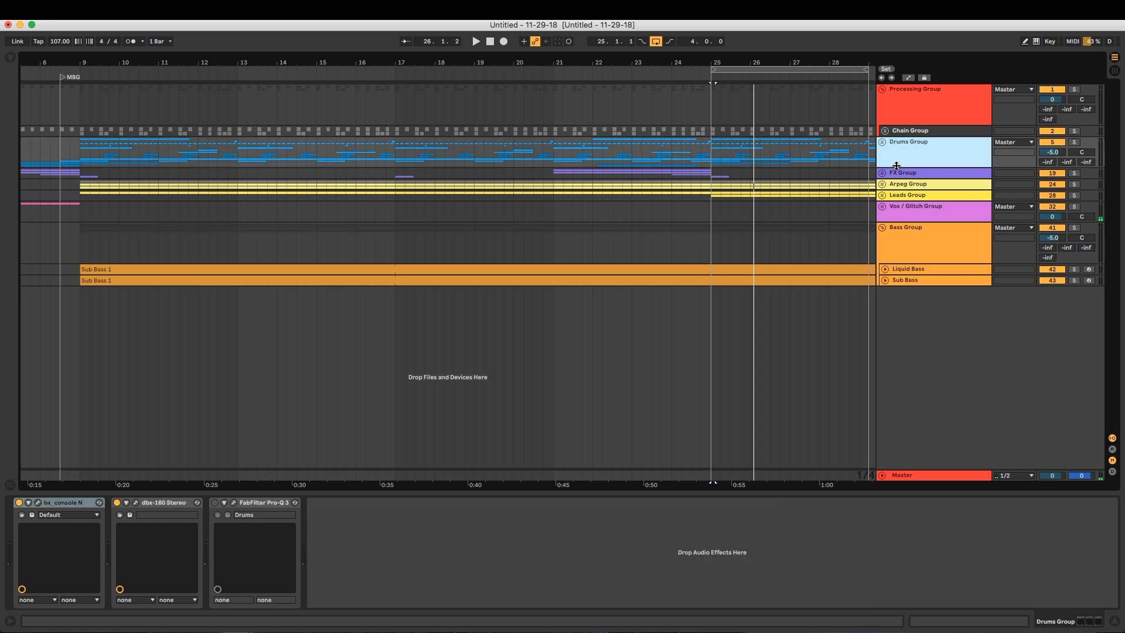
# Unfold the Leads Group to set its output to Master, and fold the Bass Group
pyautogui.click(882, 195)
pyautogui.click(891, 202)
pyautogui.click(882, 292)
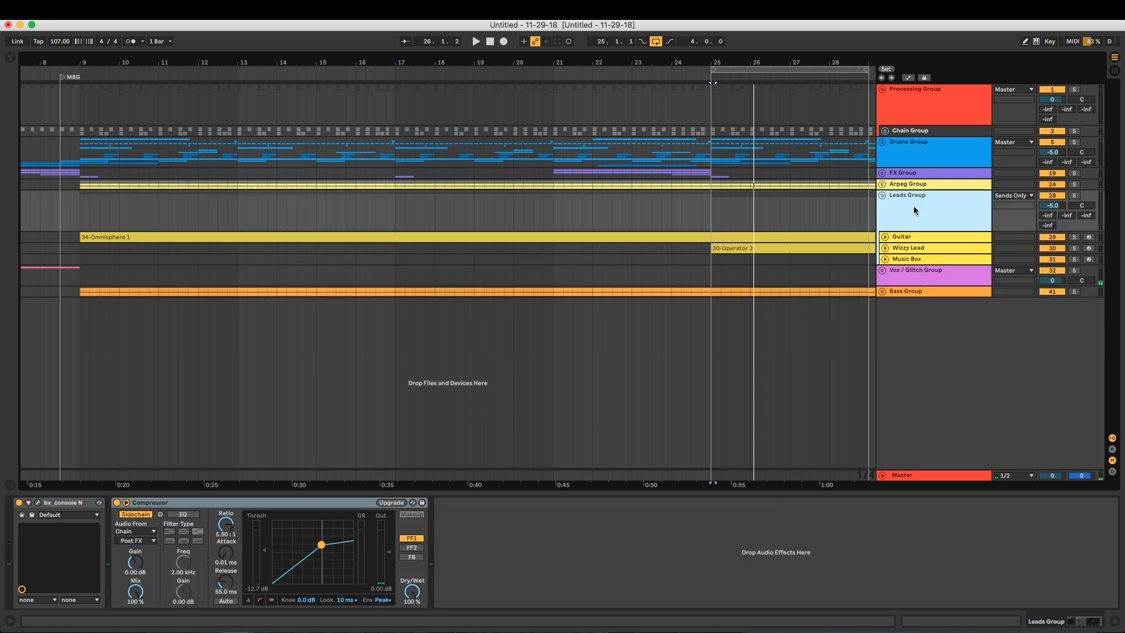
pyautogui.click(1014, 196)
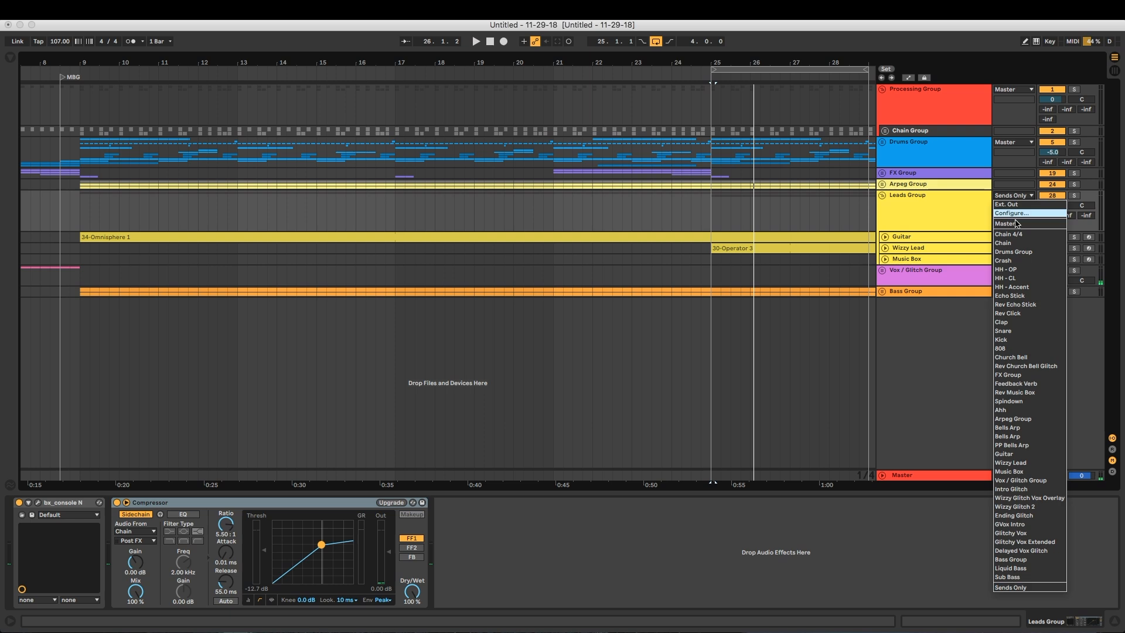
pyautogui.click(936, 215)
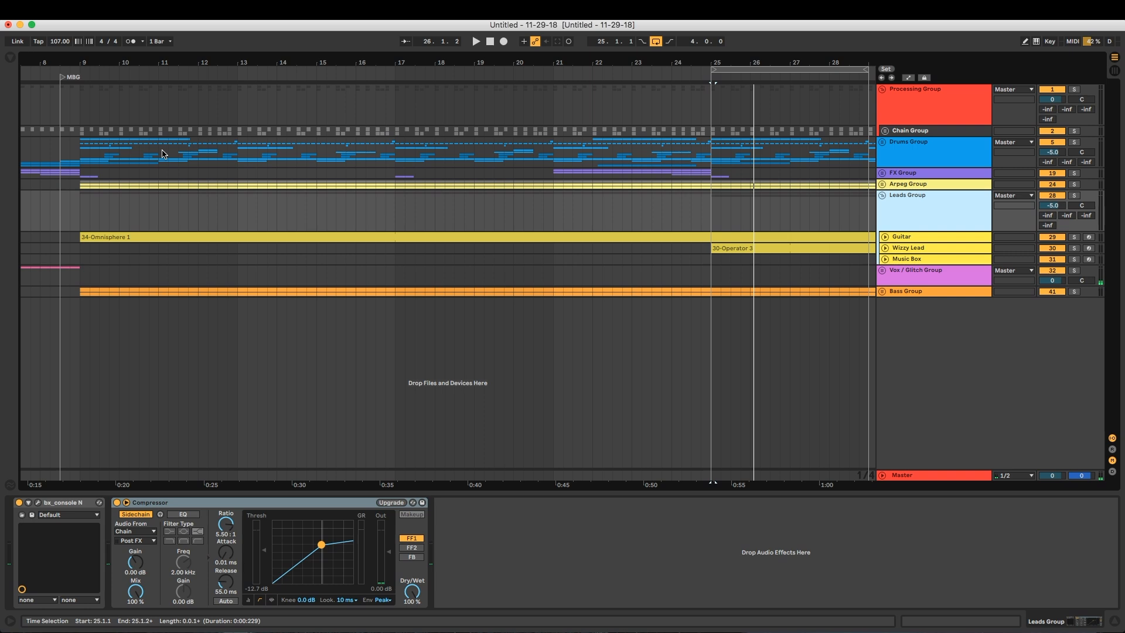
# Show the browser and select Surround Panner.amxd among the Max for Live audio effects
pyautogui.click(11, 57)
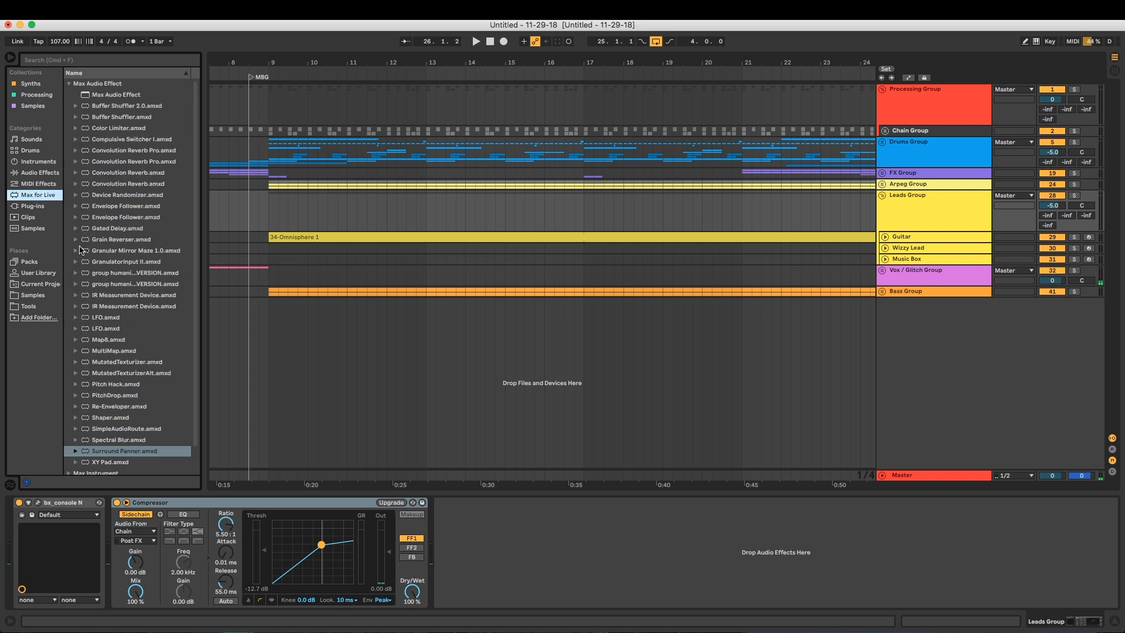
pyautogui.scroll(-2, 88, 293)
pyautogui.click(115, 424)
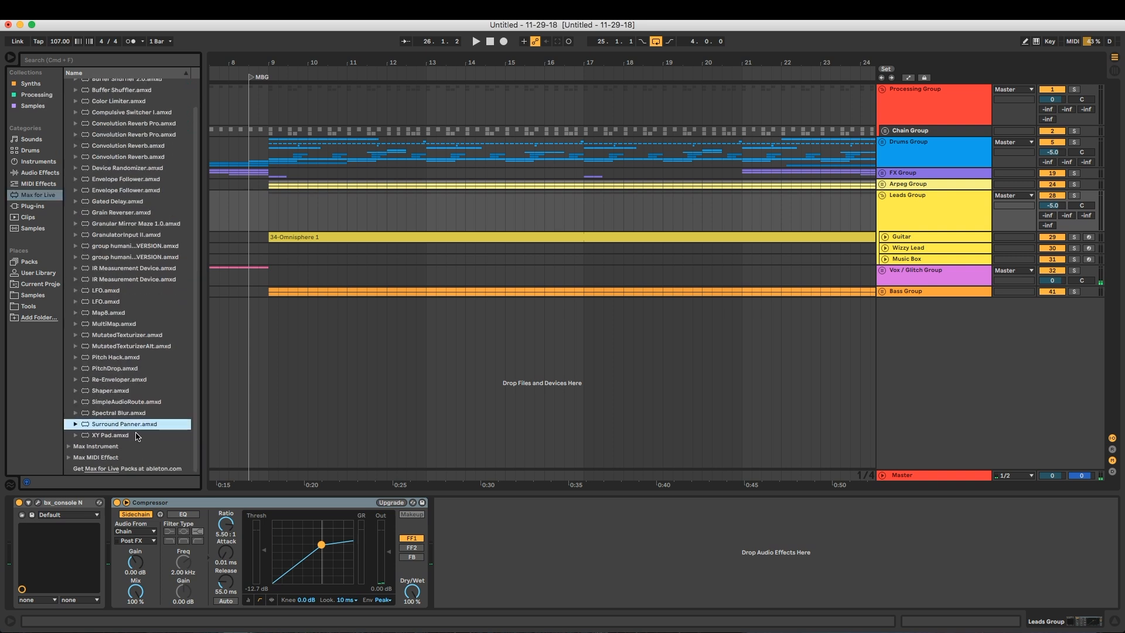
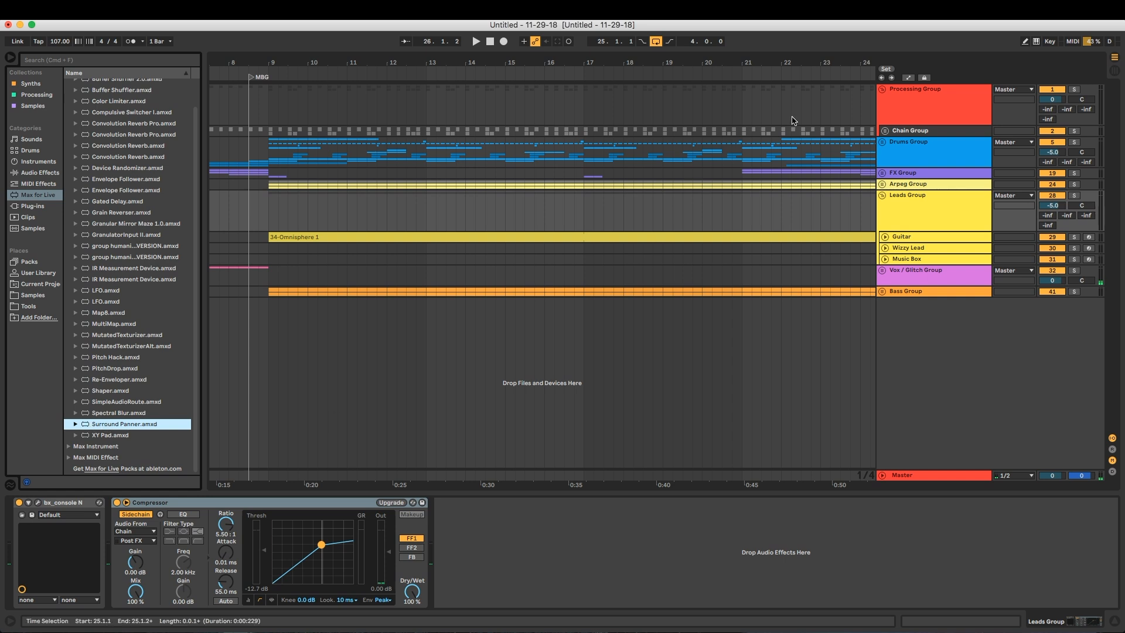
# Insert an audio track in the Processing Group below the Chain Group and name it Leads SC Container
pyautogui.click(912, 112)
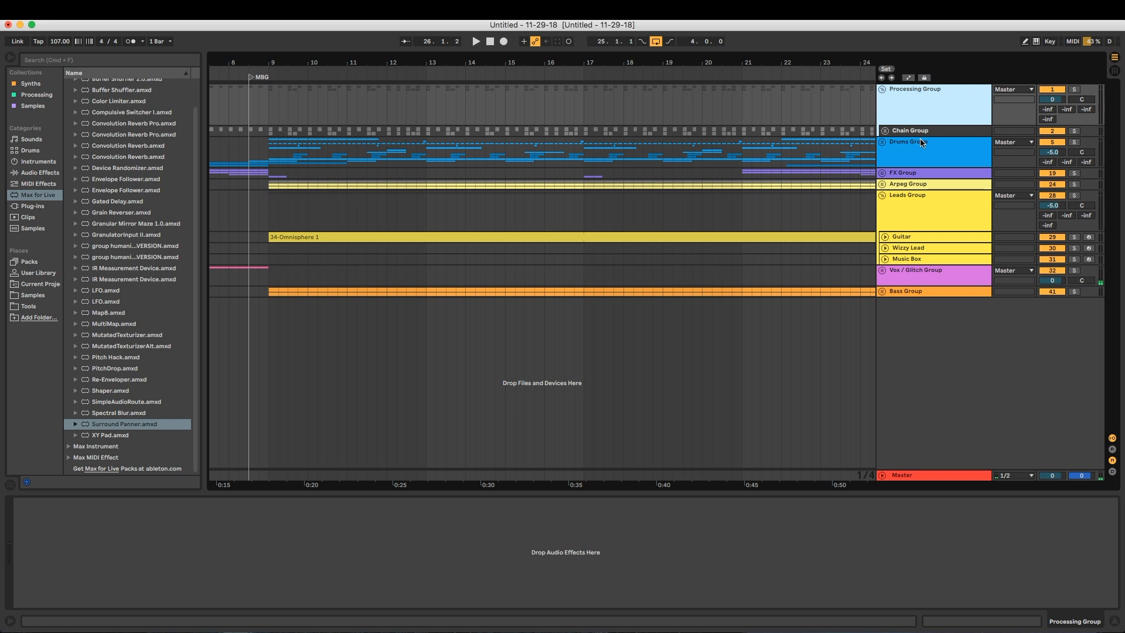
pyautogui.press('super+t')
pyautogui.moveTo(910, 156)
pyautogui.mouseDown()
pyautogui.moveTo(915, 122)
pyautogui.moveTo(922, 141)
pyautogui.moveTo(908, 158)
pyautogui.mouseUp()
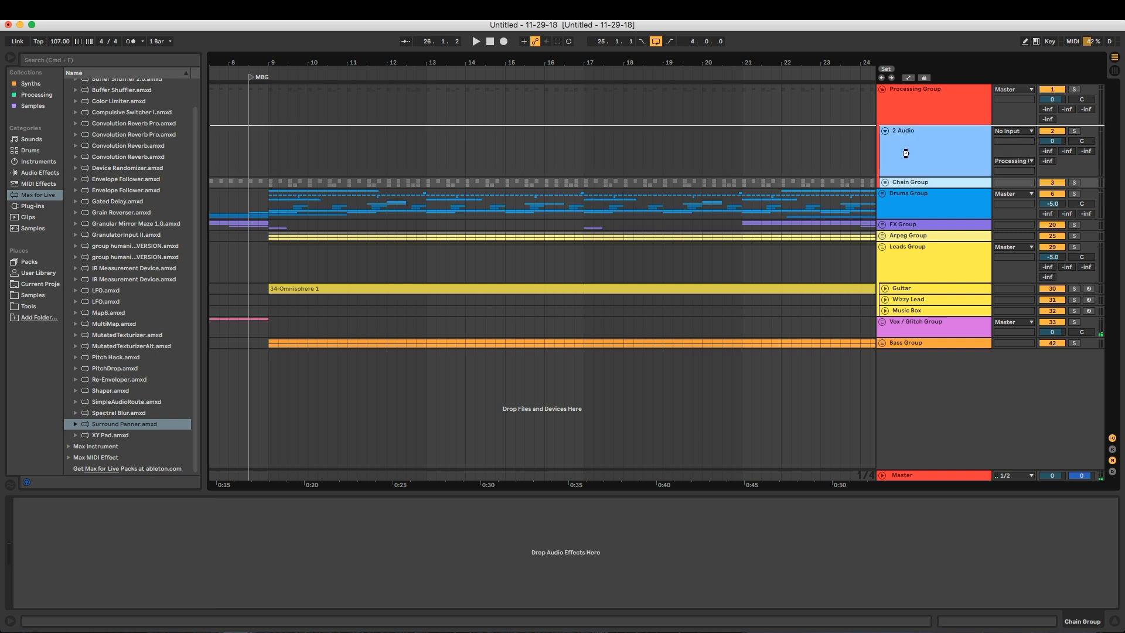
pyautogui.press('super+z')
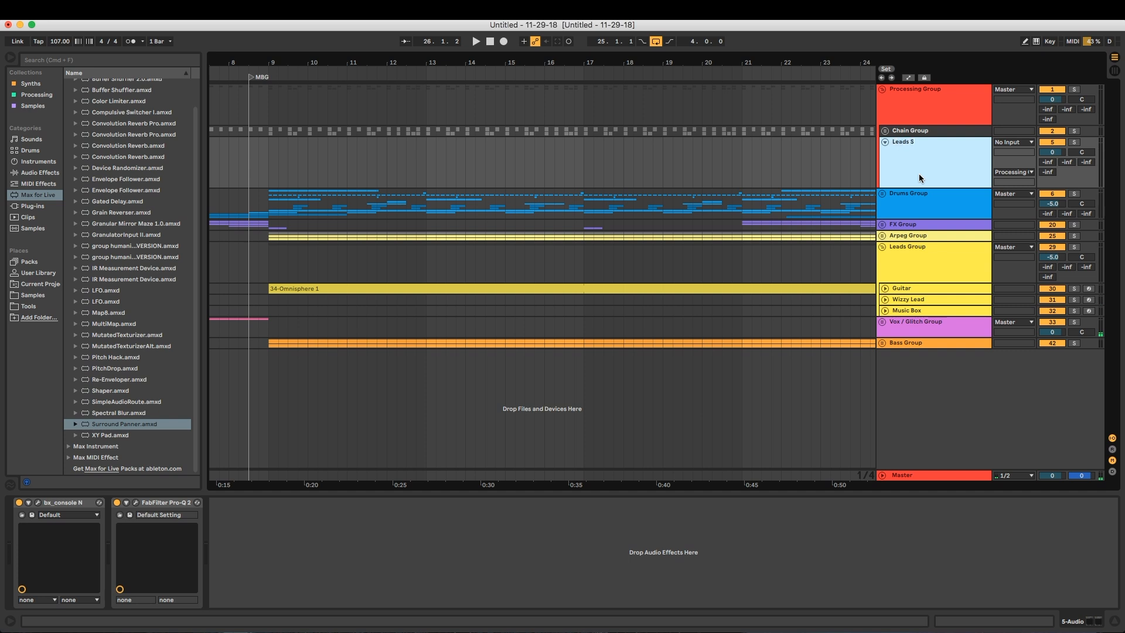
pyautogui.write('ainer')
pyautogui.press('Return')
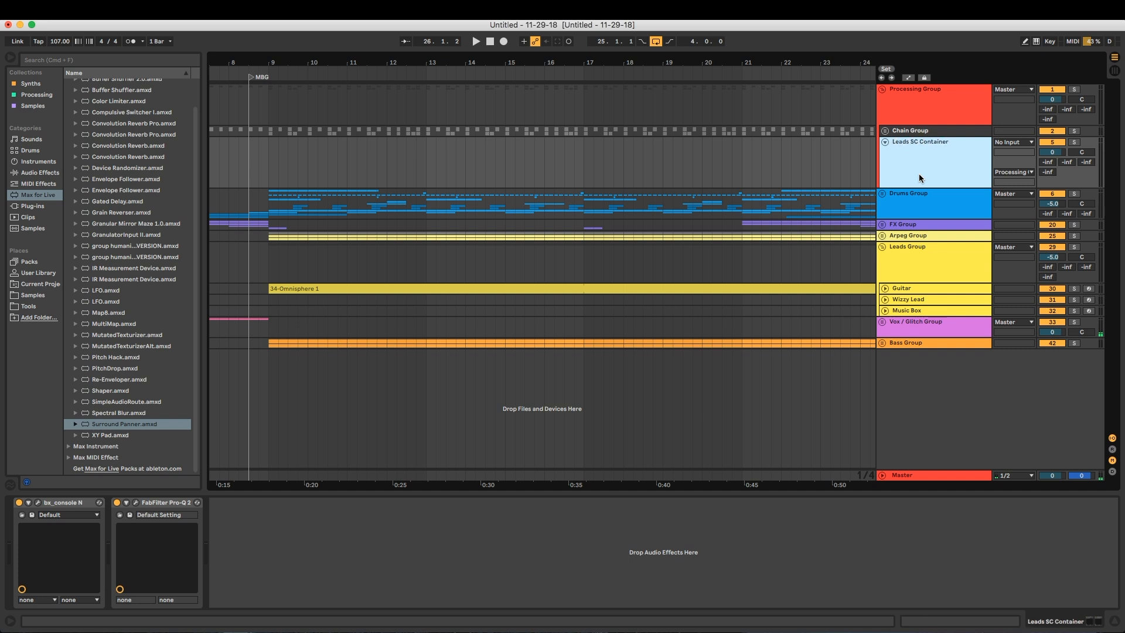
# Color the Leads SC Container track red and delete its bx_console N and FabFilter Pro-Q 2 devices
pyautogui.rightClick(927, 173)
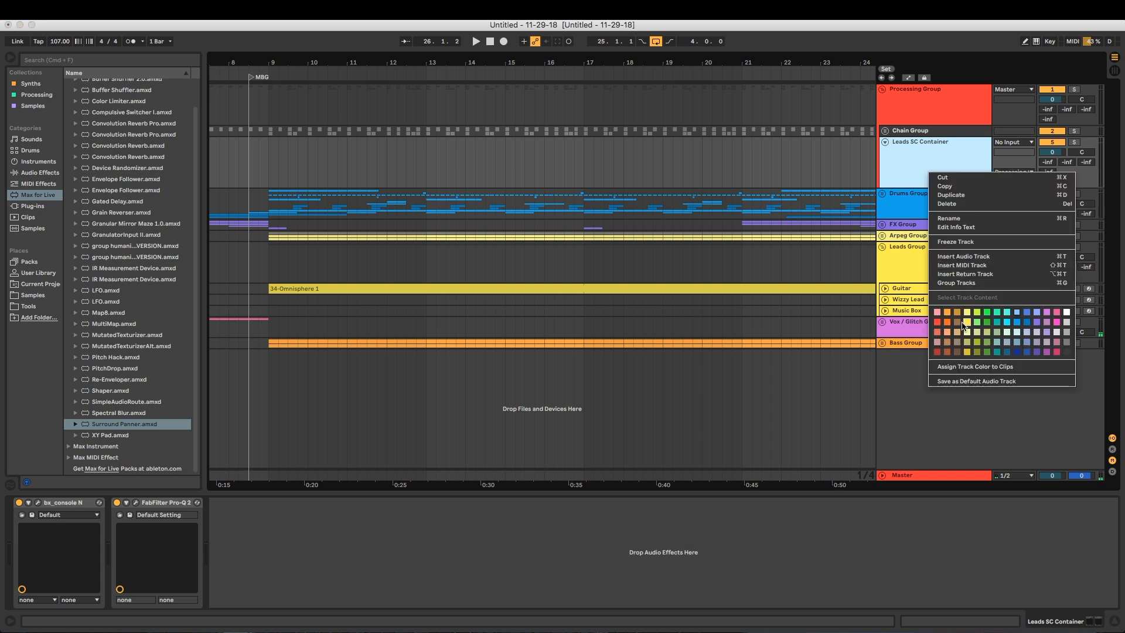
pyautogui.click(938, 323)
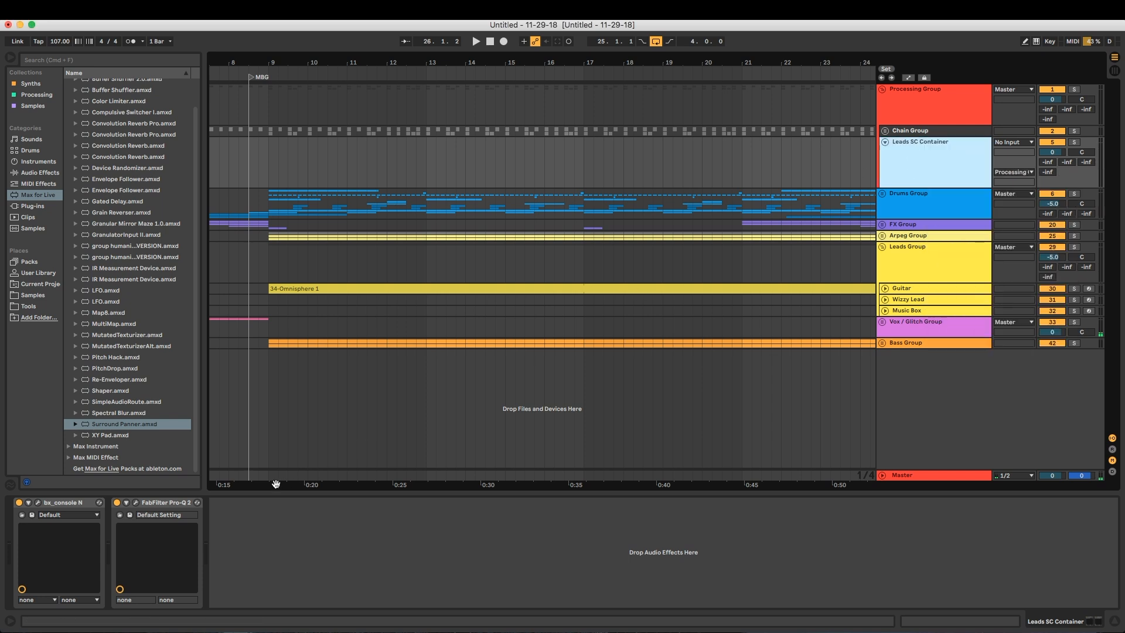
pyautogui.click(176, 503)
pyautogui.click(53, 503)
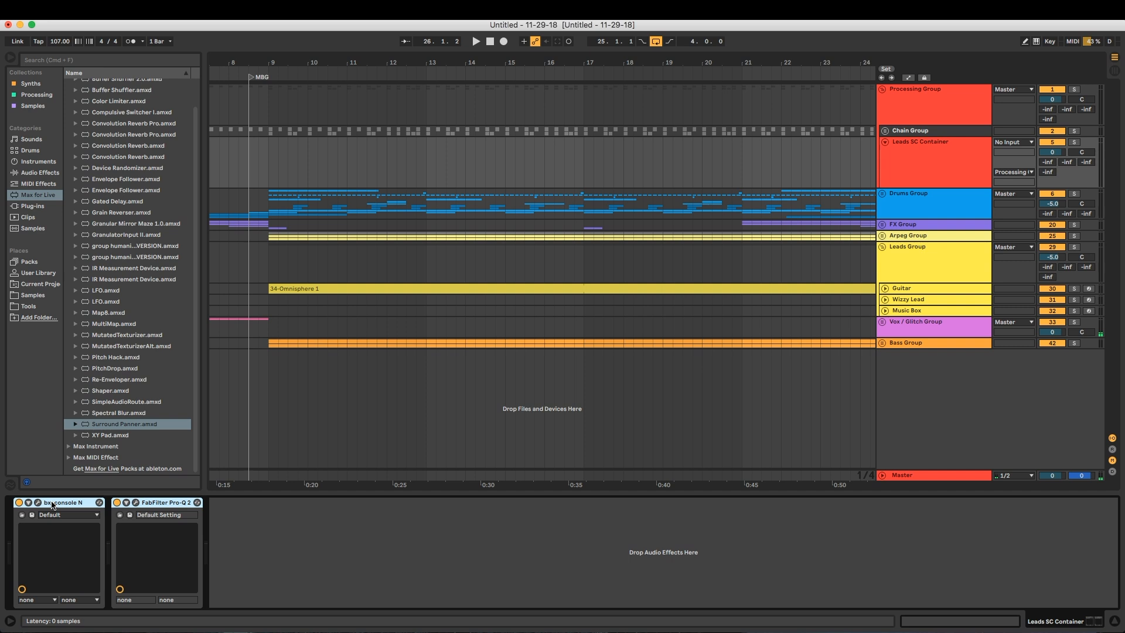
pyautogui.press('Delete')
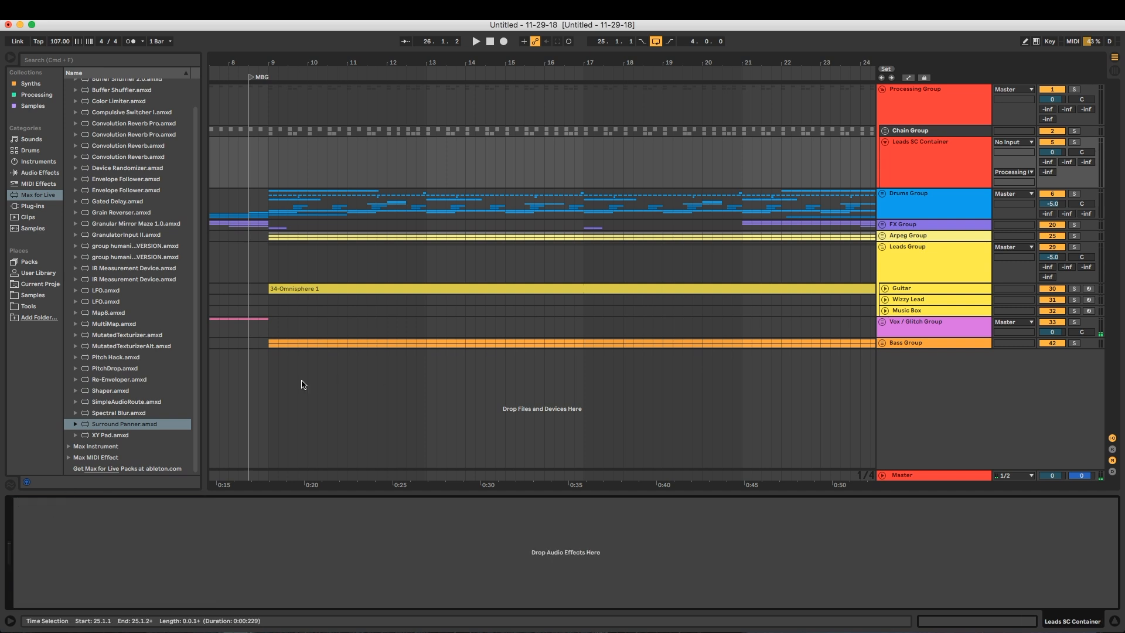
# Load Surround Panner.amxd from the Max audio effects onto the Leads SC Container track and look over its 1/2 output choices
pyautogui.click(98, 426)
pyautogui.scroll(3, 100, 228)
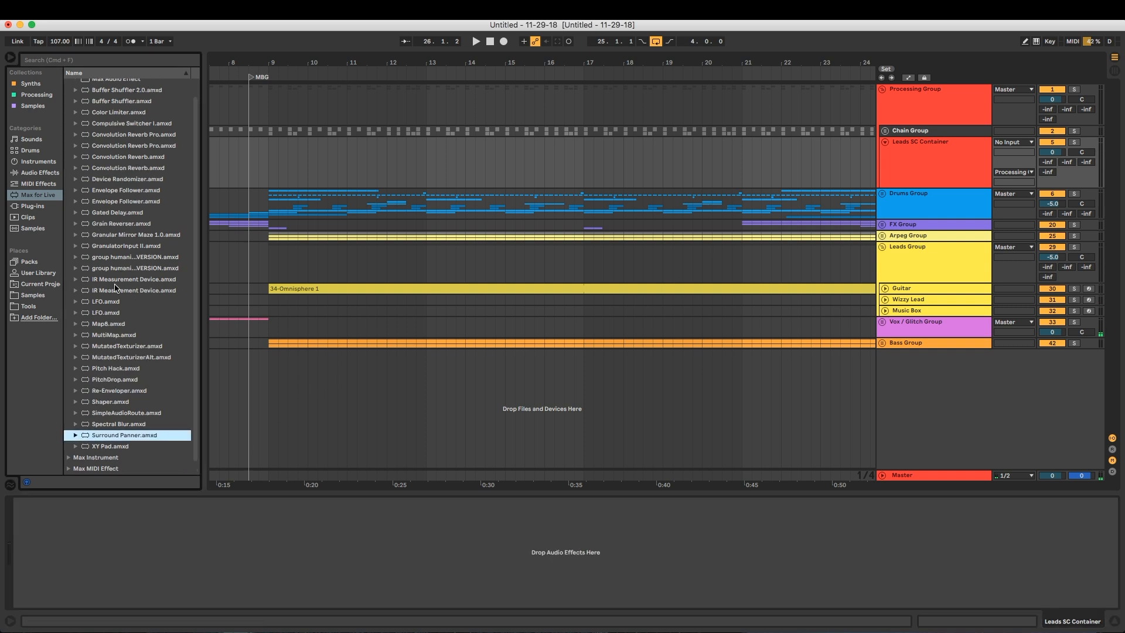
pyautogui.click(68, 87)
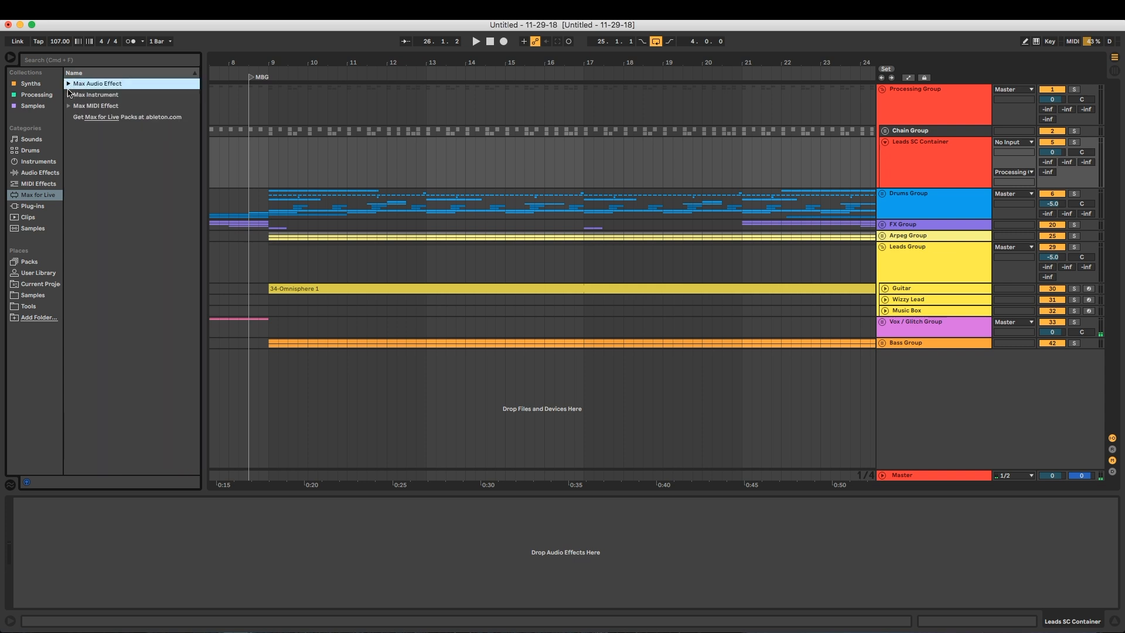
pyautogui.click(33, 198)
pyautogui.click(101, 89)
pyautogui.click(69, 84)
pyautogui.scroll(-3, 102, 278)
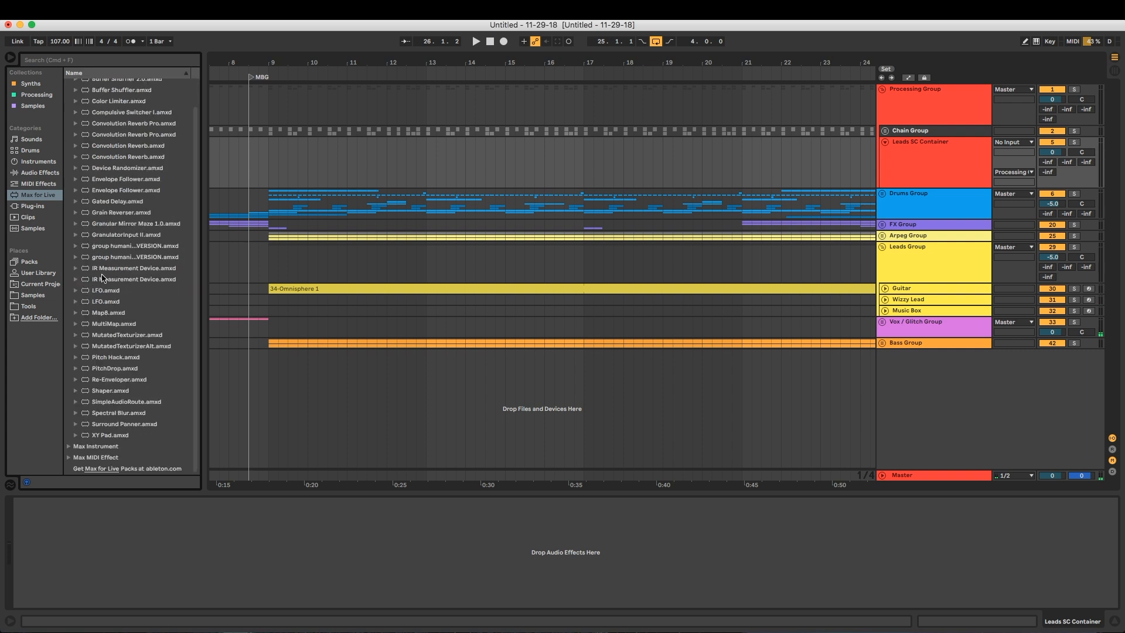
pyautogui.click(102, 426)
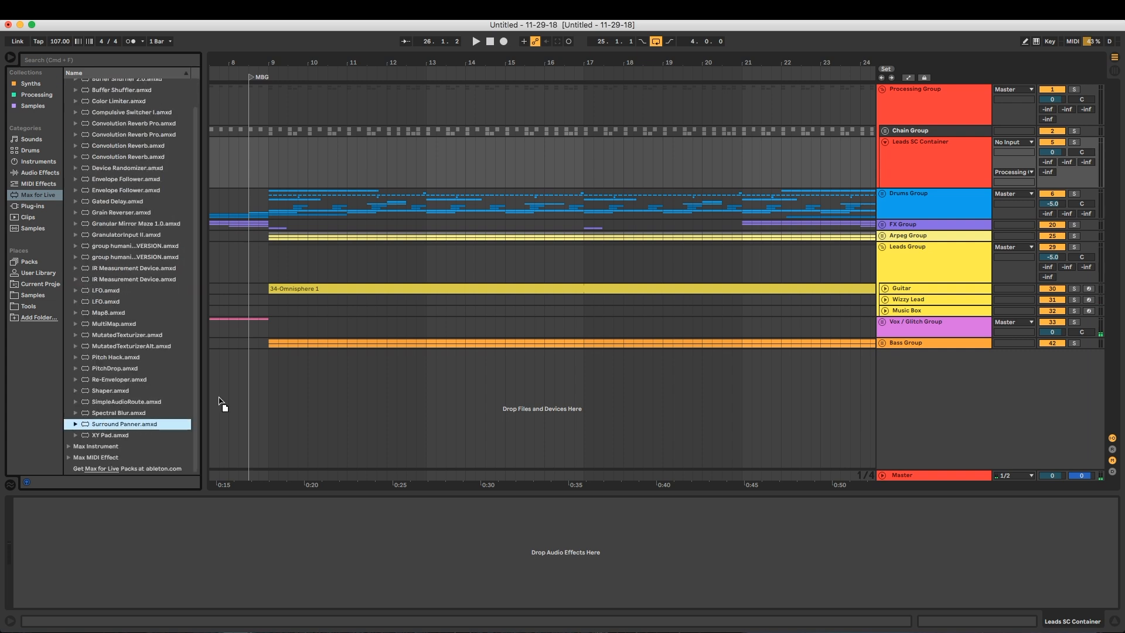
pyautogui.moveTo(921, 174); pyautogui.dragTo(919, 164)
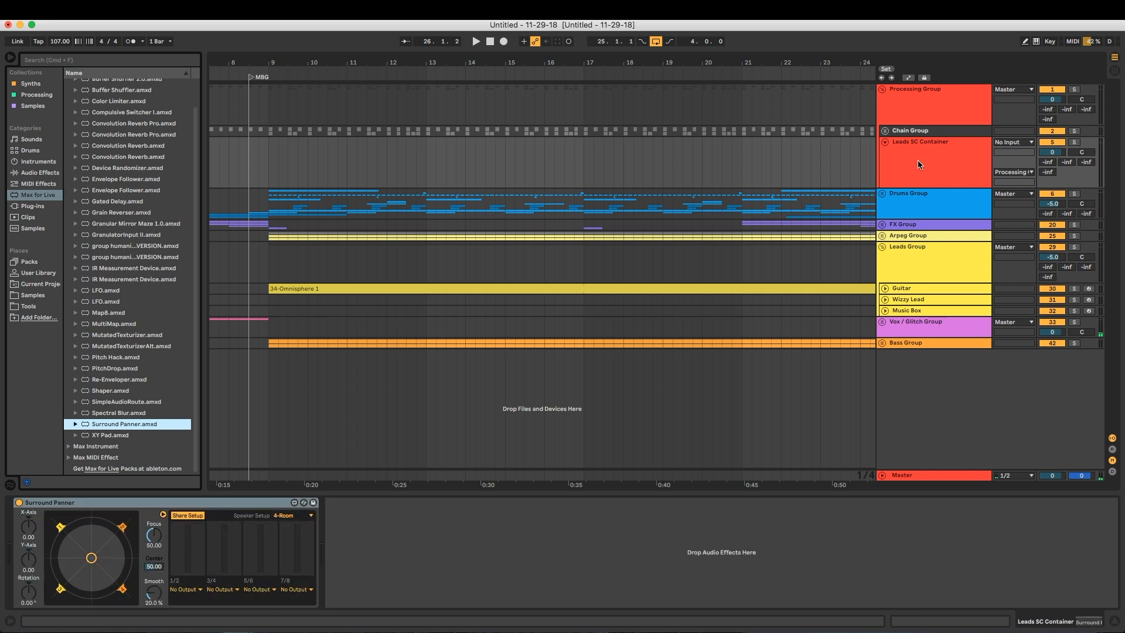
pyautogui.click(190, 589)
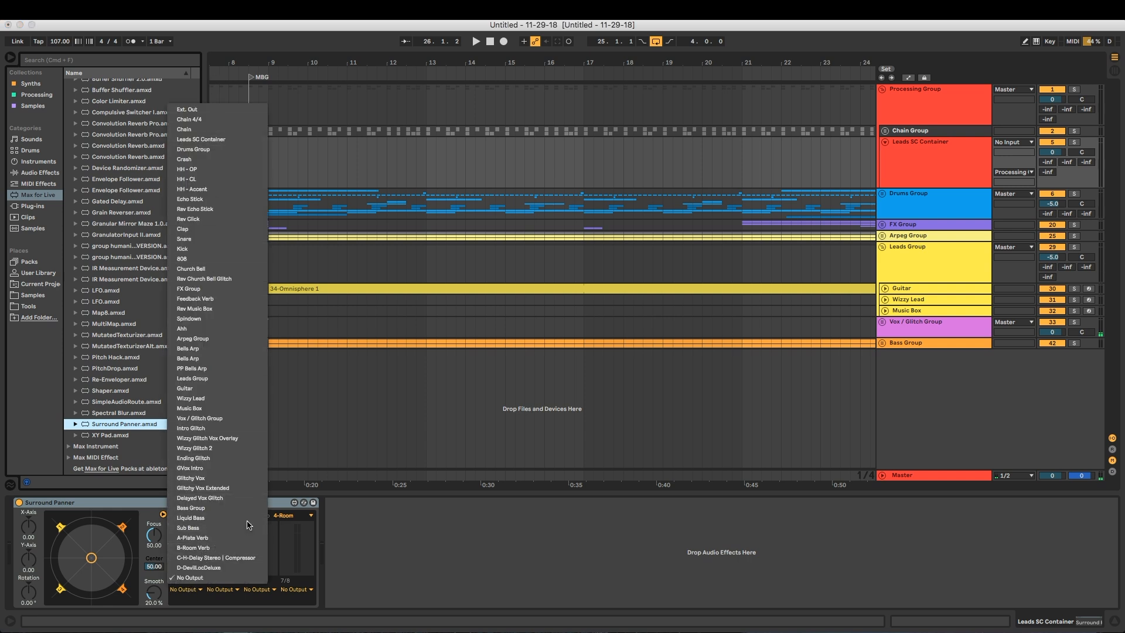
pyautogui.click(280, 508)
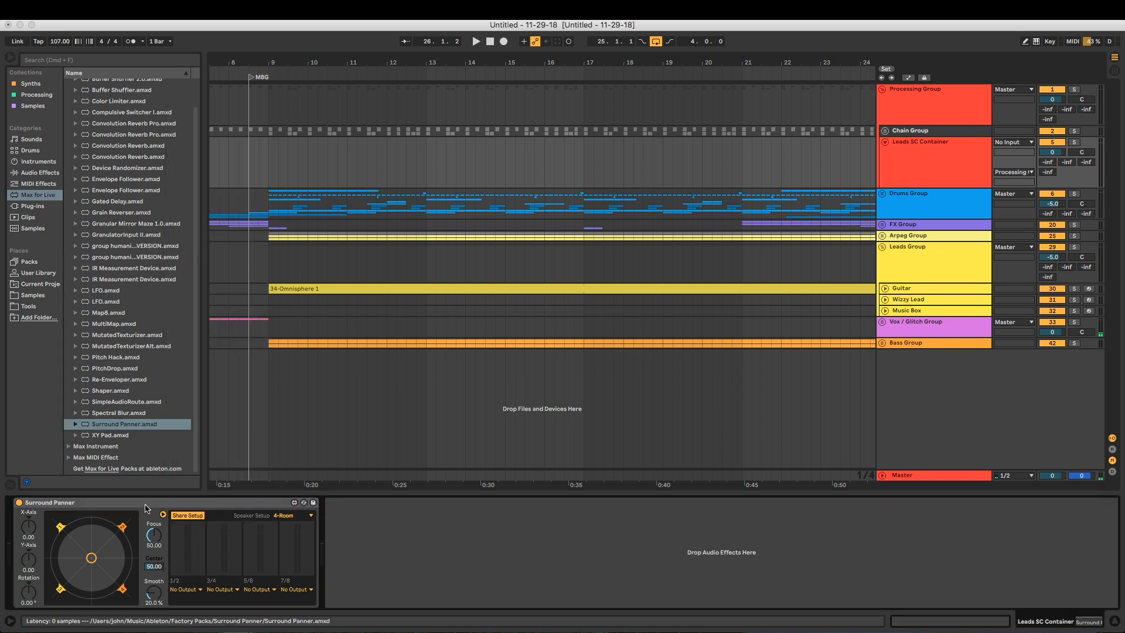
# Unfold the Chain Group and its Chain track, and move the Surround Panner from Leads SC Container onto Chain
pyautogui.click(885, 130)
pyautogui.click(887, 182)
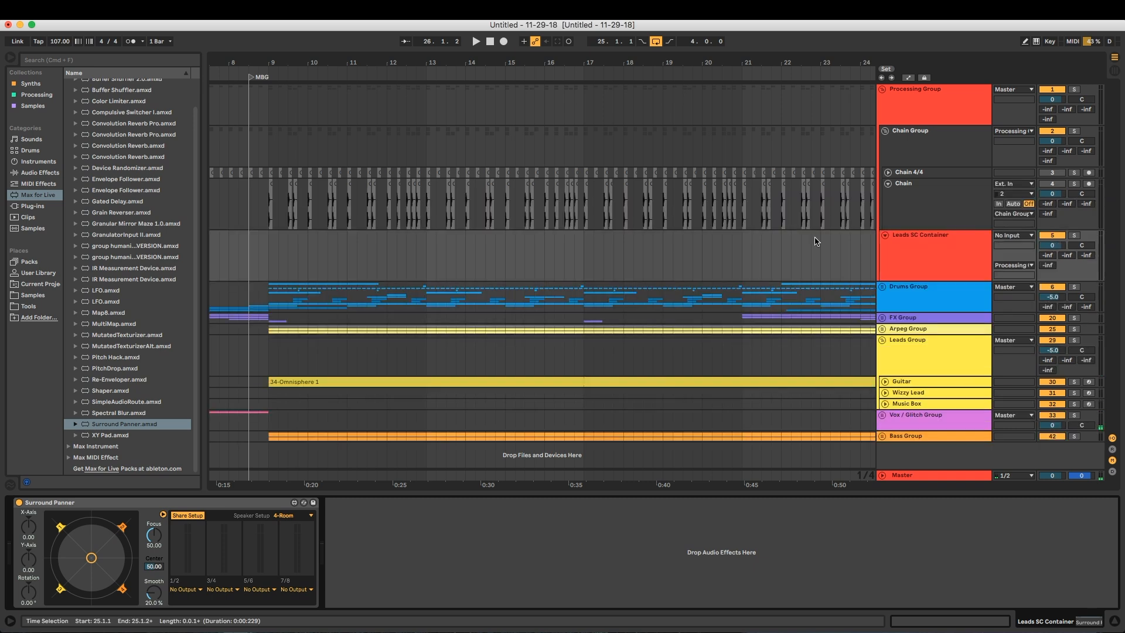
pyautogui.click(196, 519)
pyautogui.moveTo(874, 278); pyautogui.dragTo(914, 195)
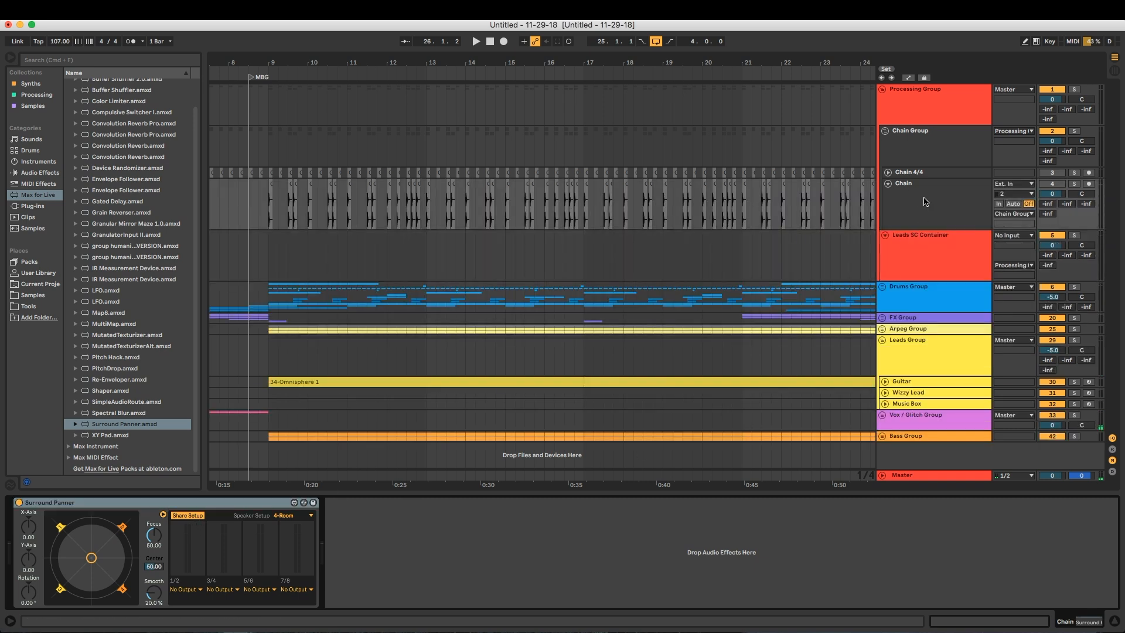
pyautogui.click(918, 194)
pyautogui.click(907, 240)
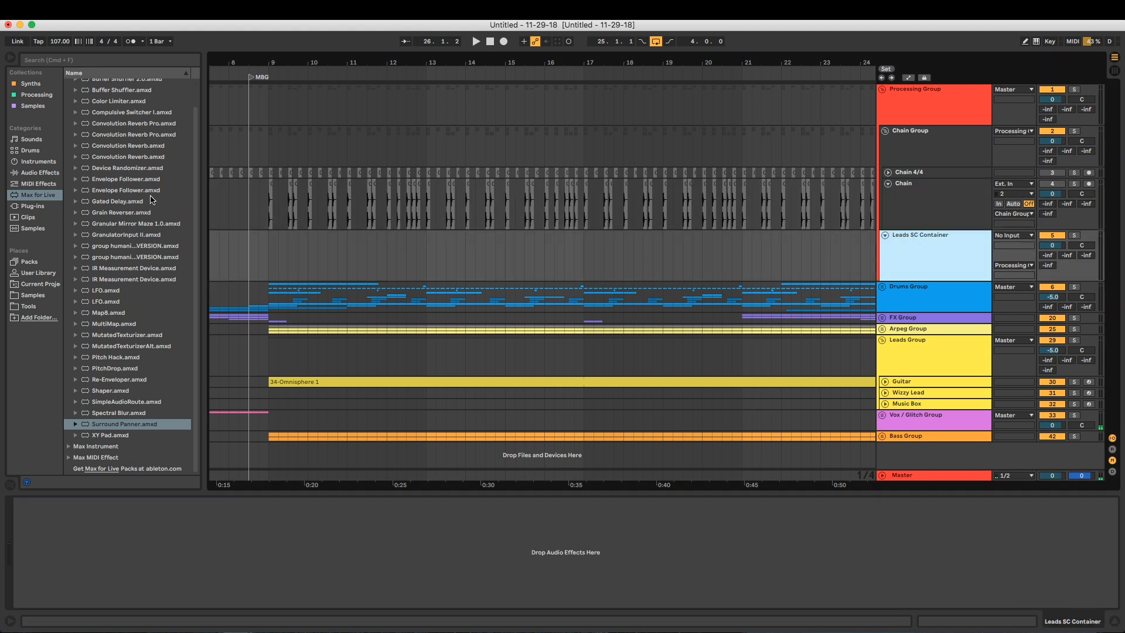
# Load FabFilter Pro-C 2 from the Processing collection onto the Leads SC Container track
pyautogui.click(37, 96)
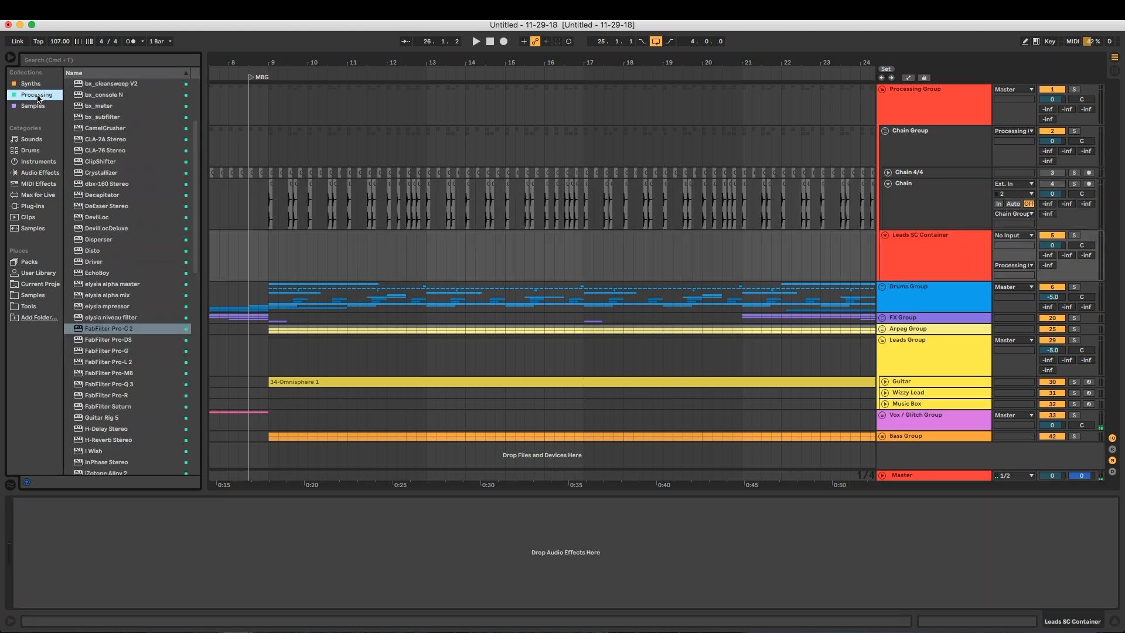
pyautogui.click(111, 329)
pyautogui.moveTo(936, 258); pyautogui.dragTo(909, 244)
# Set Pro-C 2's threshold to -60 dB, ratio to maximum, attack to fastest and knee to hard, and look at its Side Chain section
pyautogui.moveTo(528, 368); pyautogui.dragTo(599, 453)
pyautogui.moveTo(599, 378); pyautogui.dragTo(620, 292)
pyautogui.moveTo(708, 380); pyautogui.dragTo(706, 423)
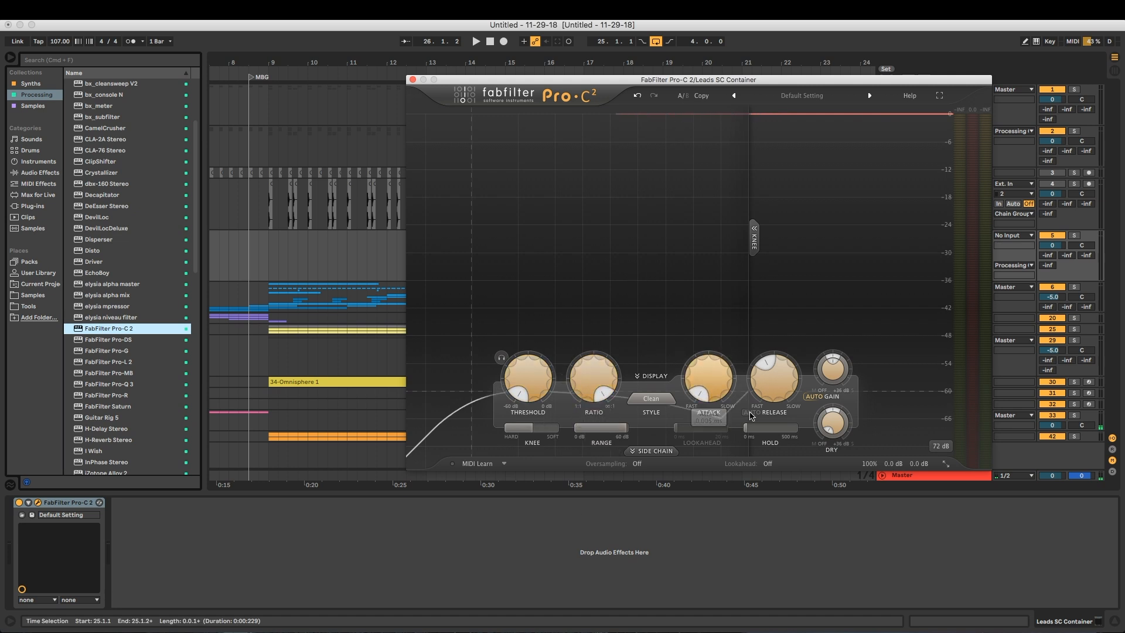
pyautogui.moveTo(532, 428); pyautogui.dragTo(505, 428)
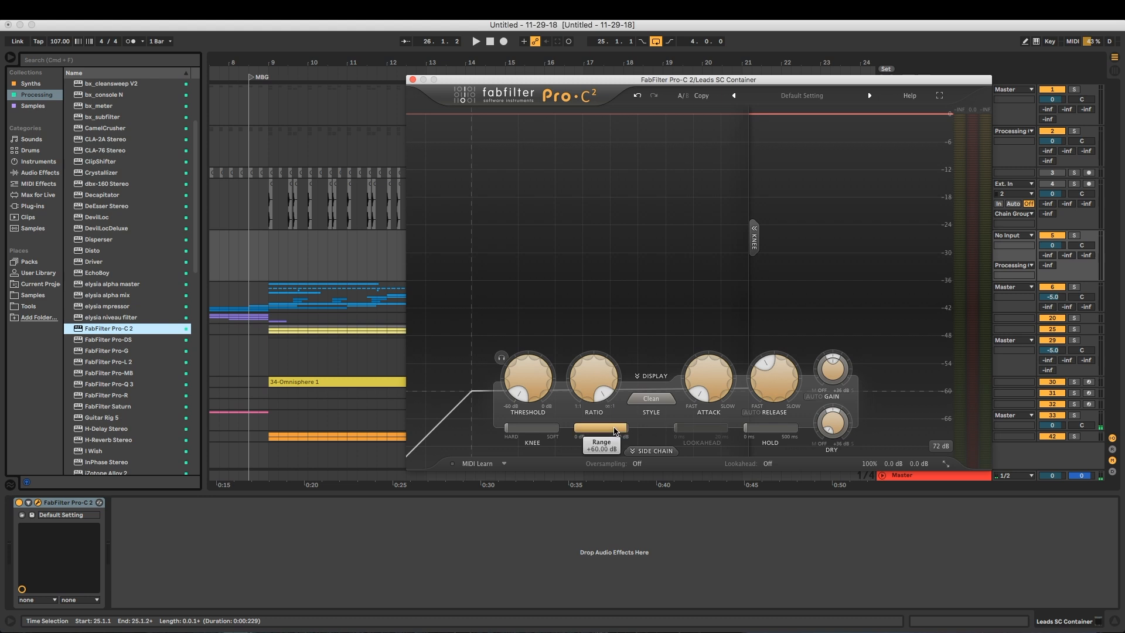
pyautogui.click(650, 451)
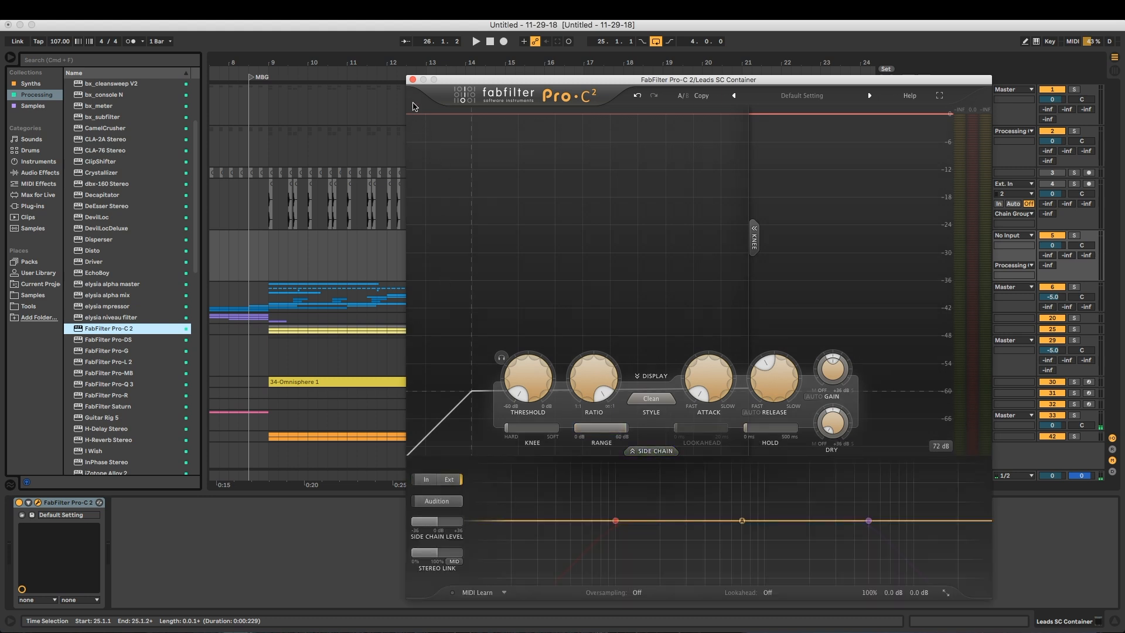
pyautogui.click(412, 79)
# Route the 1/2 output of the Chain track's Surround Panner to Leads SC Container, using Stereo Side Chain-FabFilter Pro-C 2 as the destination
pyautogui.click(917, 246)
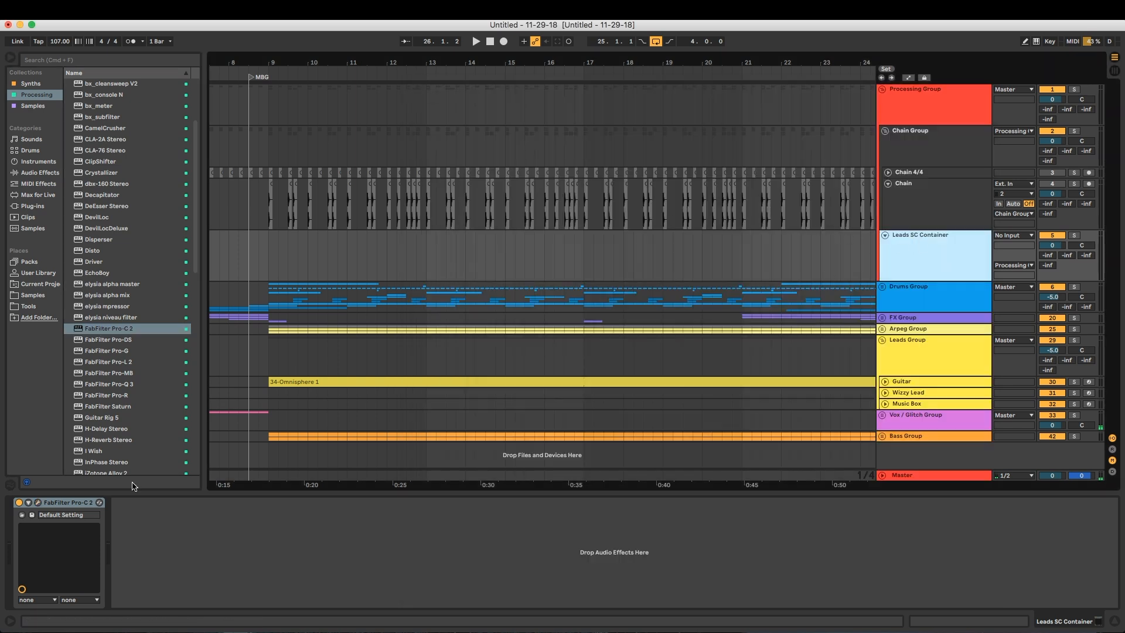
pyautogui.click(928, 202)
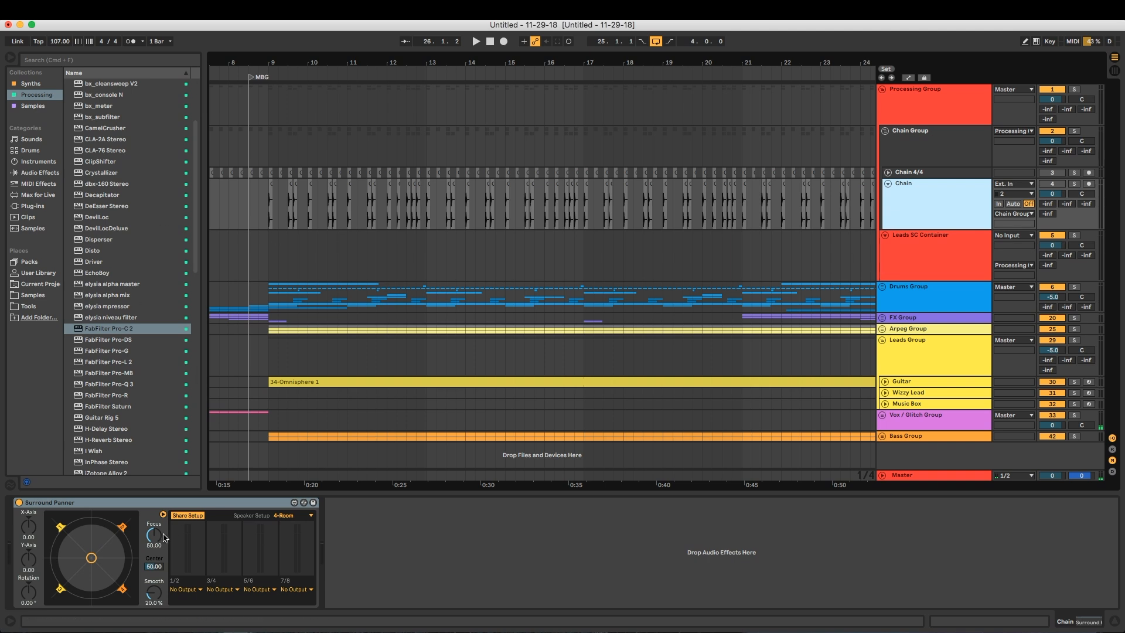
pyautogui.click(178, 505)
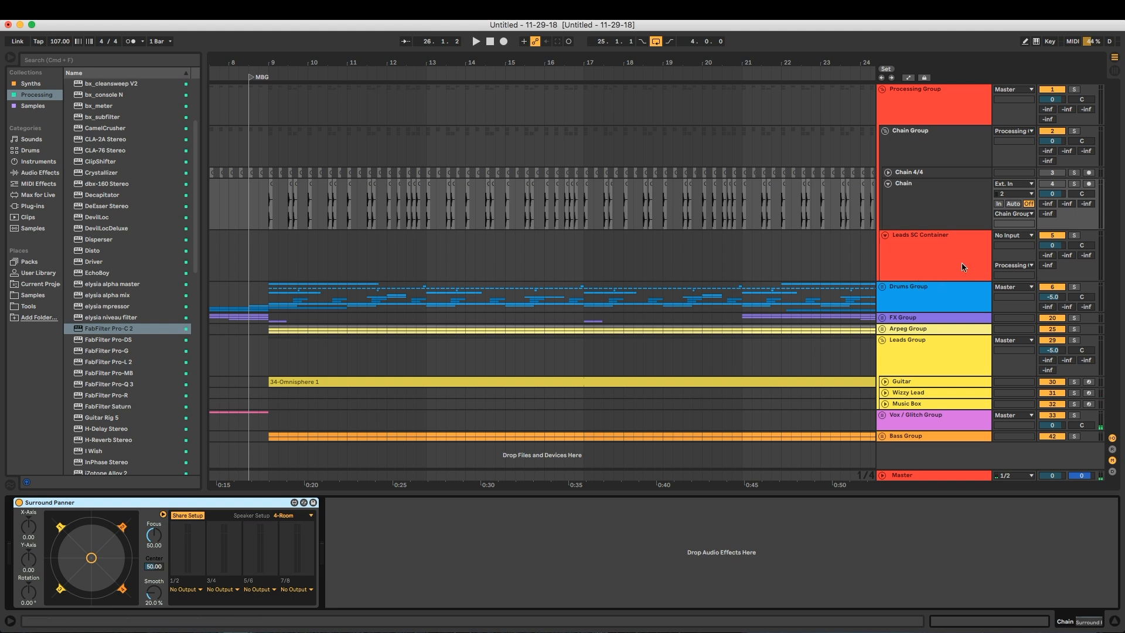
pyautogui.click(941, 241)
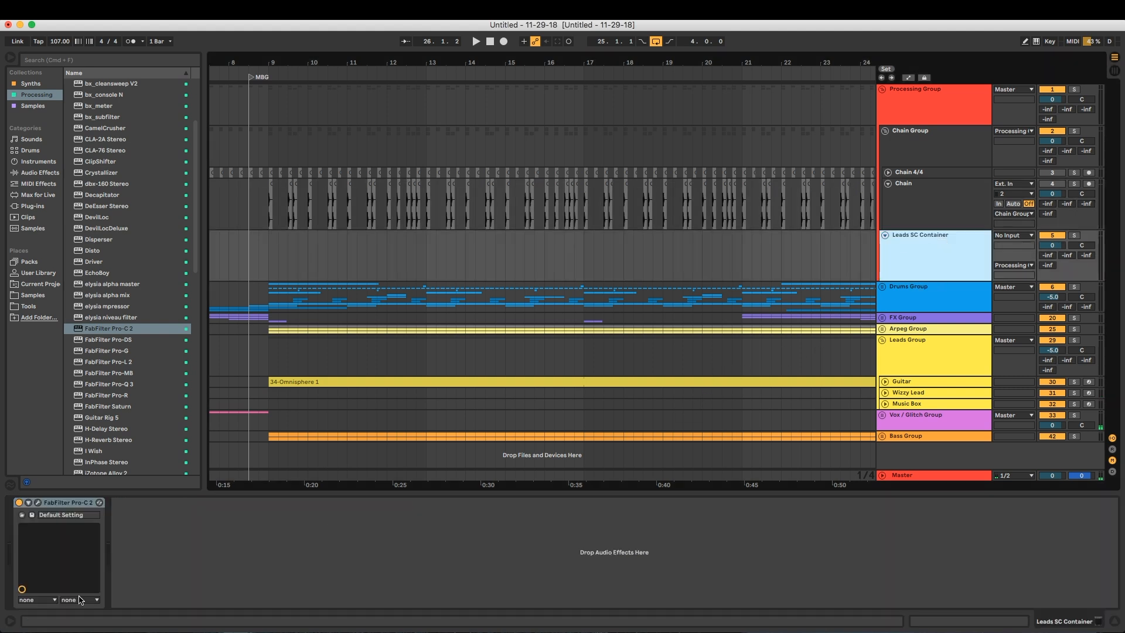
pyautogui.click(61, 504)
pyautogui.click(923, 218)
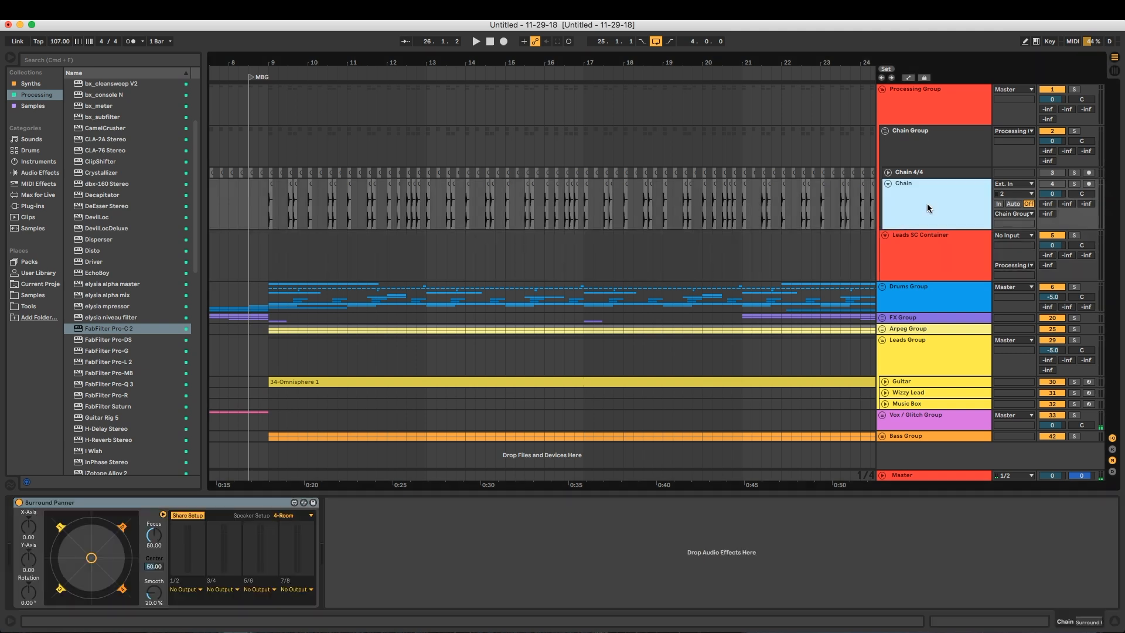
pyautogui.click(187, 589)
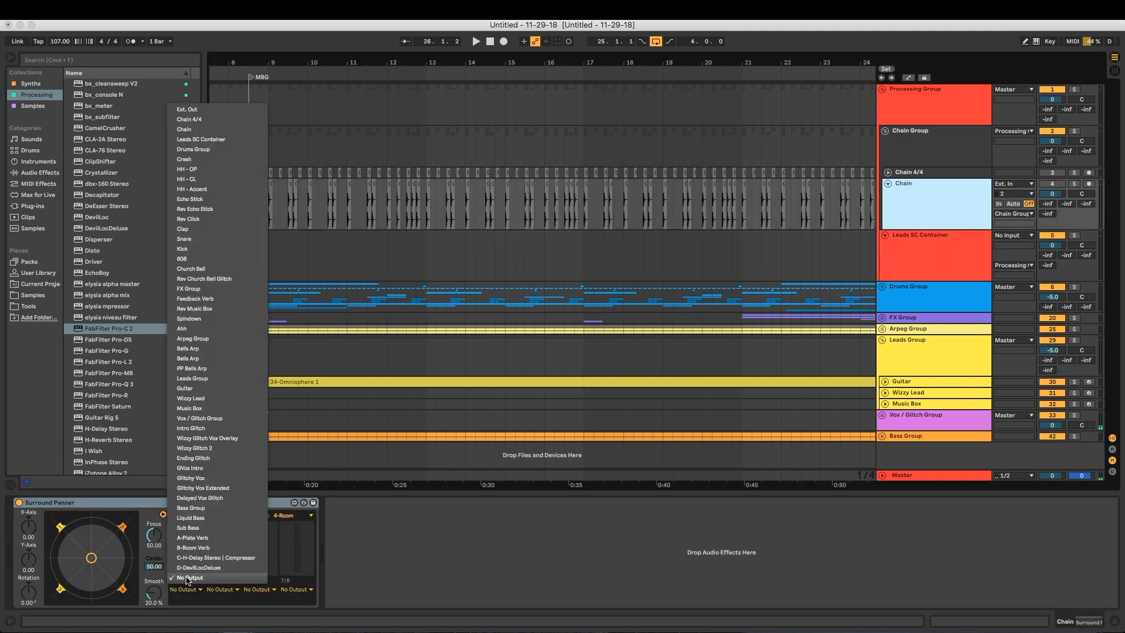
pyautogui.click(213, 143)
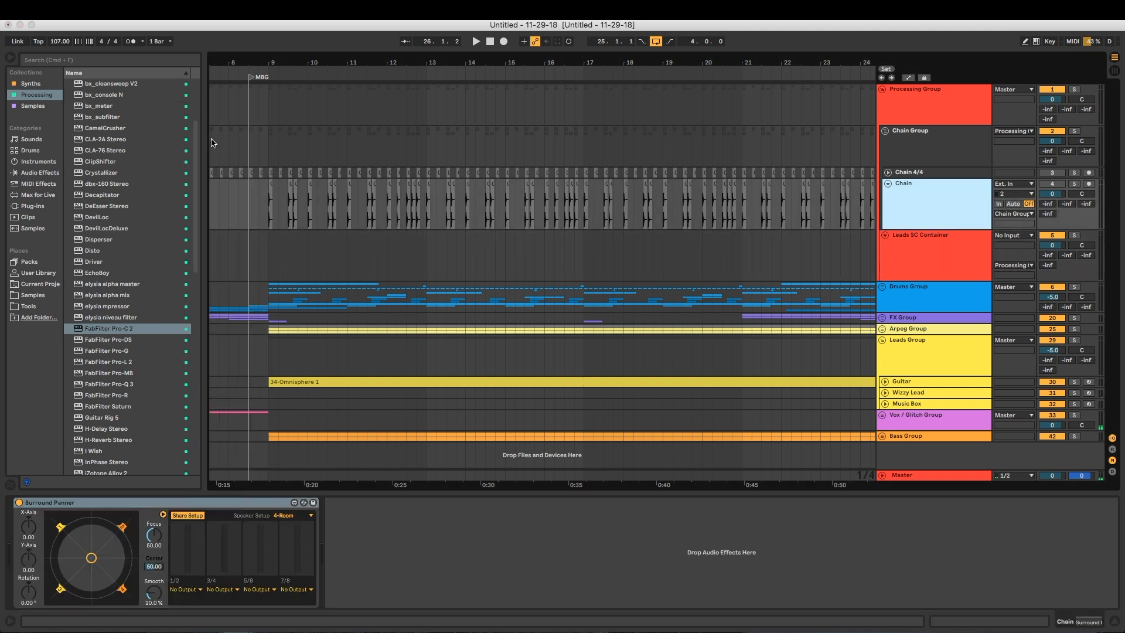
pyautogui.click(186, 598)
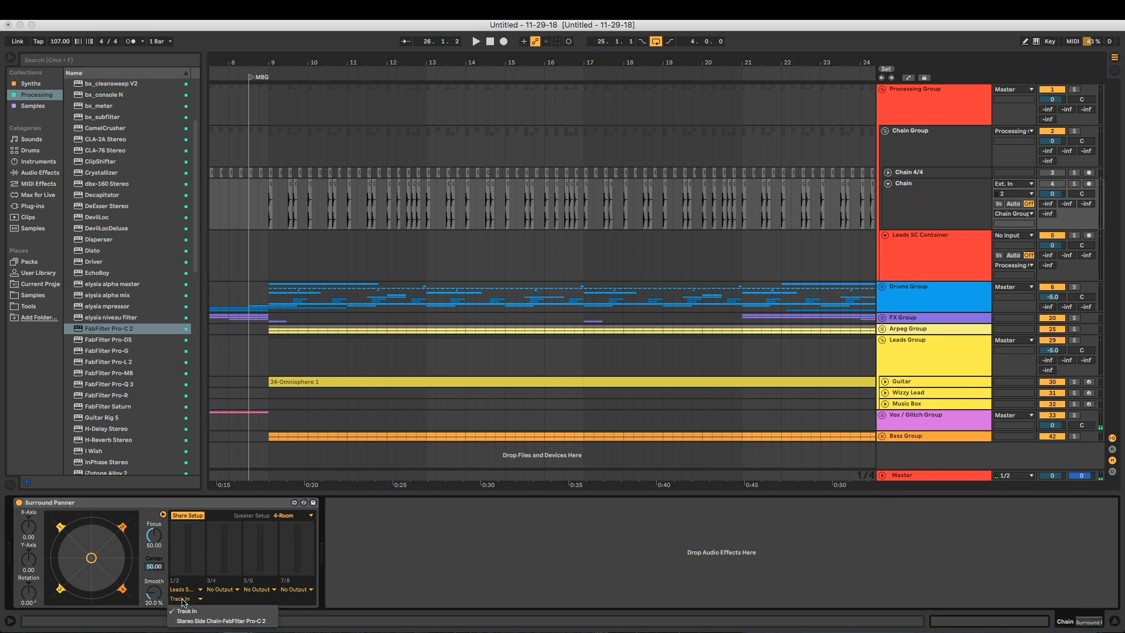
pyautogui.click(244, 622)
pyautogui.click(185, 599)
# Hide the browser, set the Chain track's input to No Input, and select the Leads SC Container track
pyautogui.click(11, 59)
pyautogui.click(10, 58)
pyautogui.click(955, 199)
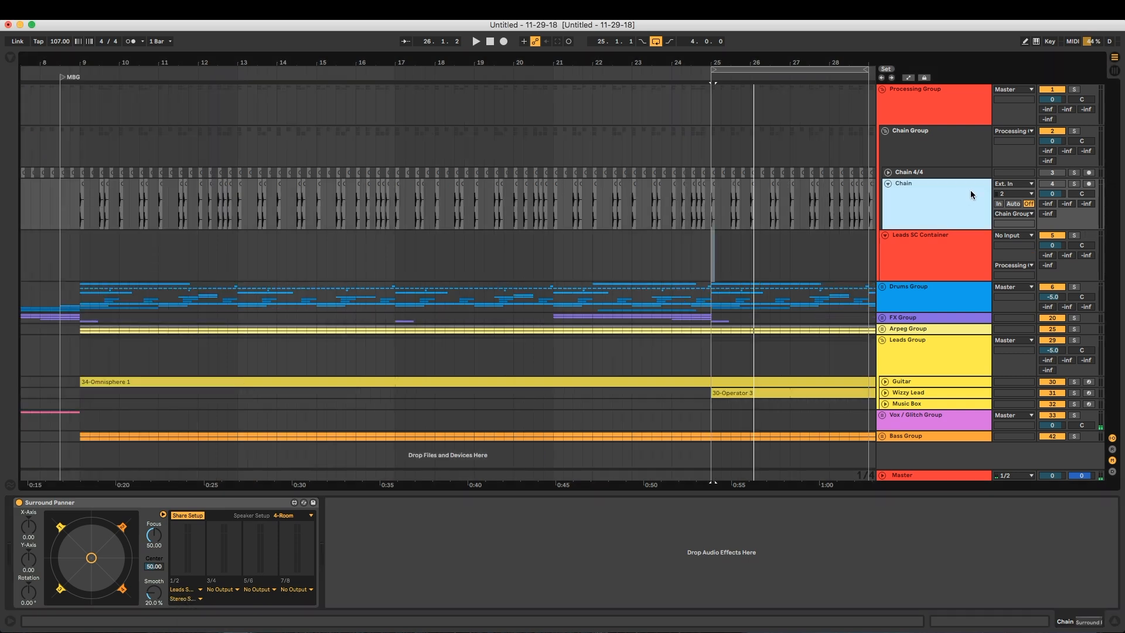
pyautogui.click(1008, 183)
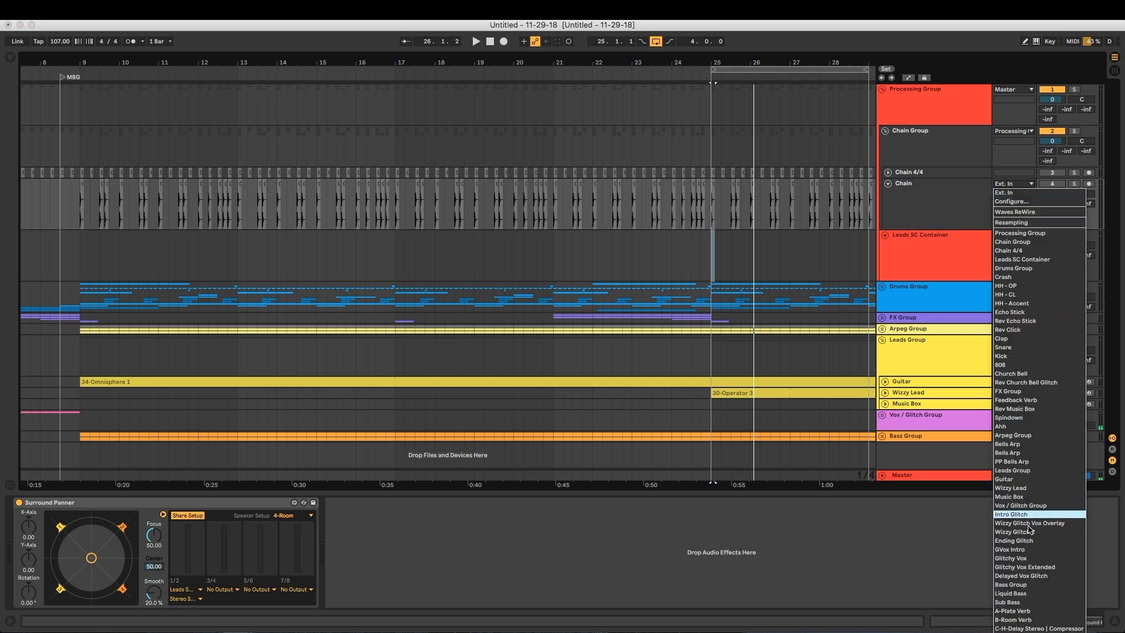
pyautogui.click(947, 206)
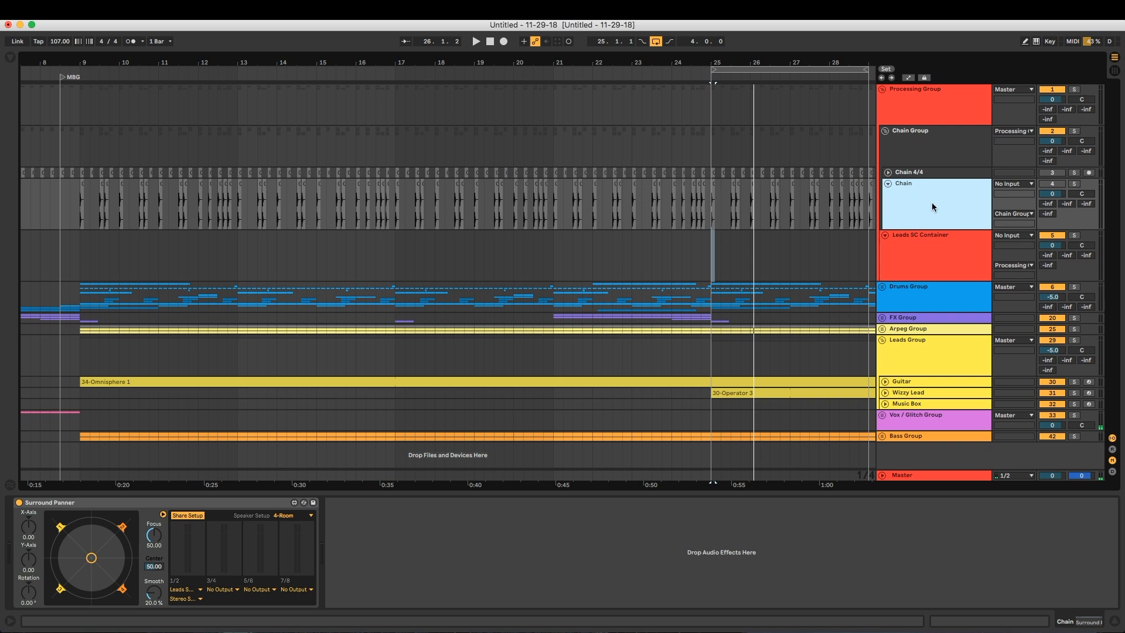
pyautogui.click(928, 256)
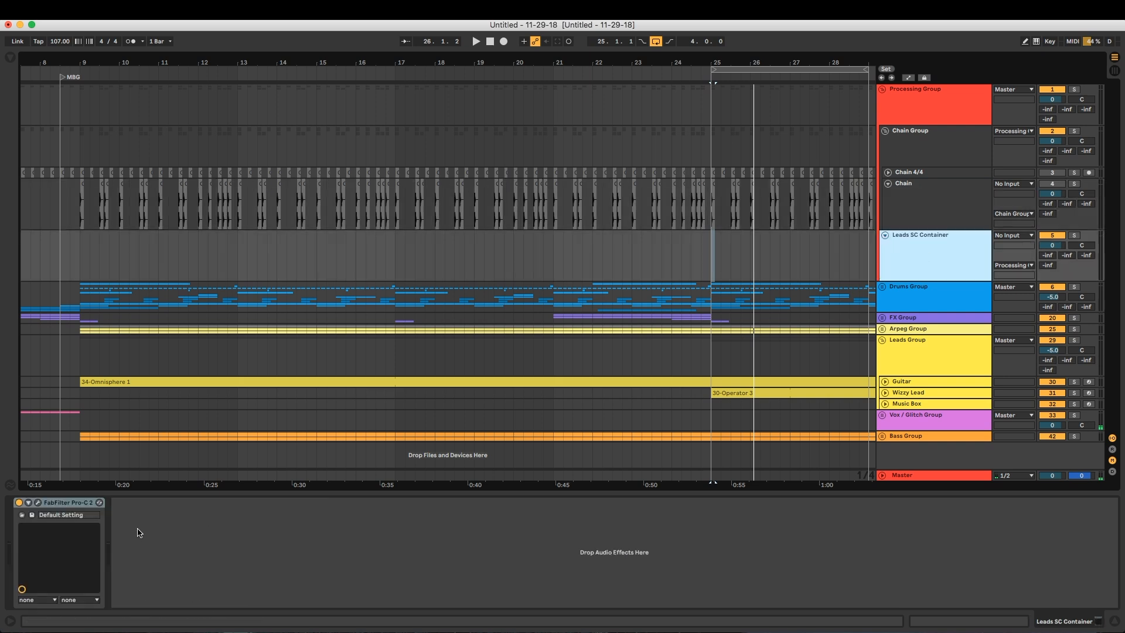
# Play the loop with the Chain track deactivated and check the meters of its Surround Panner
pyautogui.click(923, 217)
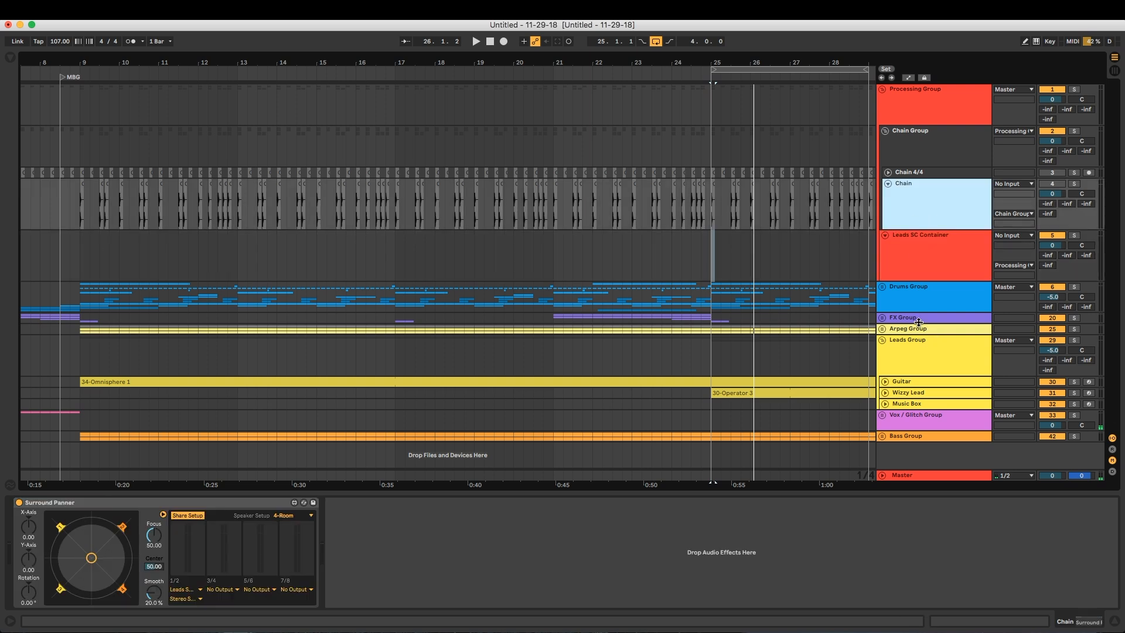
pyautogui.click(1057, 185)
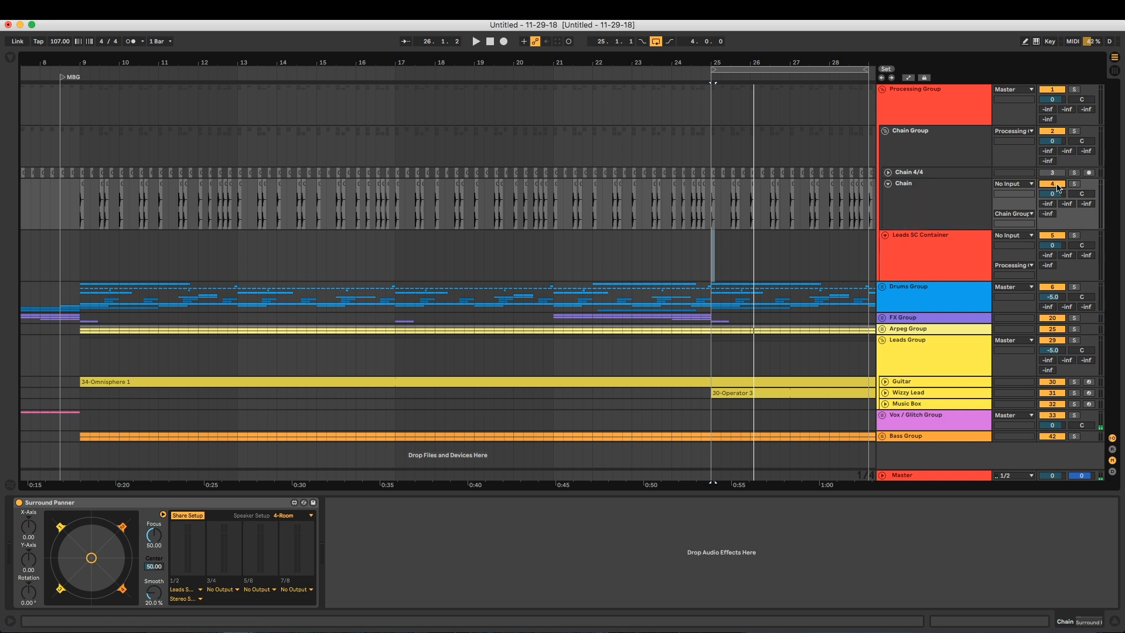
pyautogui.click(1052, 185)
pyautogui.click(1053, 185)
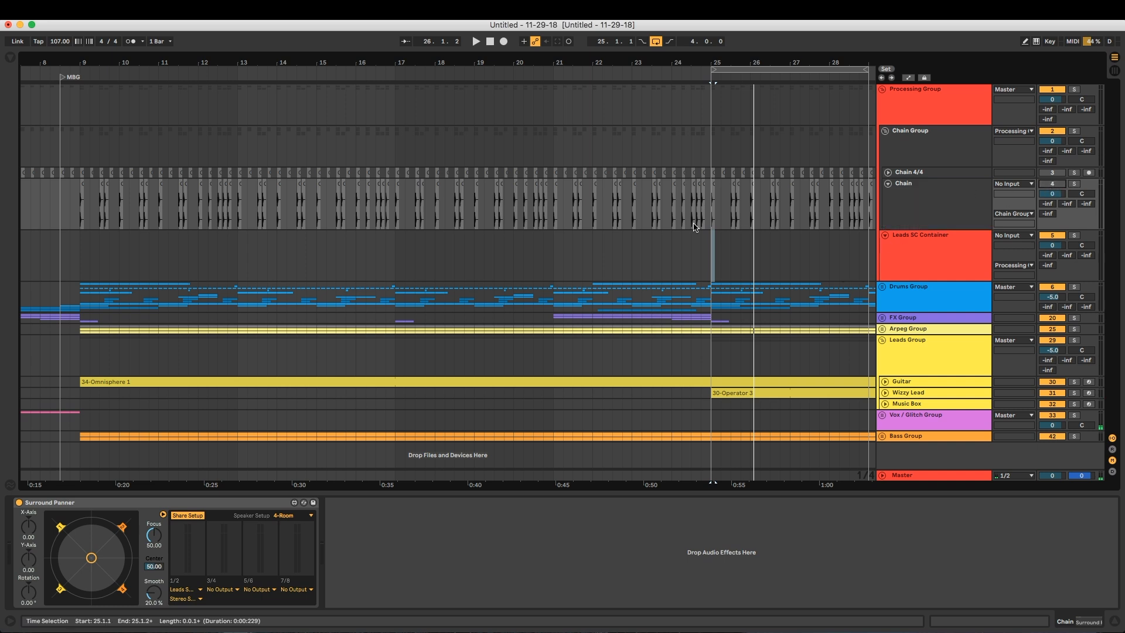
pyautogui.press('space')
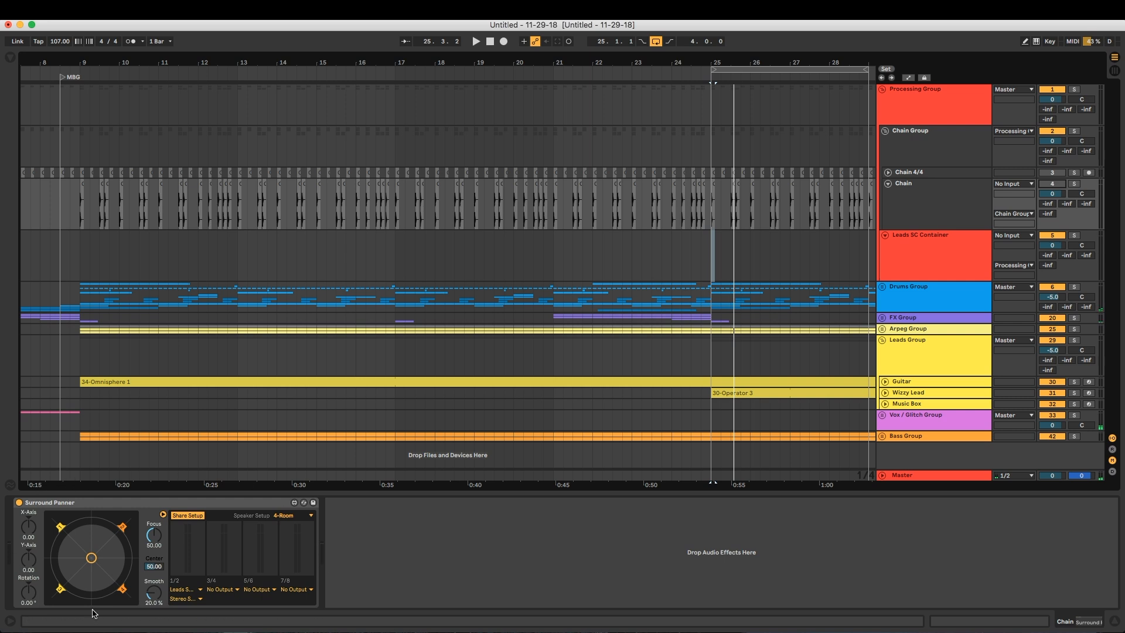
pyautogui.press('space')
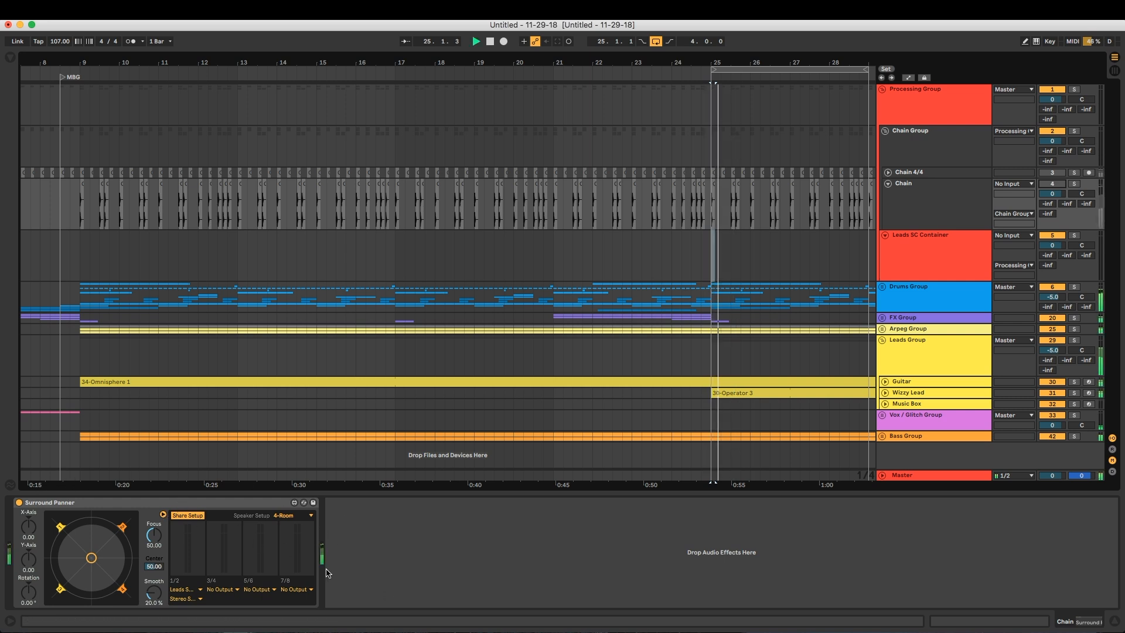
pyautogui.press('space')
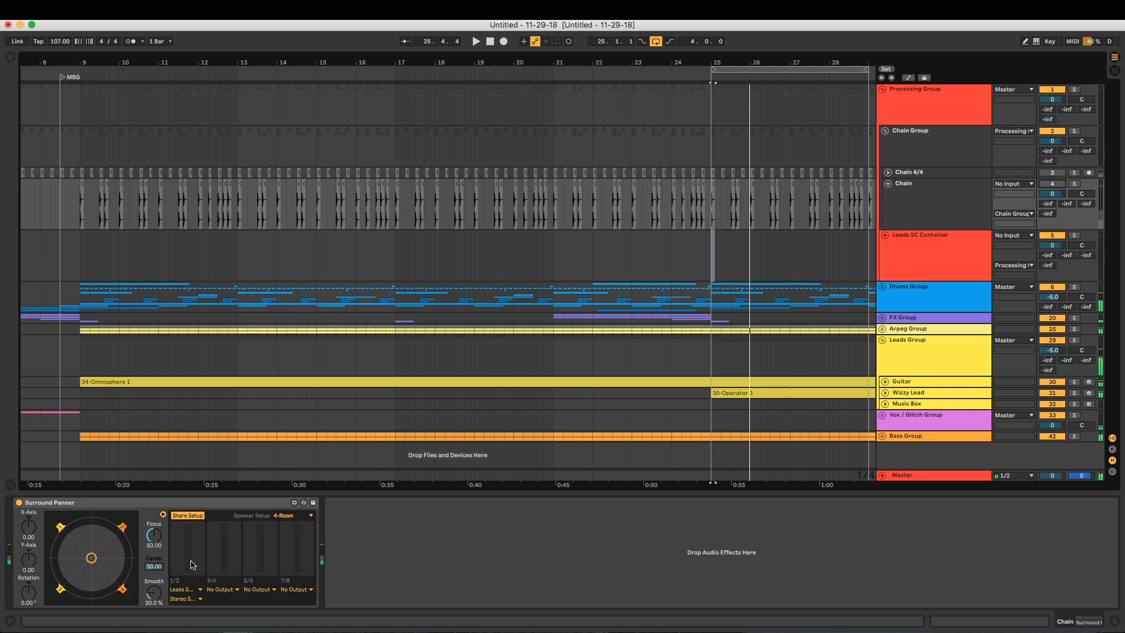
# Reactivate the Chain track and play the loop to check the Surround Panner's output meters
pyautogui.click(1046, 186)
pyautogui.press('space')
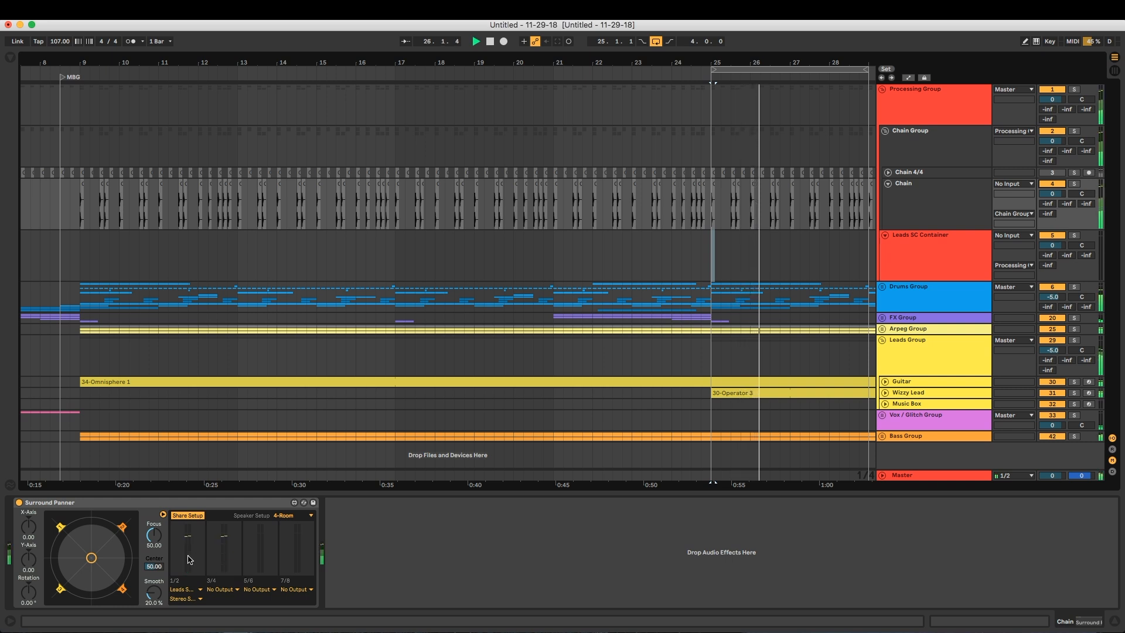
pyautogui.press('space')
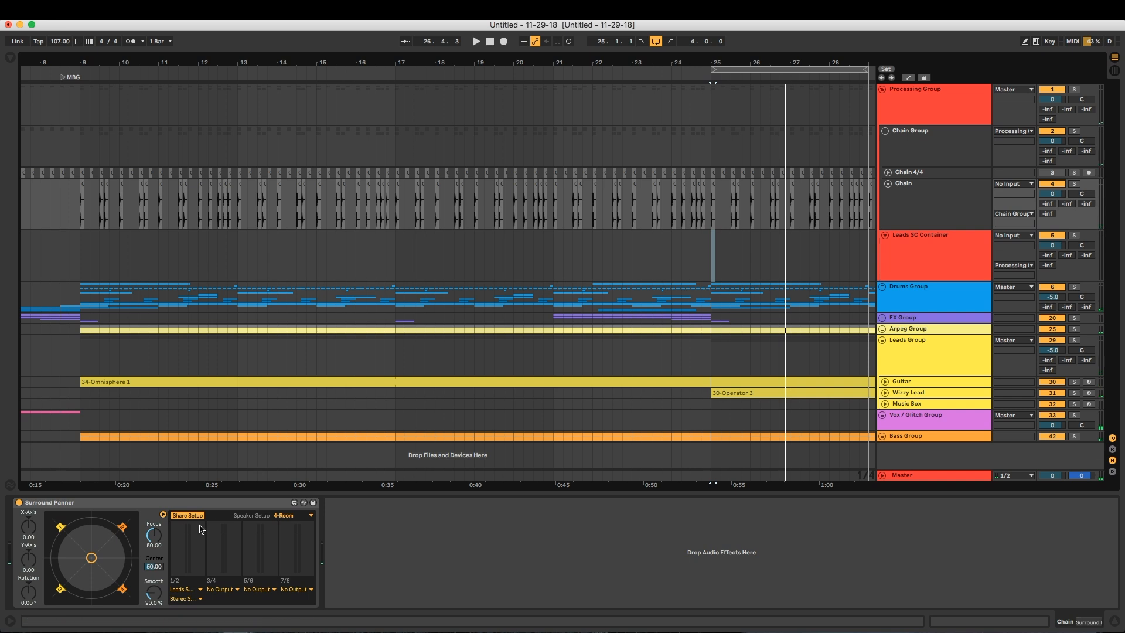
# Examine Pro-C 2's gain reduction on the Leads SC Container track during playback, and close the plug-in window
pyautogui.click(916, 261)
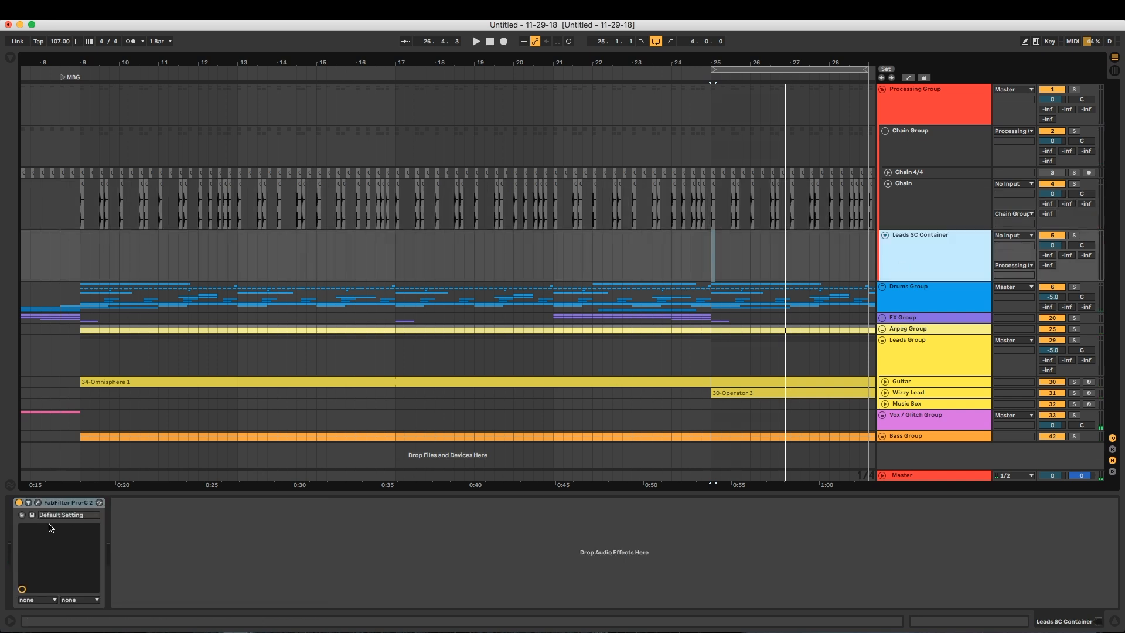
pyautogui.click(38, 502)
pyautogui.press('space')
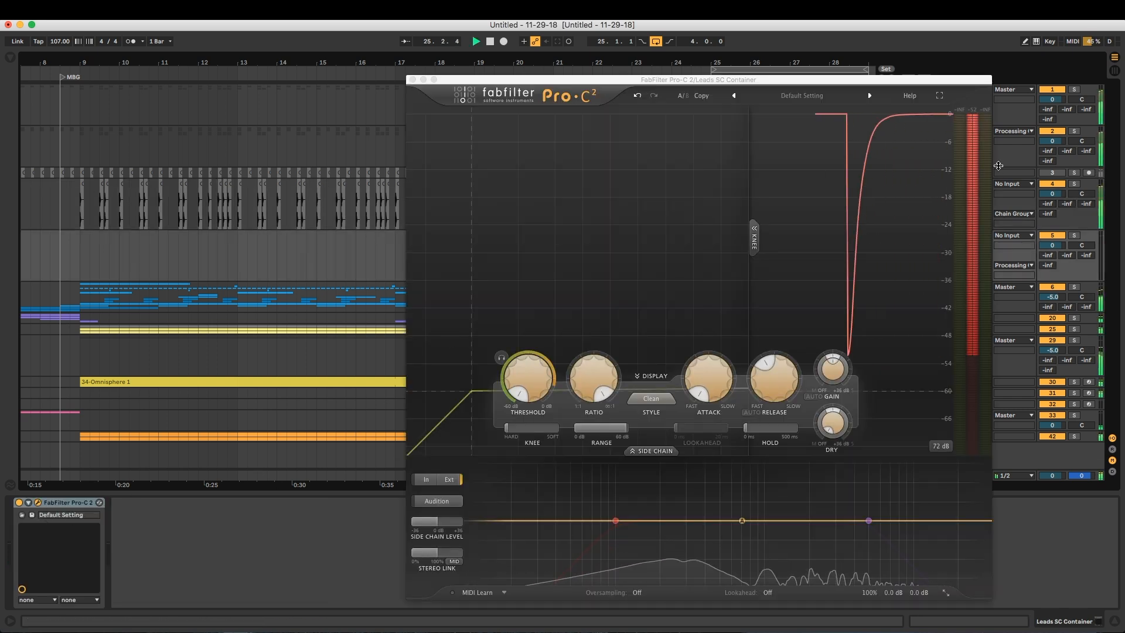
pyautogui.click(412, 80)
# Set the Chain track's audio output to Sends Only
pyautogui.click(948, 200)
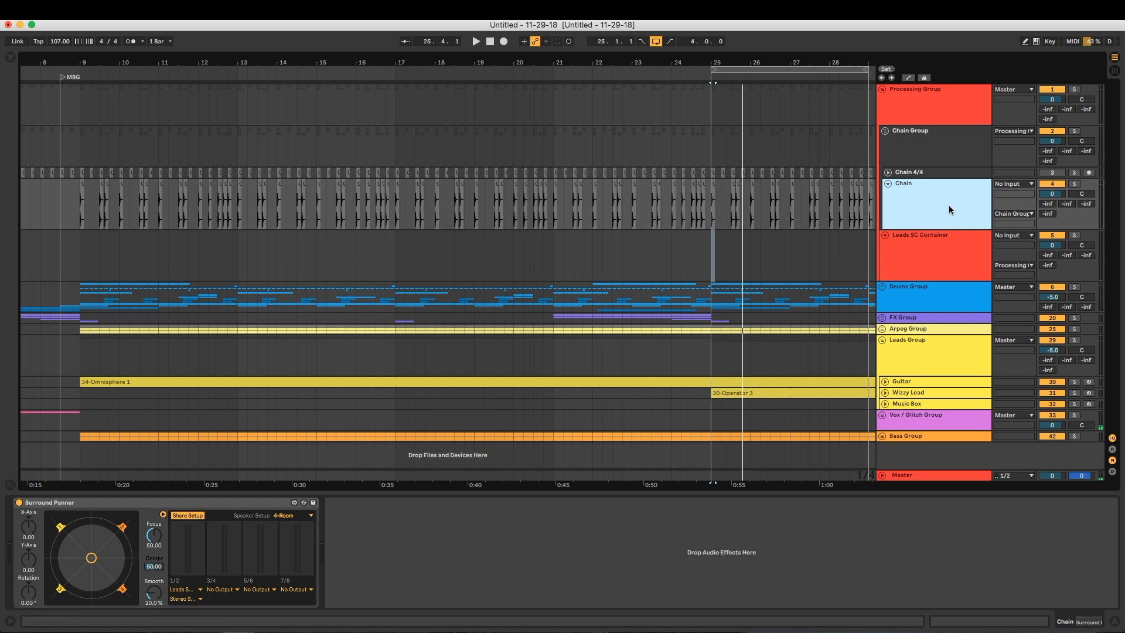
pyautogui.click(1007, 214)
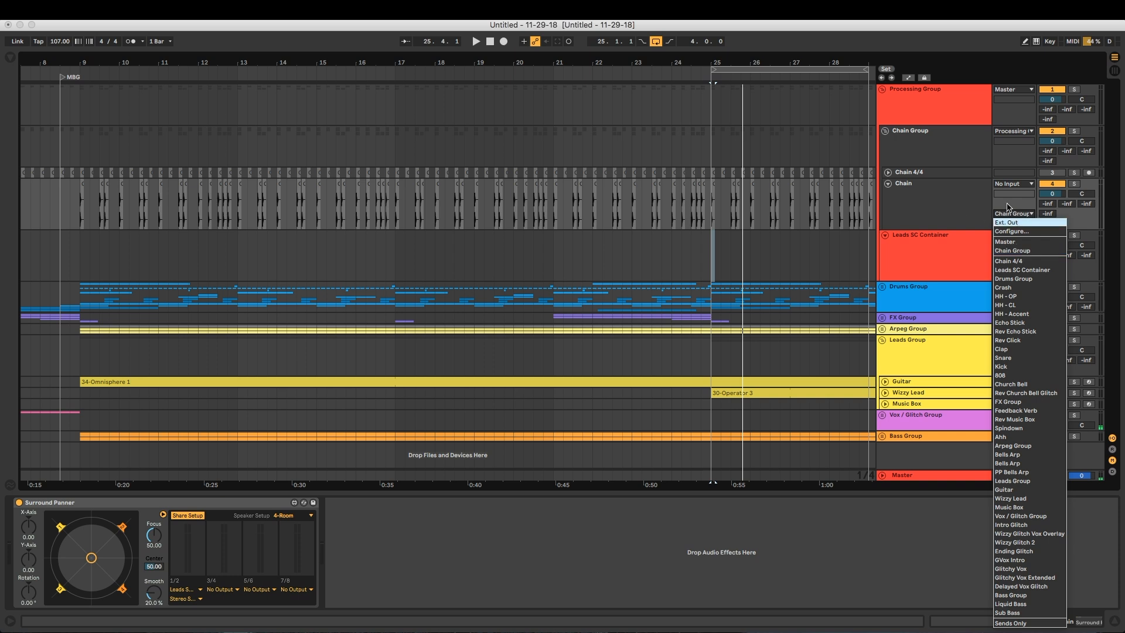
pyautogui.click(1013, 214)
pyautogui.click(1012, 215)
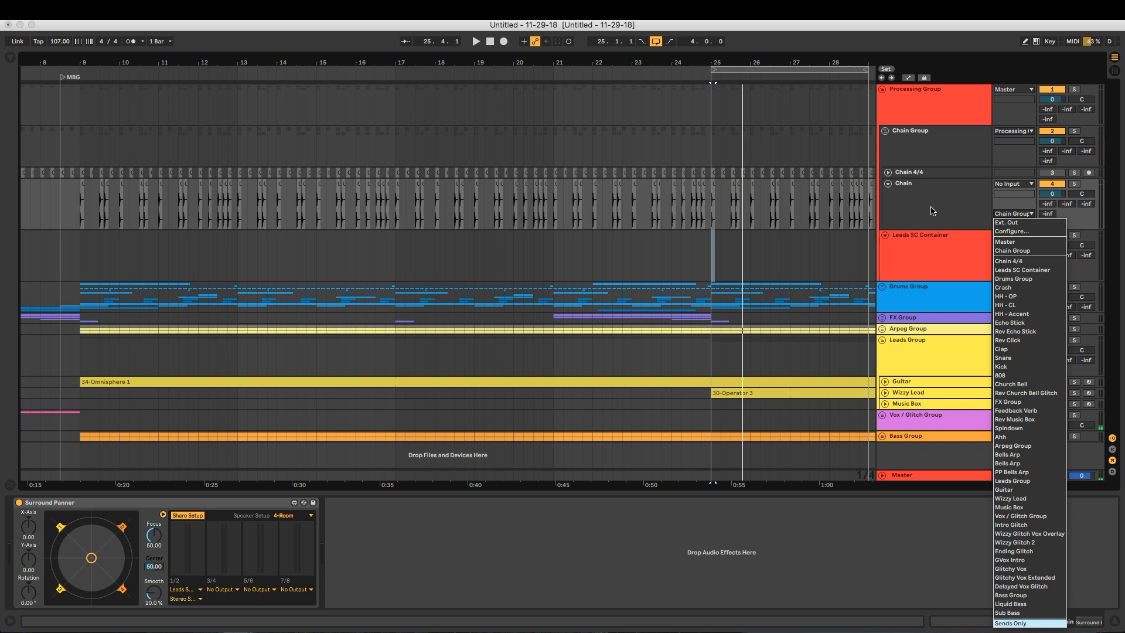
pyautogui.press('Return')
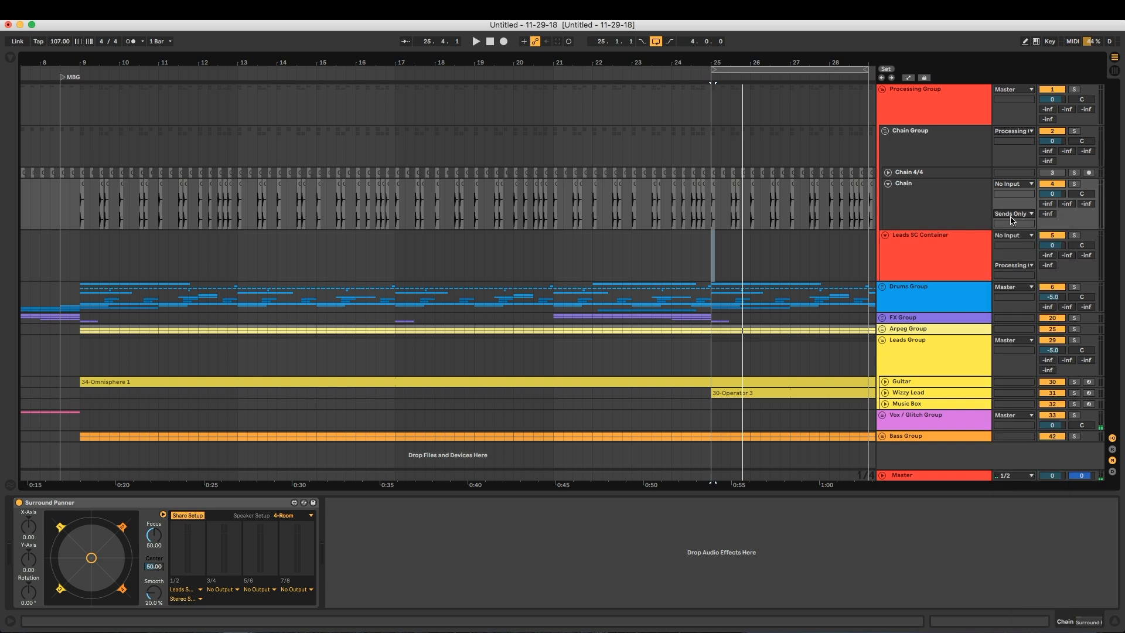
# Play the loop and check the Surround Panner's meters and Pro-C 2's gain reduction on Leads SC Container
pyautogui.click(933, 210)
pyautogui.press('space')
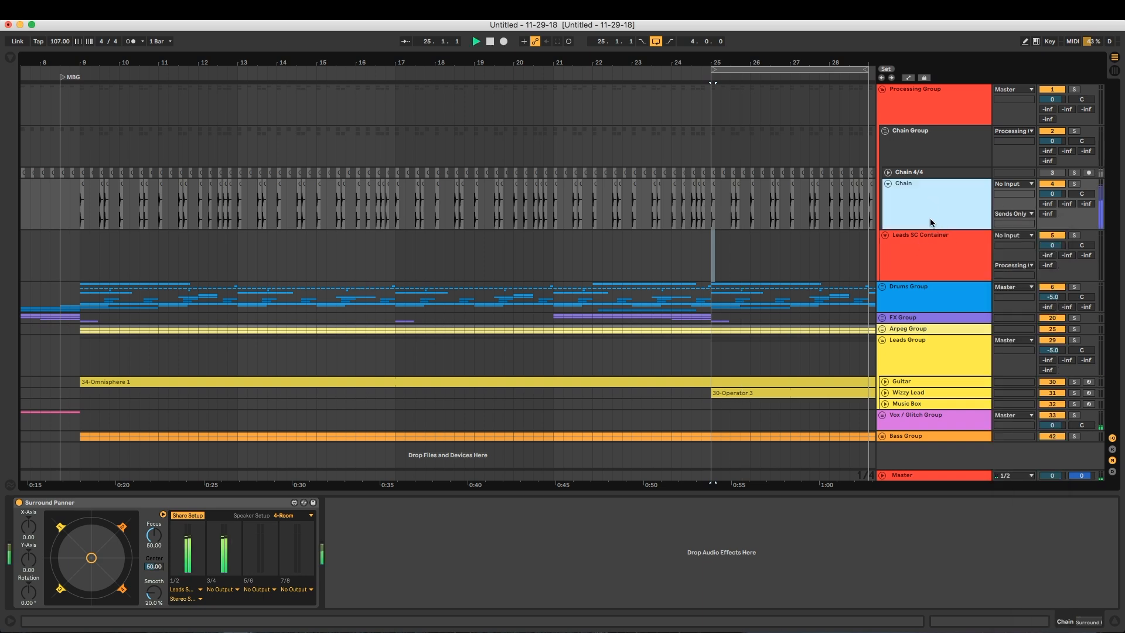
pyautogui.click(922, 246)
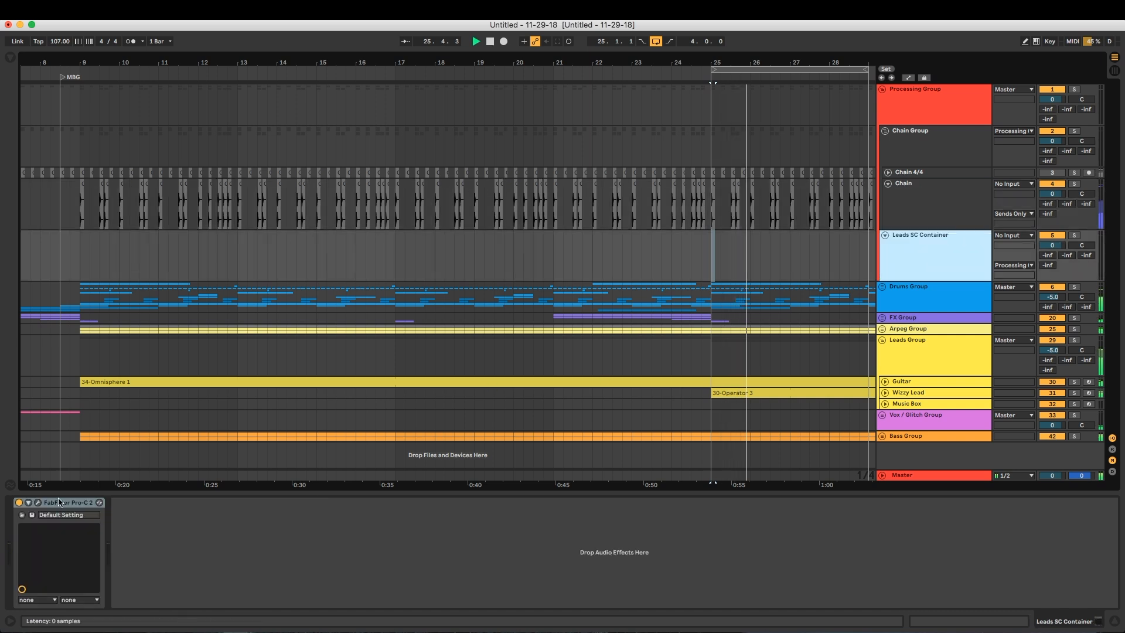
pyautogui.click(37, 503)
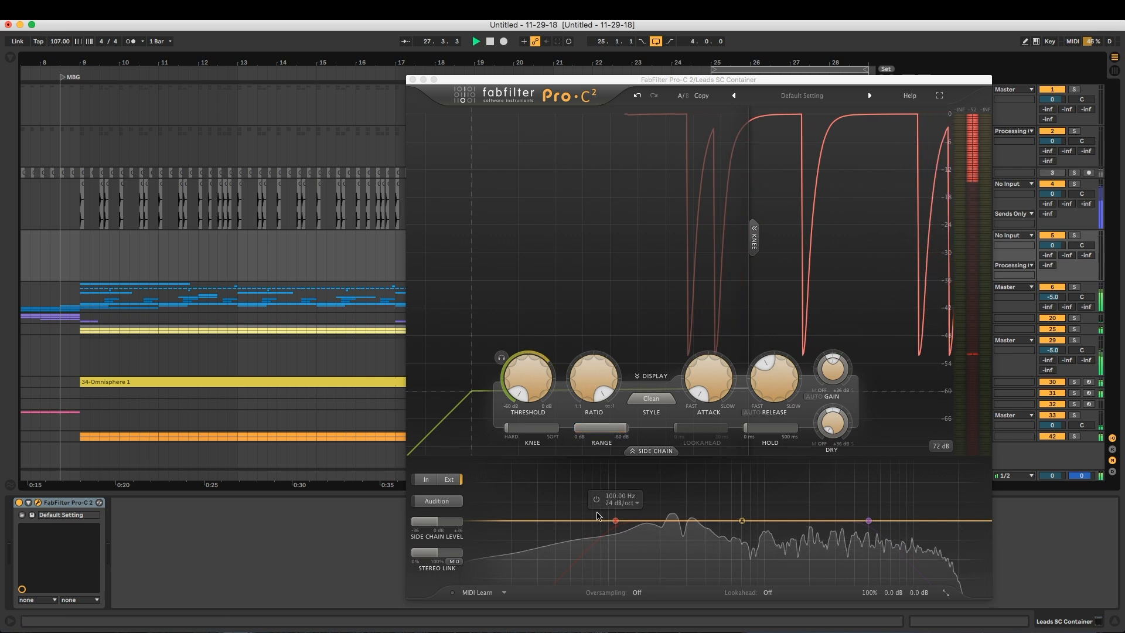
# Try a slower release on Pro-C 2 during playback, settle on a faster one, and close the plug-in window
pyautogui.moveTo(765, 364); pyautogui.dragTo(819, 314)
pyautogui.moveTo(783, 363); pyautogui.dragTo(750, 371)
pyautogui.press('space')
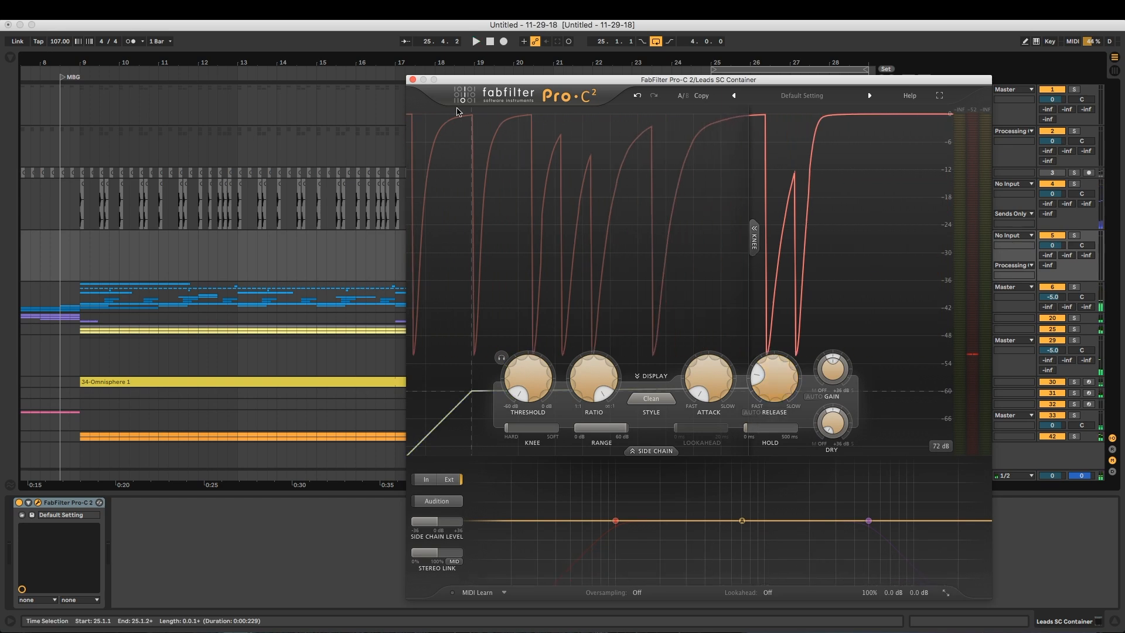
pyautogui.click(413, 79)
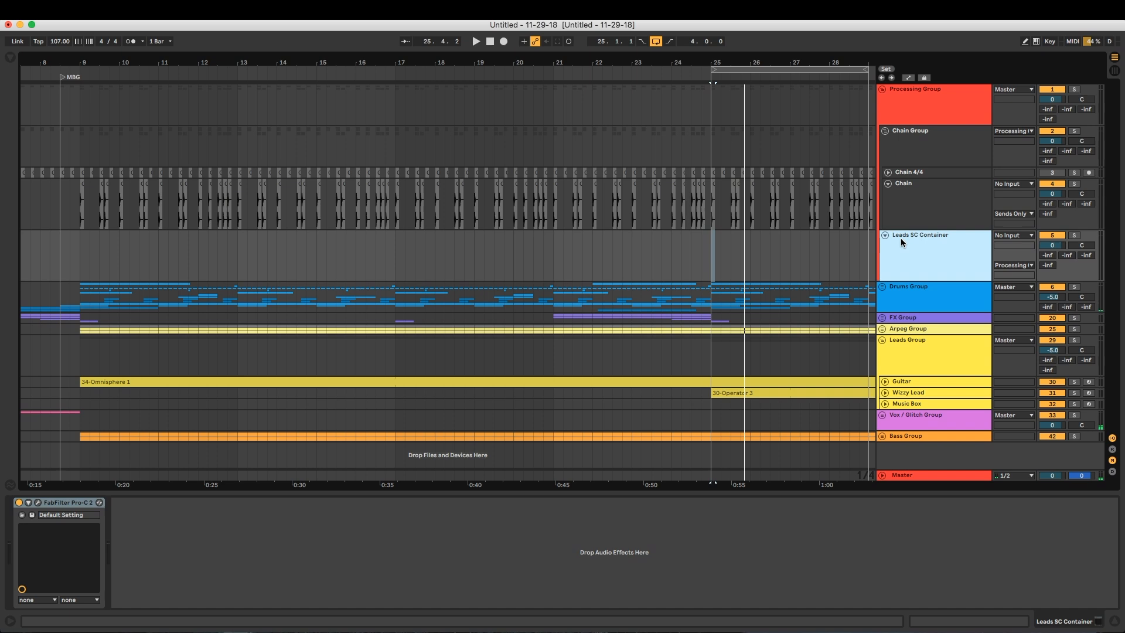
# Load FabFilter Pro-MB from the Processing collection onto Leads SC Container and add a low-frequency band with a raised upper crossover
pyautogui.click(10, 57)
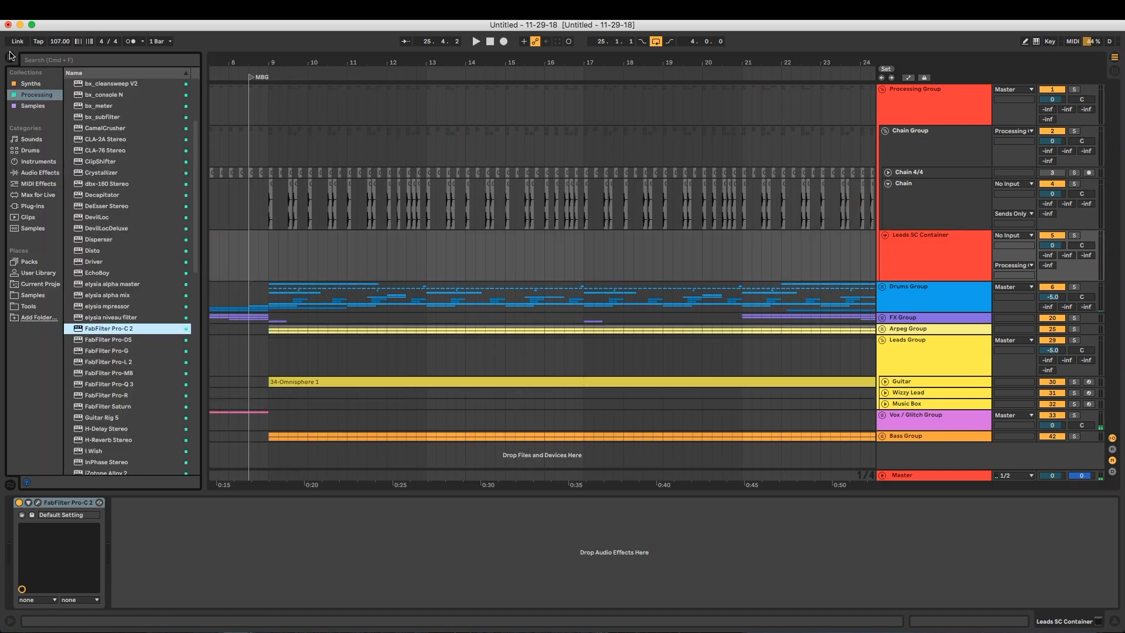
pyautogui.click(110, 375)
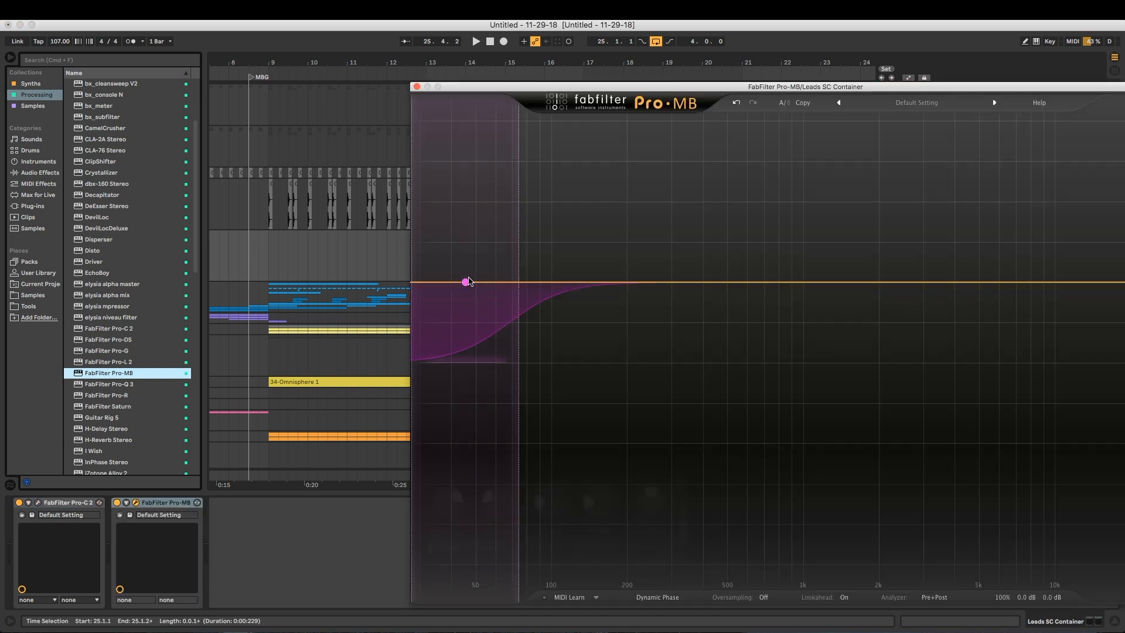
pyautogui.click(467, 281)
pyautogui.moveTo(516, 255); pyautogui.dragTo(581, 256)
# Set the Pro-MB band's threshold, range and attack to minimum, its ratio to 100:1 and its side chain to Ext
pyautogui.moveTo(452, 502); pyautogui.dragTo(526, 599)
pyautogui.moveTo(498, 503); pyautogui.dragTo(515, 577)
pyautogui.moveTo(556, 485); pyautogui.dragTo(593, 491)
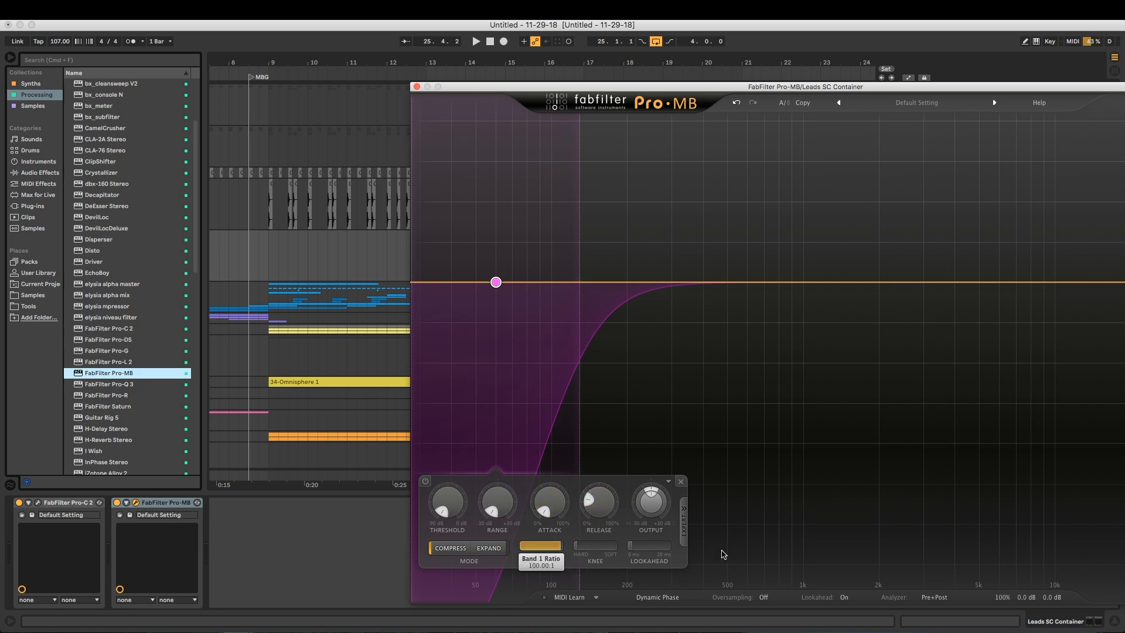
pyautogui.click(685, 521)
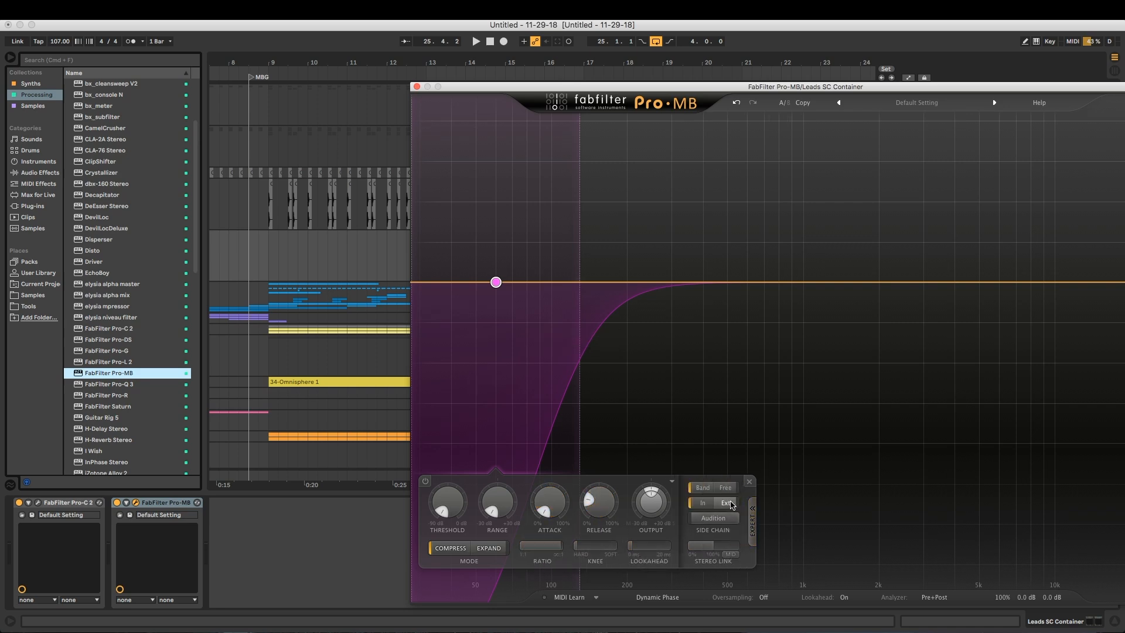
pyautogui.click(417, 86)
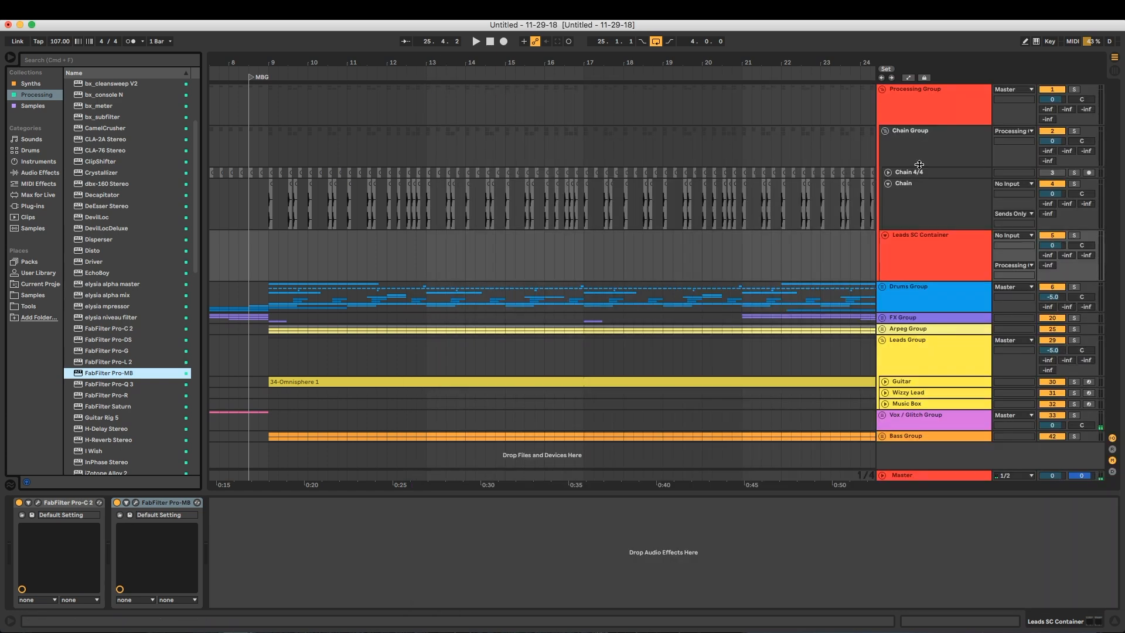
# Add a second Surround Panner from the Max for Live devices after the existing one on the Chain track
pyautogui.click(920, 202)
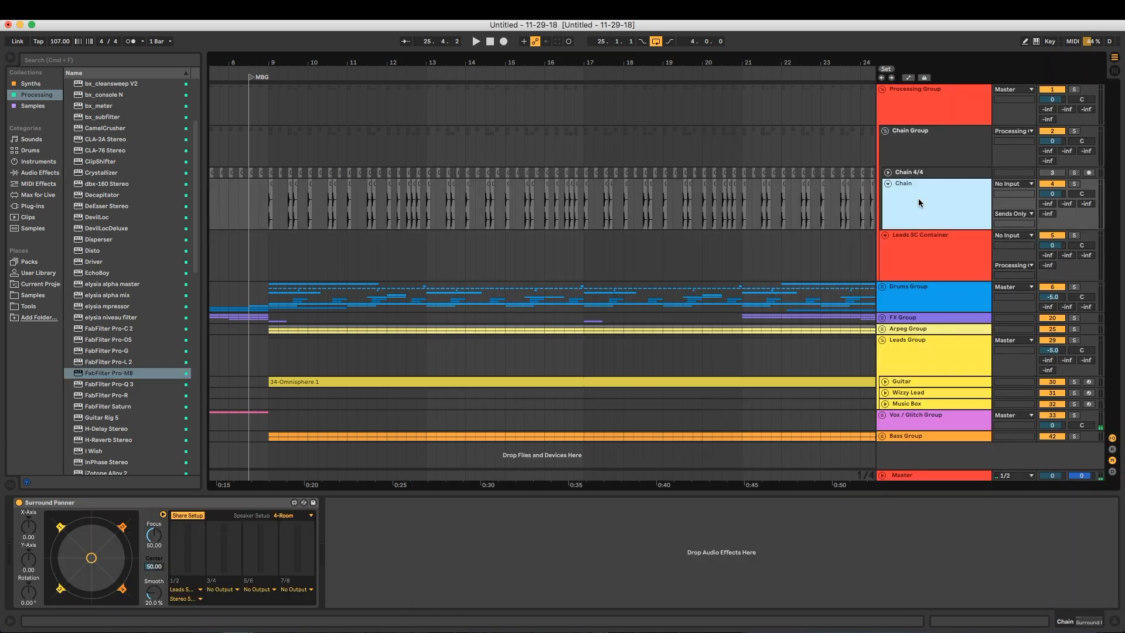
pyautogui.click(238, 504)
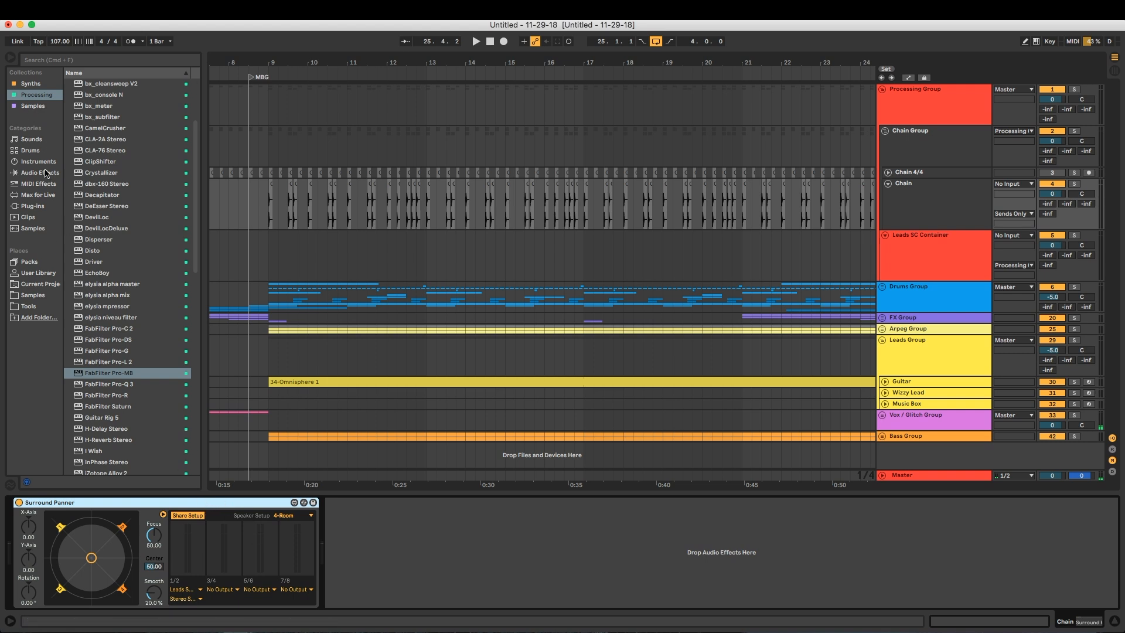
pyautogui.click(35, 197)
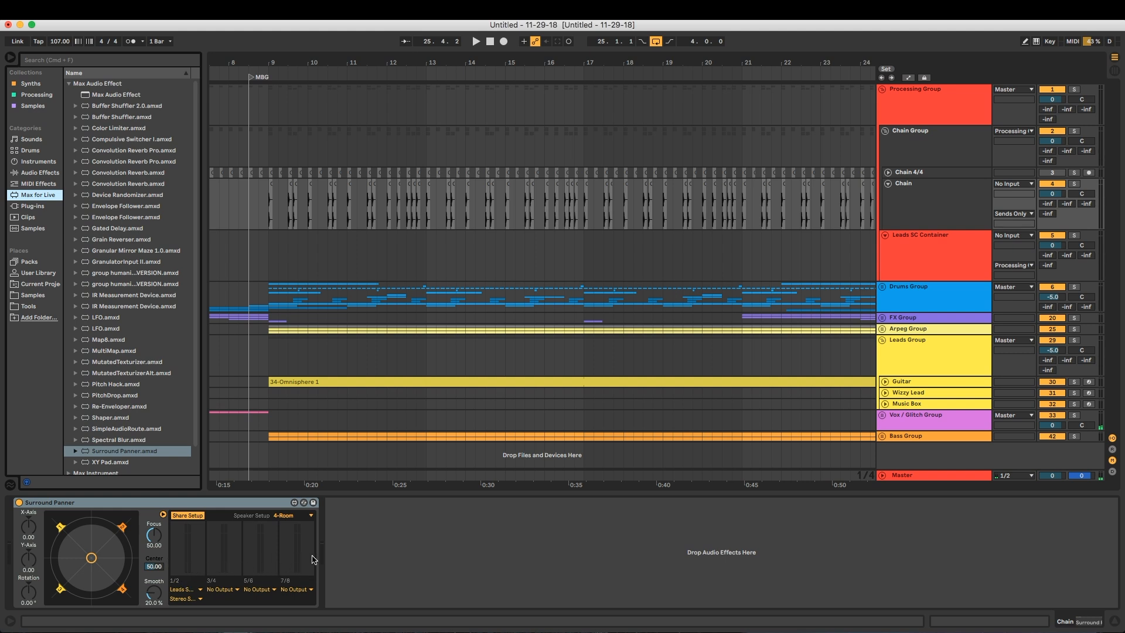
pyautogui.click(203, 555)
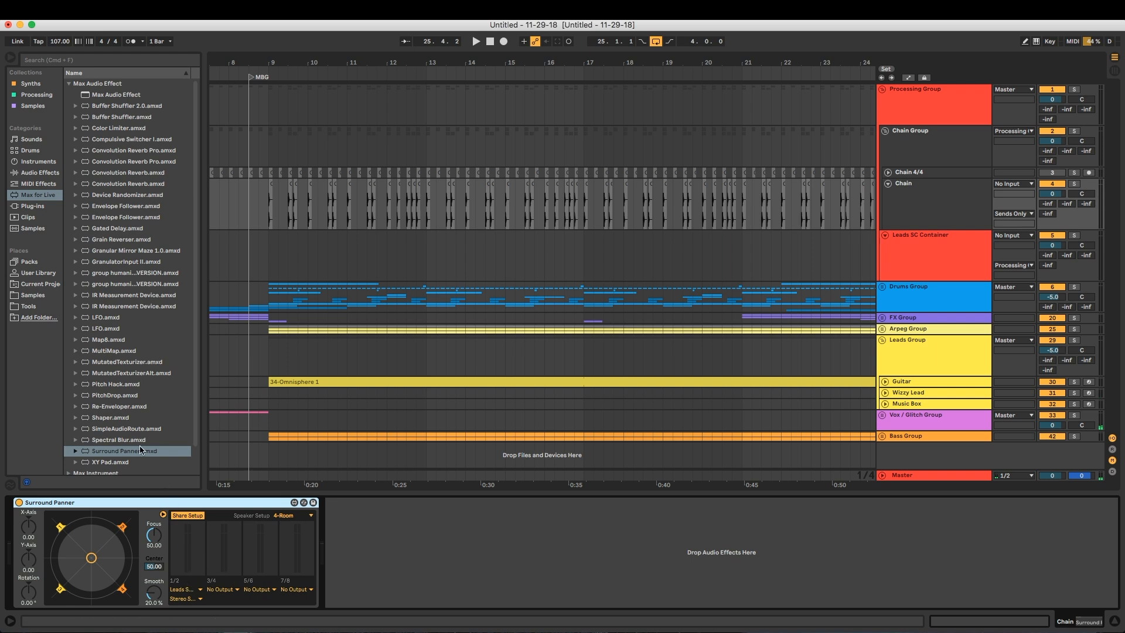
pyautogui.moveTo(111, 453); pyautogui.dragTo(477, 539)
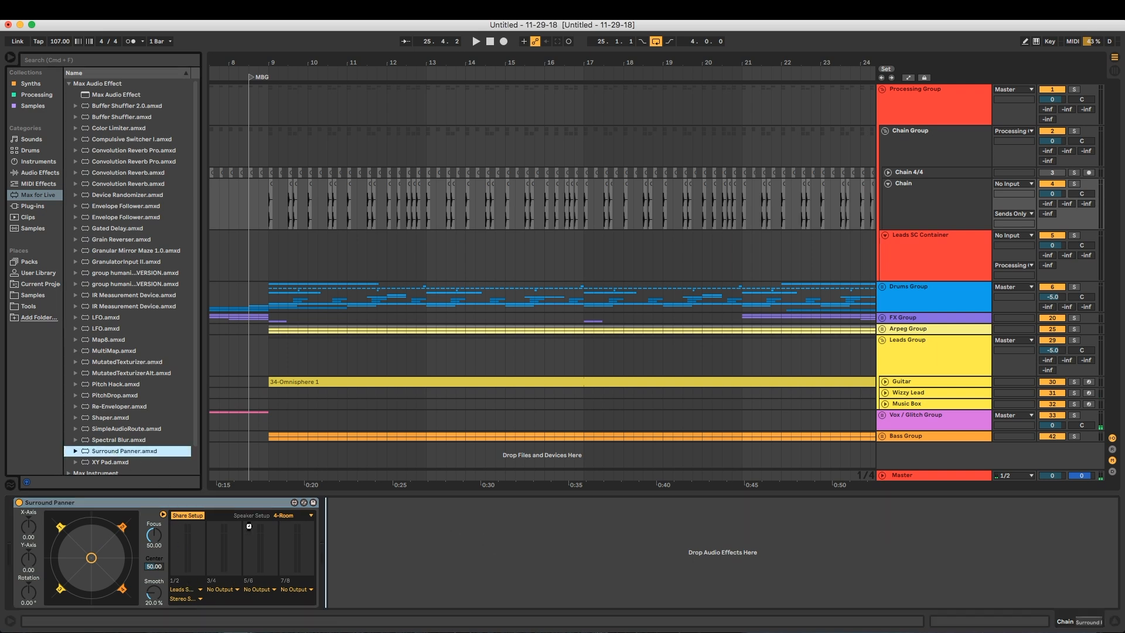
pyautogui.moveTo(254, 533); pyautogui.dragTo(178, 509)
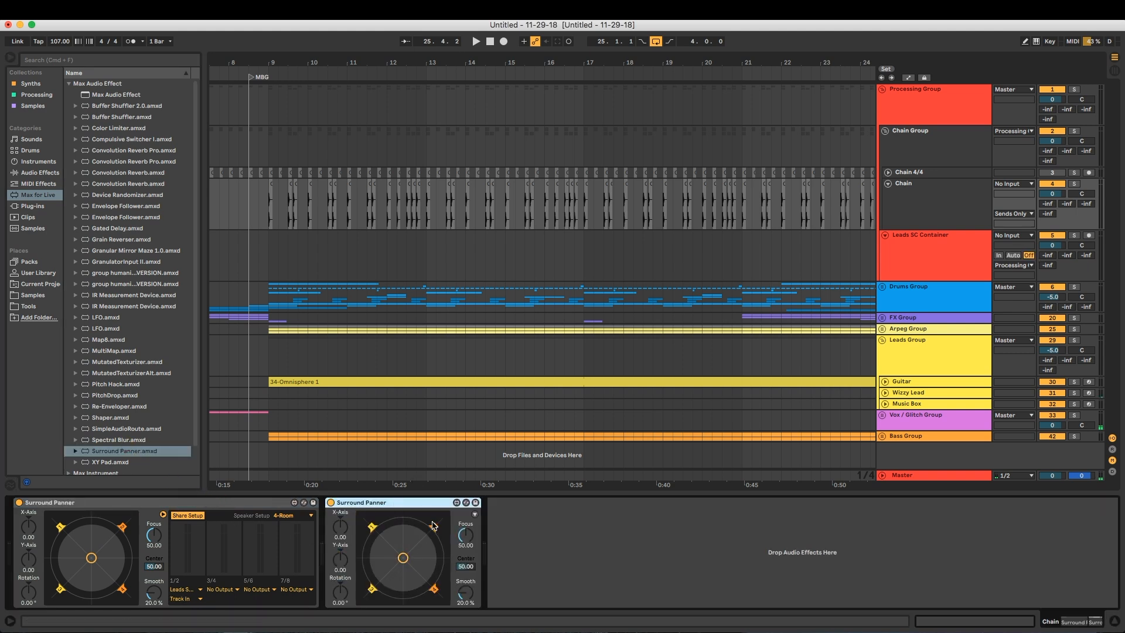
# Expand the second Surround Panner's output section and turn off Share Setup on both panners
pyautogui.click(475, 515)
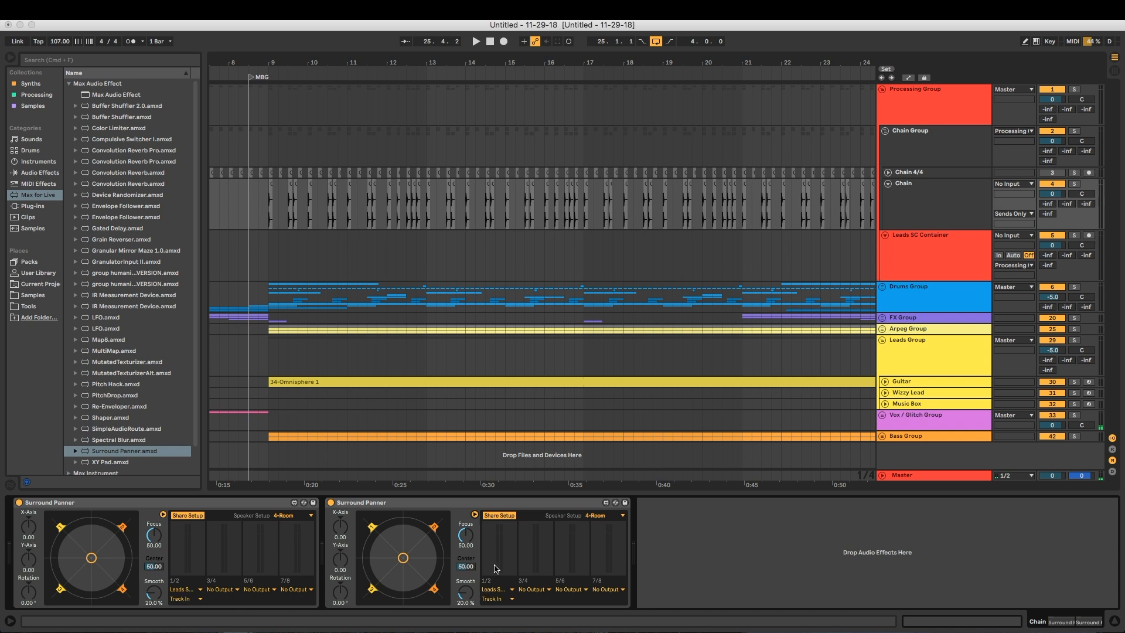
pyautogui.click(504, 518)
pyautogui.click(197, 516)
# Route the second Surround Panner's 1/2 output to Leads SC Container, using Stereo Side Chain-FabFilter Pro-MB as the destination
pyautogui.click(498, 590)
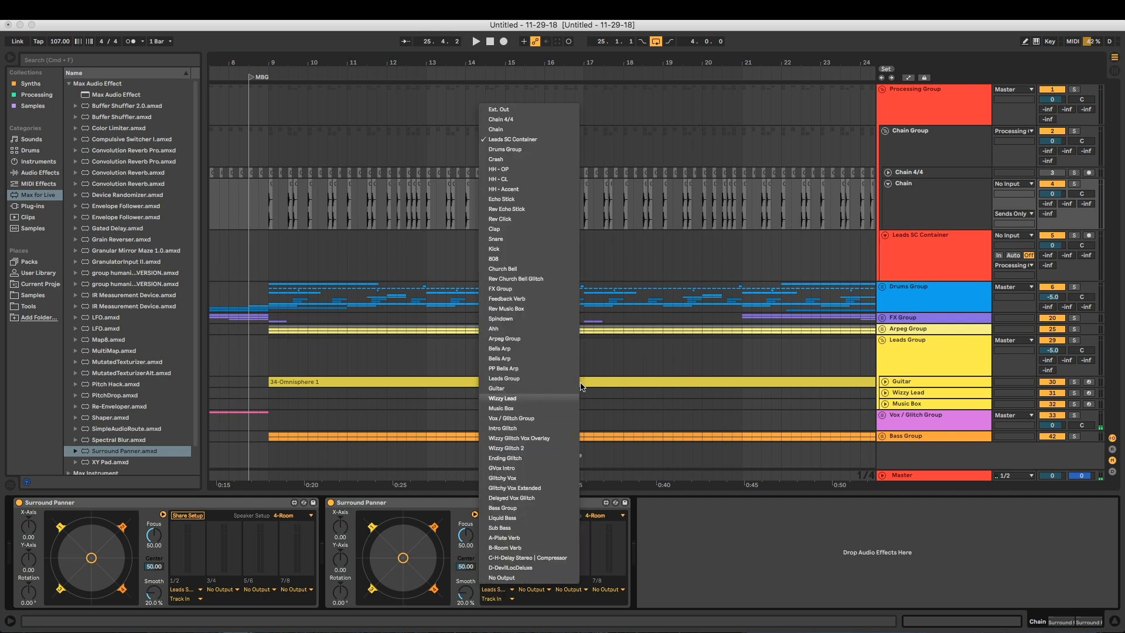
pyautogui.click(523, 141)
pyautogui.click(495, 598)
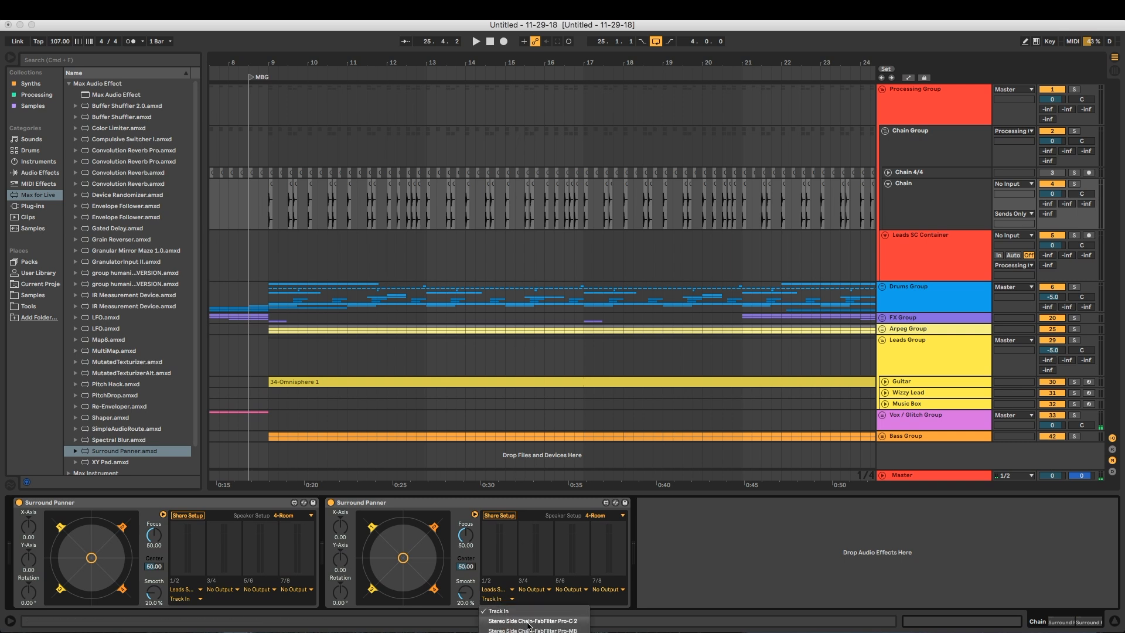
pyautogui.click(553, 630)
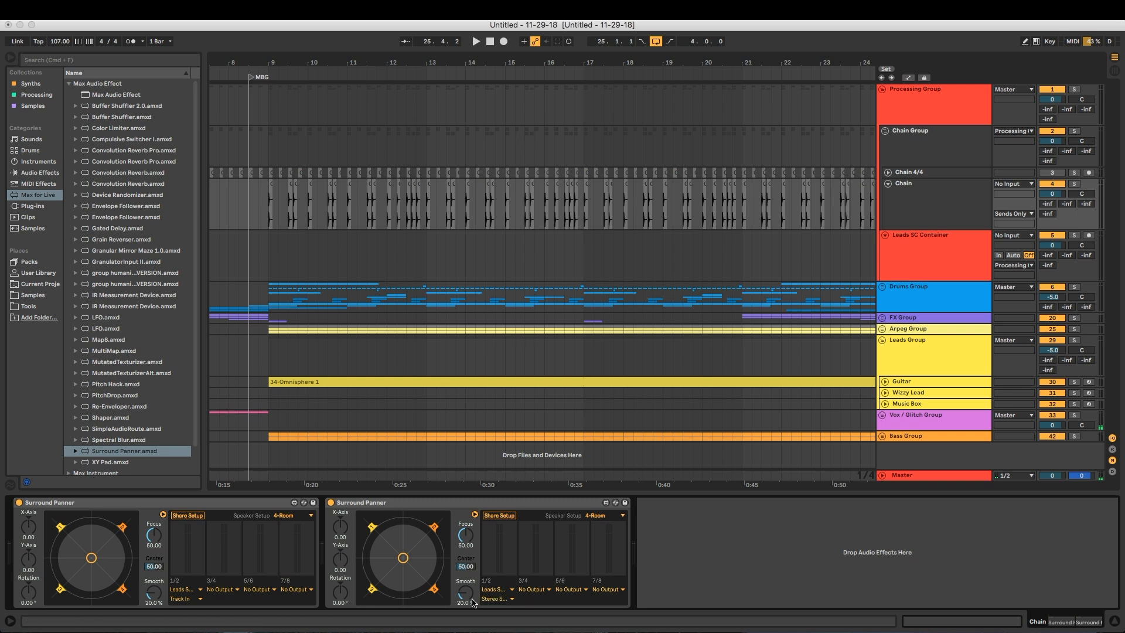
# Set the first Surround Panner's 1/2 destination to Stereo Side Chain-FabFilter Pro-C 2 and check the selection
pyautogui.click(195, 598)
pyautogui.click(247, 621)
pyautogui.click(191, 598)
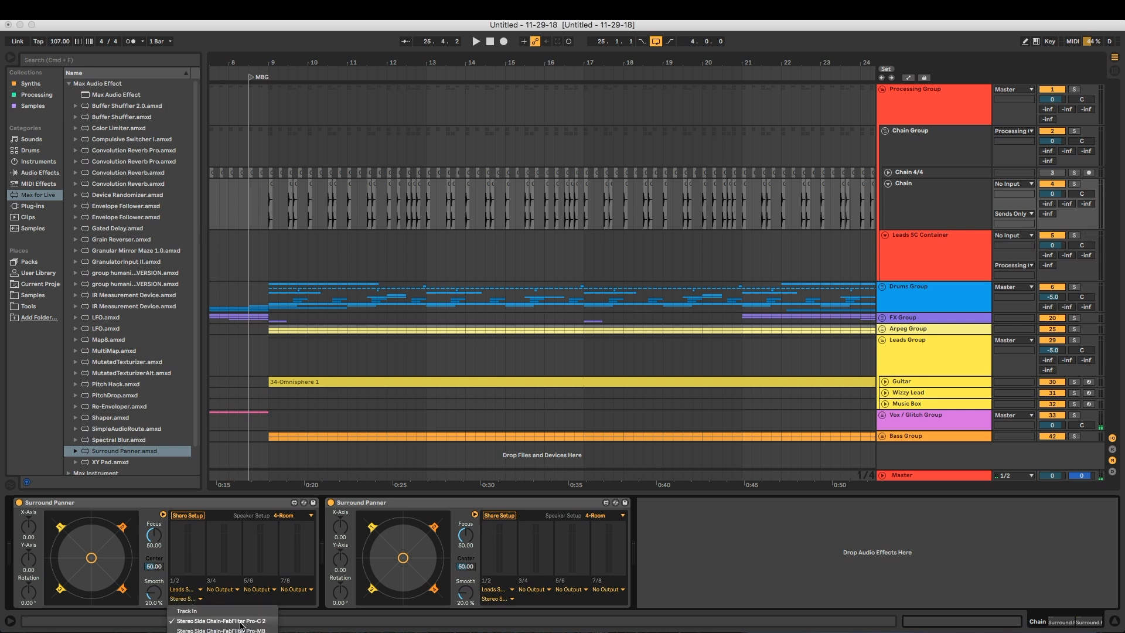
# Check the second Surround Panner's 1/2 destination options, leave the selection as is, and start playback
pyautogui.click(486, 598)
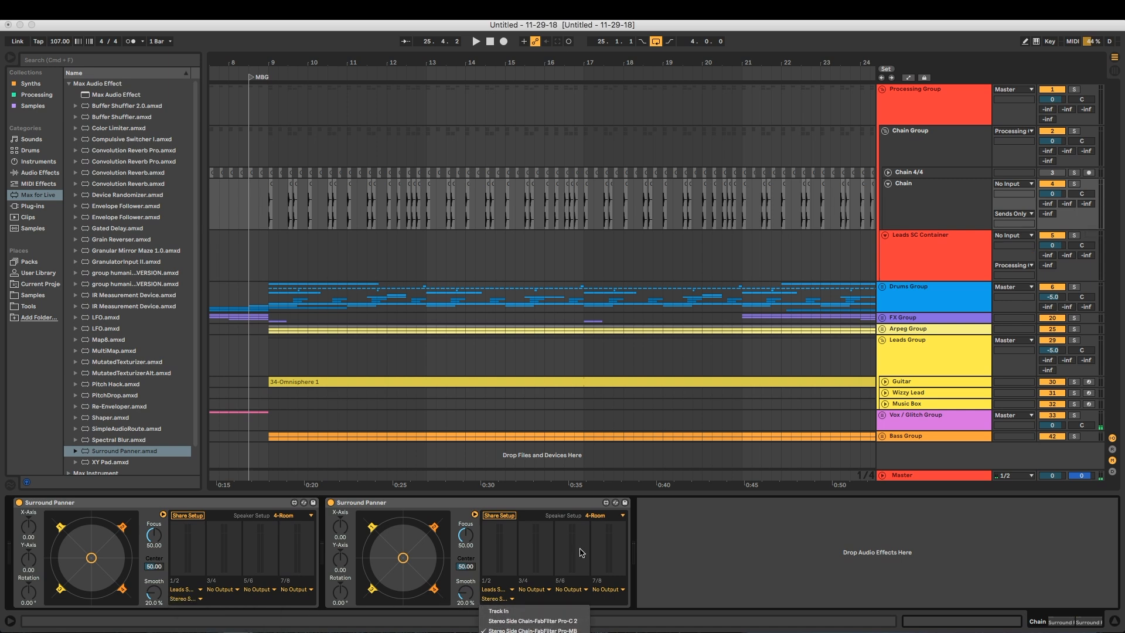
pyautogui.click(540, 503)
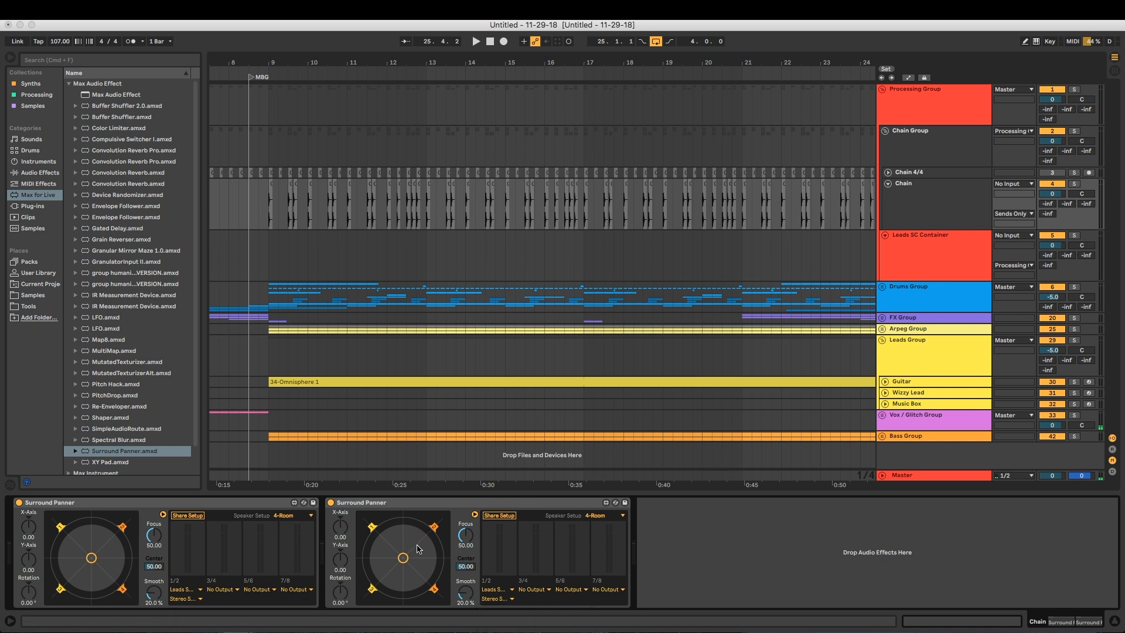
pyautogui.click(469, 504)
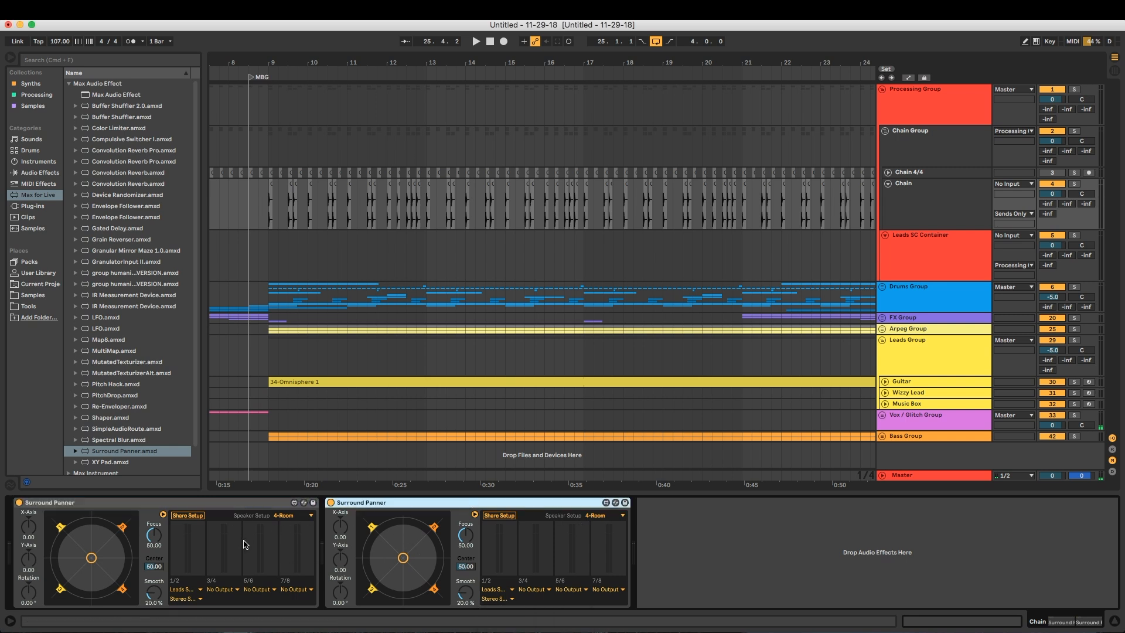
pyautogui.press('space')
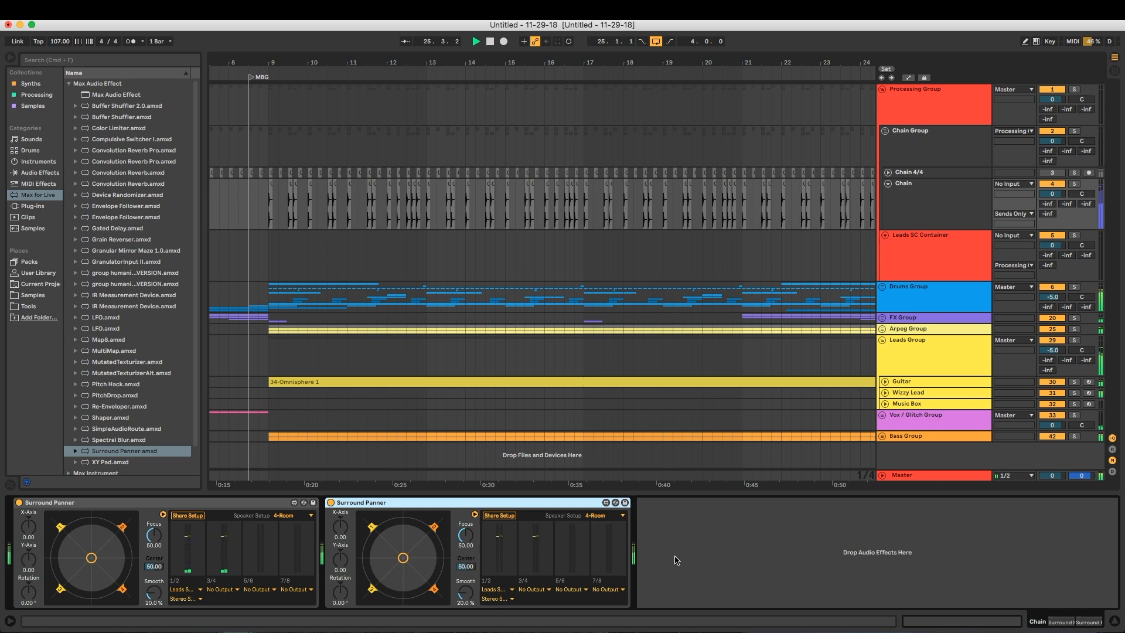
# Open Pro-MB on Leads SC Container during playback, nudge Band 1's upper crossover slightly lower, and close it
pyautogui.click(931, 255)
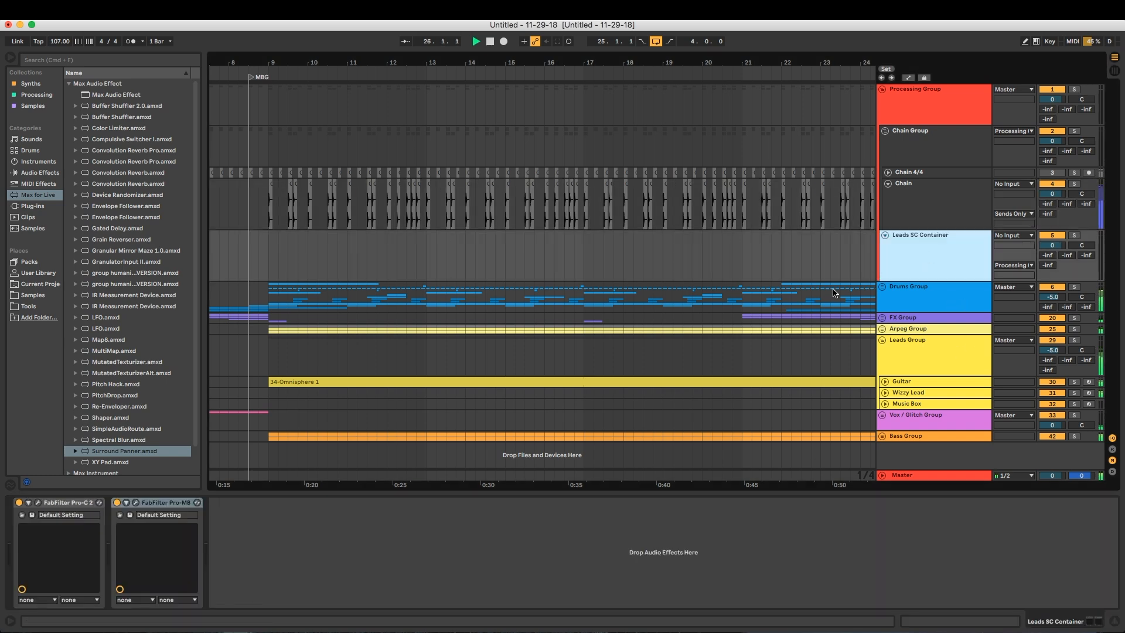
pyautogui.click(136, 502)
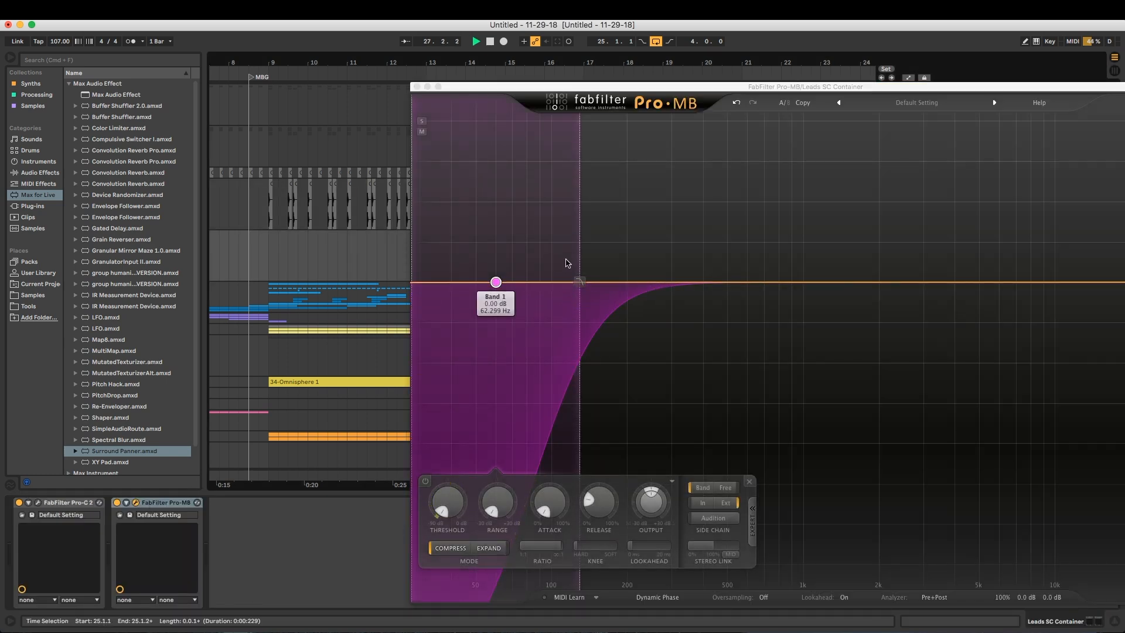
pyautogui.moveTo(577, 244)
pyautogui.mouseDown()
pyautogui.moveTo(615, 243)
pyautogui.moveTo(573, 241)
pyautogui.mouseUp()
pyautogui.click(417, 86)
pyautogui.press('space')
# Route the Leads Group's audio output to Leads SC Container
pyautogui.click(926, 347)
pyautogui.click(1005, 340)
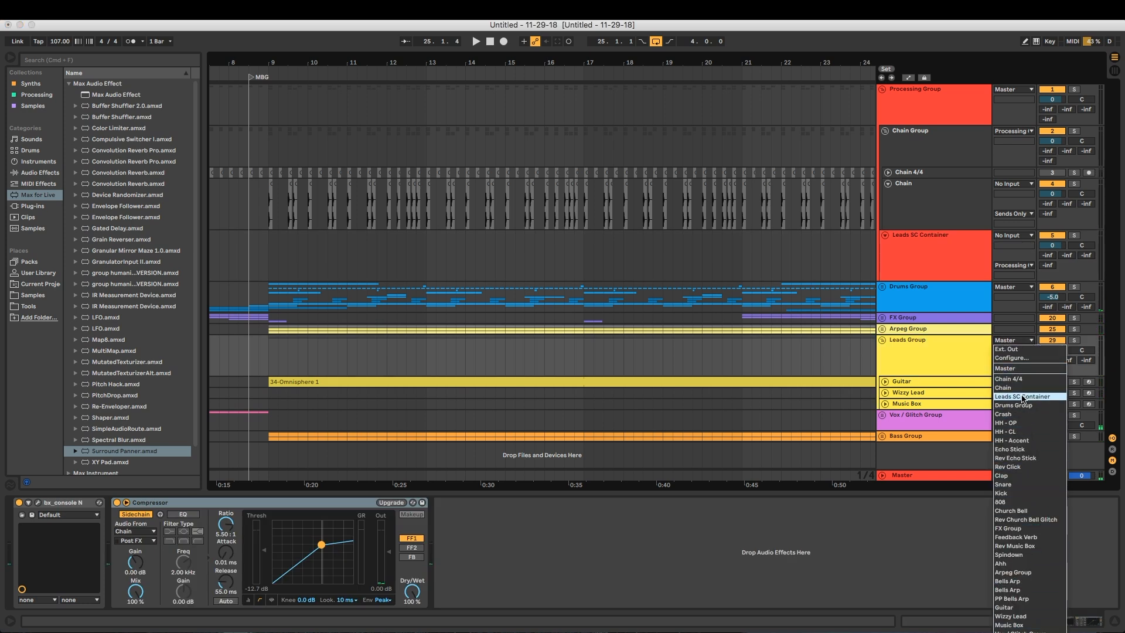
pyautogui.press('Return')
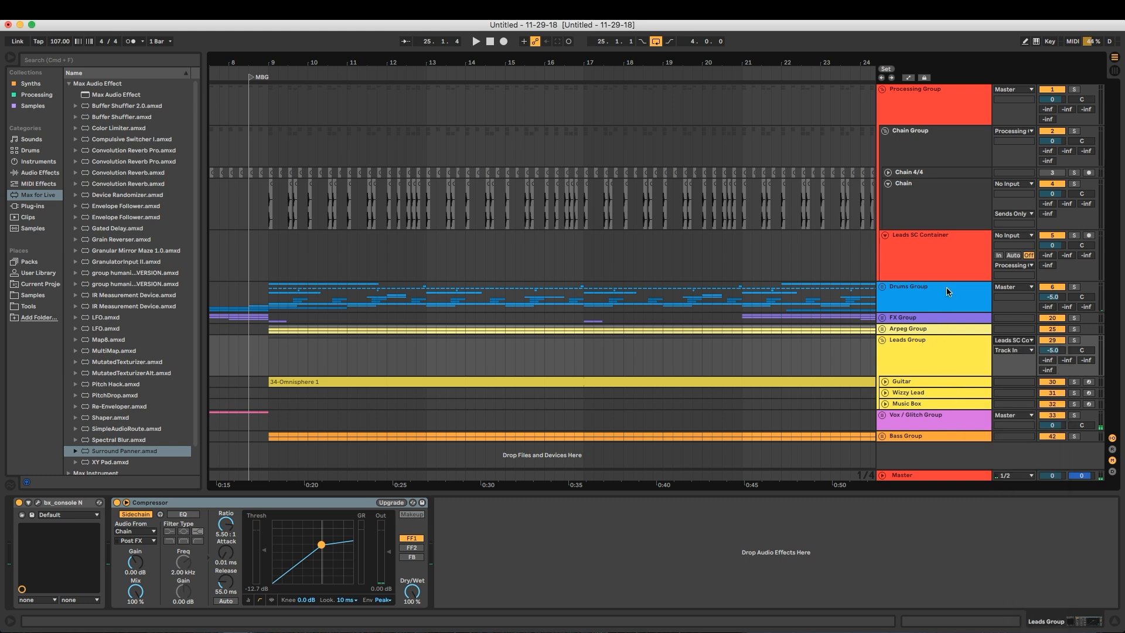
# Check how Pro-MB and Pro-C 2 on Leads SC Container respond during playback, and close both plug-in windows
pyautogui.click(929, 252)
pyautogui.click(136, 503)
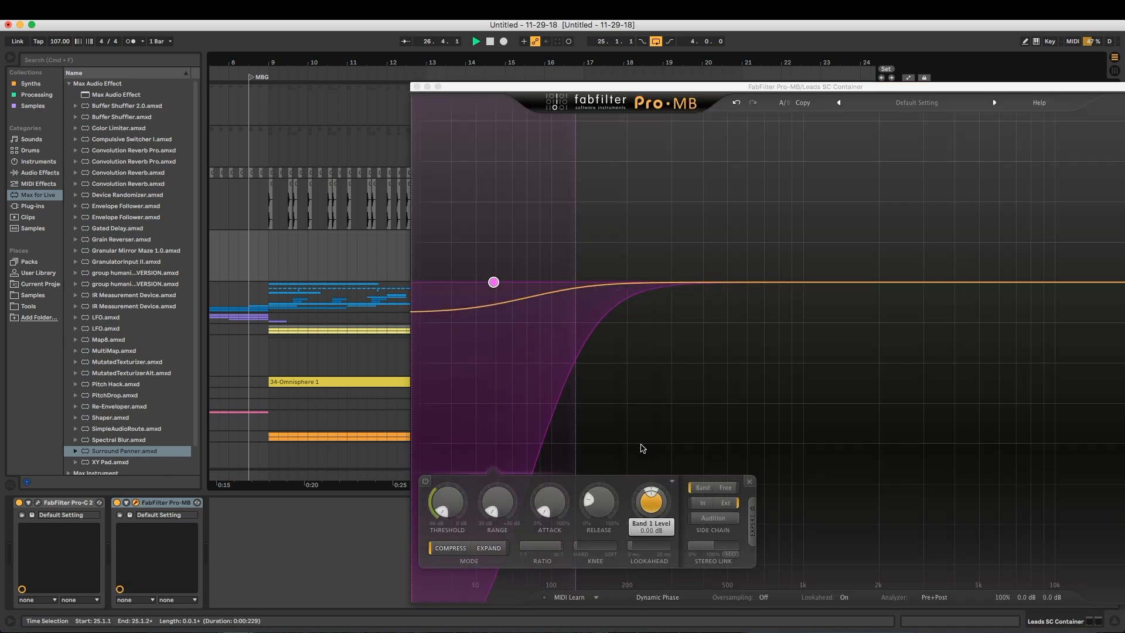
pyautogui.click(37, 503)
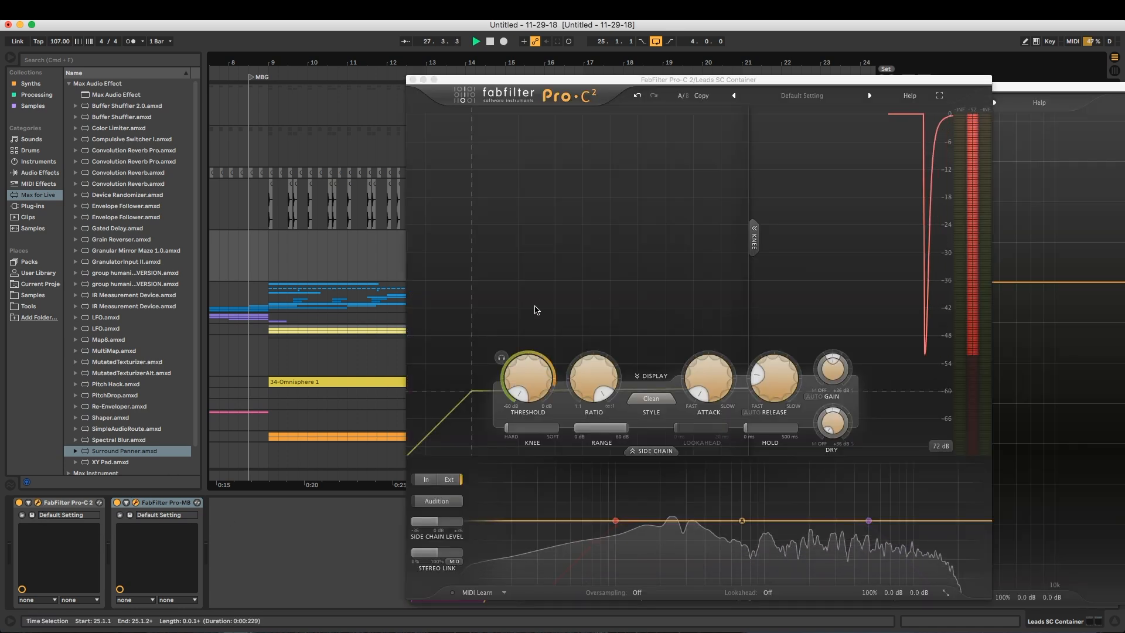
pyautogui.click(463, 309)
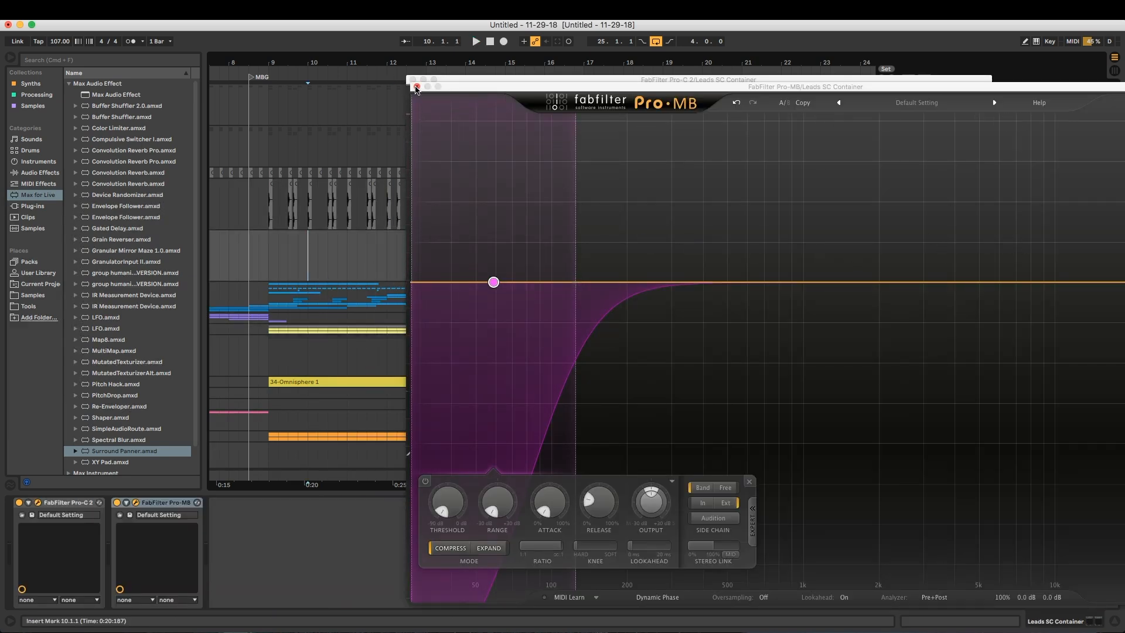
pyautogui.click(417, 87)
pyautogui.click(413, 79)
# Set Leads SC Container's monitoring to In and play from bar 10 with its devices shown
pyautogui.click(999, 255)
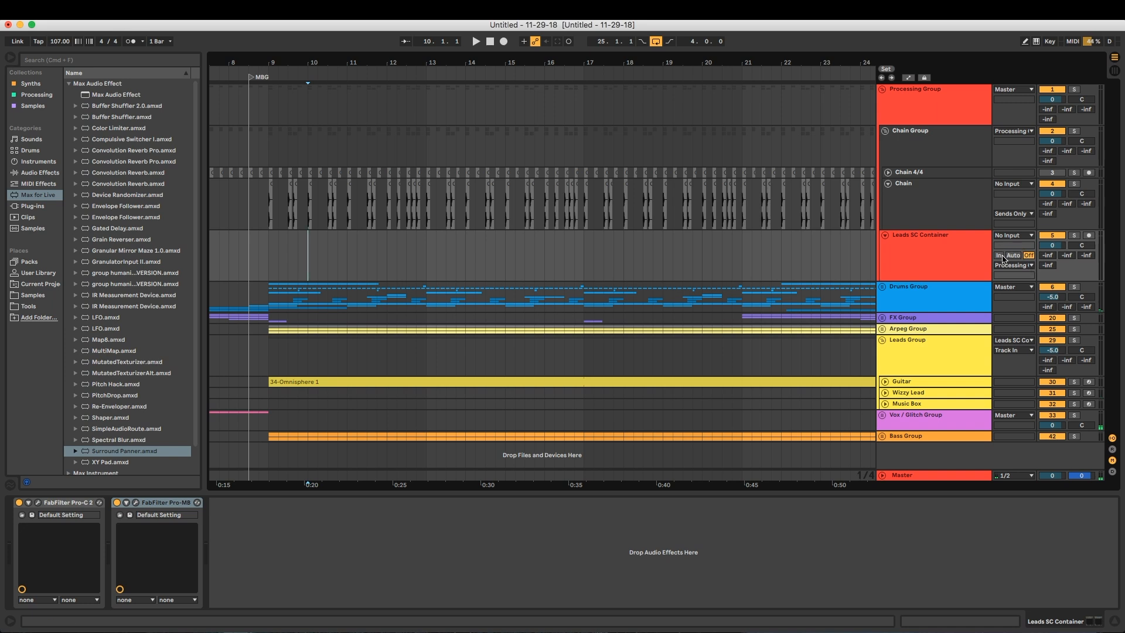
pyautogui.press('space')
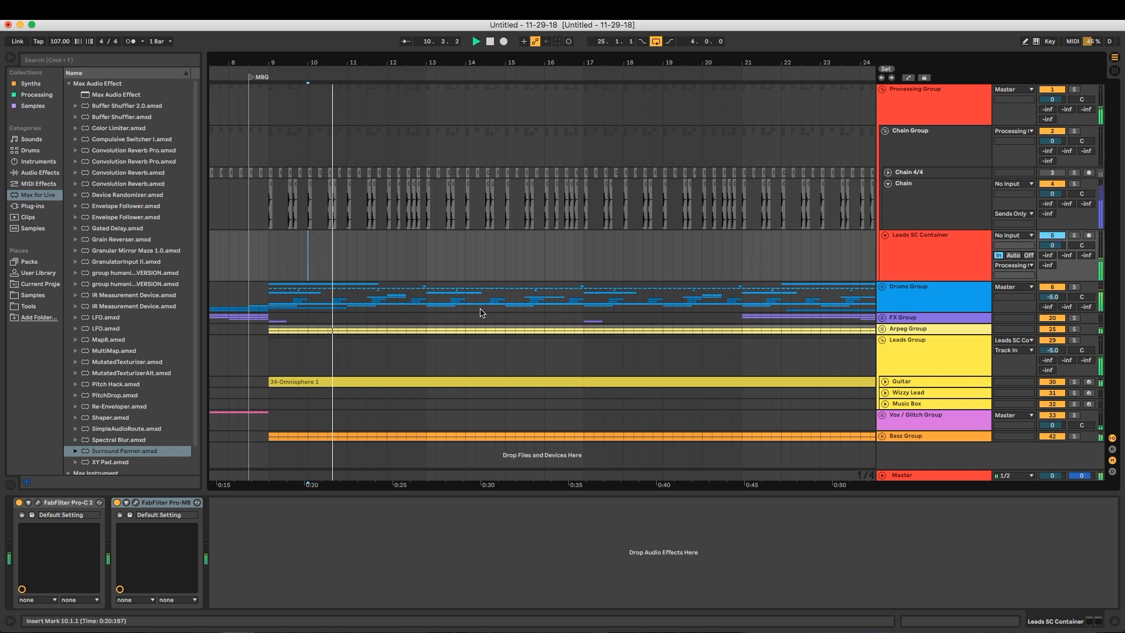
pyautogui.click(943, 261)
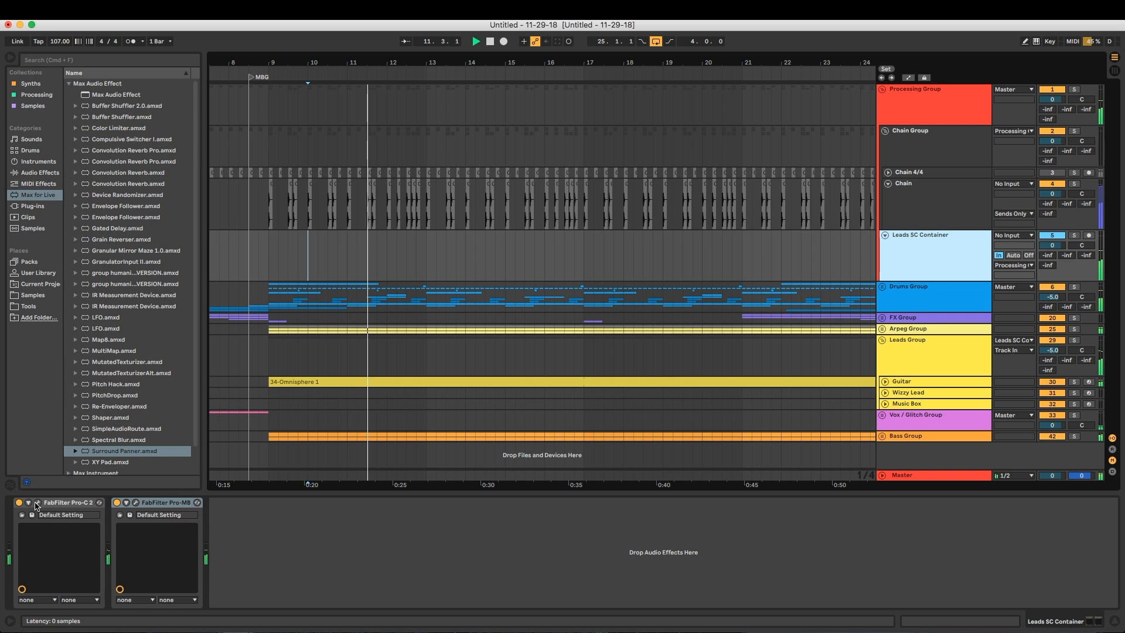
# Raise Pro-C 2's threshold and lower Pro-MB's Band 1 upper crossover to about 70 Hz on Leads SC Container
pyautogui.click(38, 502)
pyautogui.moveTo(522, 388); pyautogui.dragTo(523, 375)
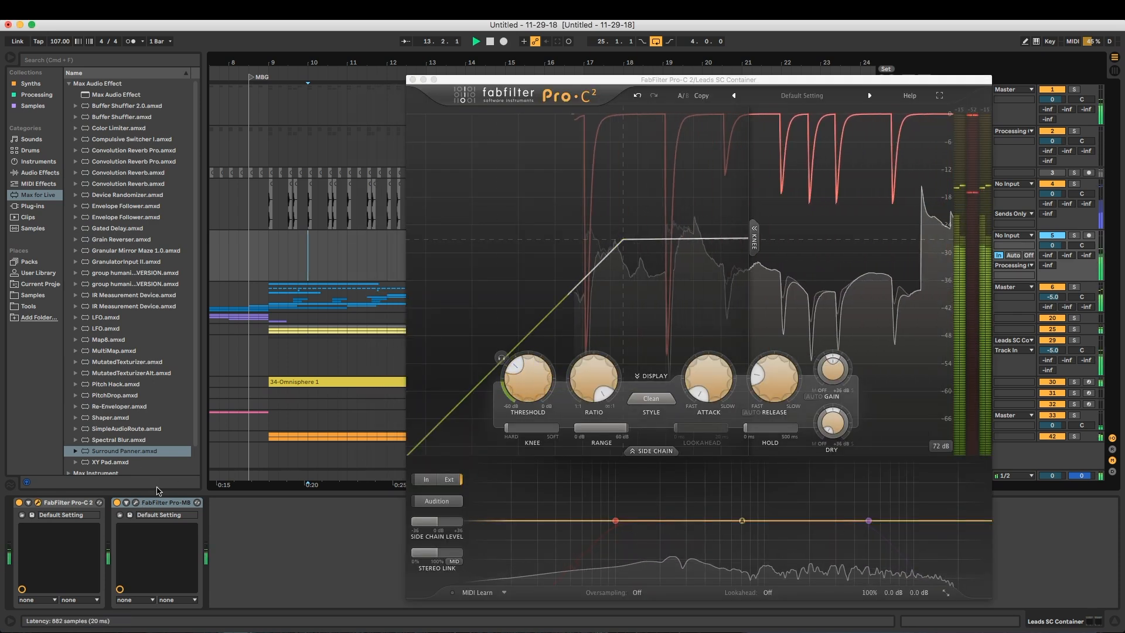
pyautogui.click(136, 502)
pyautogui.moveTo(560, 258); pyautogui.dragTo(508, 260)
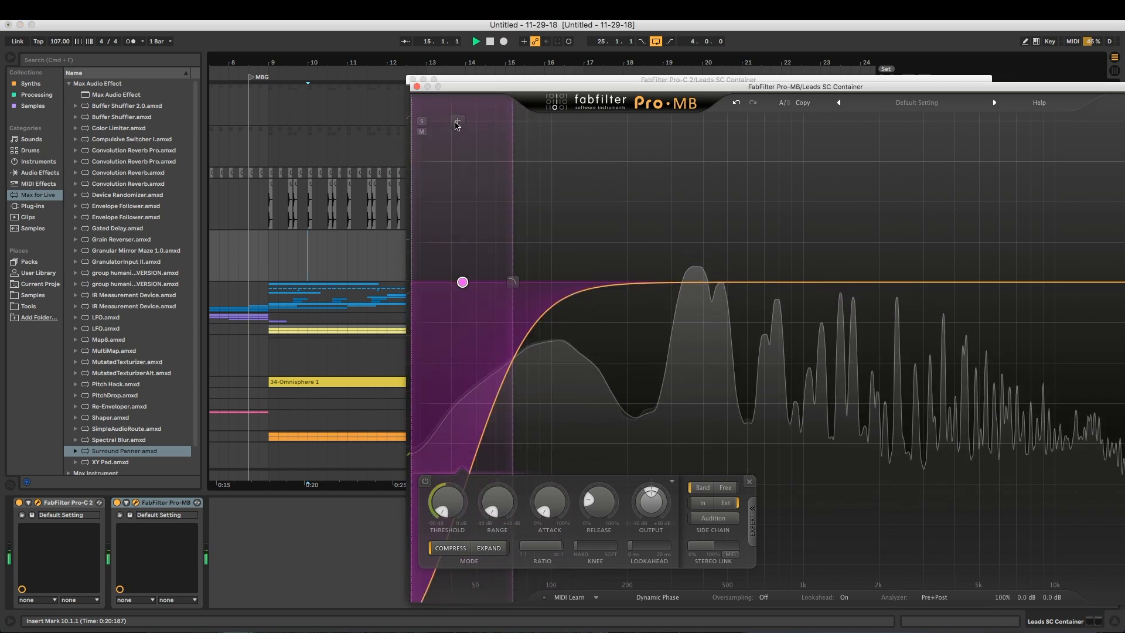
pyautogui.click(417, 86)
pyautogui.click(412, 79)
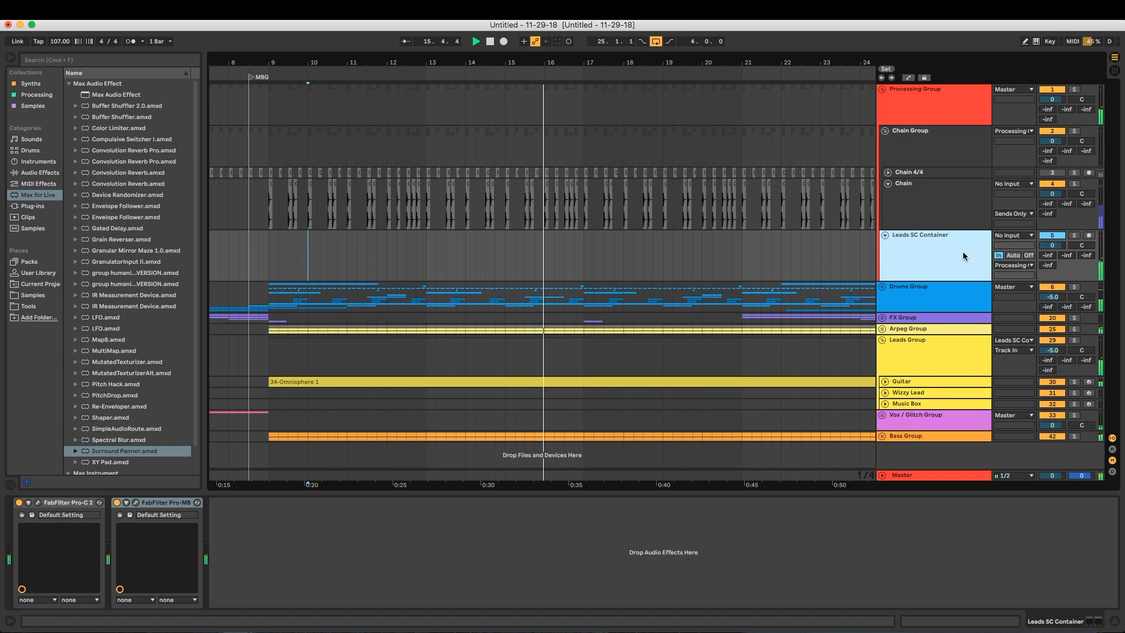
# Audition the sidechained leads from bar 10, and play the arrangement from bar 25
pyautogui.click(1074, 235)
pyautogui.press('space')
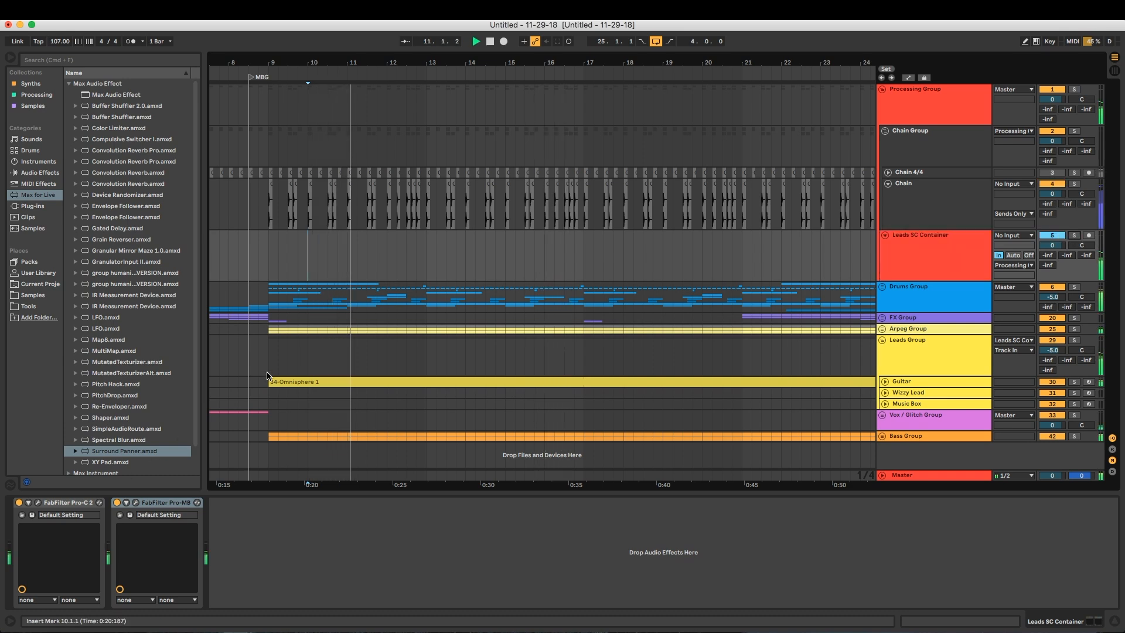
pyautogui.moveTo(715, 63); pyautogui.dragTo(480, 41)
pyautogui.click(555, 112)
pyautogui.press('space')
# Stop playback and delete both Surround Panners from the Chain track
pyautogui.press('space')
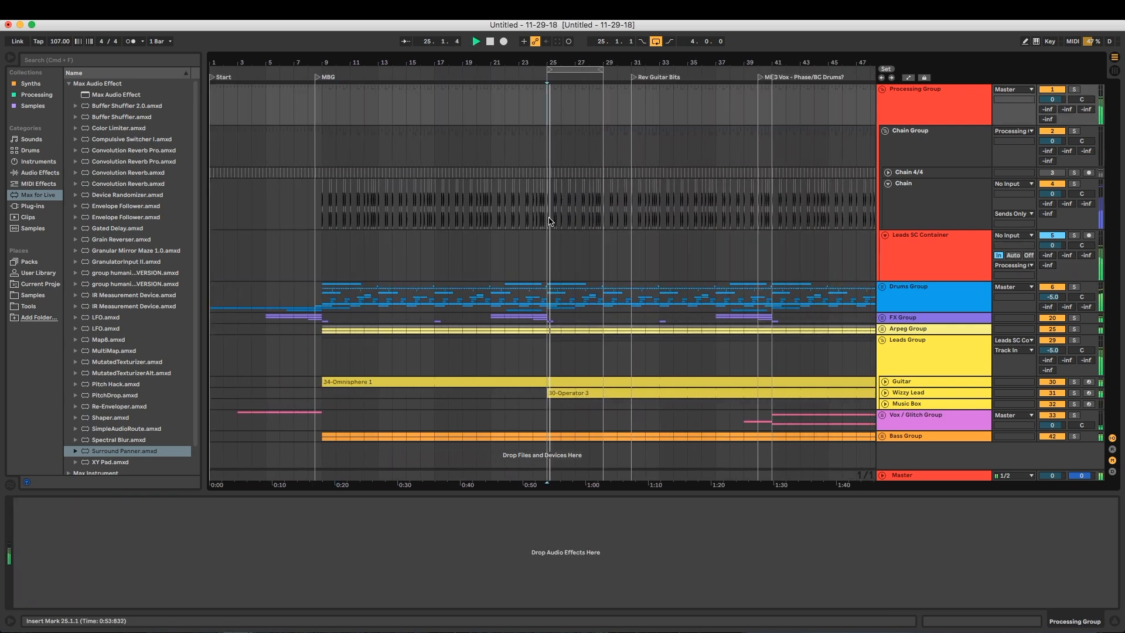
pyautogui.click(962, 207)
pyautogui.press('space')
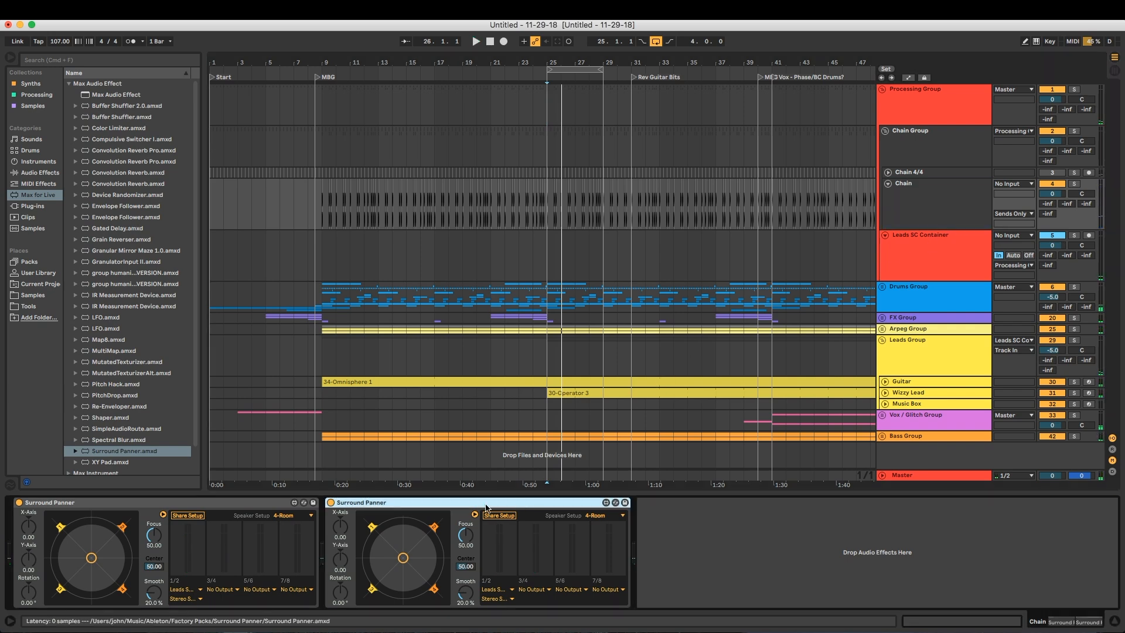
pyautogui.click(258, 504)
pyautogui.click(394, 506)
pyautogui.keyDown('shift'); pyautogui.click(264, 507); pyautogui.keyUp('shift')
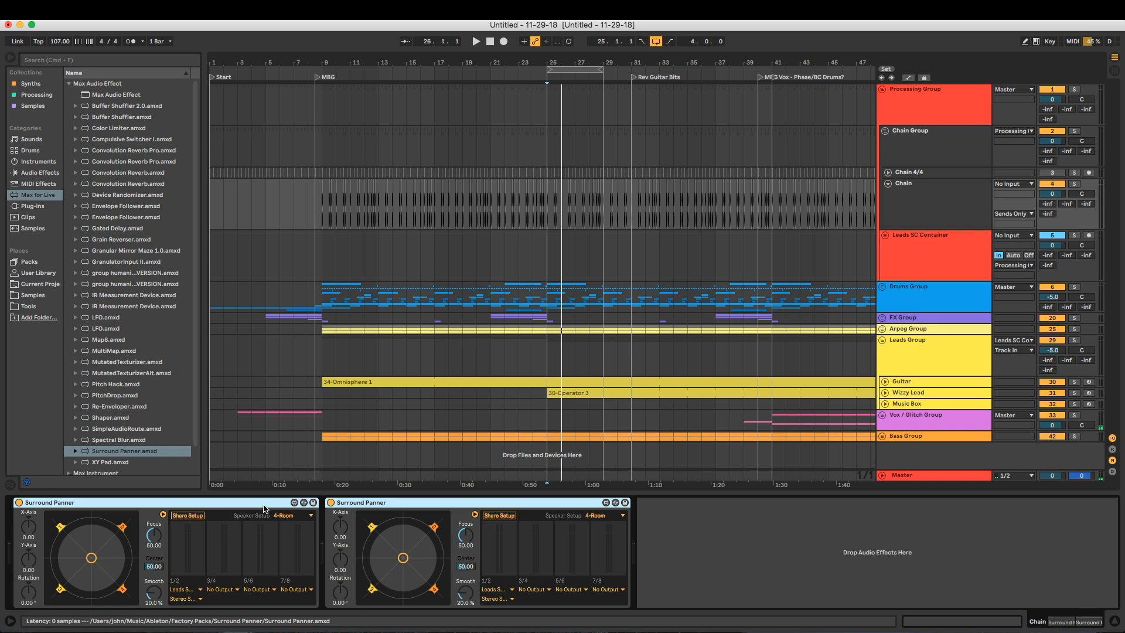
pyautogui.keyDown('shift'); pyautogui.click(313, 502); pyautogui.keyUp('shift')
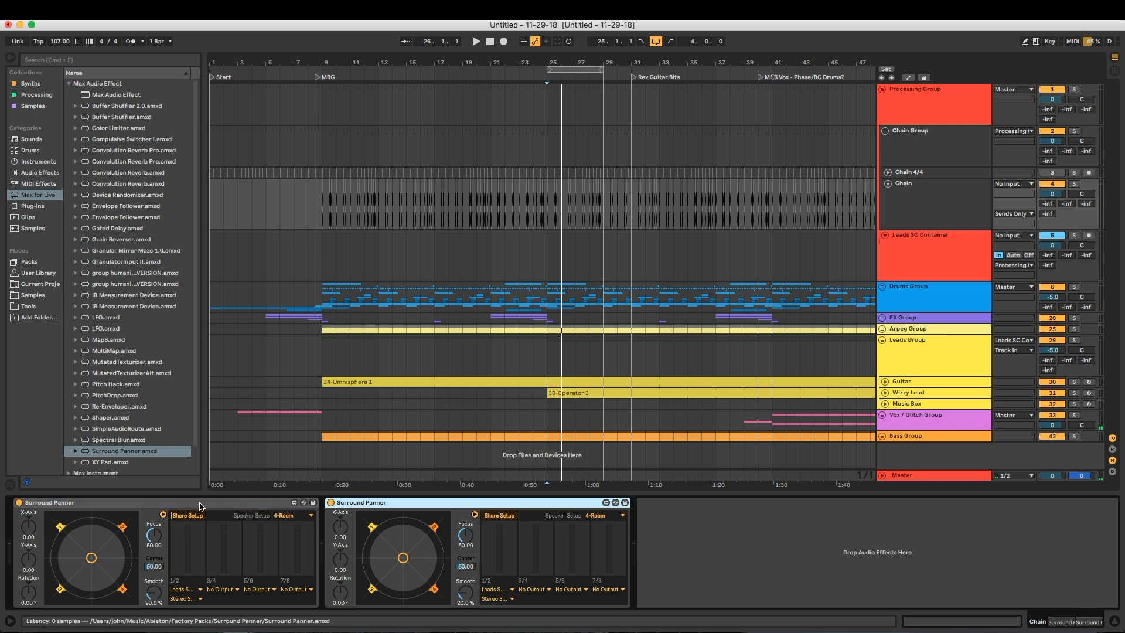
pyautogui.press('Delete')
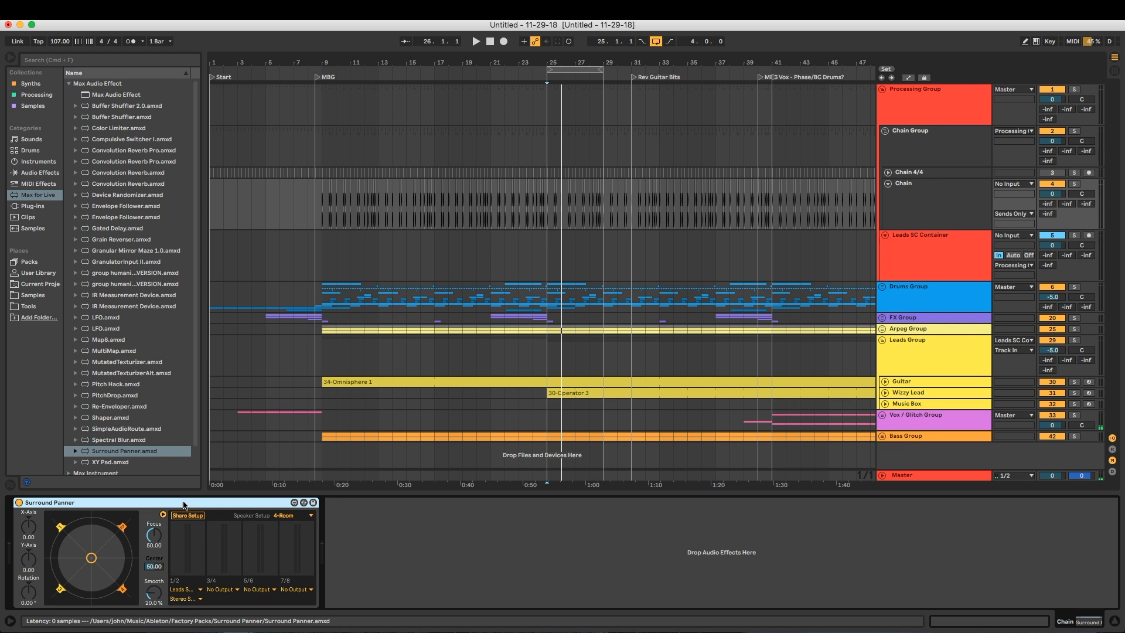
pyautogui.press('Delete')
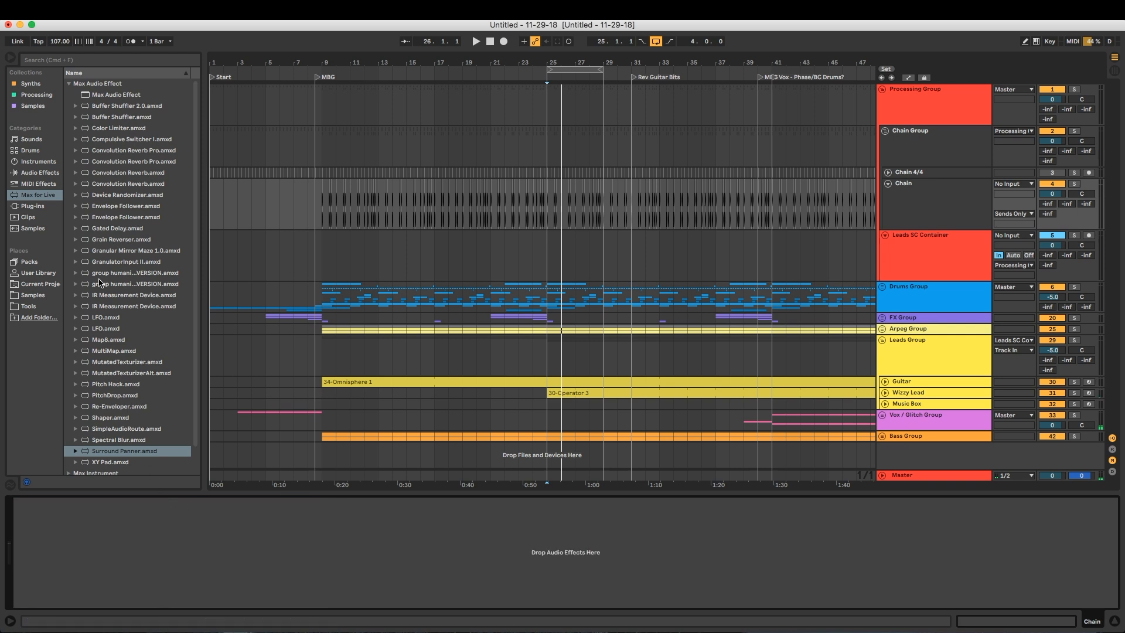
# Add SimpleAudioRoute.amxd from the Audio Router folder in Tools to the Chain track
pyautogui.scroll(-2, 99, 283)
pyautogui.click(29, 305)
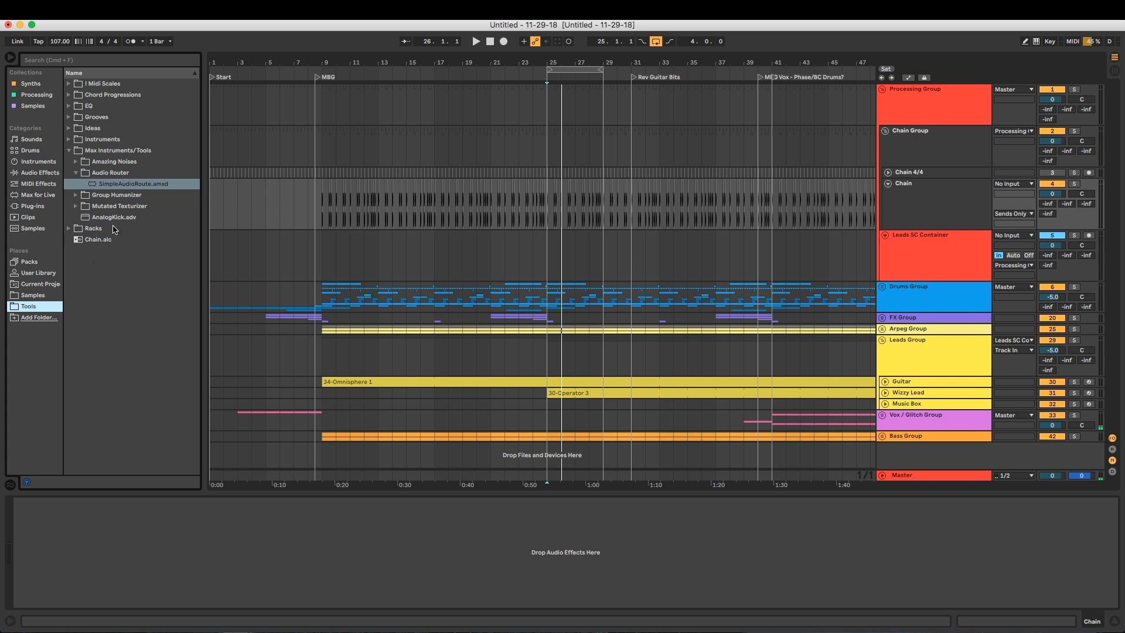
pyautogui.click(97, 186)
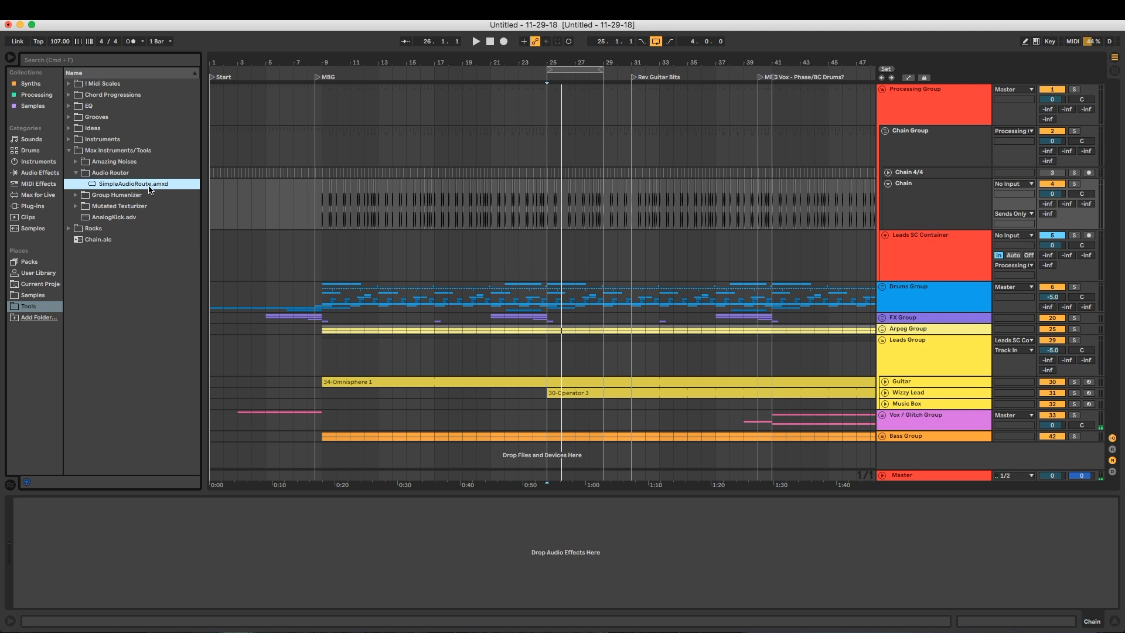
pyautogui.moveTo(149, 187); pyautogui.dragTo(941, 205)
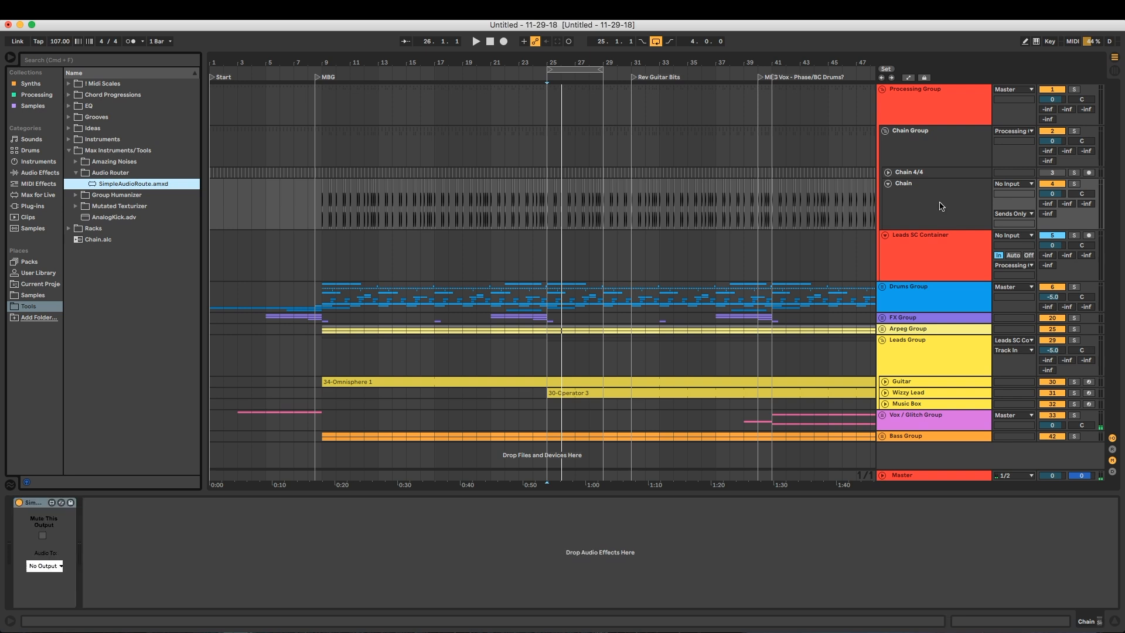
# Route SimpleAudioRoute to Leads SC Container with Stereo Side Chain-FabFilter Pro-C 2 as destination, and test it in playback
pyautogui.click(45, 565)
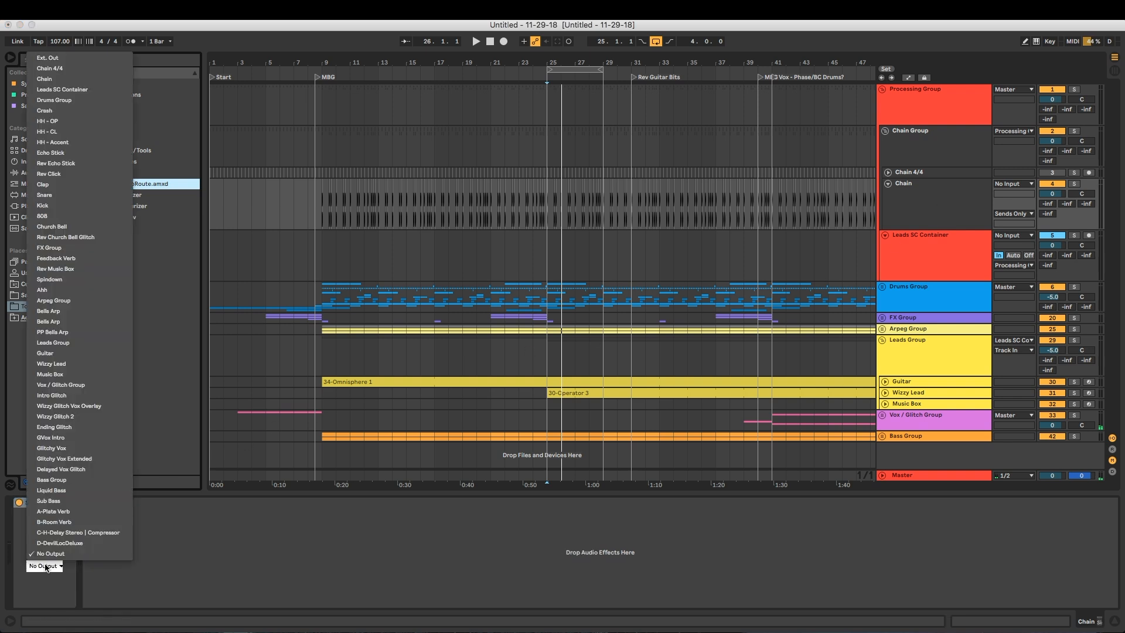
pyautogui.click(77, 90)
pyautogui.click(46, 583)
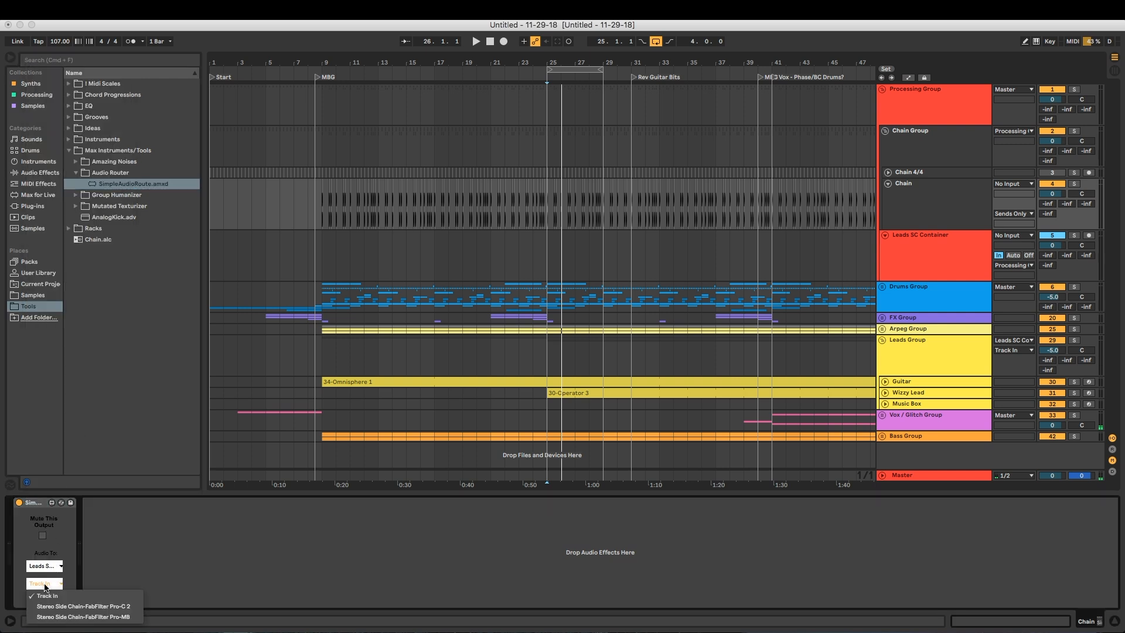
pyautogui.click(118, 606)
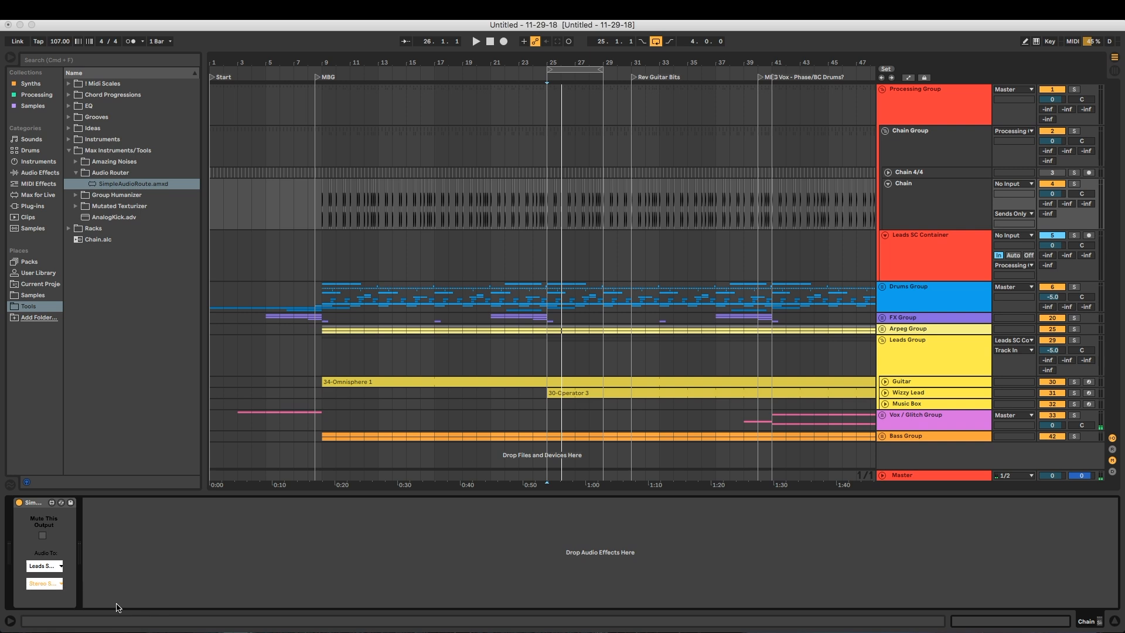
pyautogui.press('space')
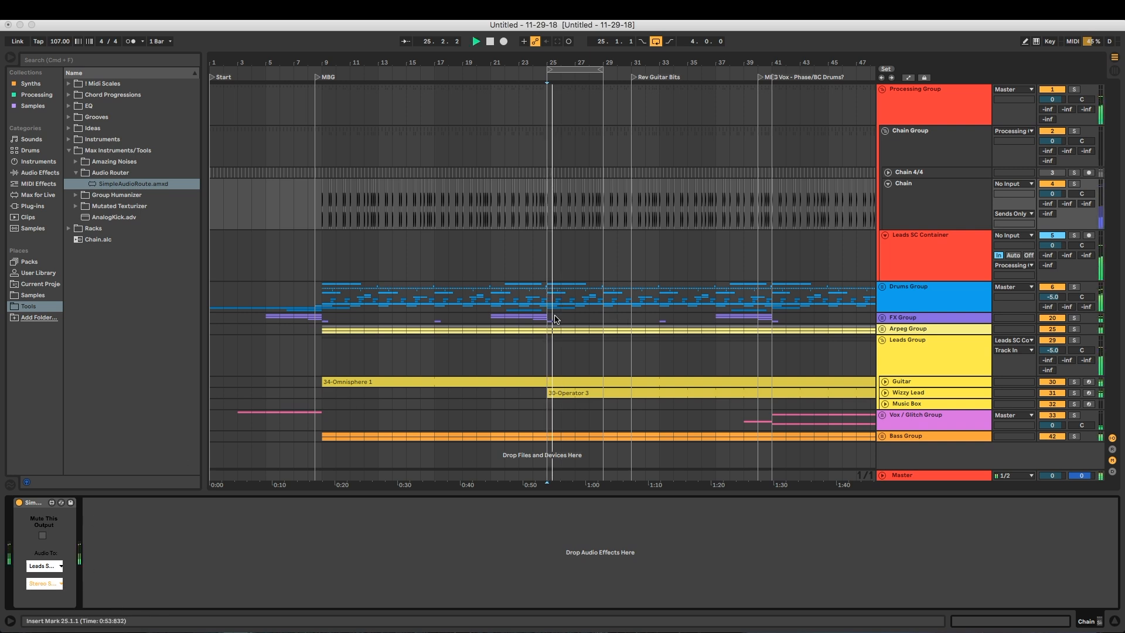
pyautogui.press('space')
# Add a second SimpleAudioRoute on Chain, route it to Leads SC Container's Stereo Side Chain-FabFilter Pro-MB, and start playback
pyautogui.moveTo(137, 185); pyautogui.dragTo(211, 578)
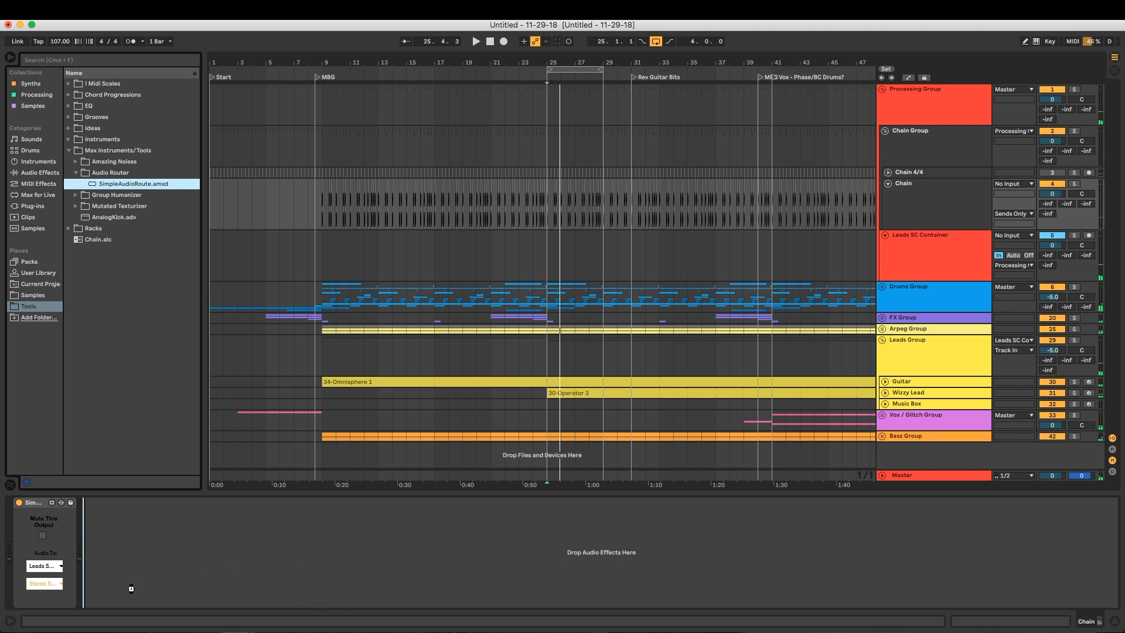
pyautogui.moveTo(131, 588); pyautogui.dragTo(133, 585)
pyautogui.click(118, 566)
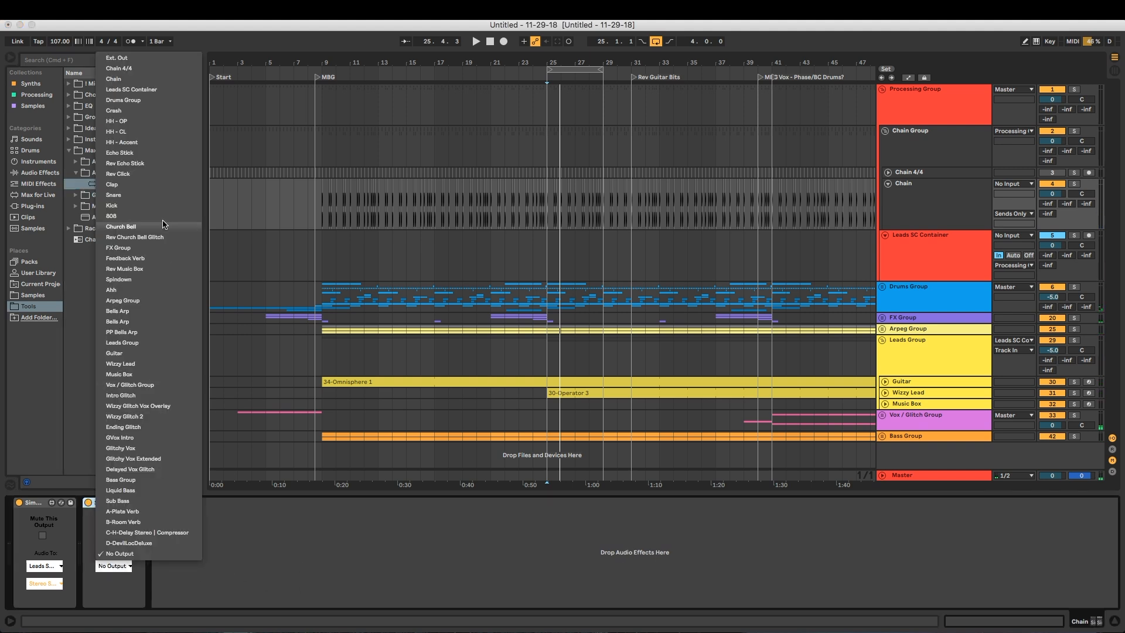
pyautogui.click(158, 90)
pyautogui.click(115, 584)
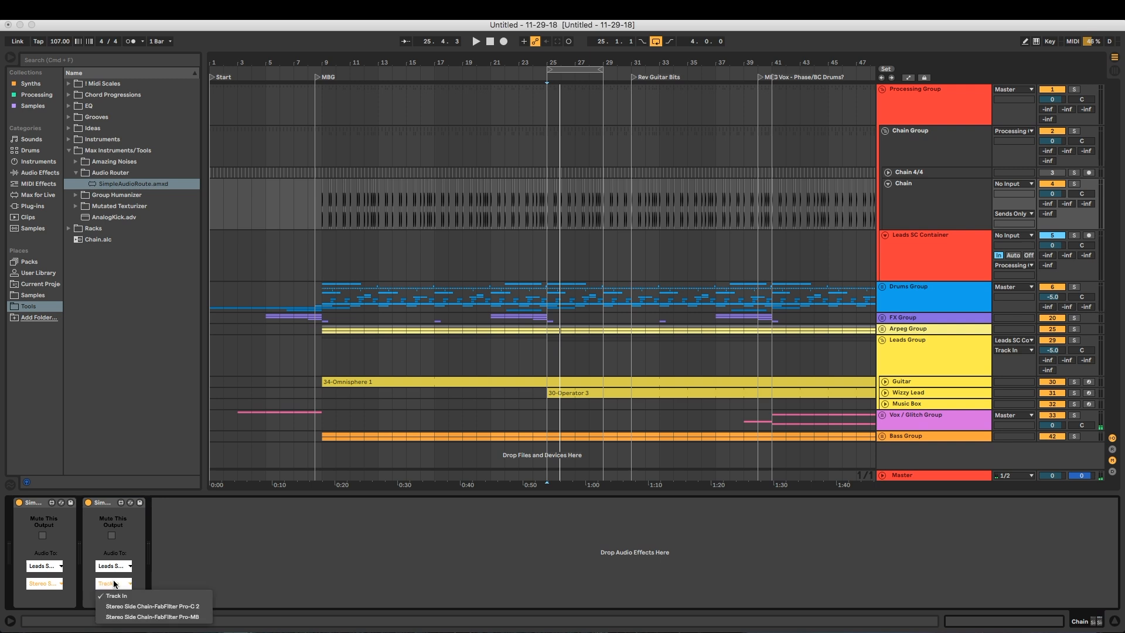
pyautogui.click(136, 617)
pyautogui.press('space')
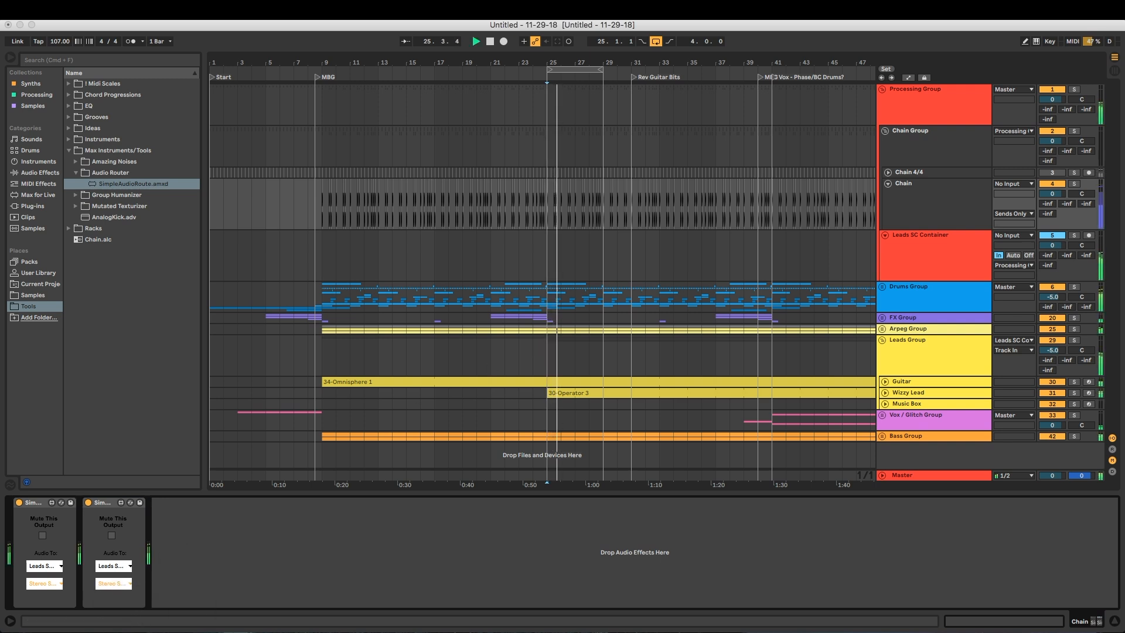
# Check the Pro-C 2 gain reduction on Leads SC Container during playback and close the plug-in window
pyautogui.click(918, 273)
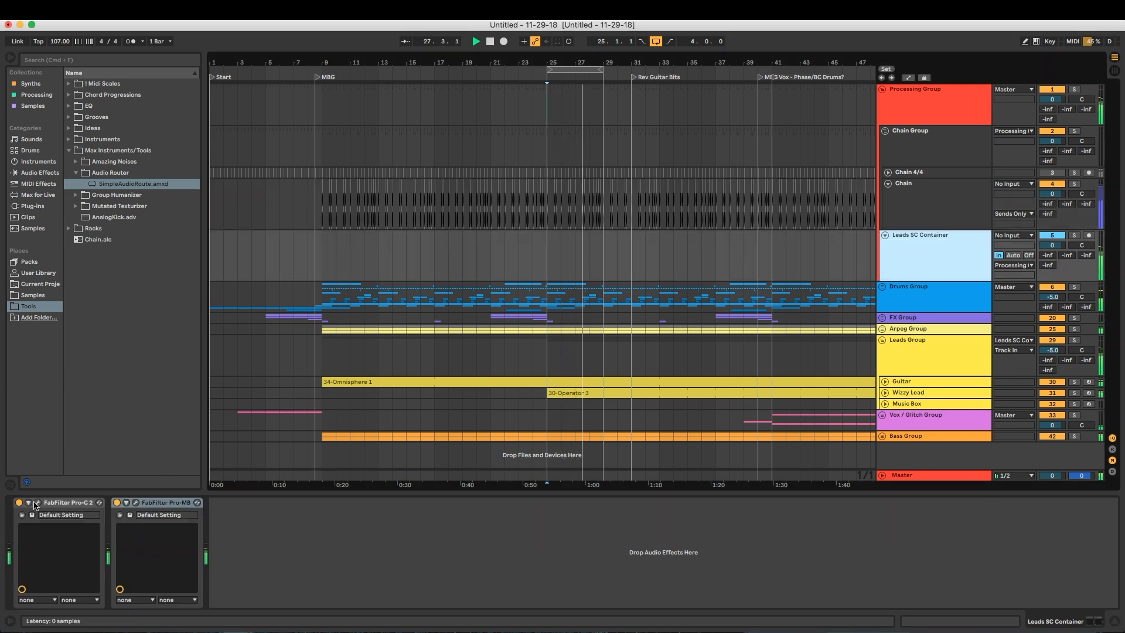
pyautogui.click(38, 502)
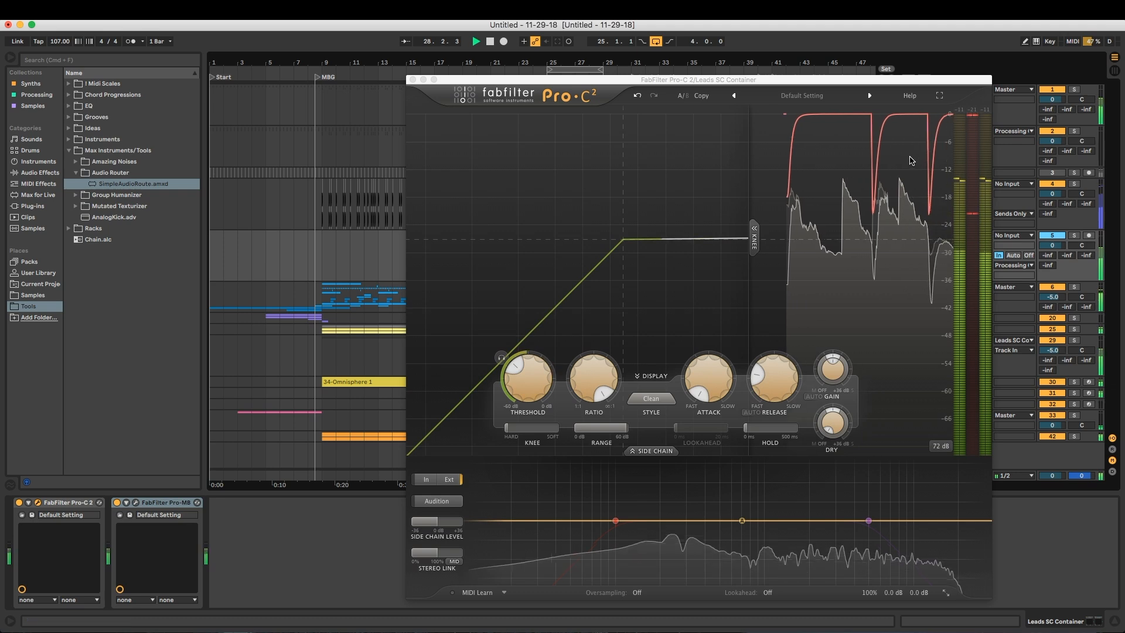
pyautogui.click(412, 81)
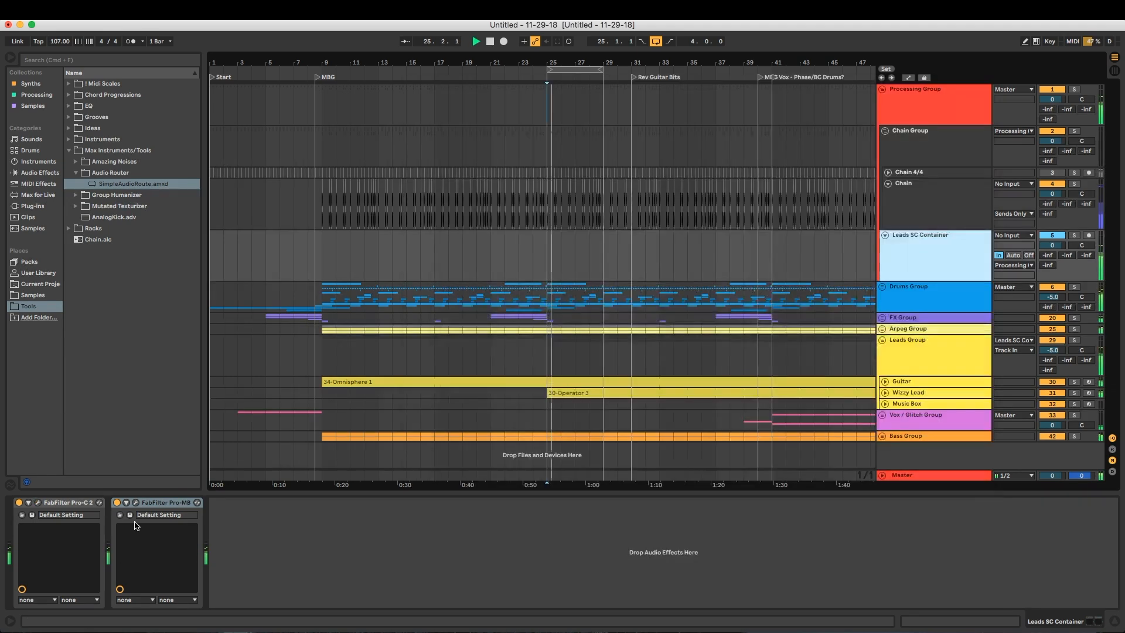
# Watch Pro-MB respond on Leads SC Container, then close its window and stop playback
pyautogui.click(135, 502)
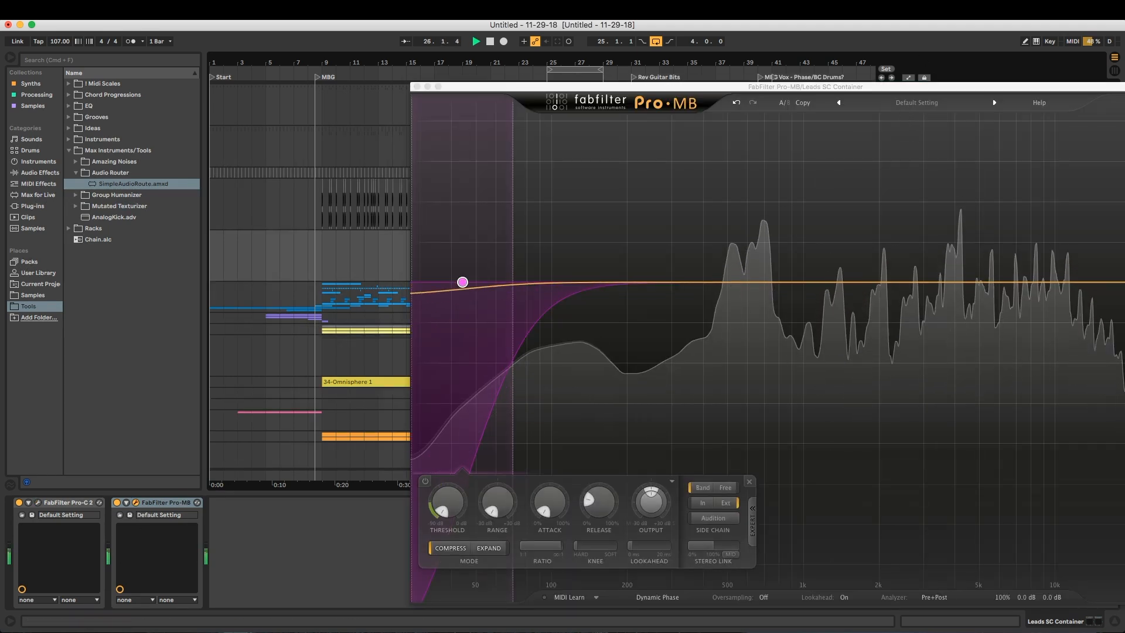
pyautogui.press('super+Tab')
pyautogui.click(782, 171)
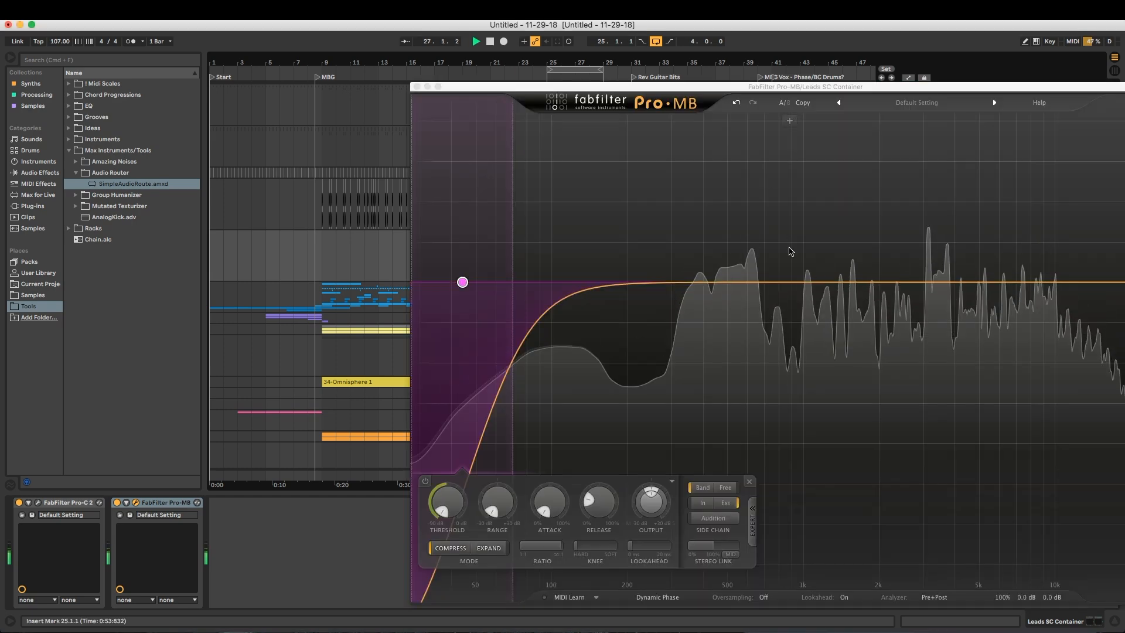
pyautogui.click(413, 86)
pyautogui.press('space')
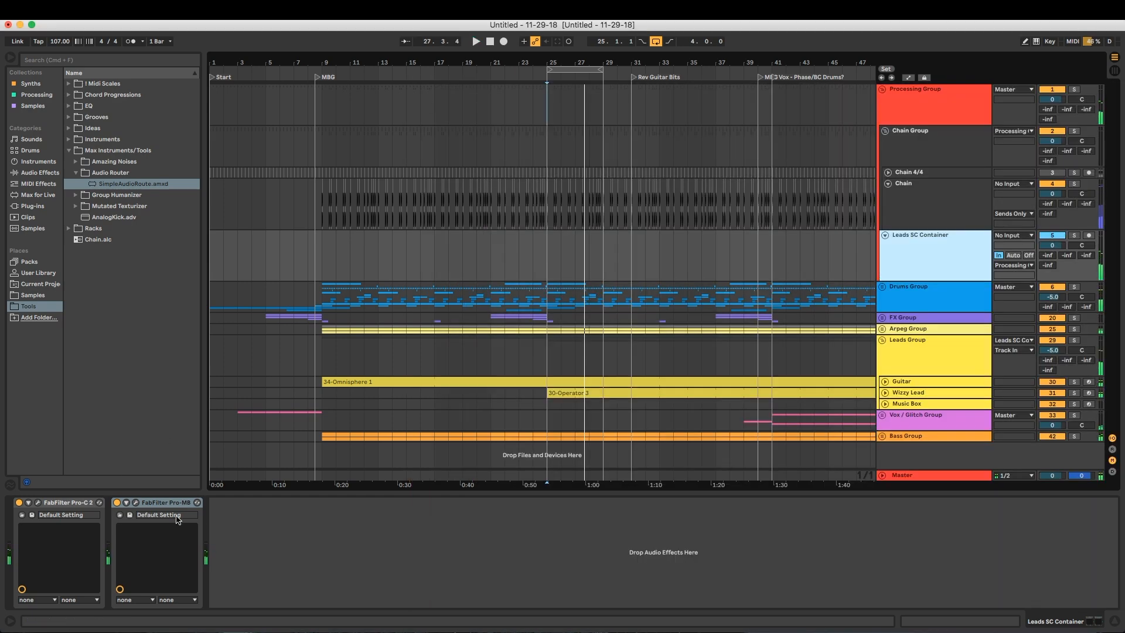
# Delete both SimpleAudioRoute devices from the Chain track
pyautogui.press('Up')
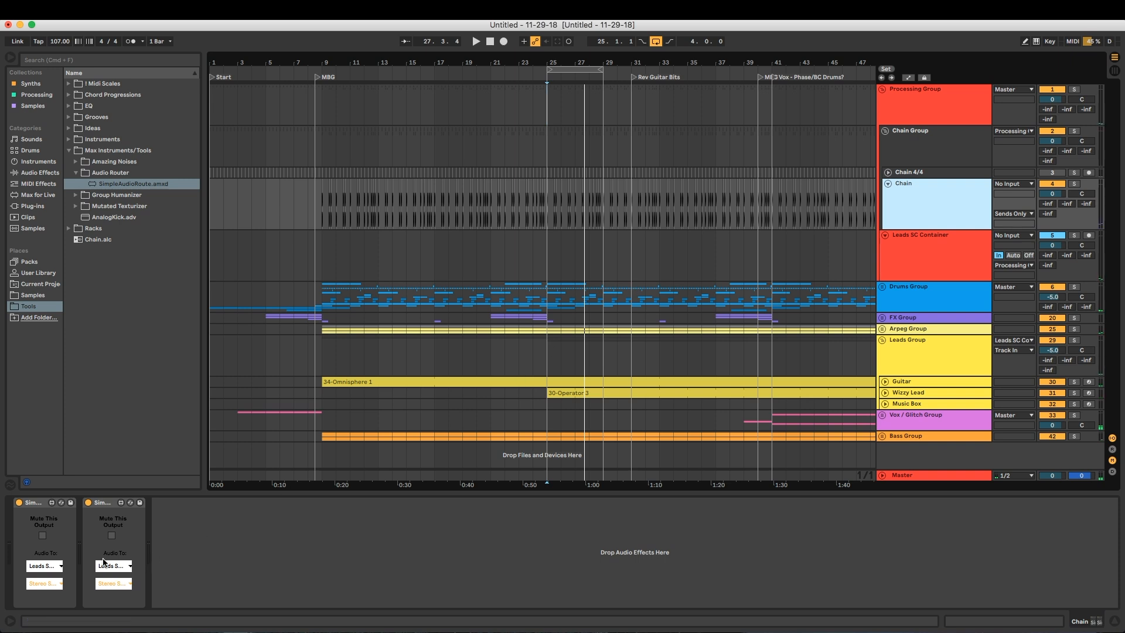
pyautogui.click(33, 505)
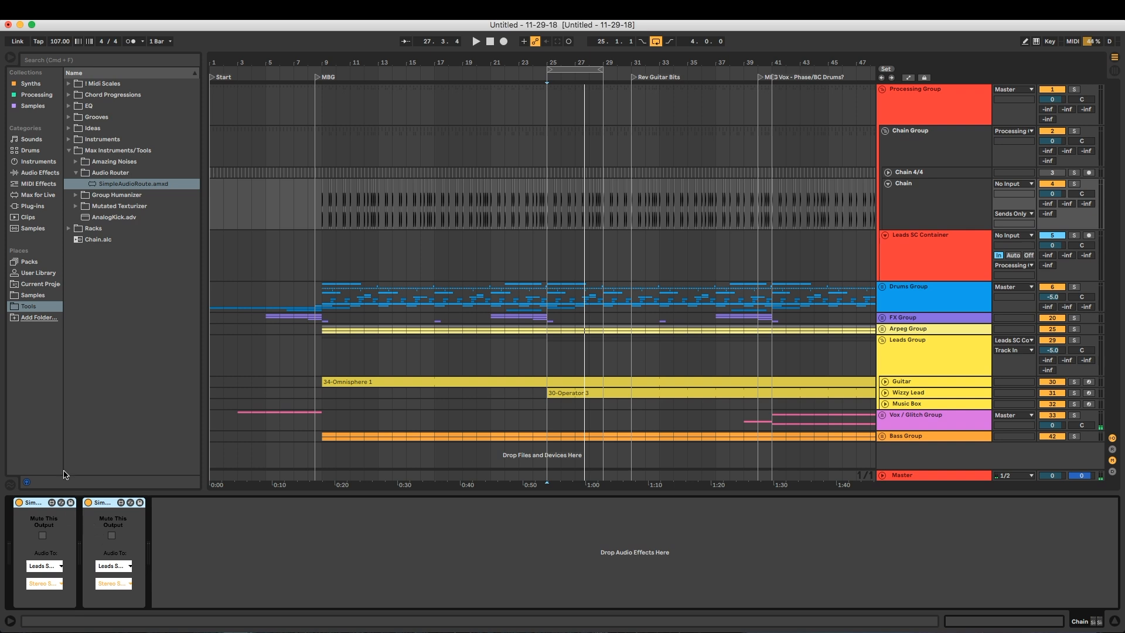
pyautogui.press('Delete')
# Collapse the Audio Router and Max Instruments/Tools folders and hide the browser
pyautogui.click(155, 278)
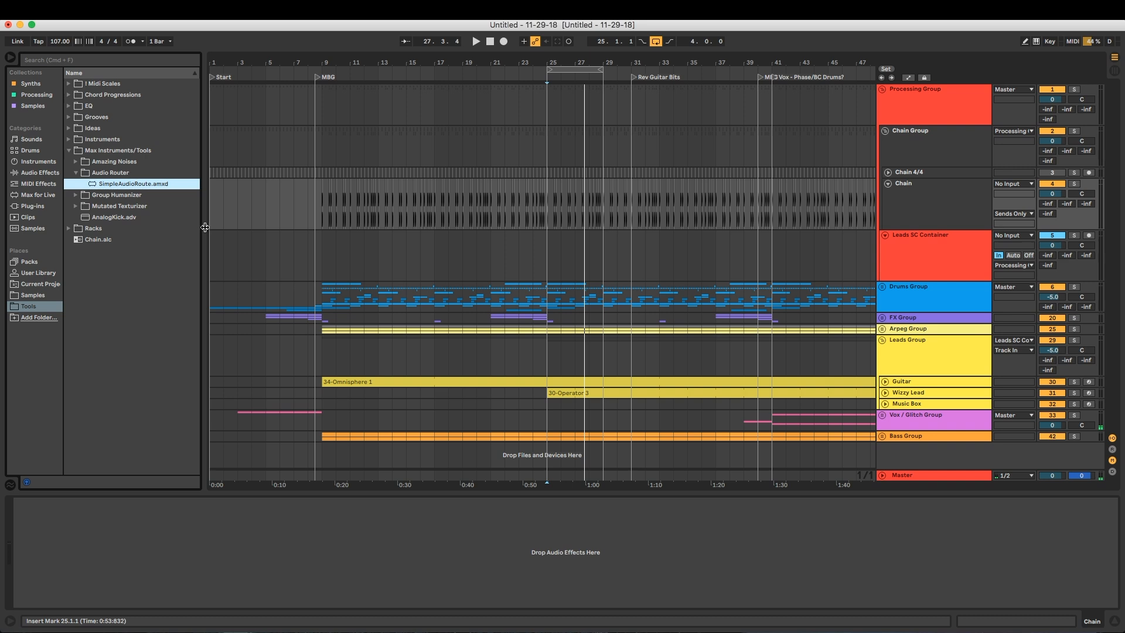
pyautogui.click(75, 172)
pyautogui.click(69, 150)
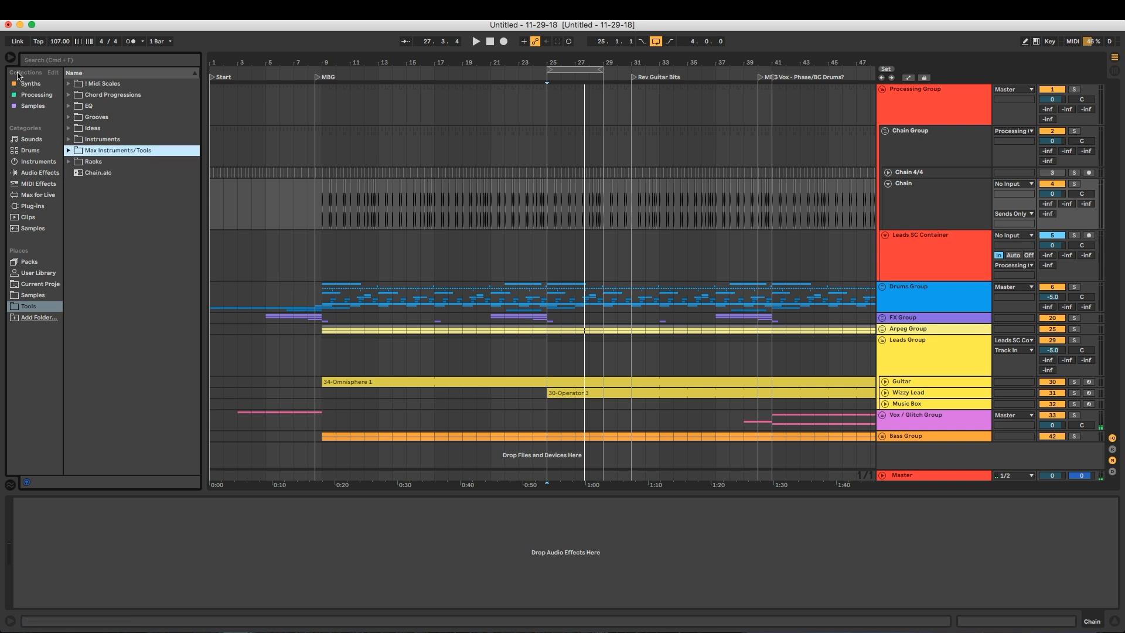
pyautogui.click(11, 57)
# Deactivate the Chain track and set its audio output to Master
pyautogui.click(940, 214)
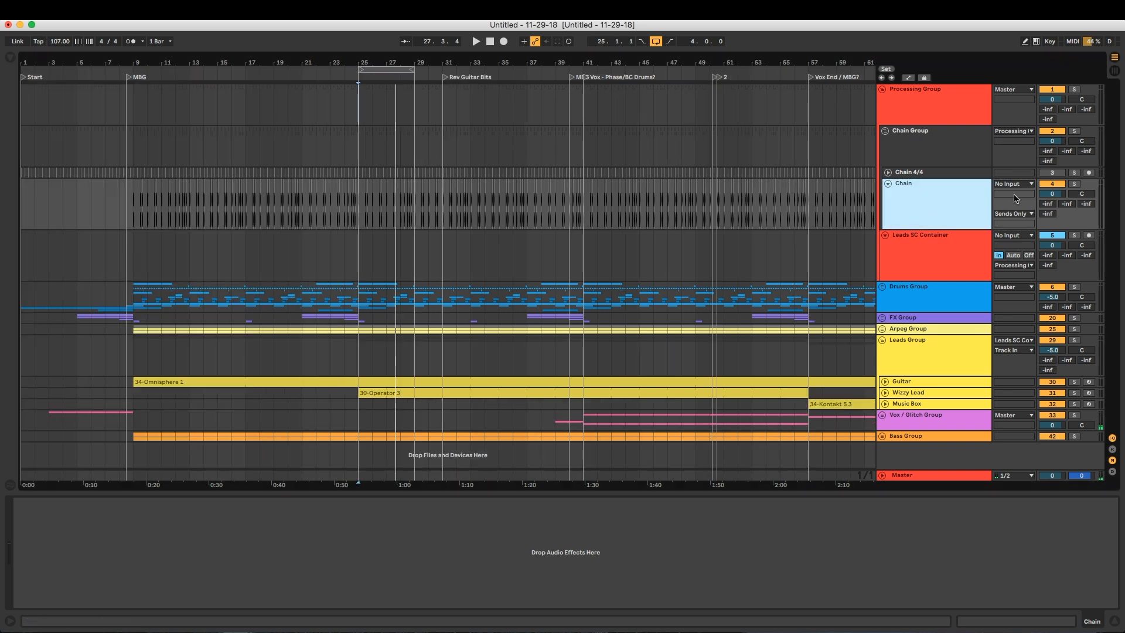
pyautogui.click(1046, 185)
pyautogui.click(1006, 183)
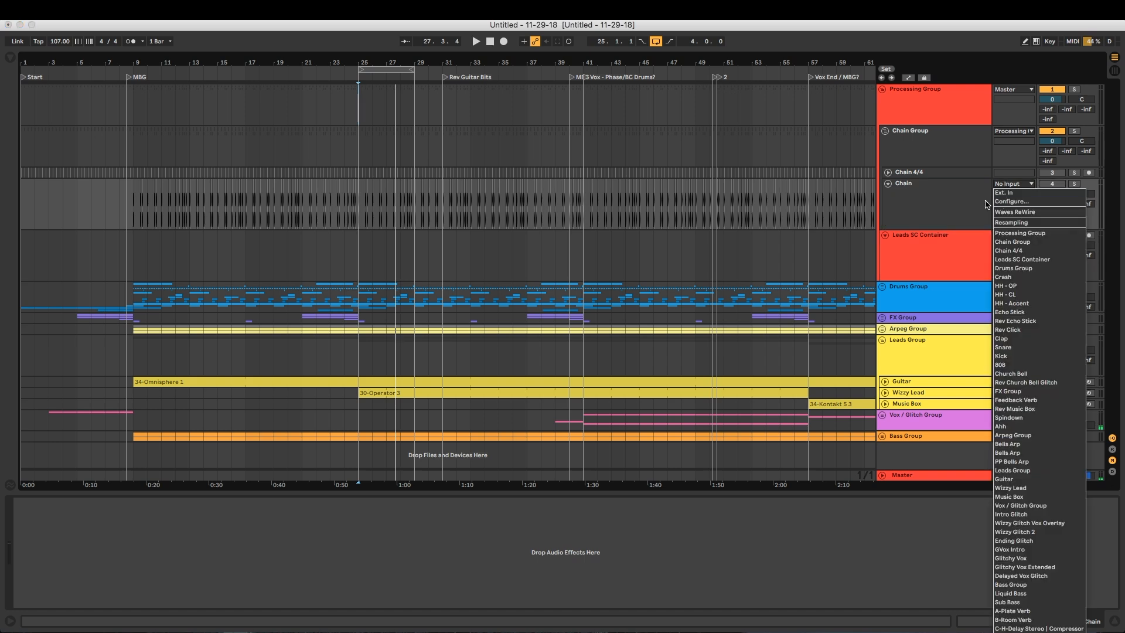
pyautogui.click(987, 197)
pyautogui.click(1004, 216)
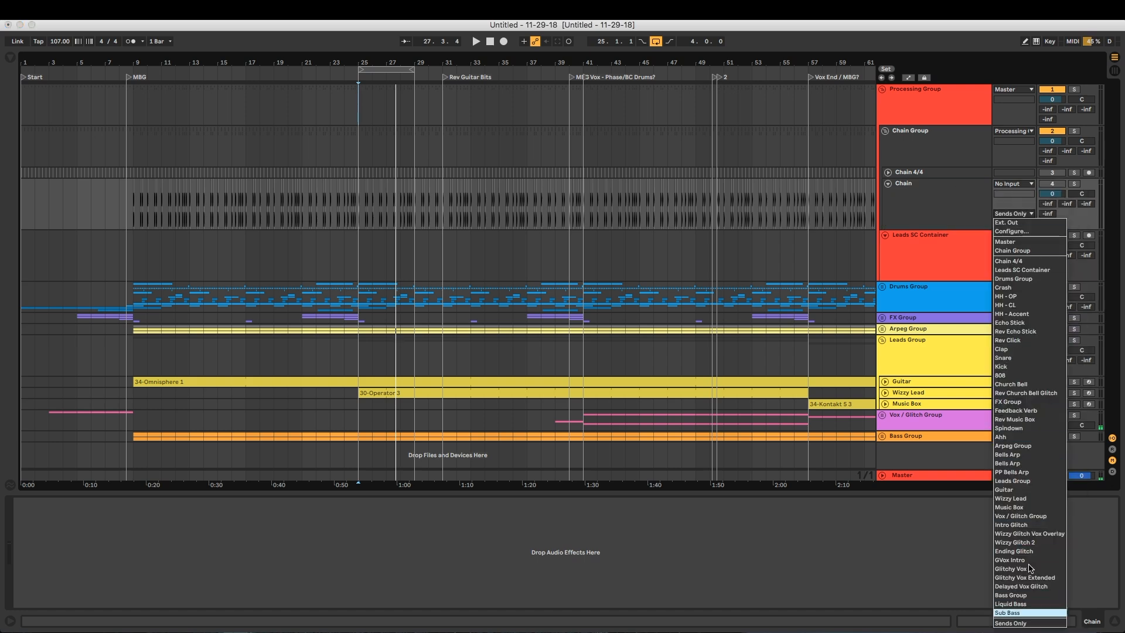
pyautogui.click(1029, 241)
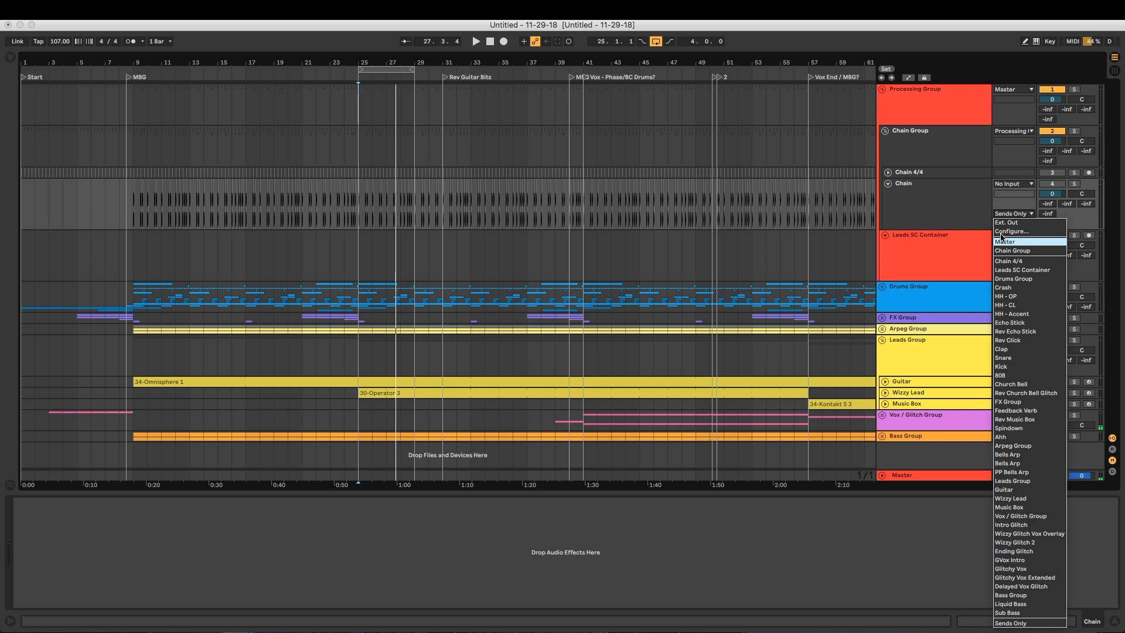
pyautogui.click(1010, 214)
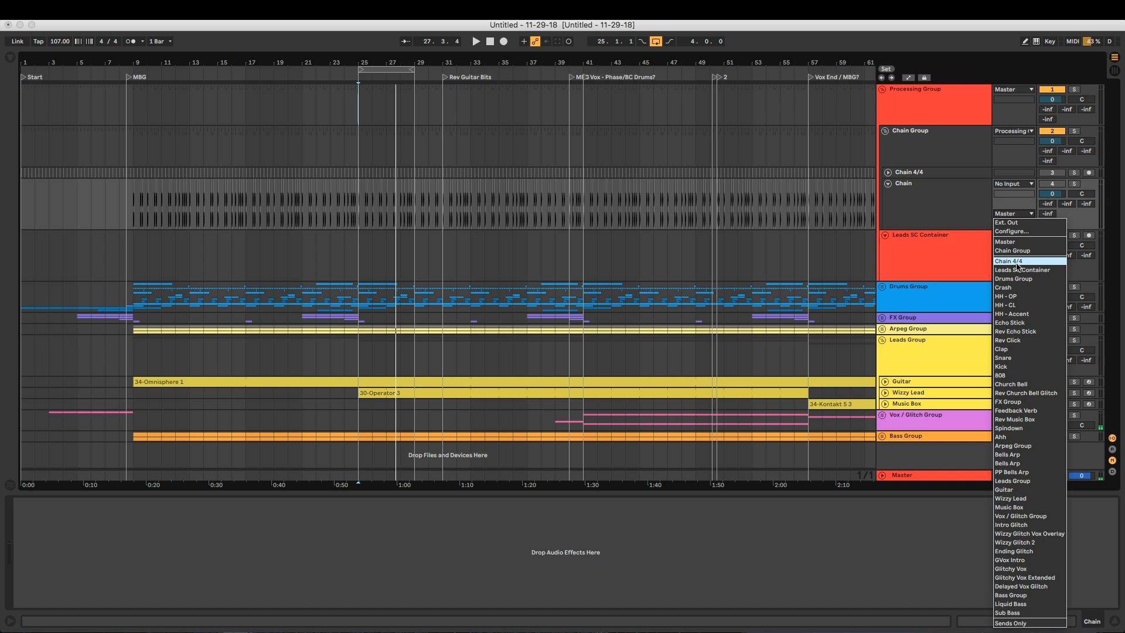
pyautogui.click(944, 219)
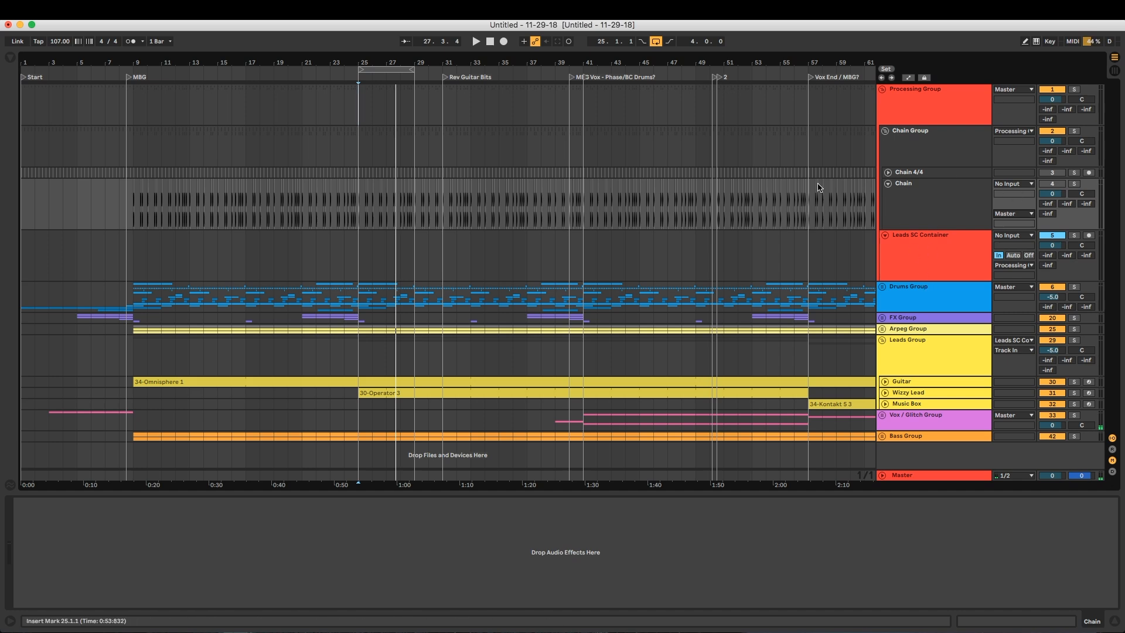
pyautogui.click(971, 207)
# Set the Chain track's output to Chain Group, and fold both Chain and Chain Group
pyautogui.click(1010, 214)
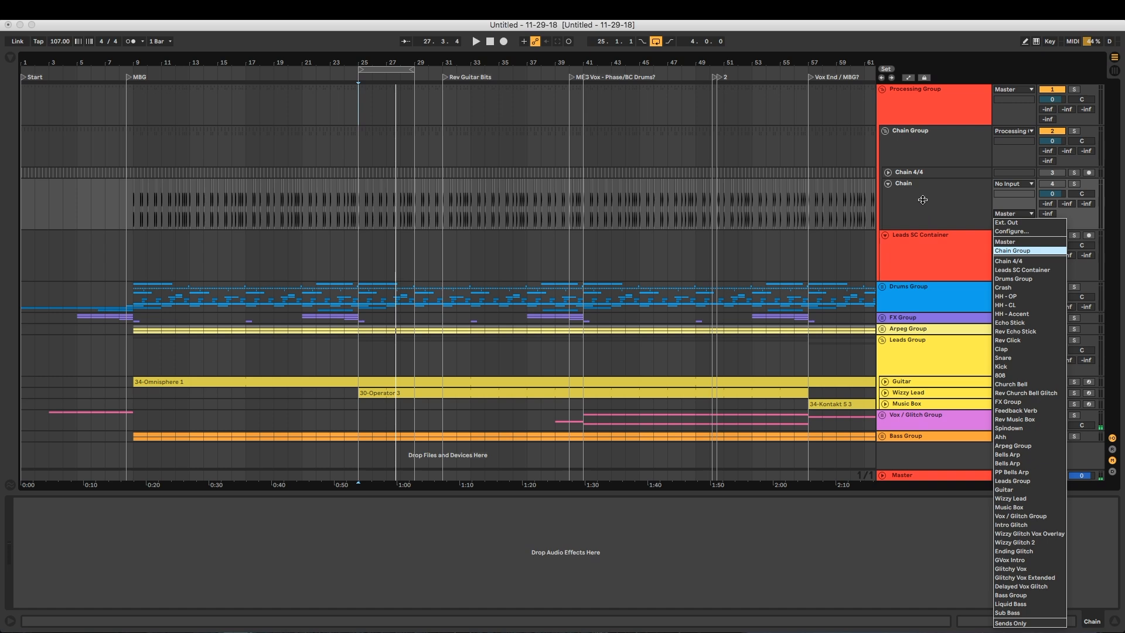
pyautogui.press('Return')
pyautogui.click(890, 184)
pyautogui.click(889, 185)
pyautogui.click(885, 130)
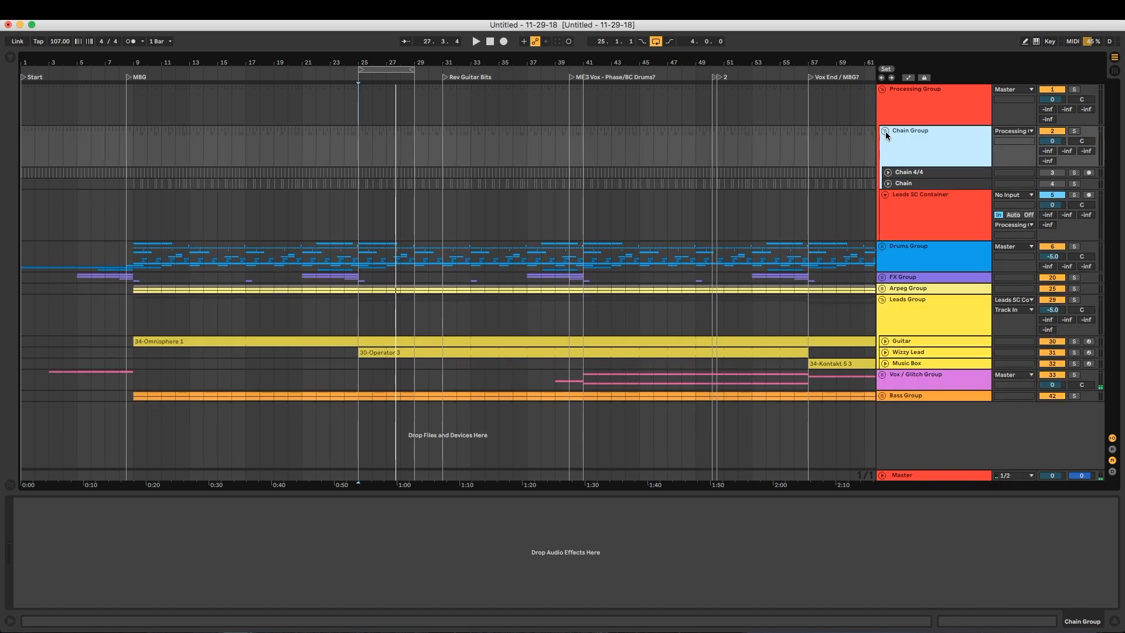
pyautogui.click(885, 131)
# Route the Leads Group's audio output to Master
pyautogui.click(916, 258)
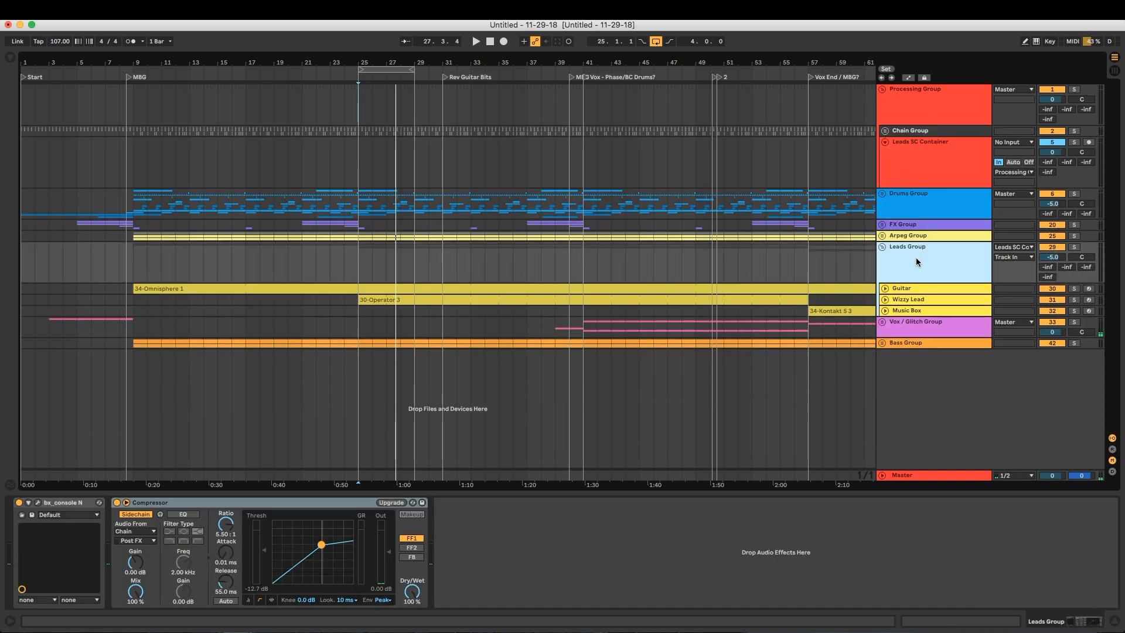
pyautogui.click(1014, 247)
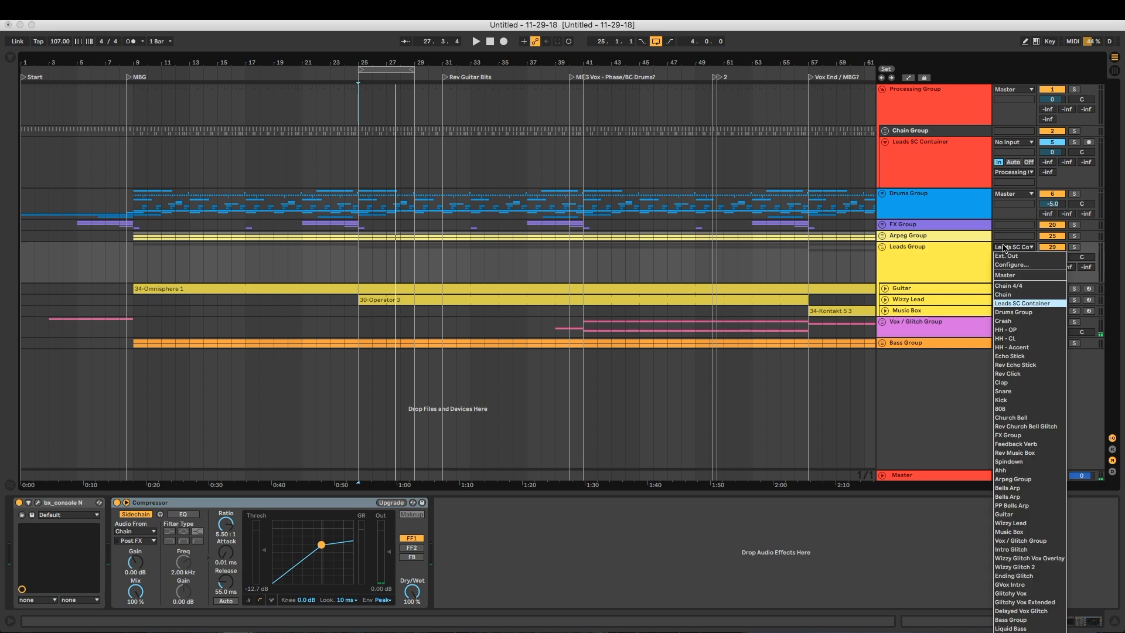
pyautogui.click(999, 275)
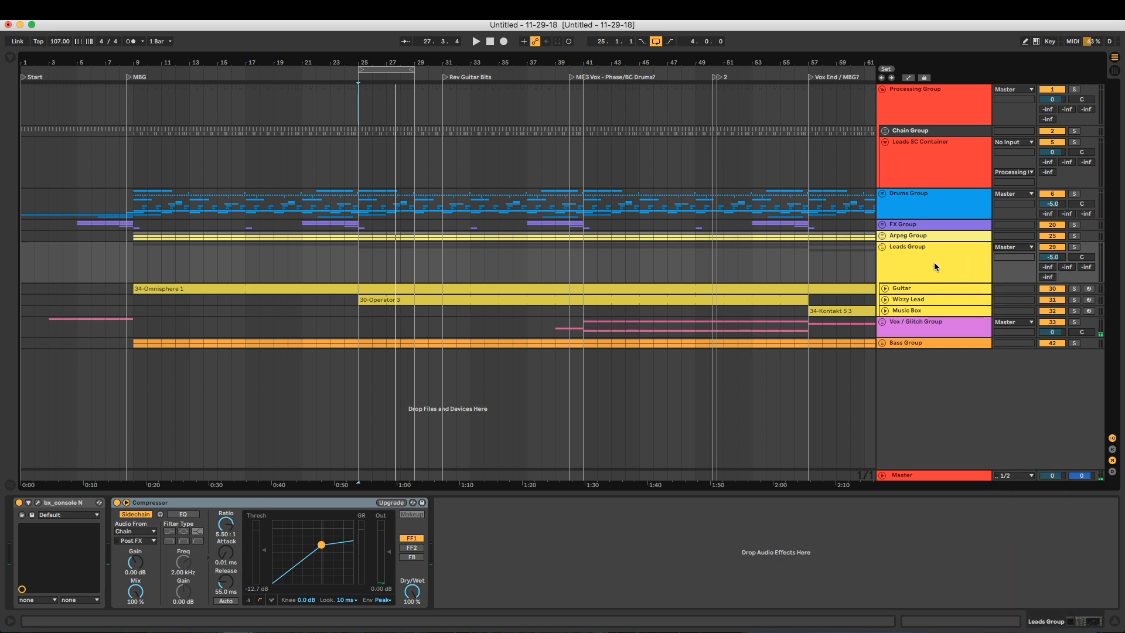
# Choose Chain as the sidechain source of the Compressor on Leads Group
pyautogui.click(218, 504)
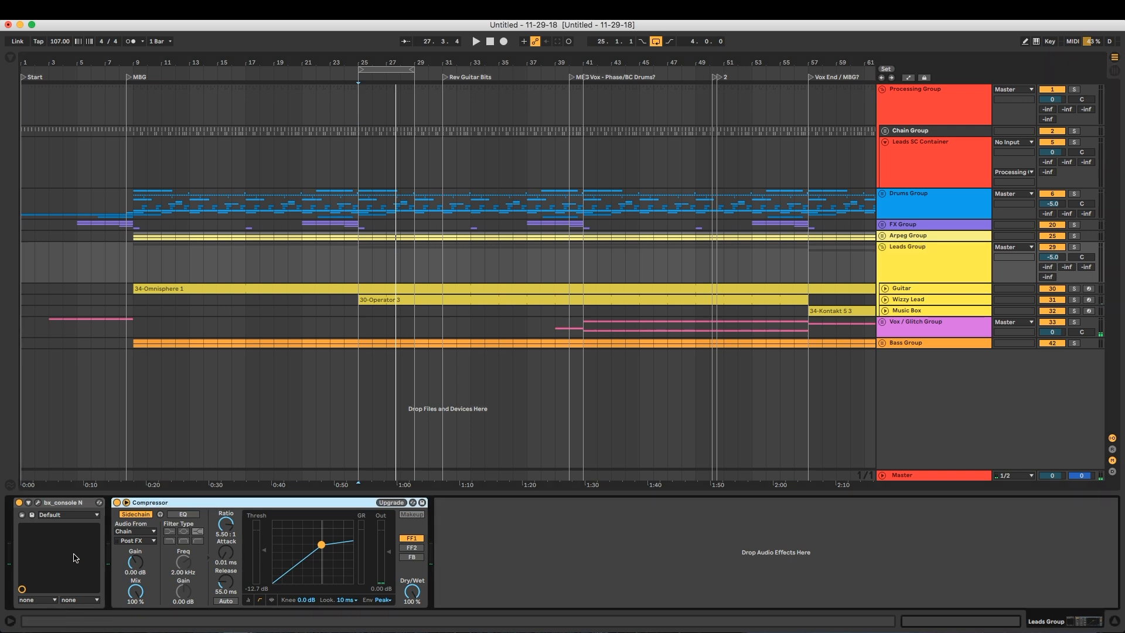
pyautogui.click(140, 531)
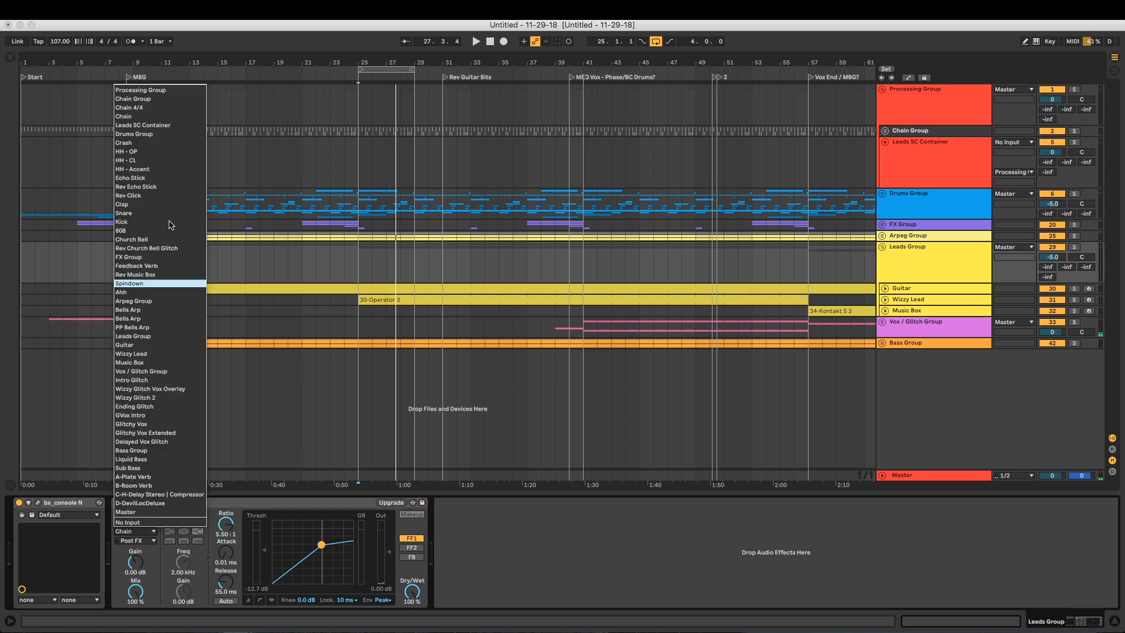
pyautogui.click(143, 116)
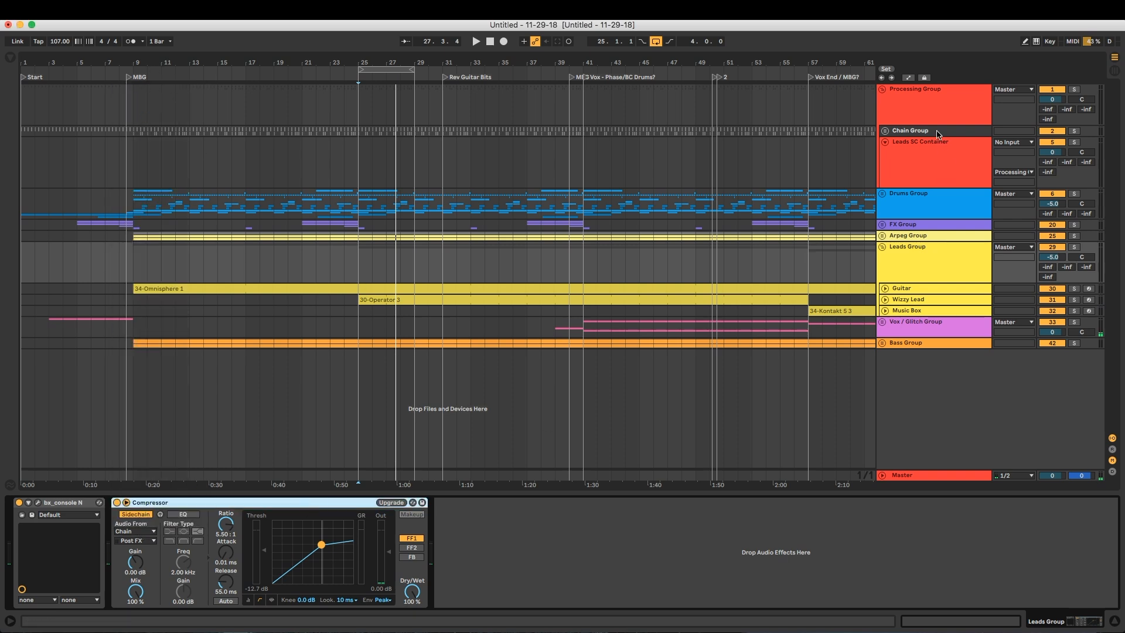
# Delete the Leads SC Container track and fold Processing Group
pyautogui.click(943, 186)
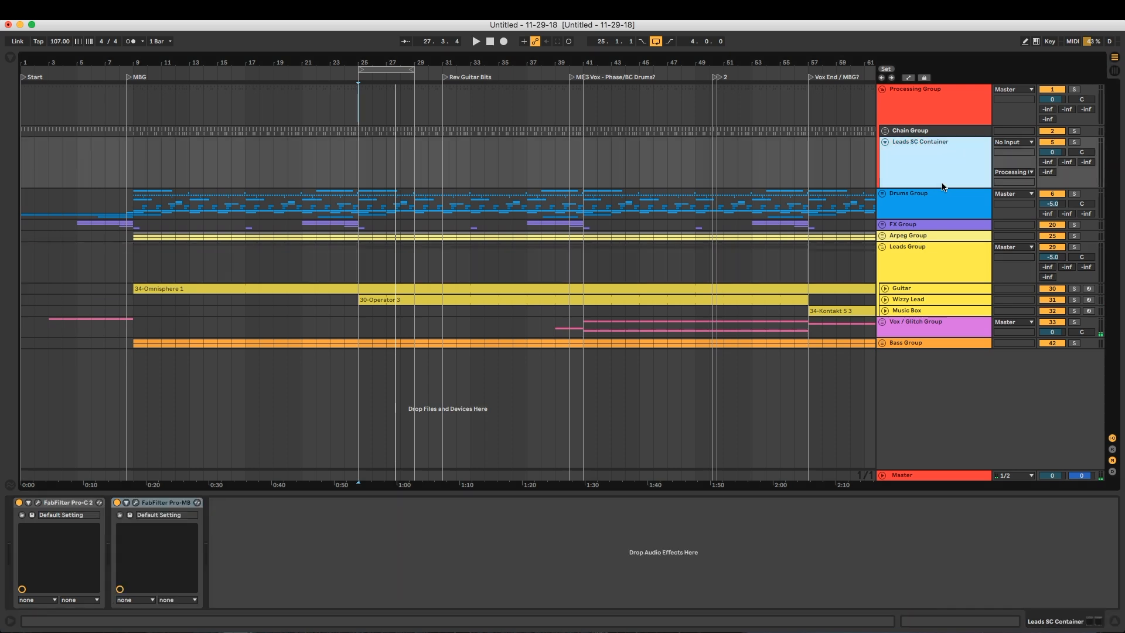
pyautogui.press('Delete')
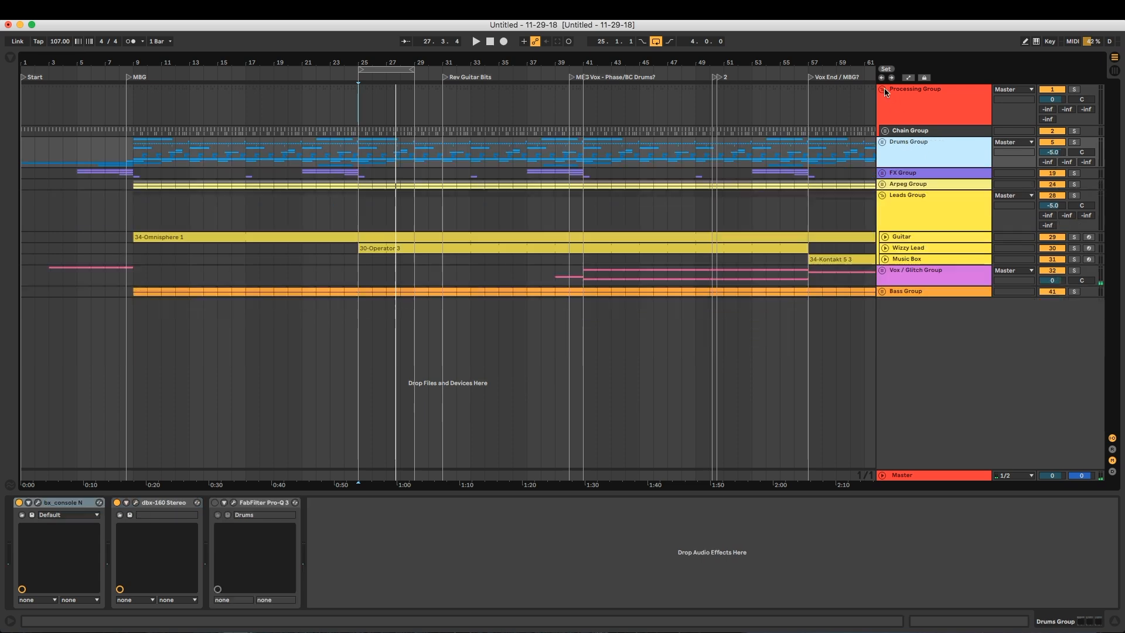
pyautogui.click(882, 89)
# Fold Leads Group and zoom the arrangement out to show the whole song
pyautogui.click(895, 163)
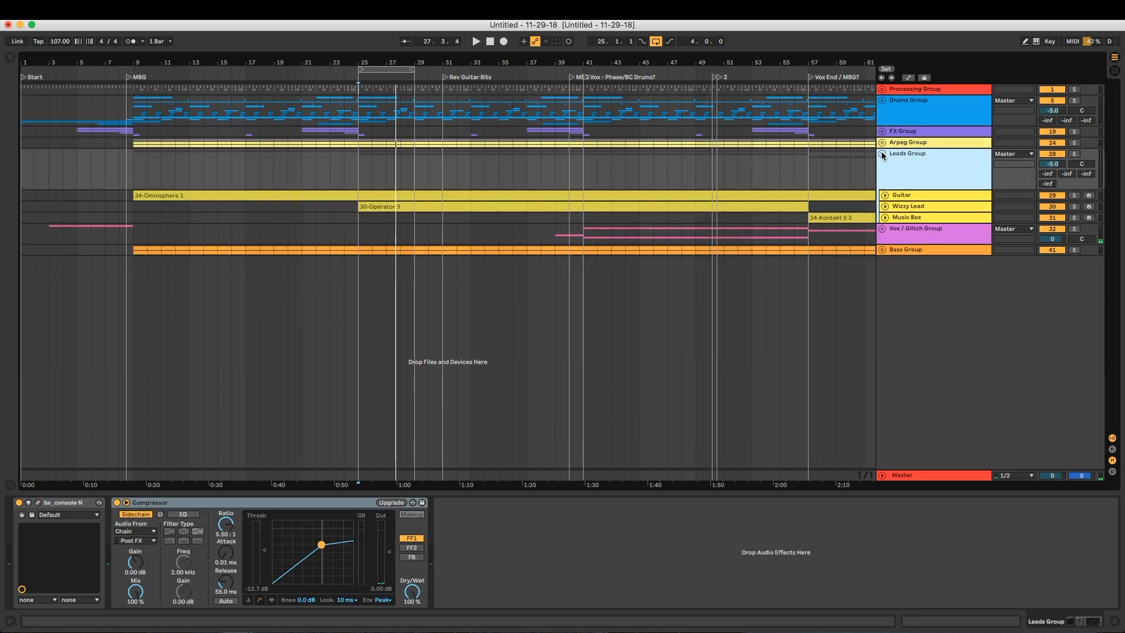
pyautogui.click(882, 153)
pyautogui.click(882, 186)
pyautogui.click(882, 186)
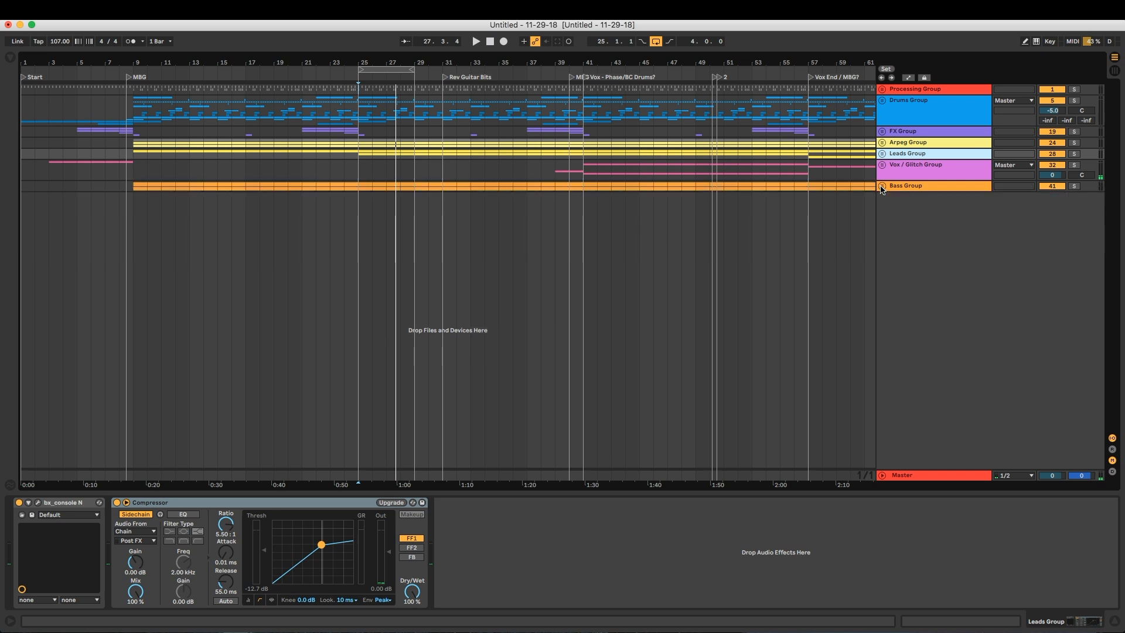
pyautogui.moveTo(630, 65); pyautogui.dragTo(314, 62)
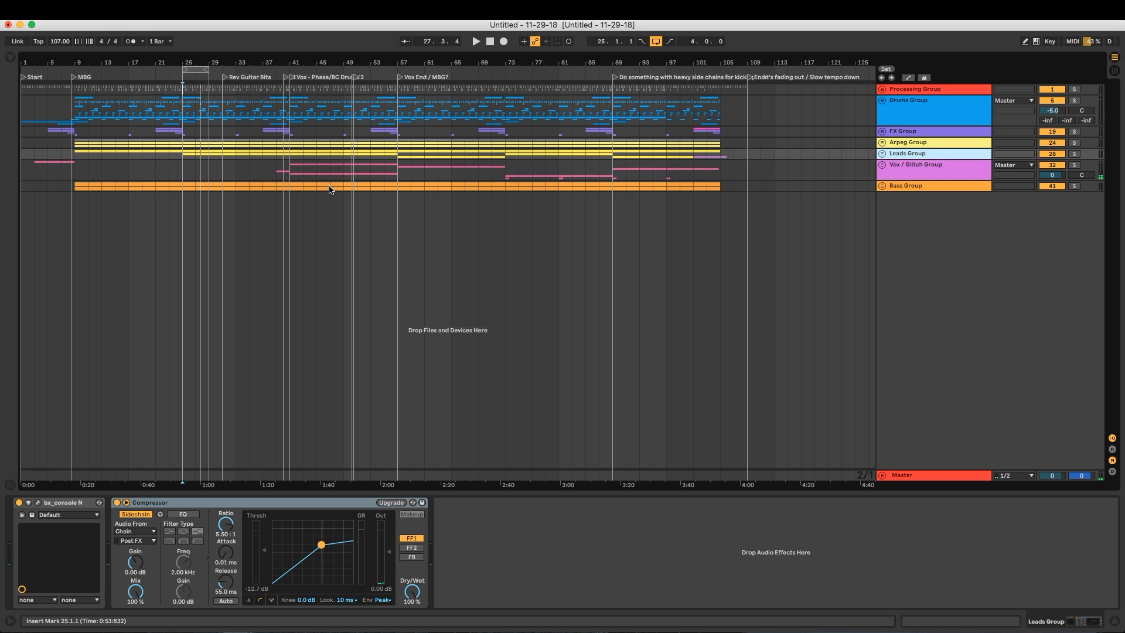